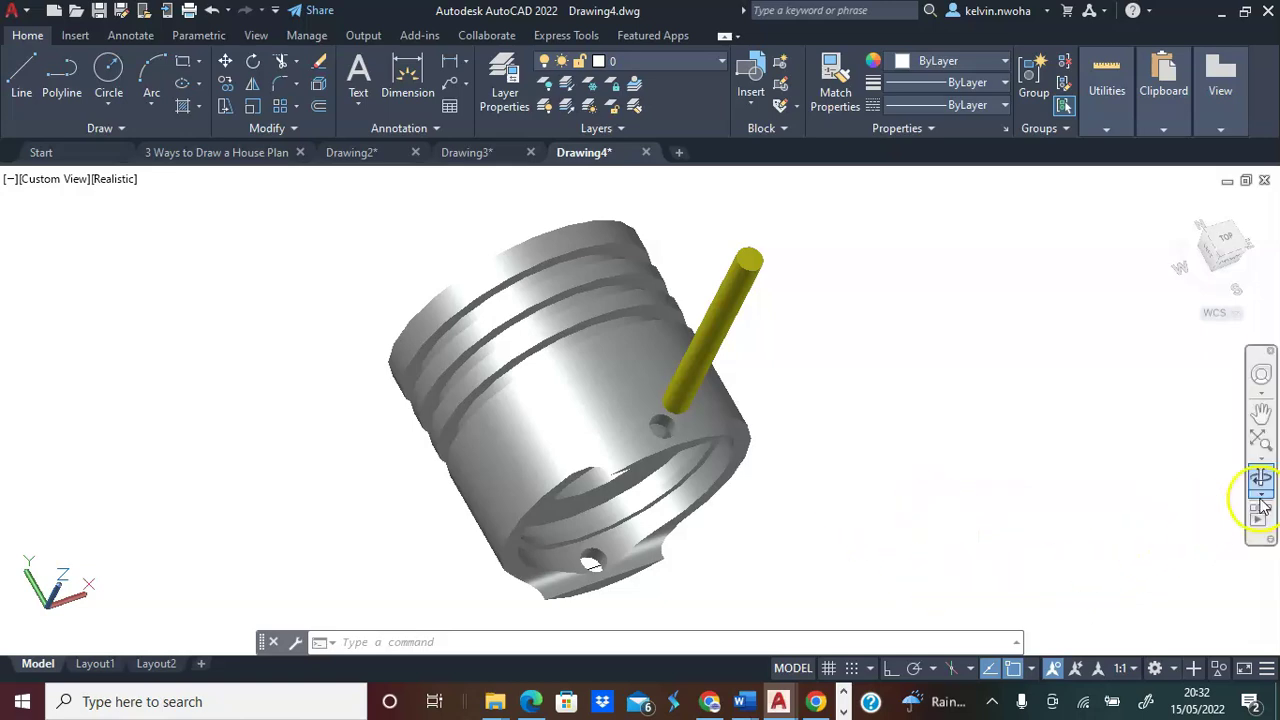
# Examine the finished piston and its yellow pin from several sides in 3D orbit.
pyautogui.click(1262, 479)
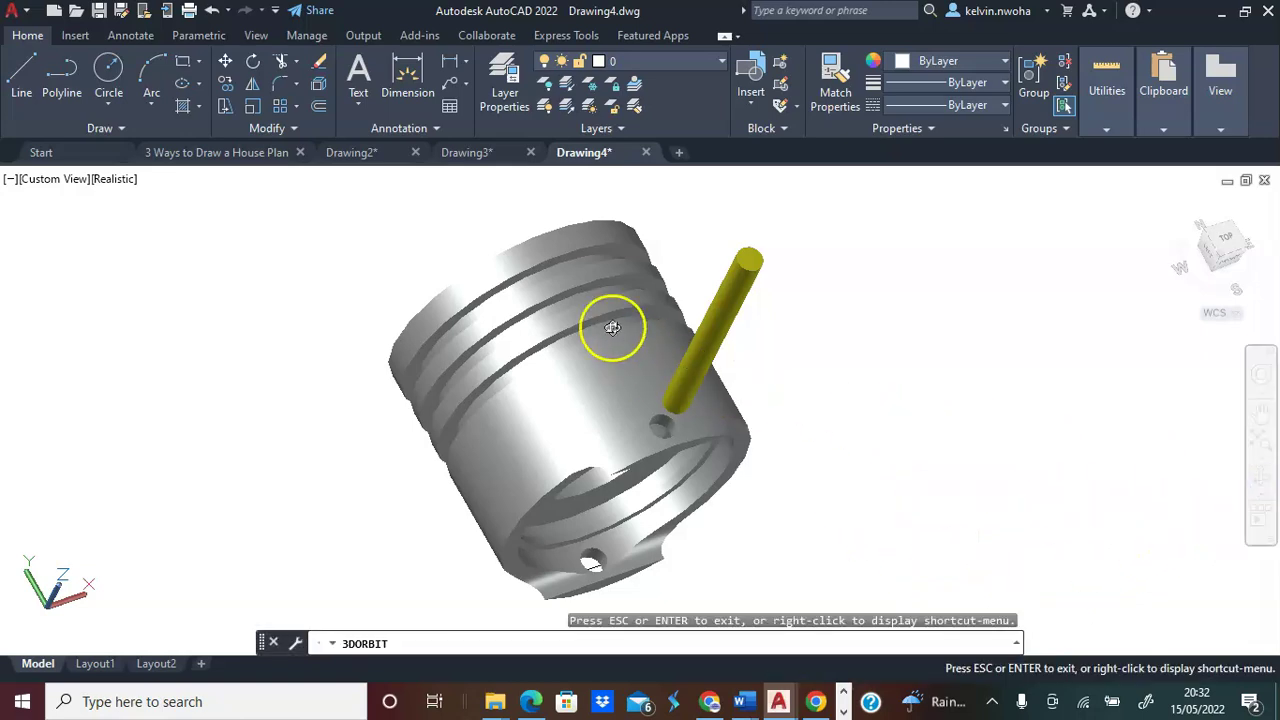
pyautogui.moveTo(603, 334); pyautogui.dragTo(686, 290)
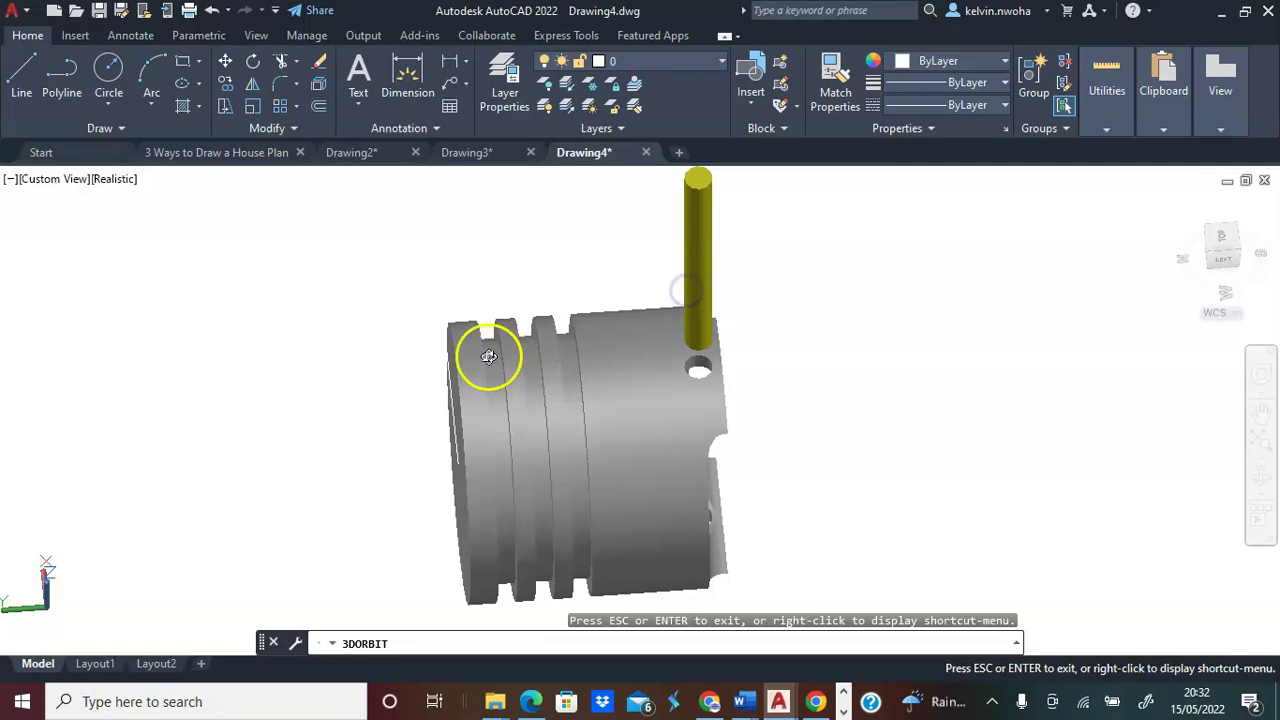
pyautogui.moveTo(489, 354); pyautogui.dragTo(719, 364)
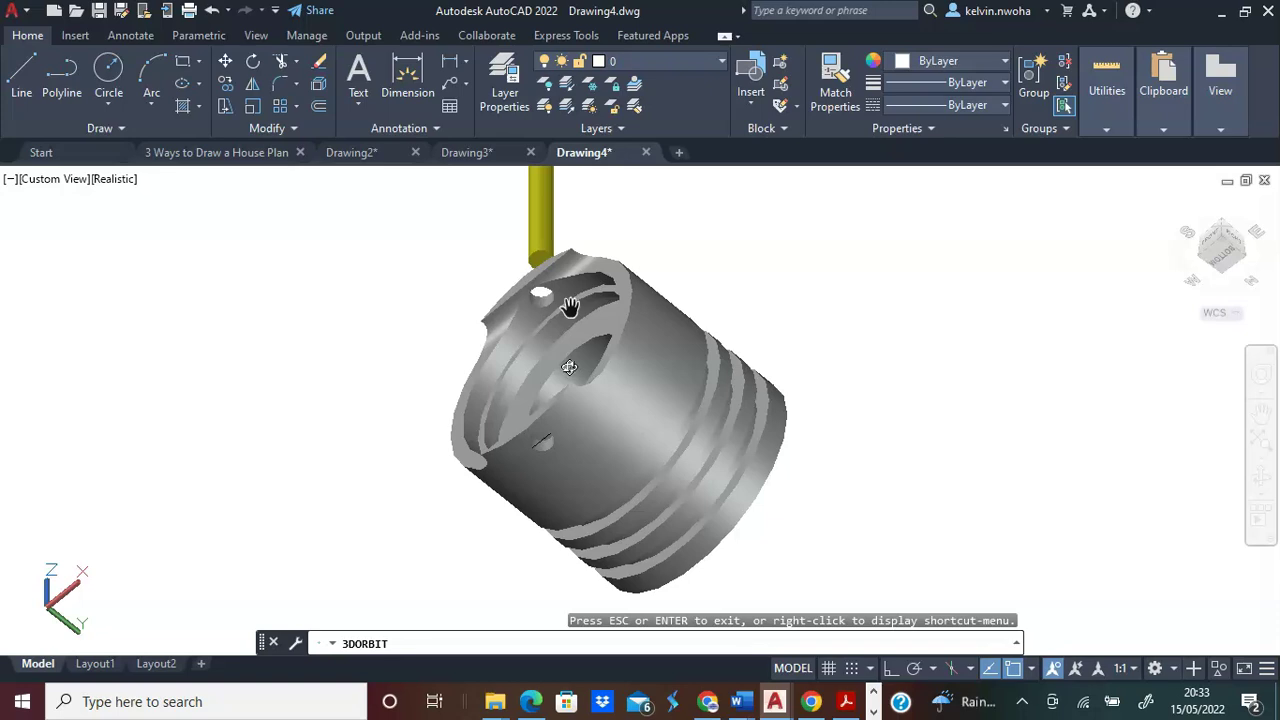
pyautogui.scroll(2, 568, 367)
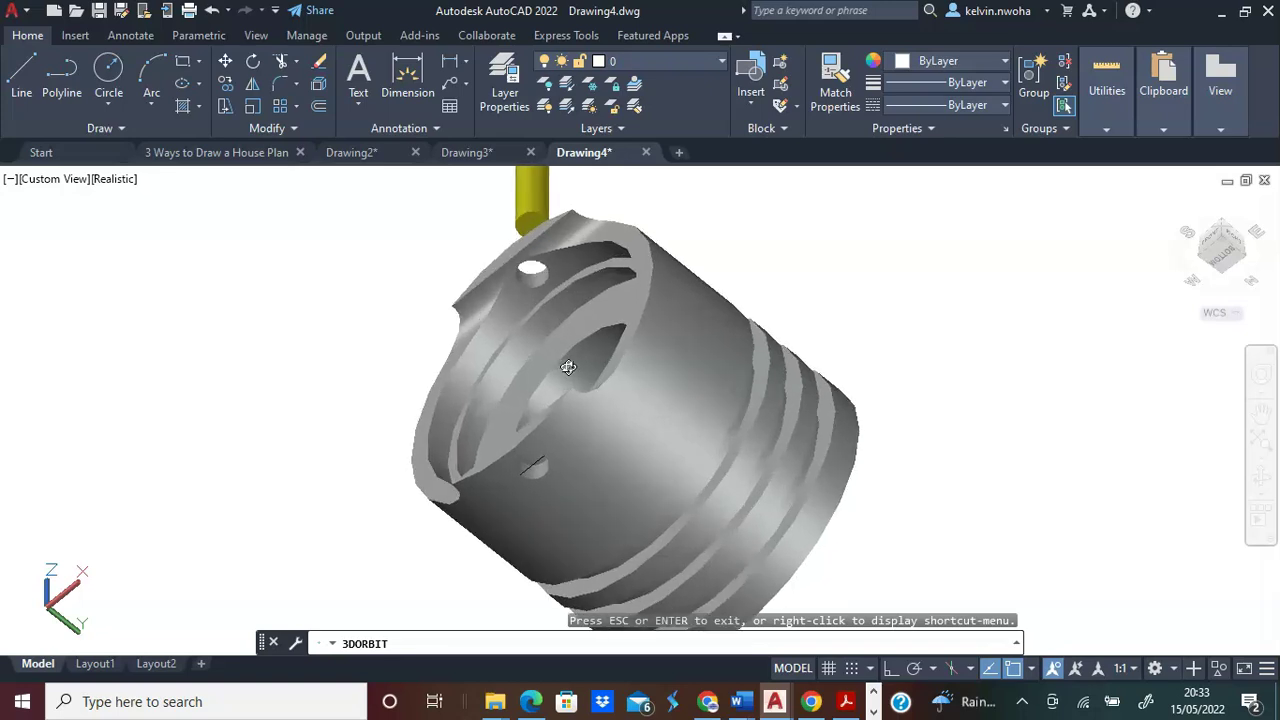
pyautogui.scroll(-2, 568, 367)
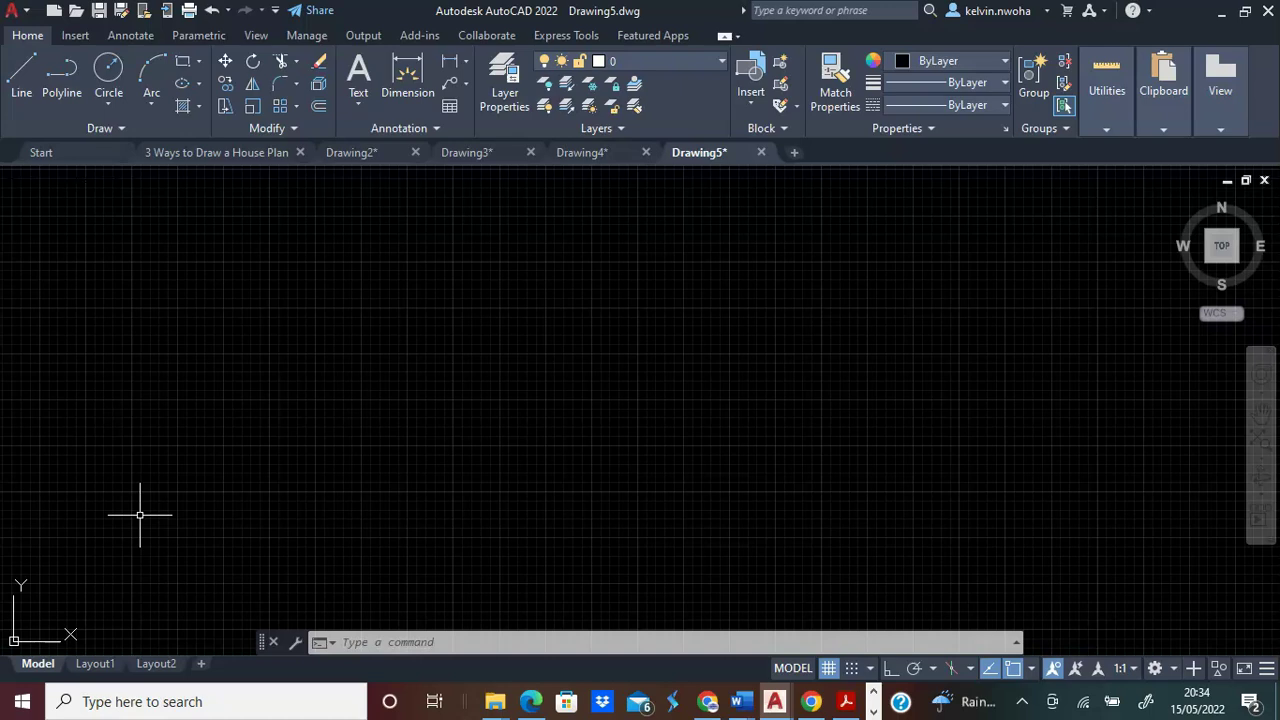
# Turn off the grid and start a polyline with a 15-unit horizontal segment to the right, using Ortho mode.
pyautogui.press('F7')
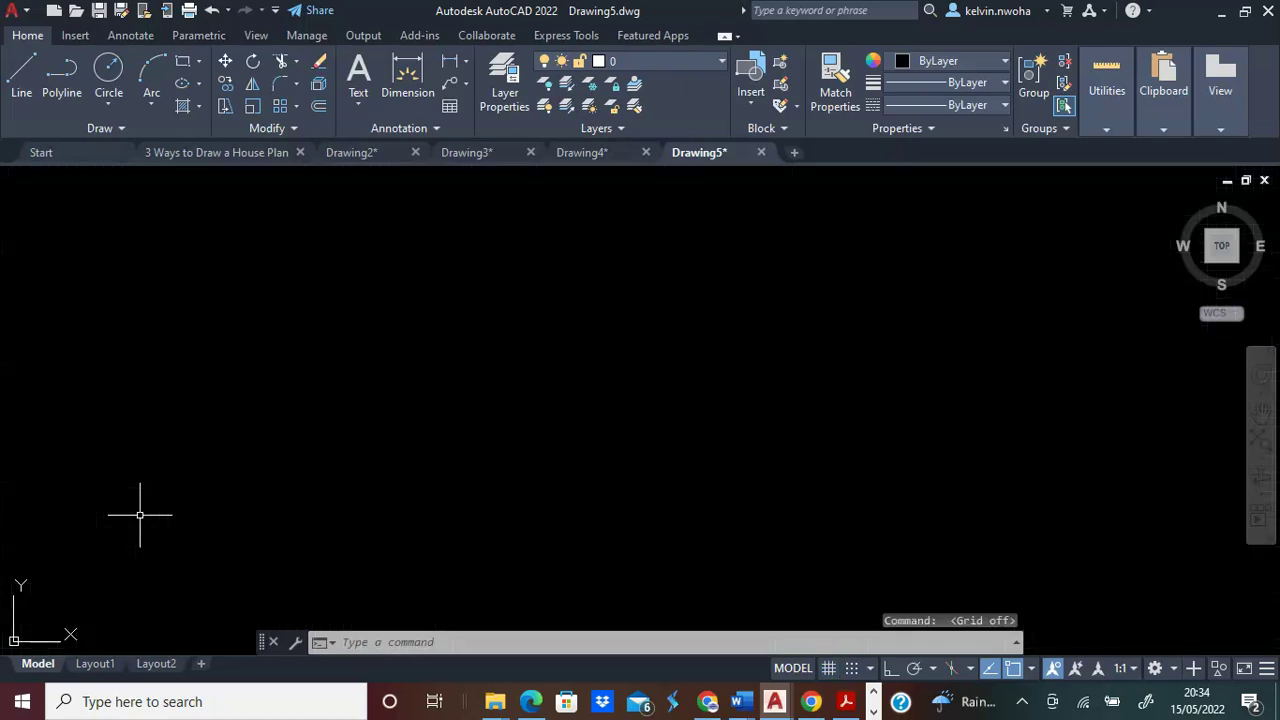
pyautogui.click(58, 91)
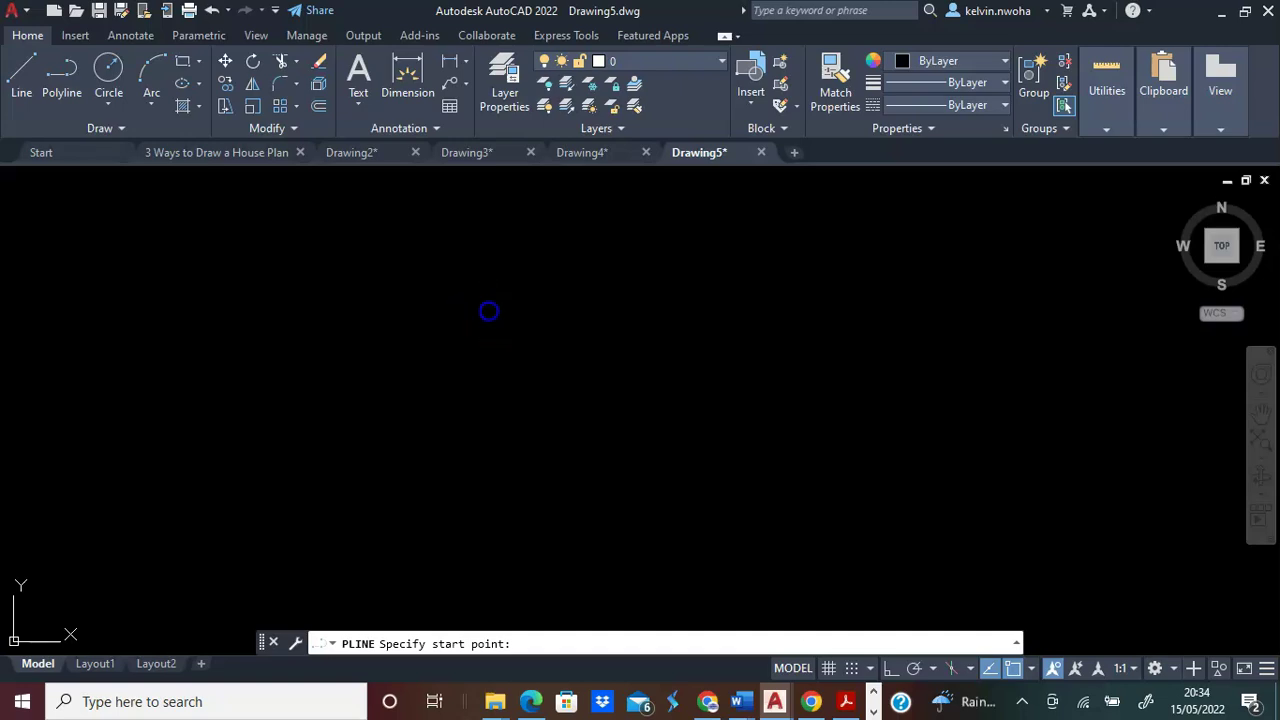
pyautogui.click(489, 309)
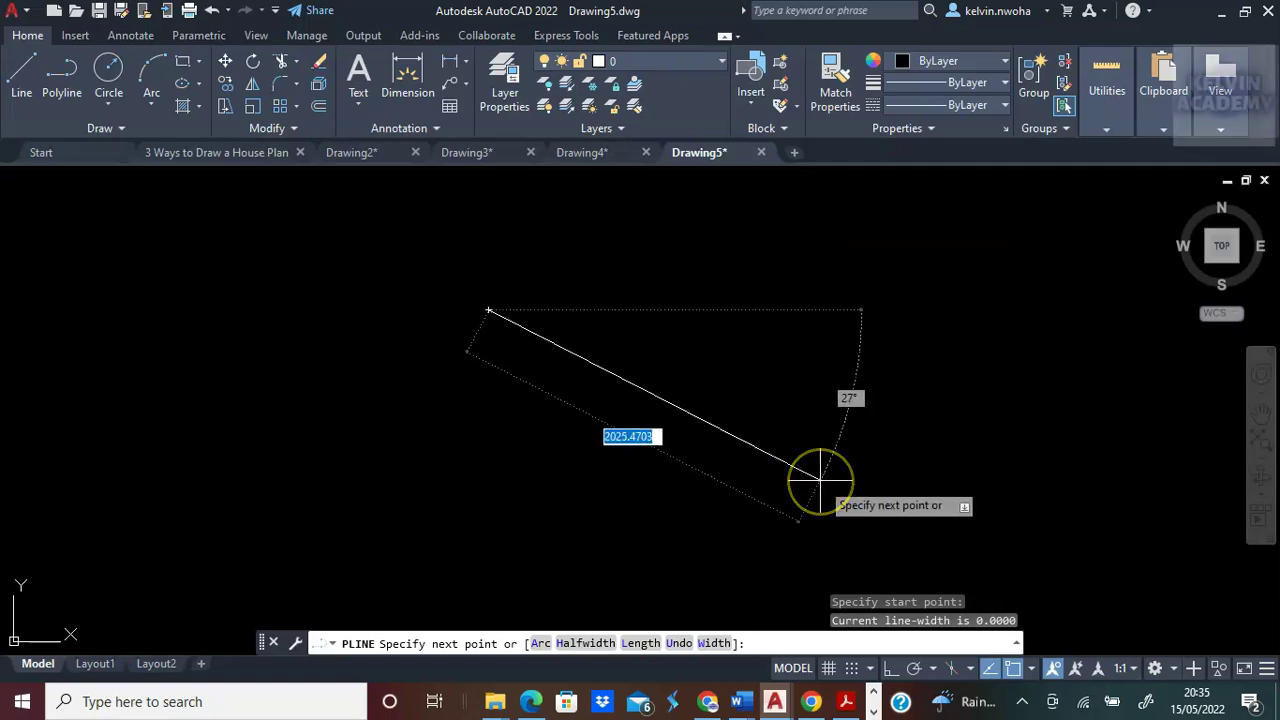
pyautogui.press('F8')
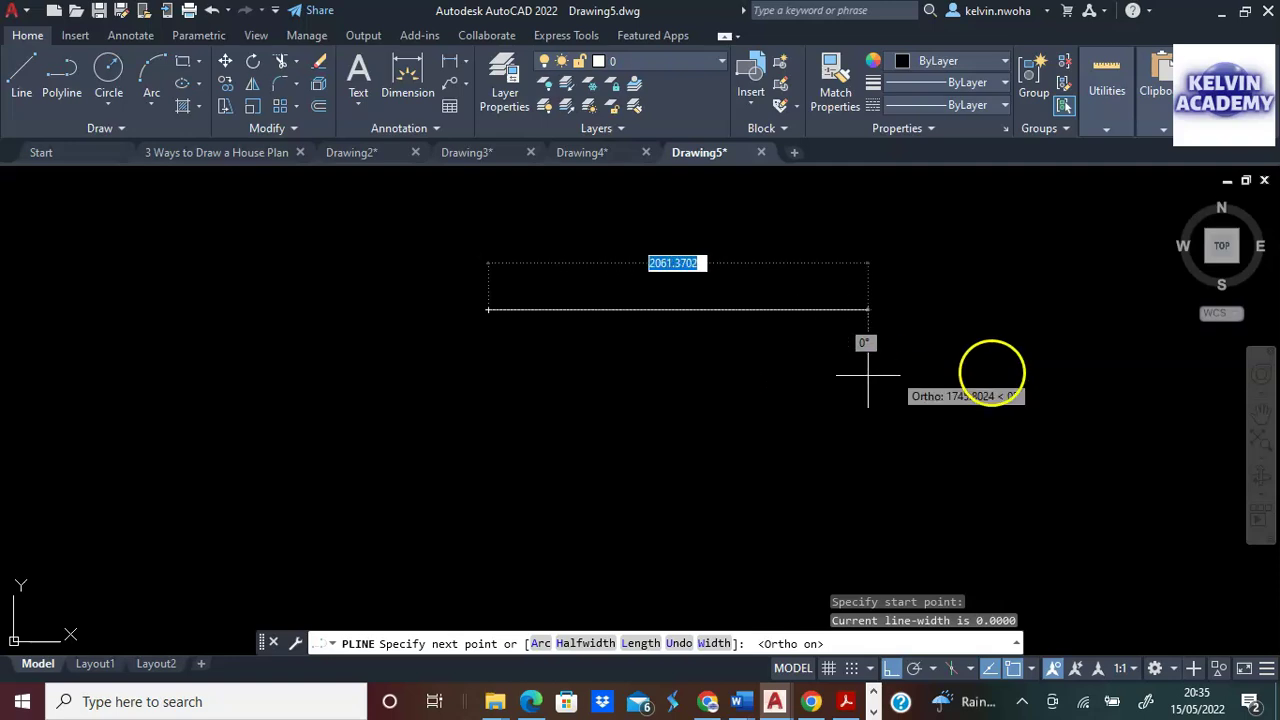
pyautogui.write('1')
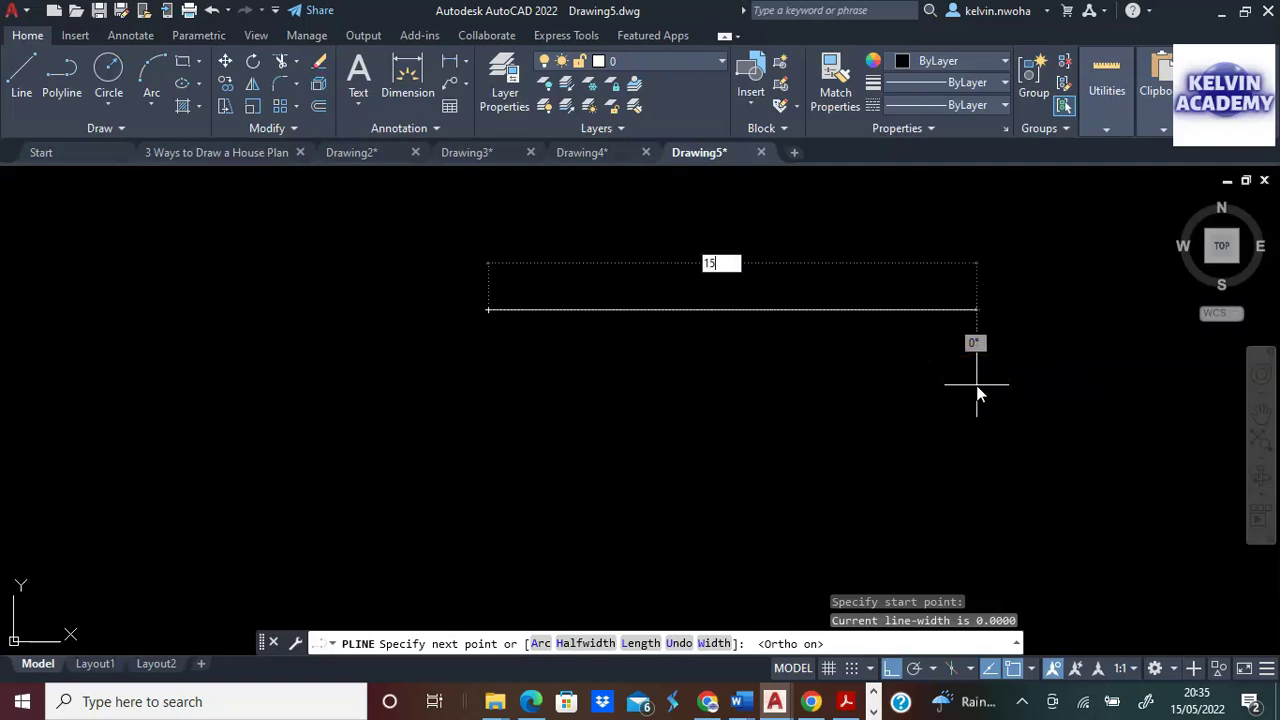
pyautogui.write('5')
pyautogui.press('Return')
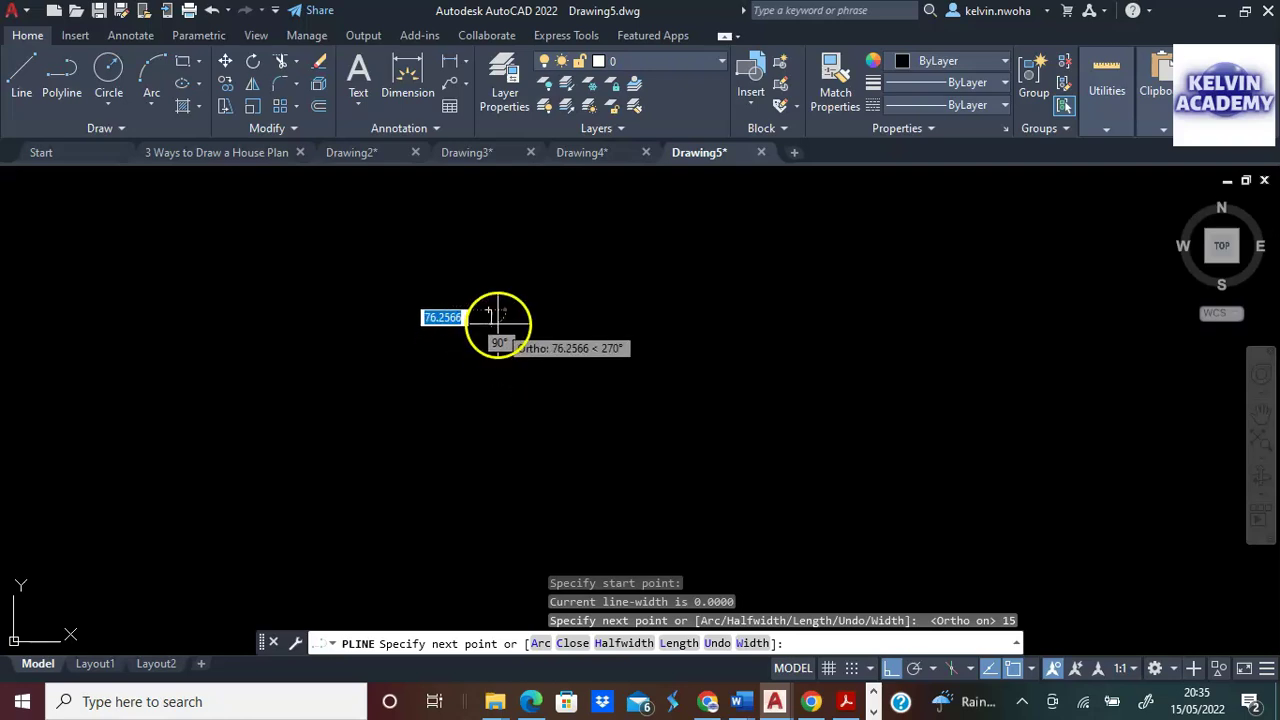
# Continue the polyline 3 units straight down from the right end of the 15-unit segment.
pyautogui.scroll(3, 500, 316)
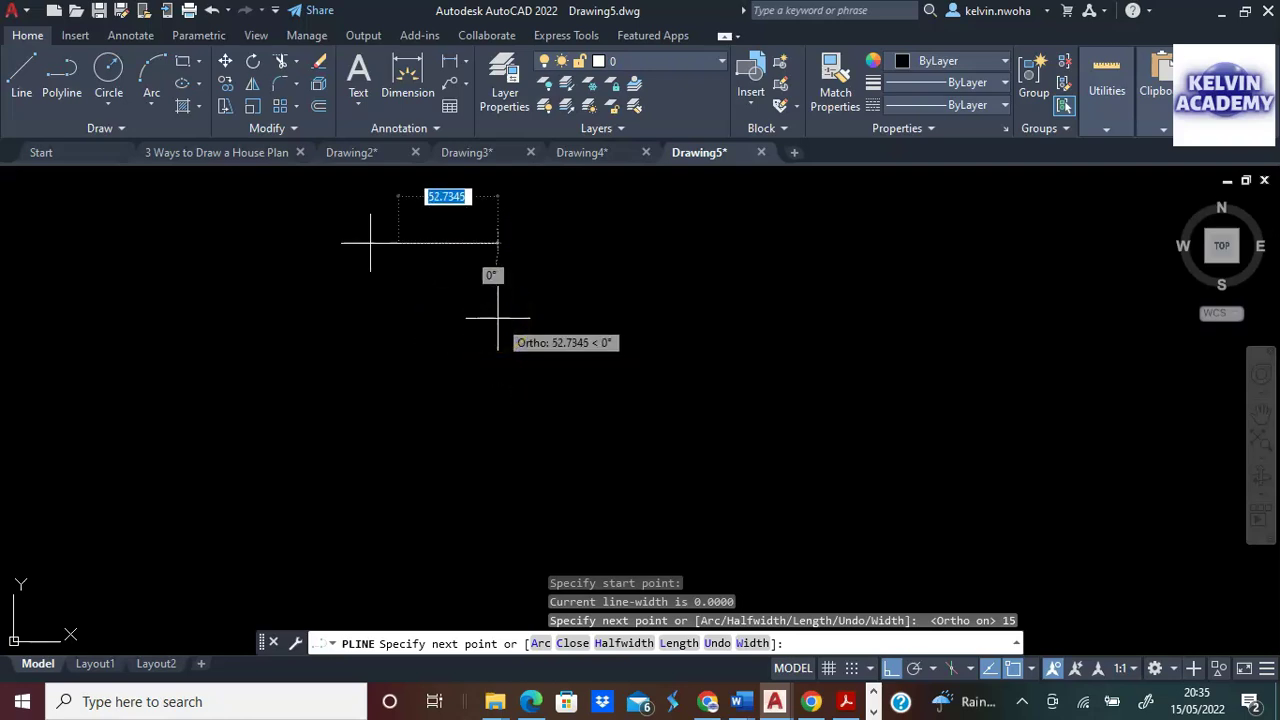
pyautogui.moveTo(503, 320); pyautogui.dragTo(532, 330, button='middle')
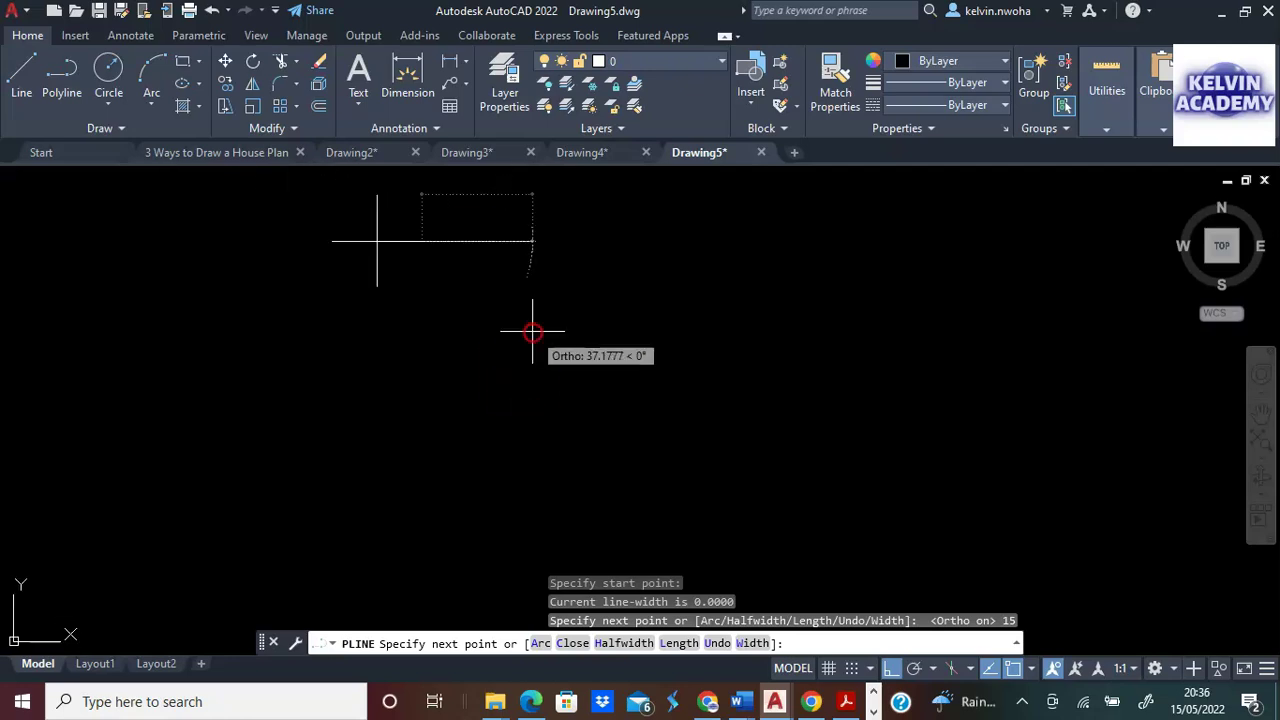
pyautogui.moveTo(532, 330)
pyautogui.mouseDown(button='middle')
pyautogui.moveTo(506, 337)
pyautogui.moveTo(457, 443)
pyautogui.moveTo(654, 395)
pyautogui.moveTo(512, 357)
pyautogui.moveTo(597, 443)
pyautogui.moveTo(572, 362)
pyautogui.mouseUp(button='middle')
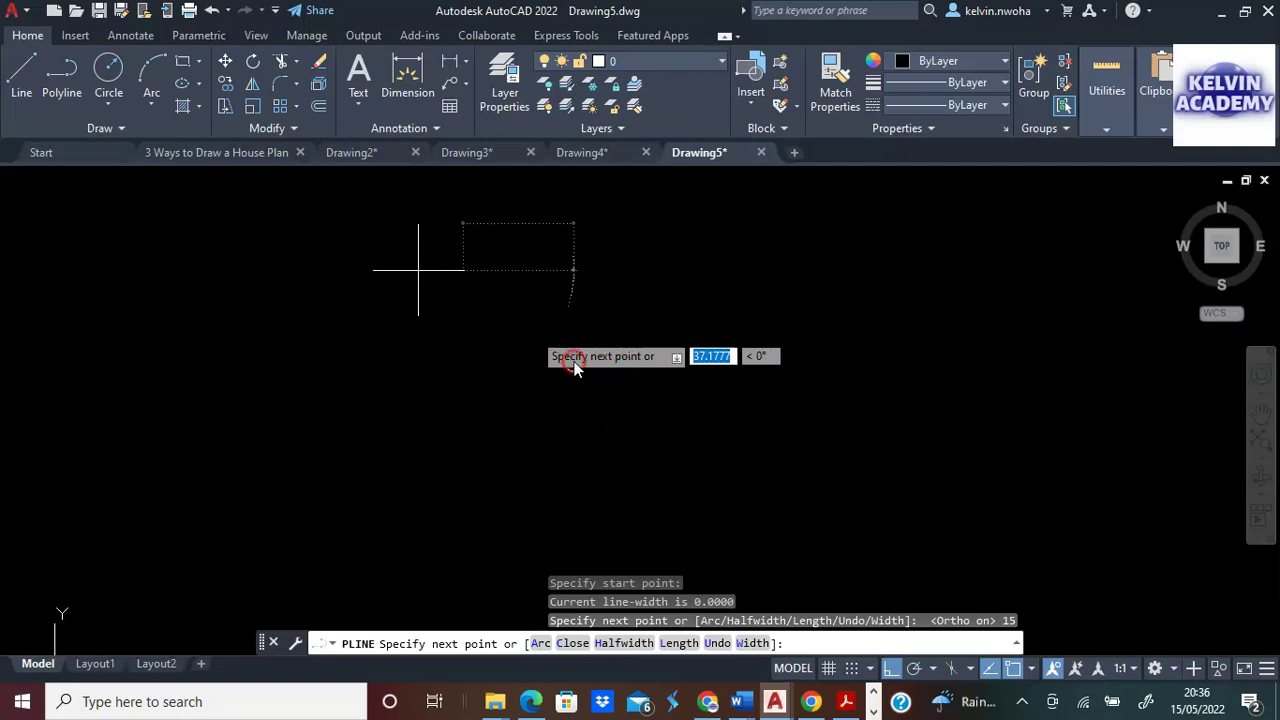
pyautogui.scroll(5, 314, 286)
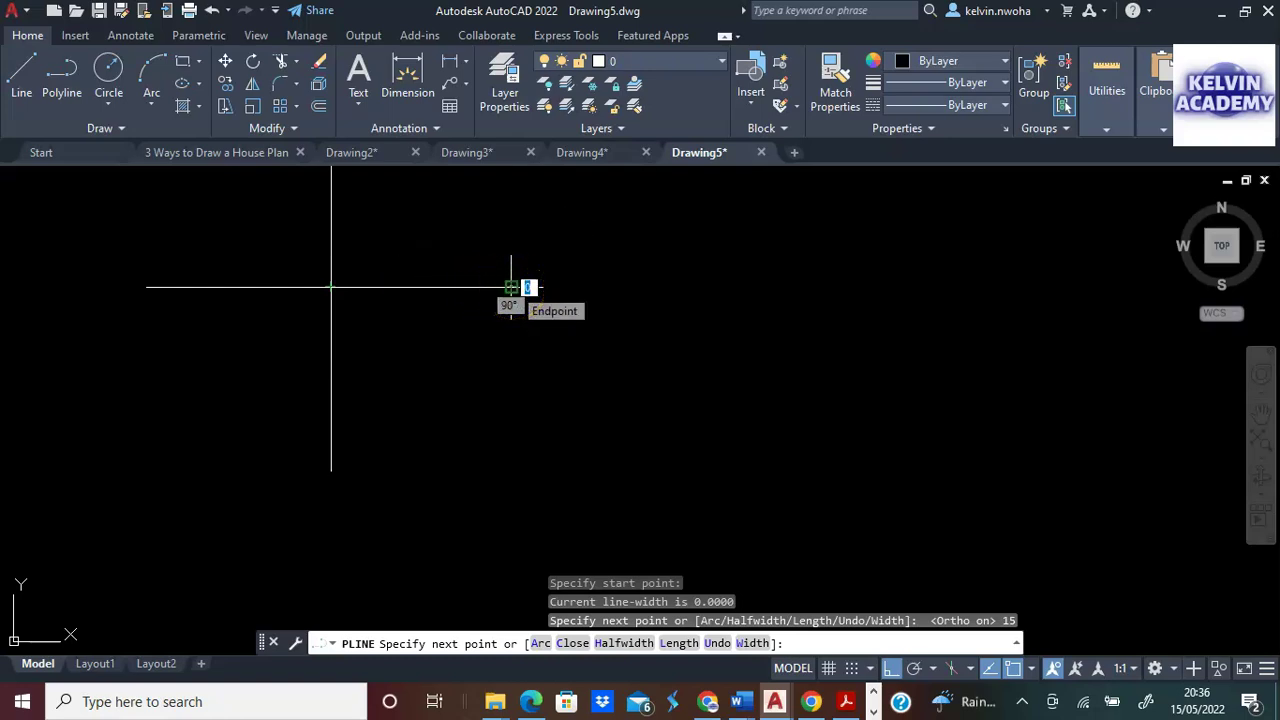
pyautogui.scroll(-4, 510, 287)
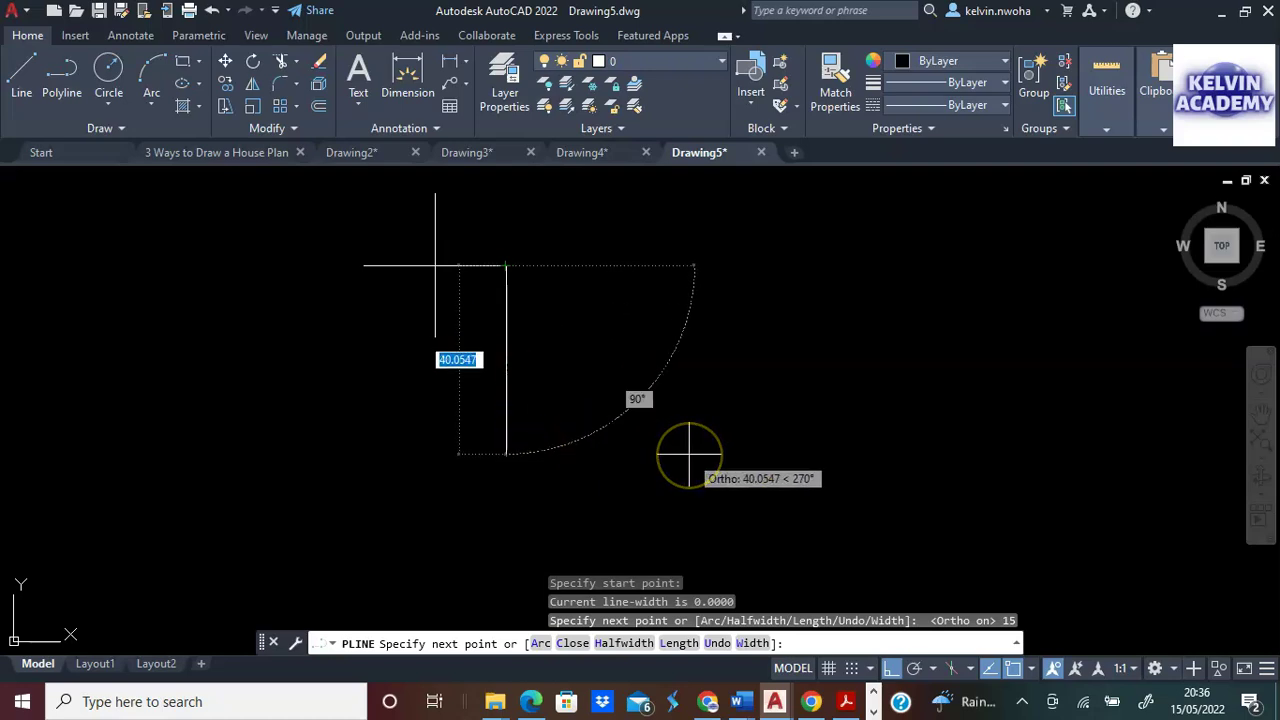
pyautogui.write('3')
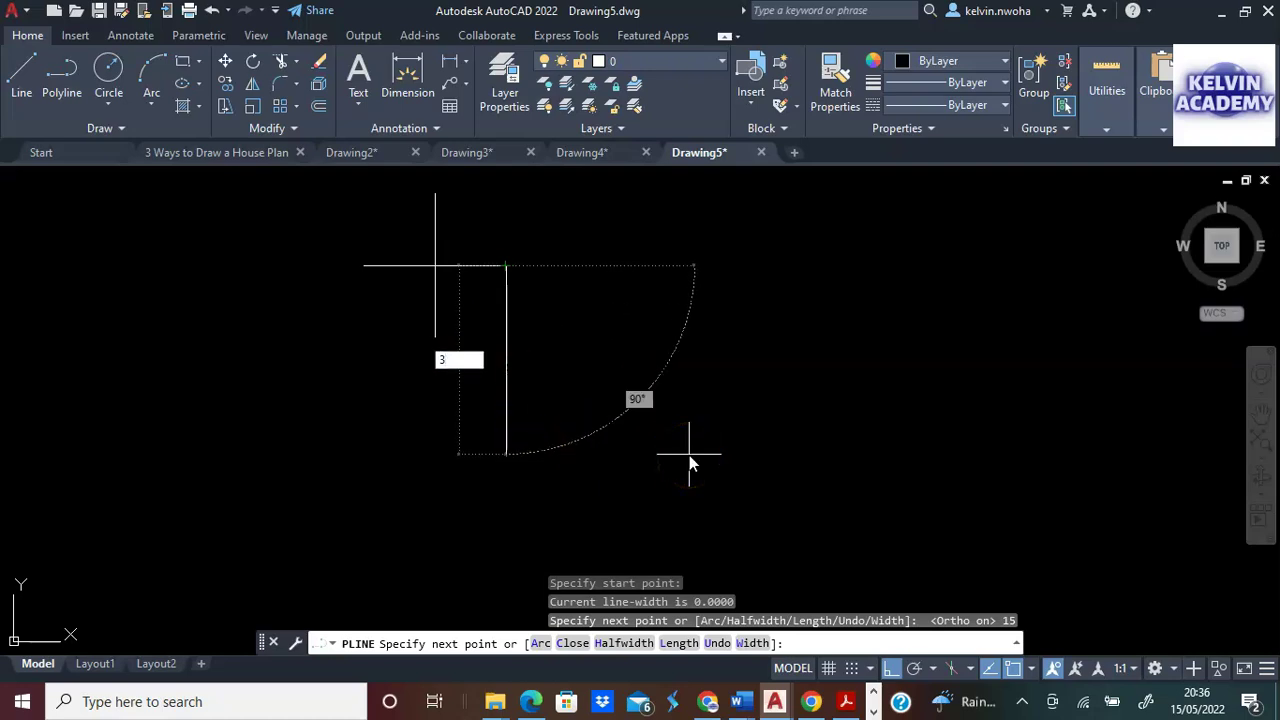
pyautogui.press('Return')
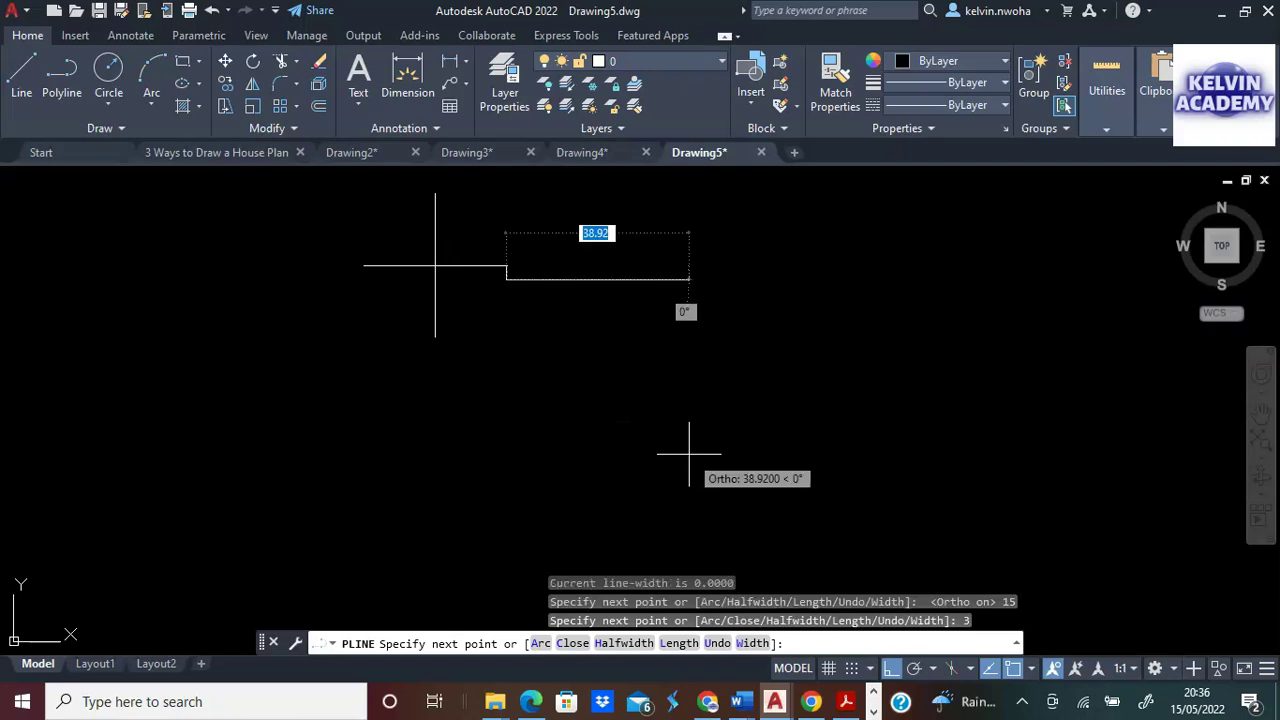
# Draw the first ring groove in the polyline: 2 units left, 2 units down and 2 units back right.
pyautogui.scroll(4, 475, 287)
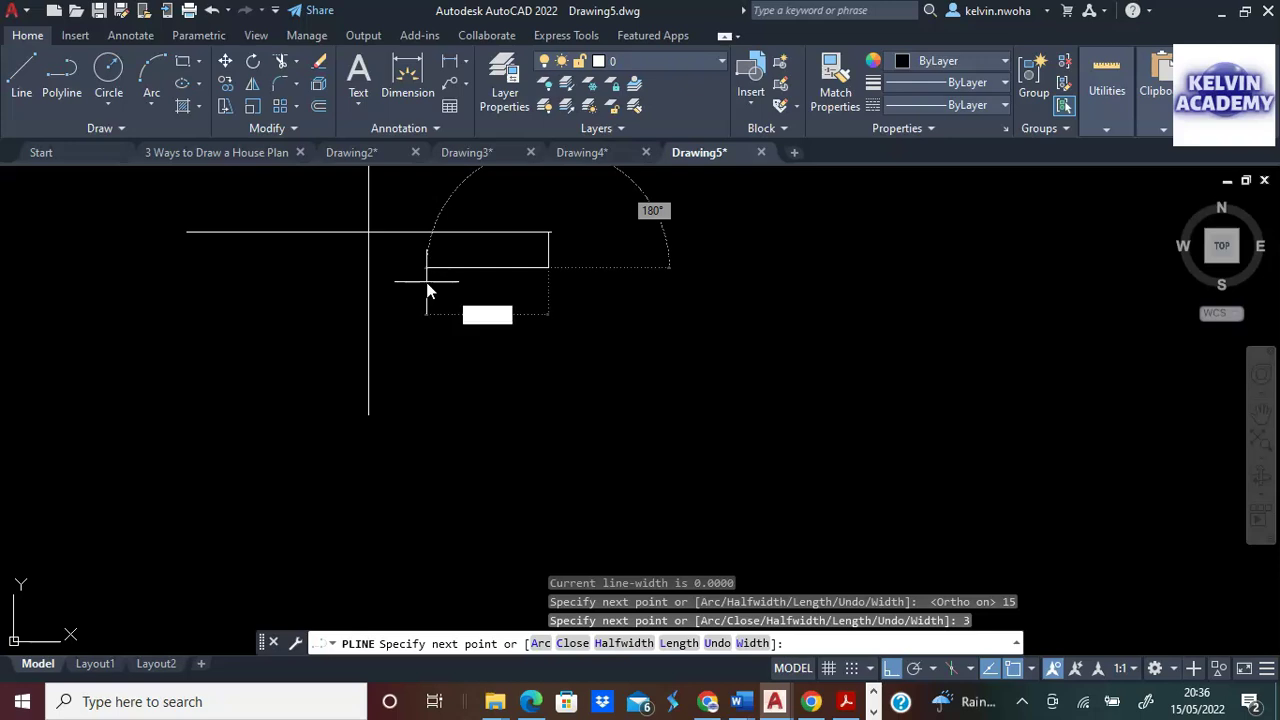
pyautogui.press('Return')
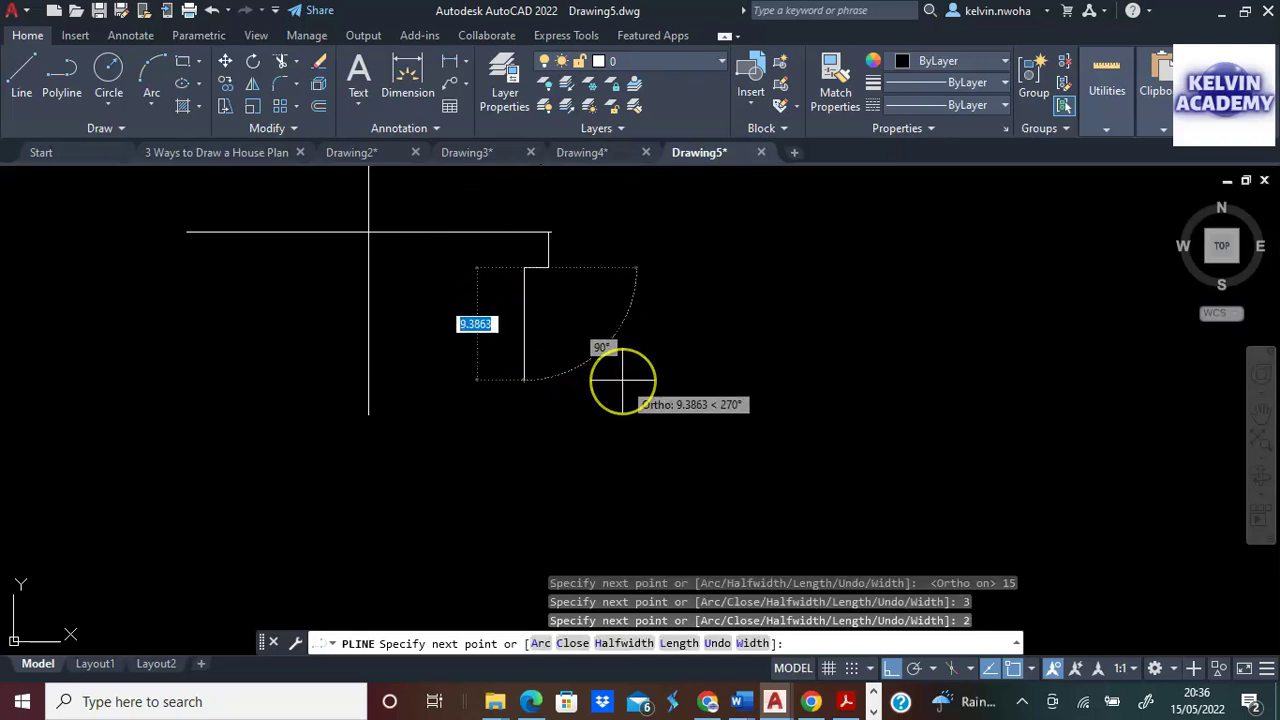
pyautogui.write('2')
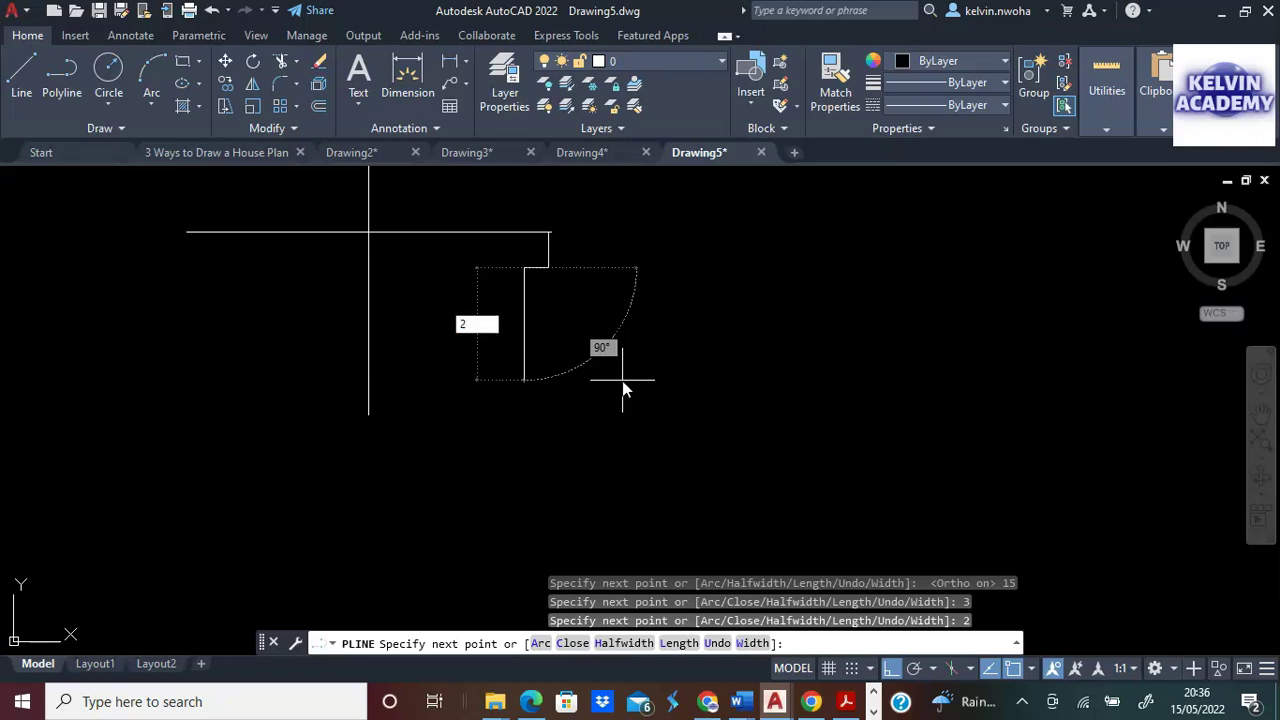
pyautogui.press('Return')
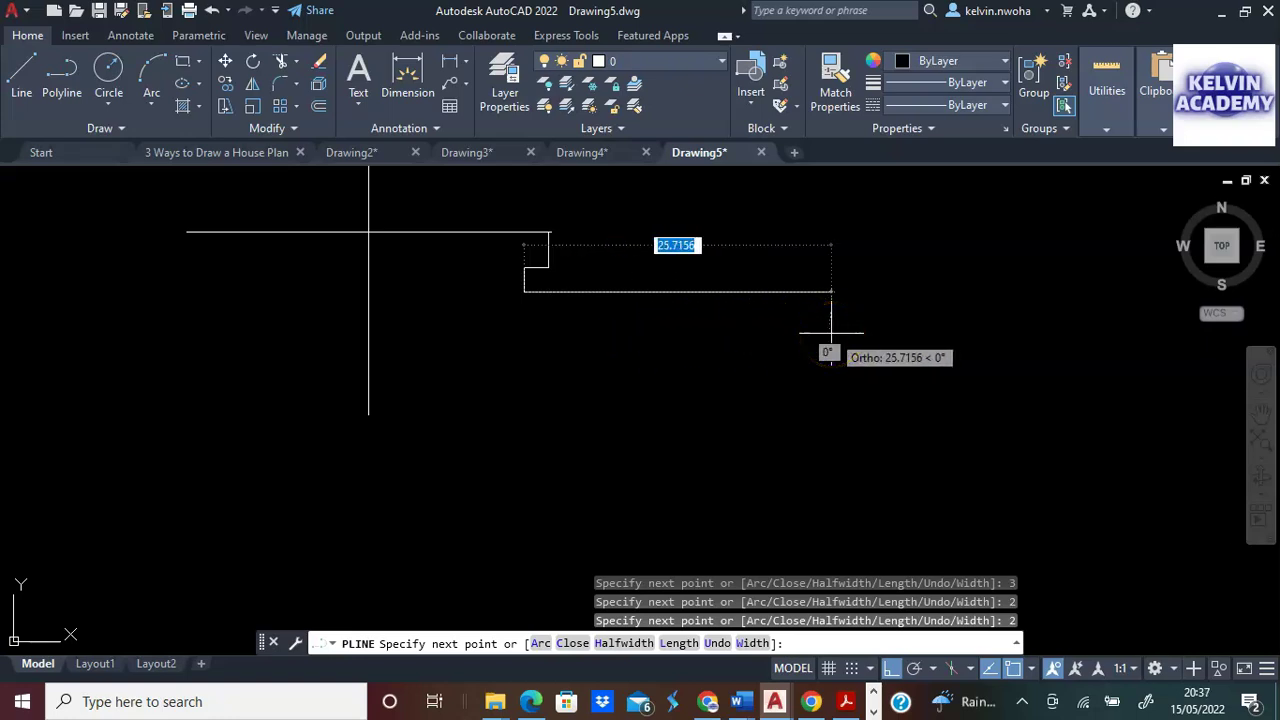
pyautogui.write('2')
pyautogui.press('Return')
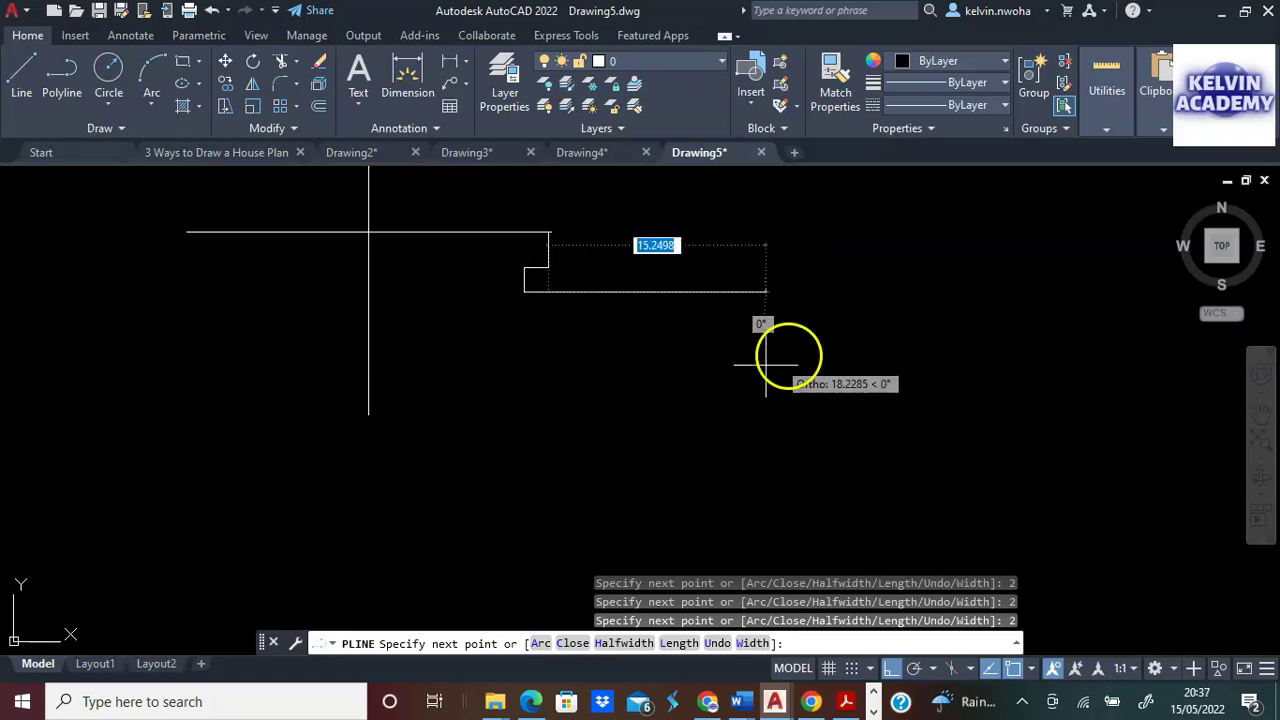
pyautogui.write('2')
pyautogui.press('Return')
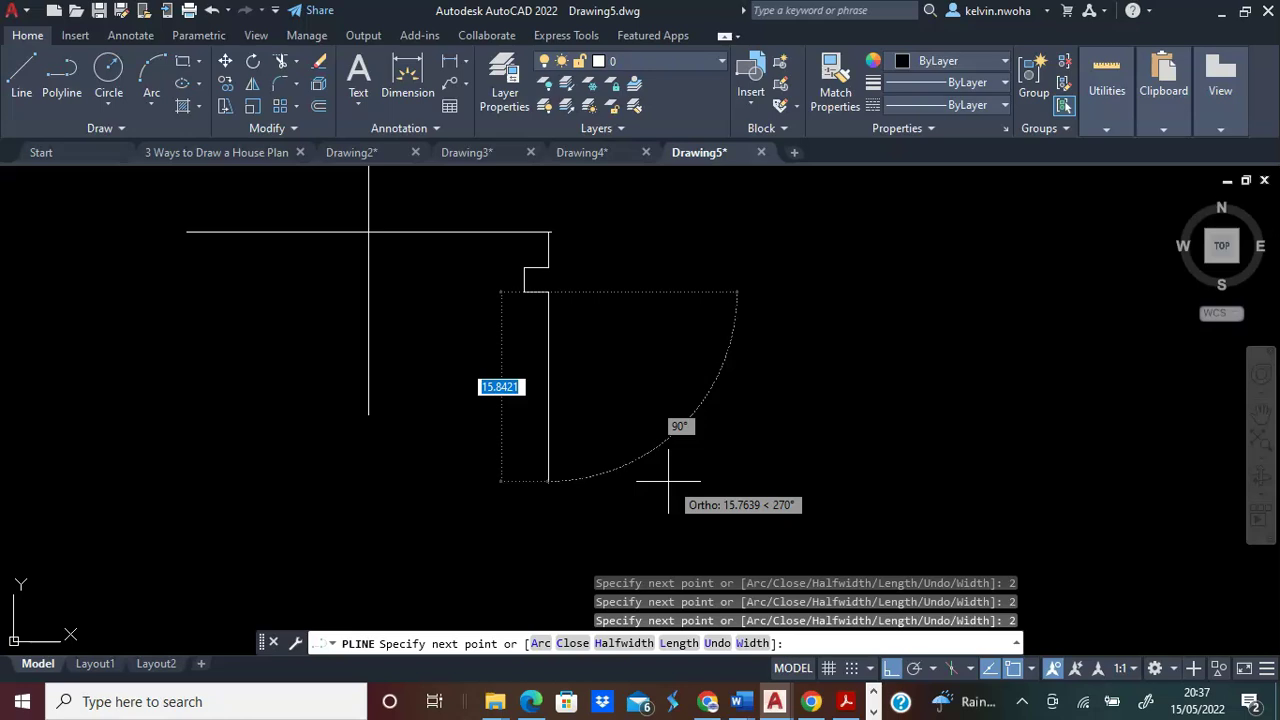
# Continue the polyline with a 2-unit land downward and a second groove 2 units deep and 2 units high.
pyautogui.write('2')
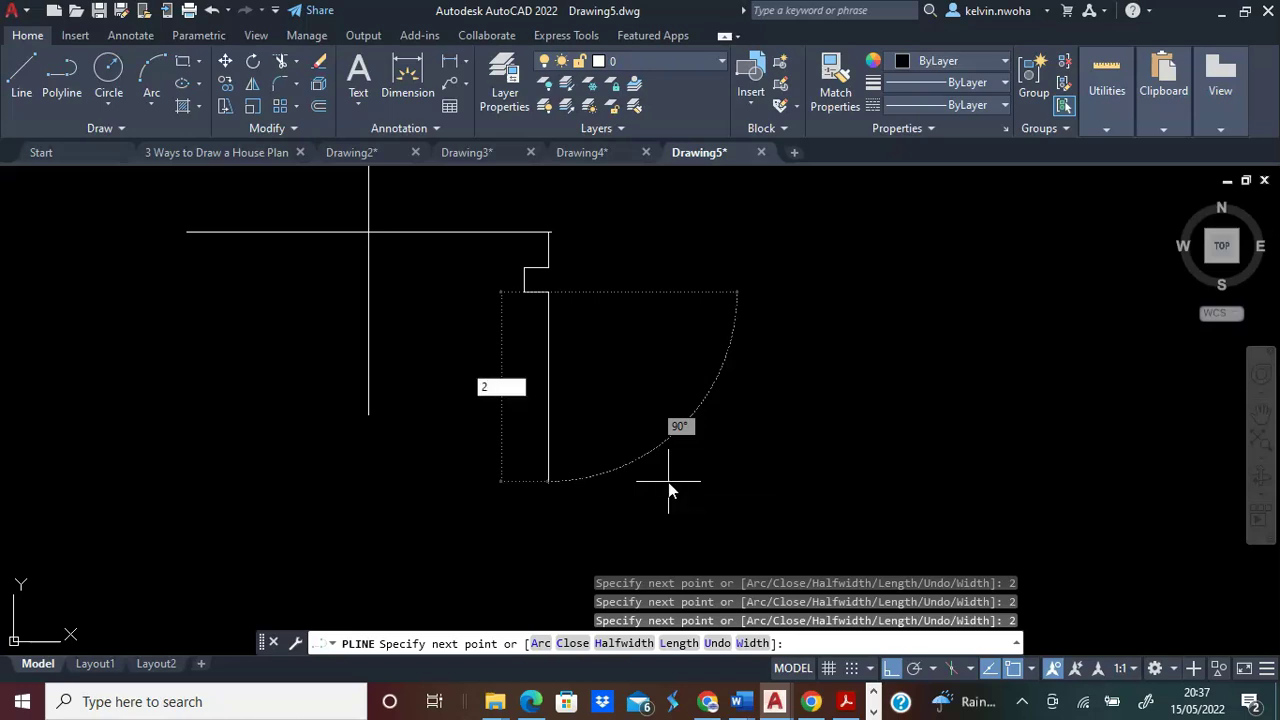
pyautogui.press('Return')
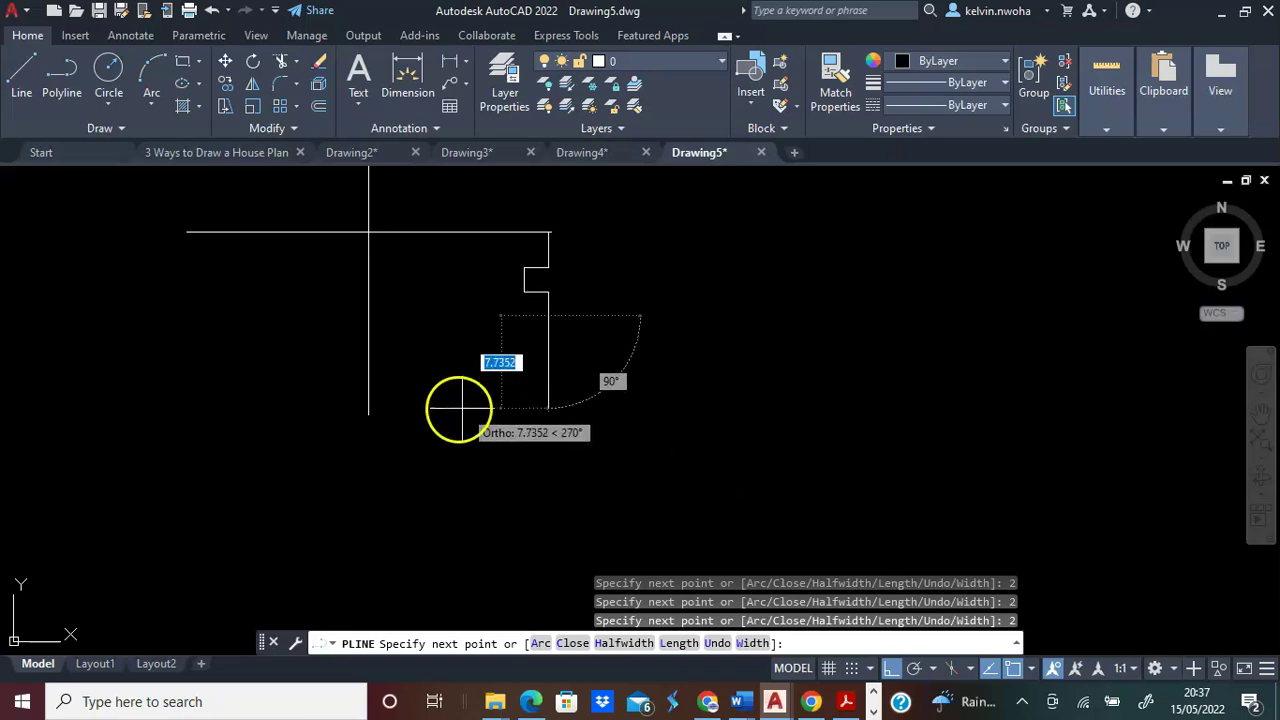
pyautogui.write('2')
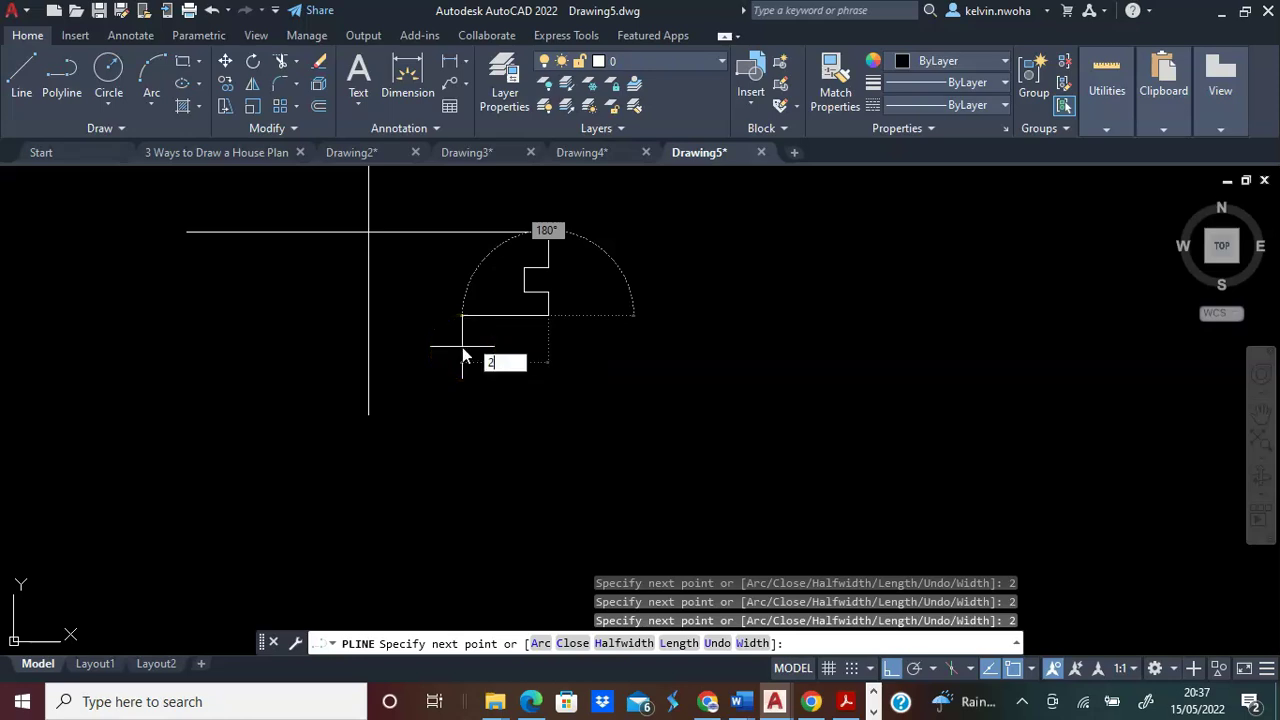
pyautogui.press('Return')
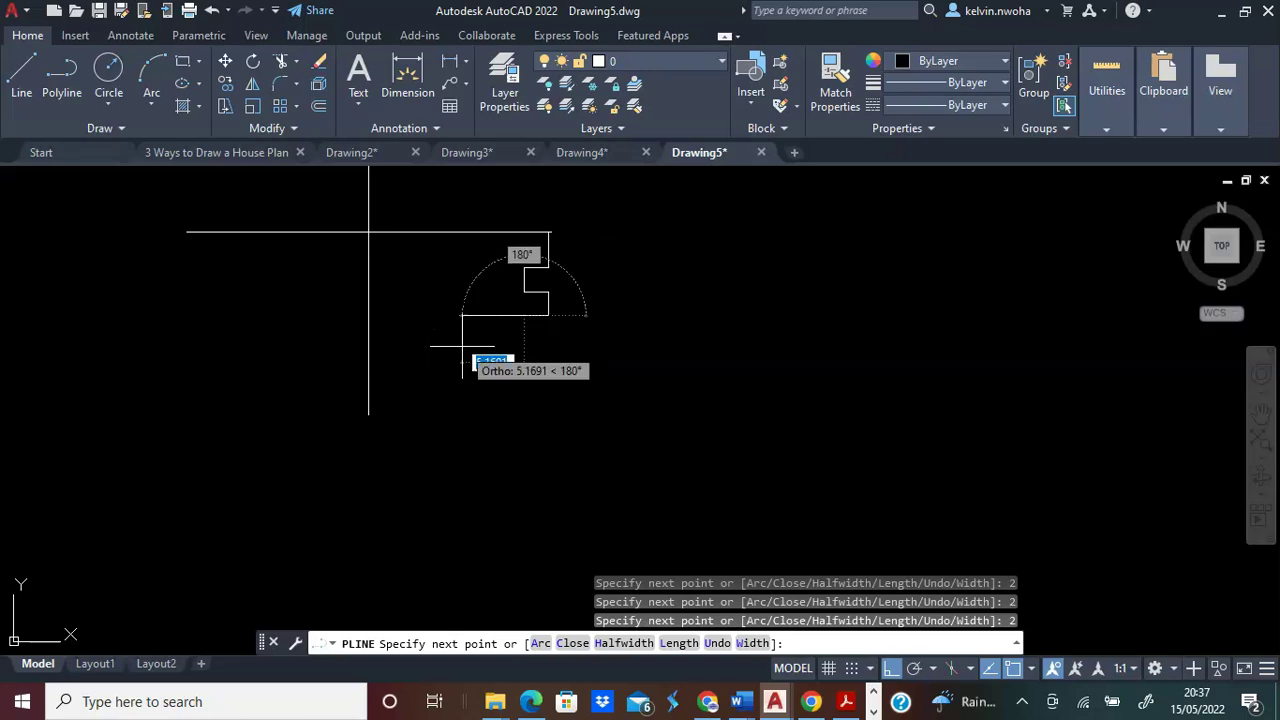
pyautogui.write('2')
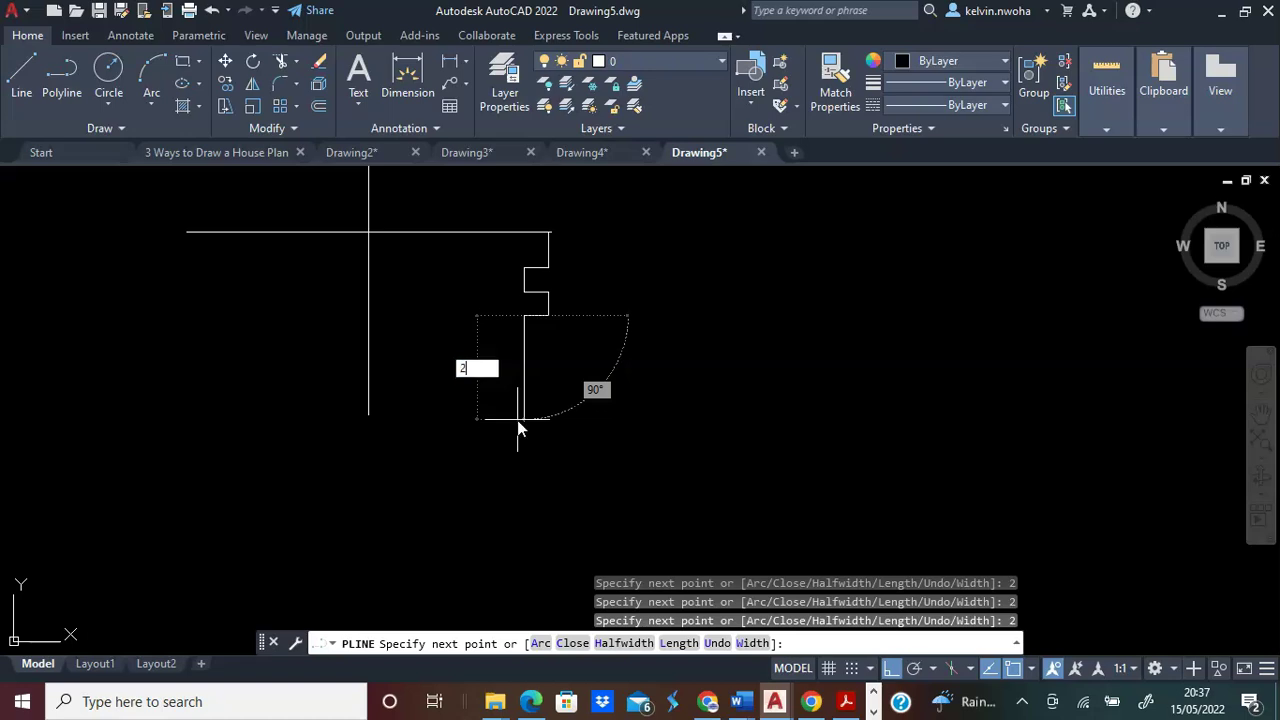
pyautogui.press('Return')
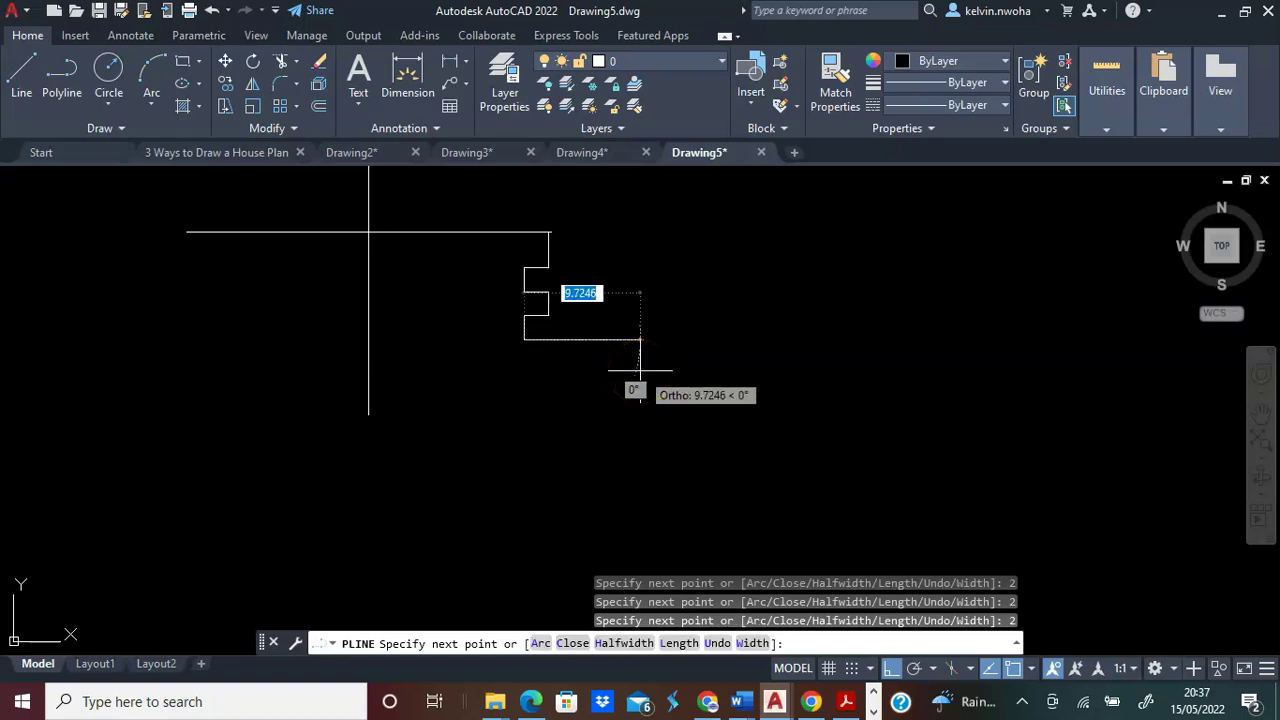
pyautogui.write('2')
pyautogui.press('Return')
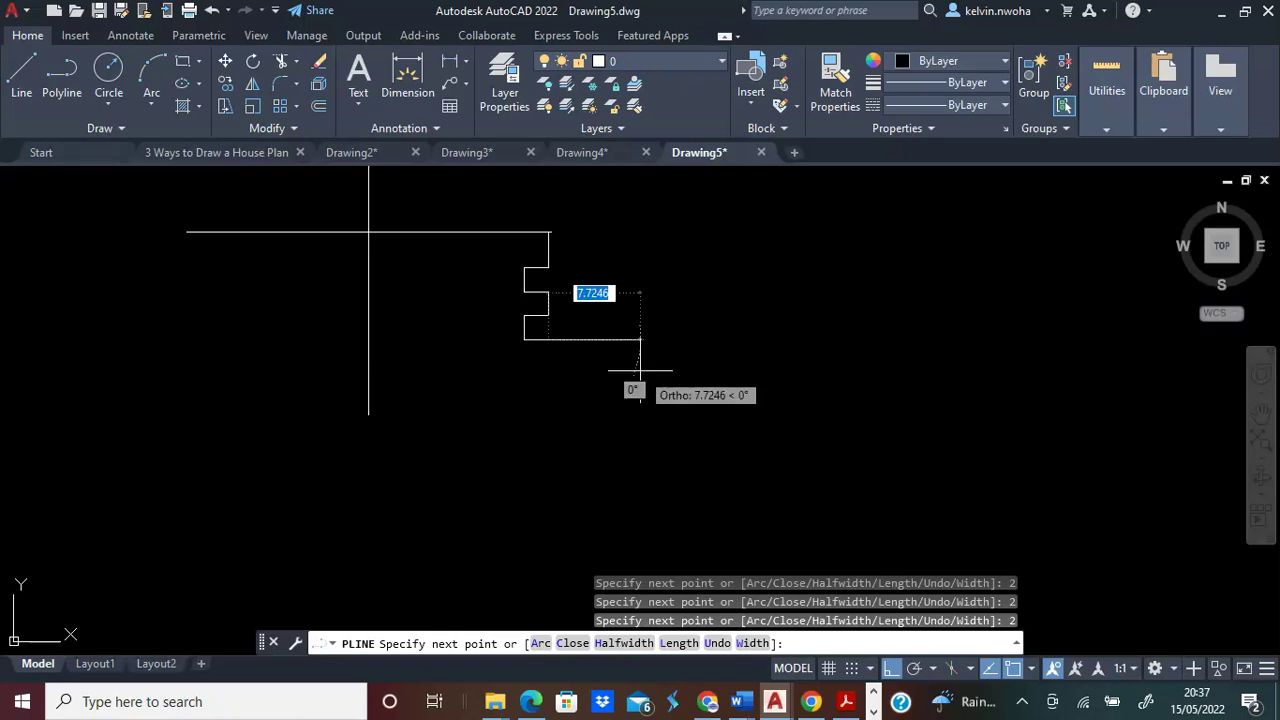
# Continue the polyline with a 2-unit land downward and a third ring groove 2 units deep and 2 units high.
pyautogui.click(629, 370)
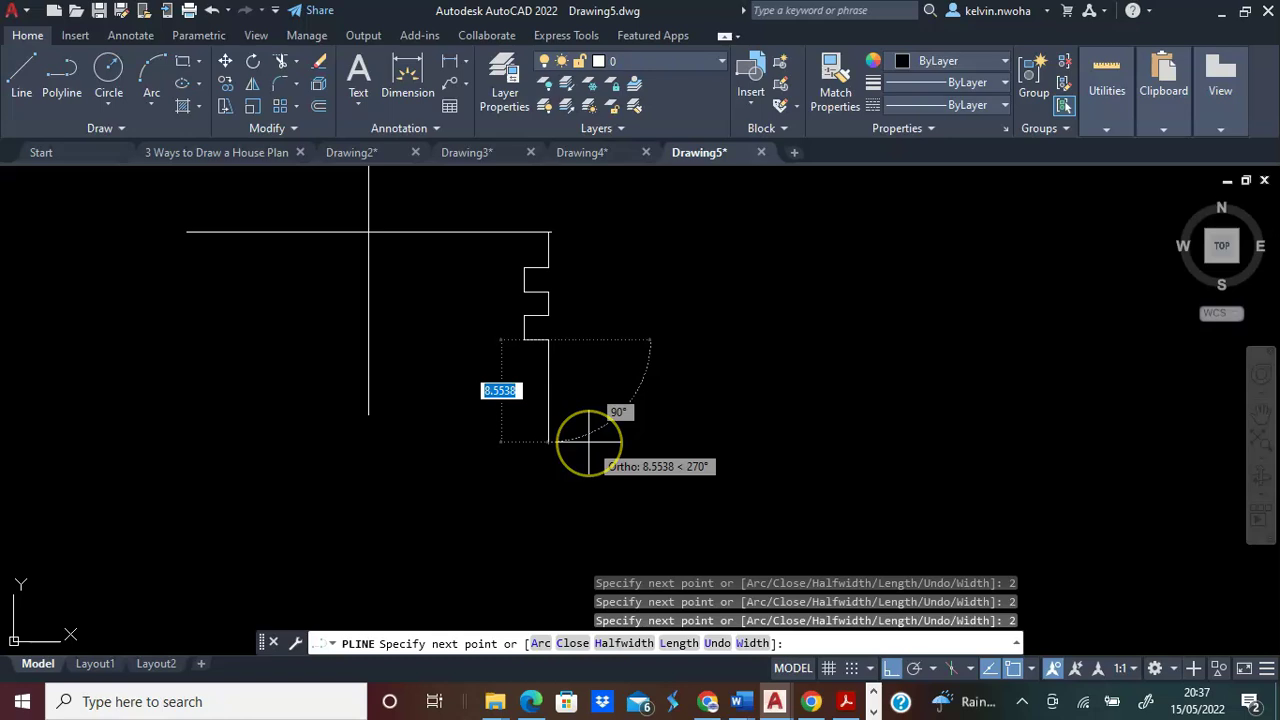
pyautogui.write('2')
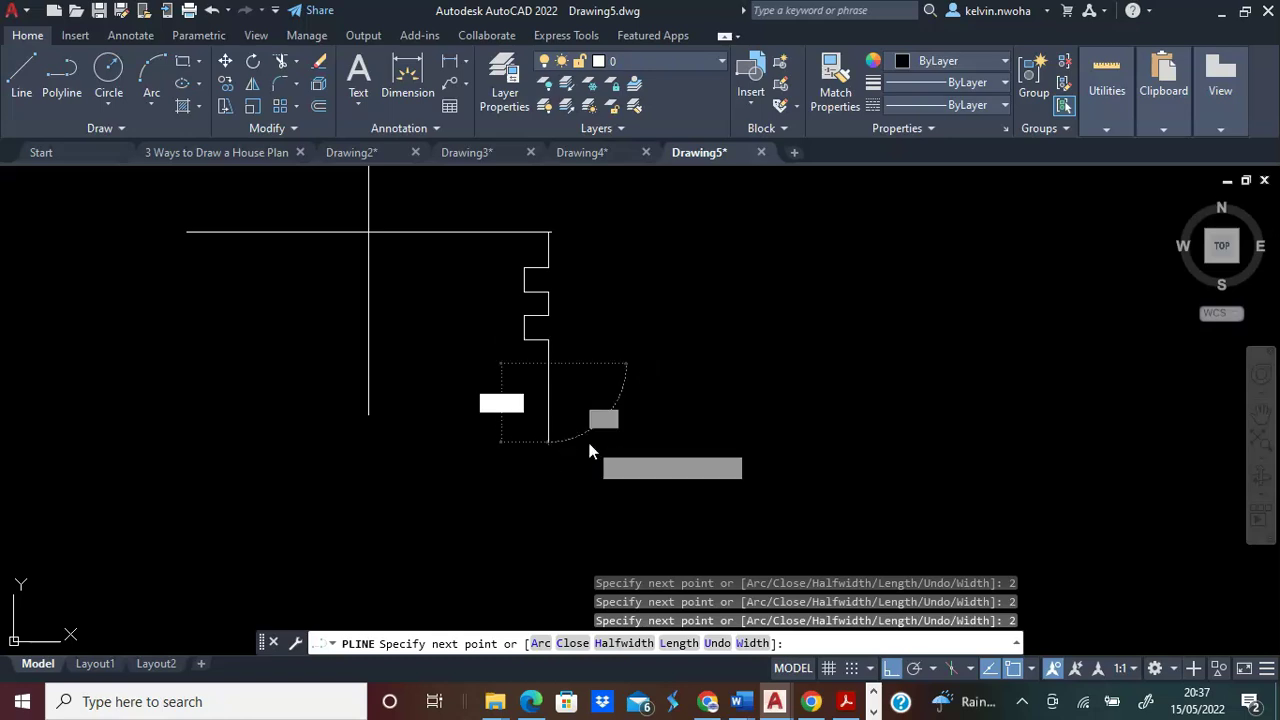
pyautogui.press('Return')
pyautogui.hotkey('ctrl', 'z')
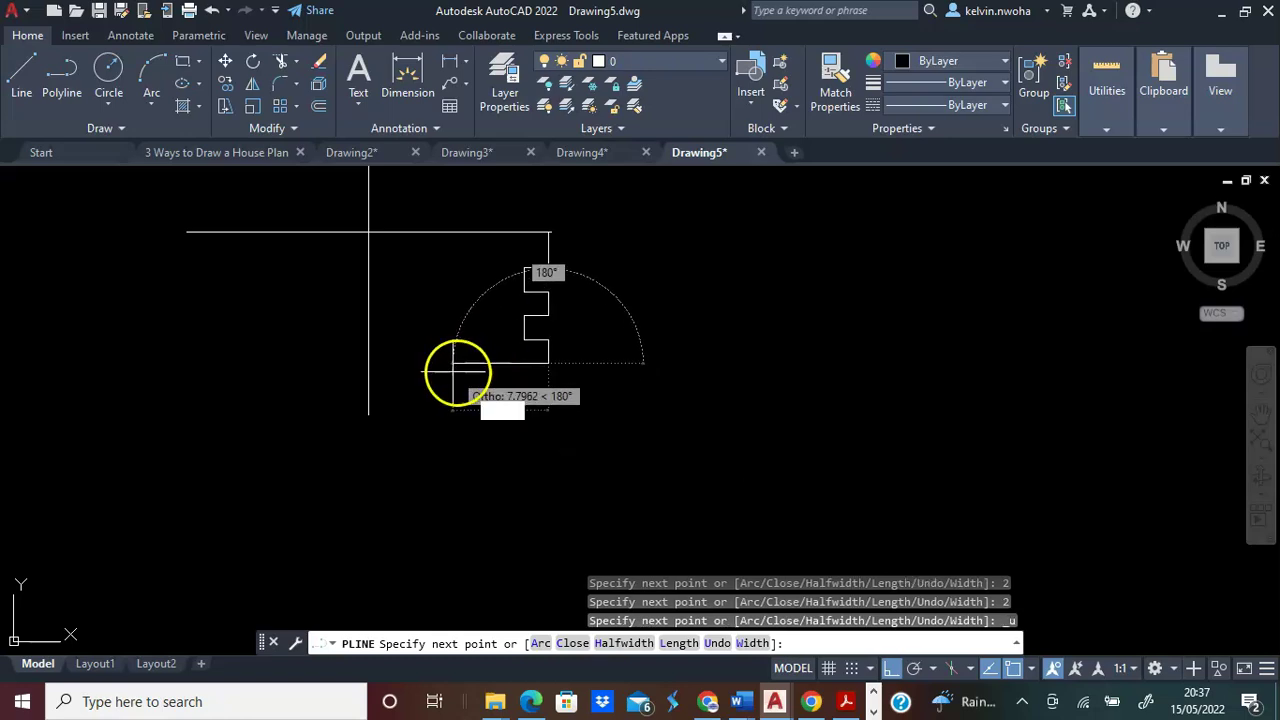
pyautogui.write('2')
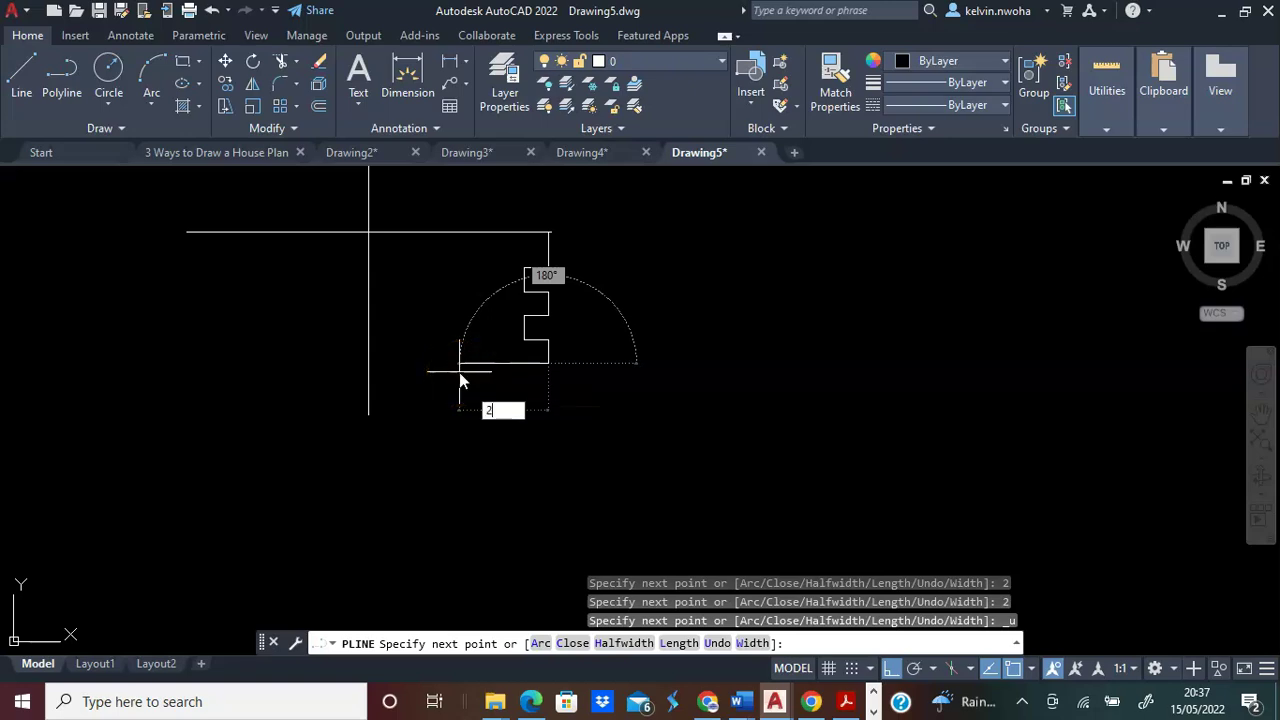
pyautogui.press('Return')
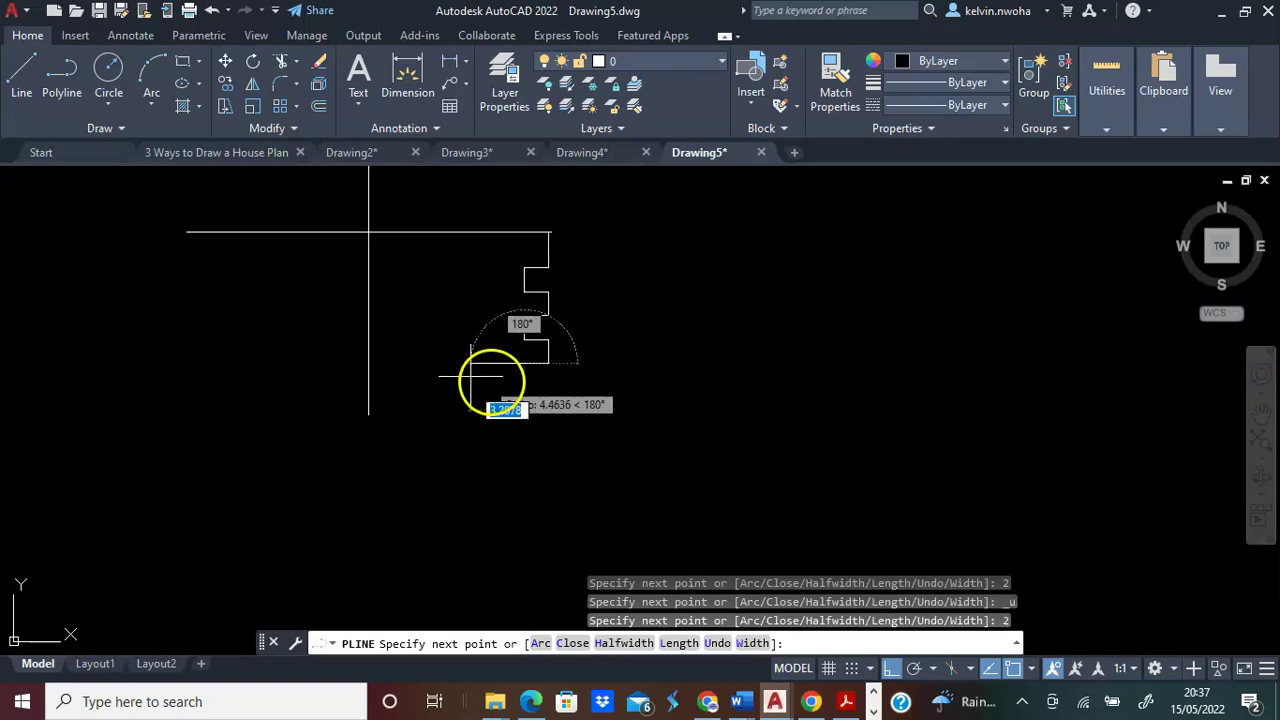
pyautogui.write('2')
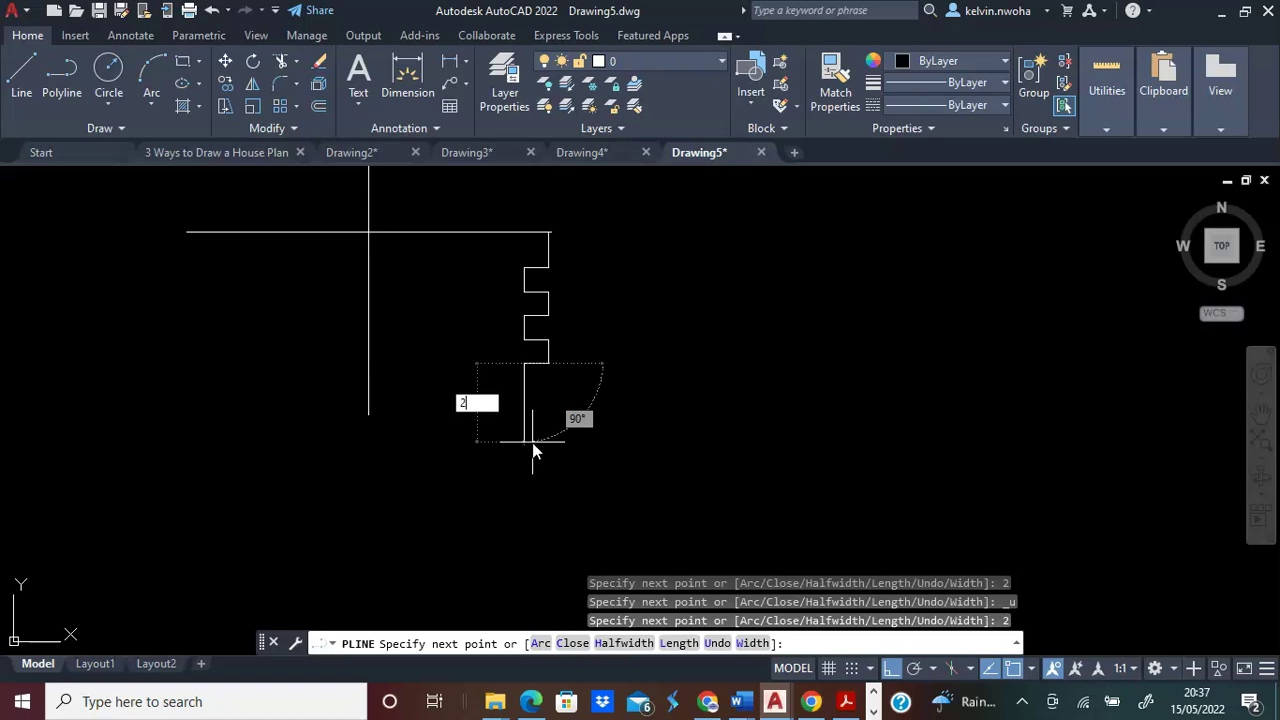
pyautogui.press('Return')
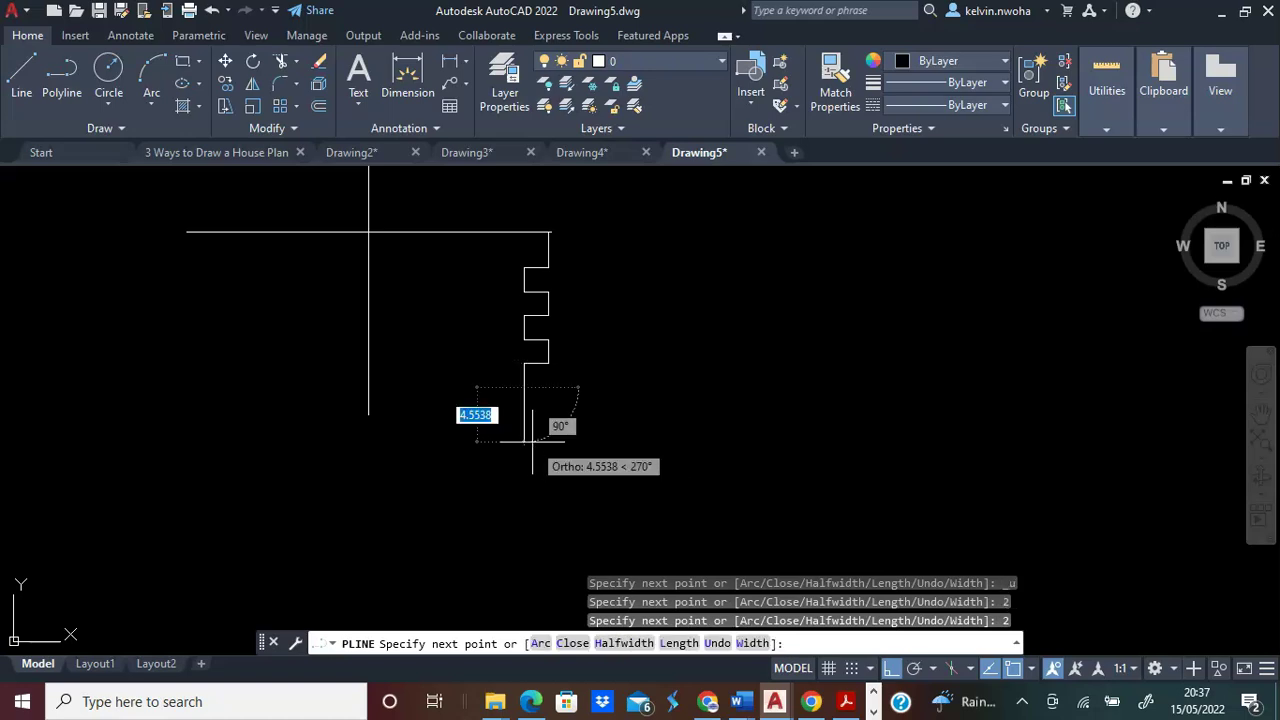
pyautogui.write('2')
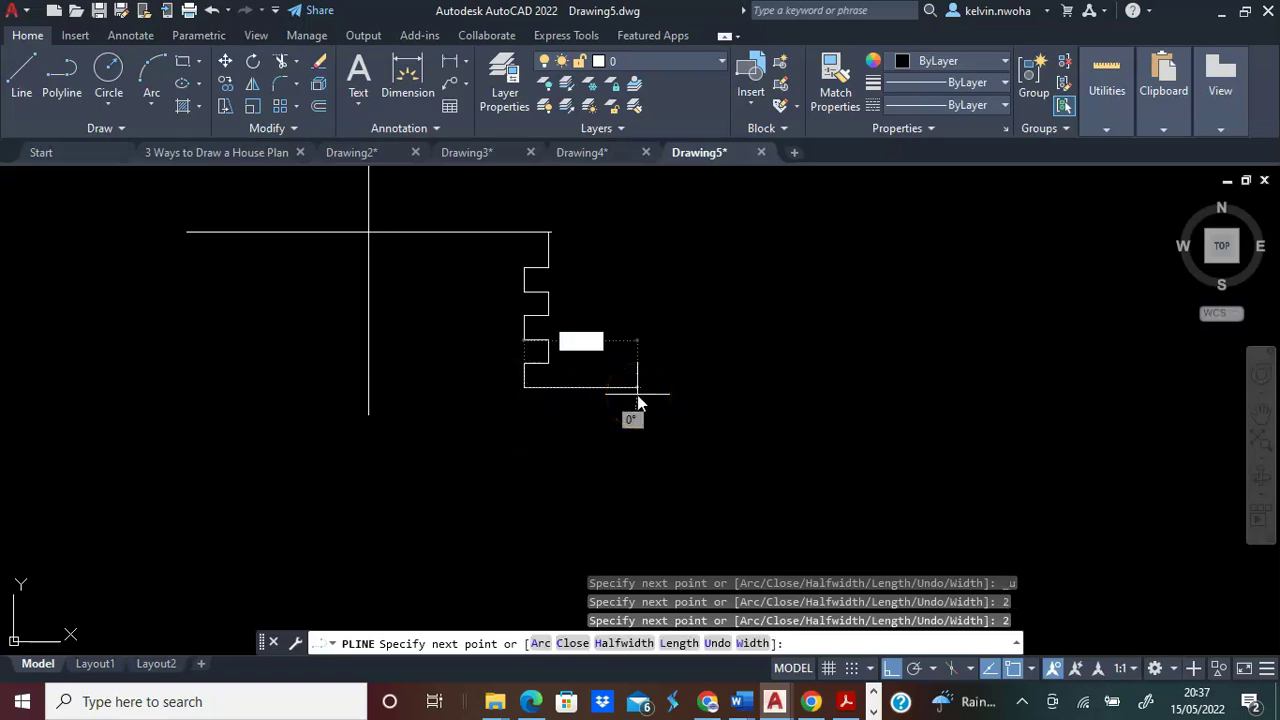
pyautogui.press('Return')
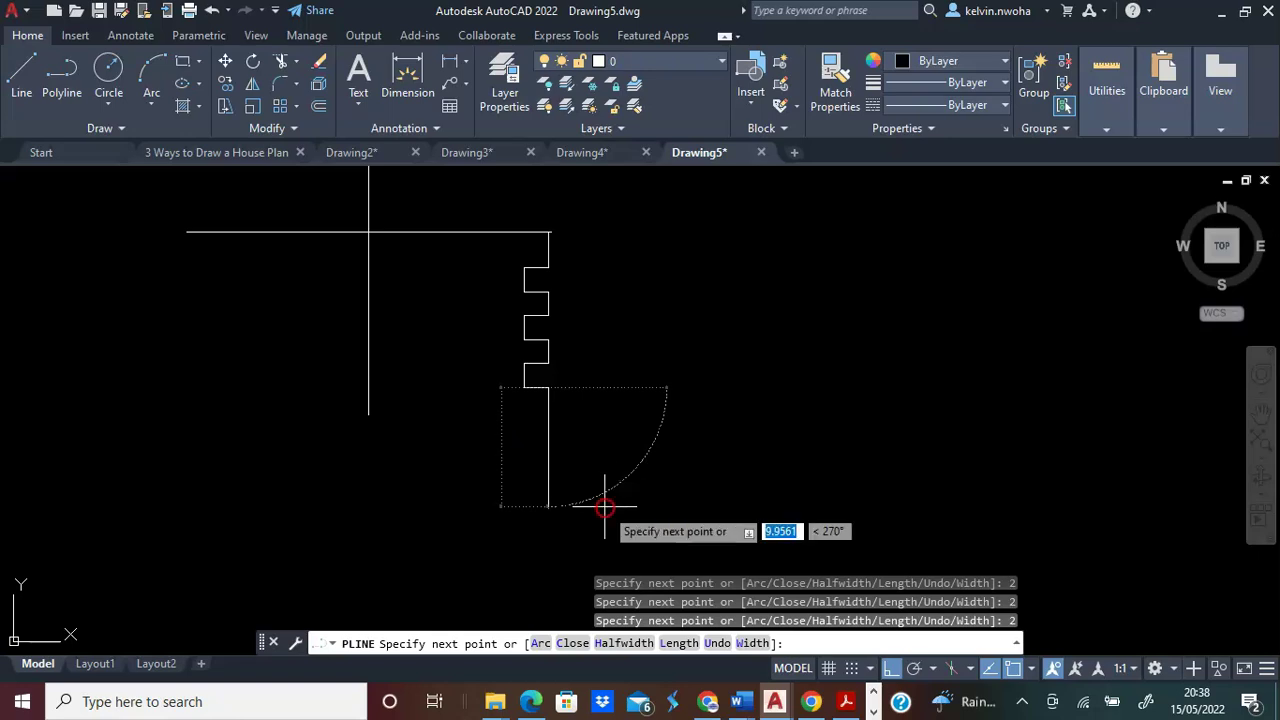
# Extend the polyline 15 units straight down below the third groove to form the outer skirt wall.
pyautogui.scroll(-4, 597, 429)
pyautogui.moveTo(605, 415); pyautogui.dragTo(608, 409, button='middle')
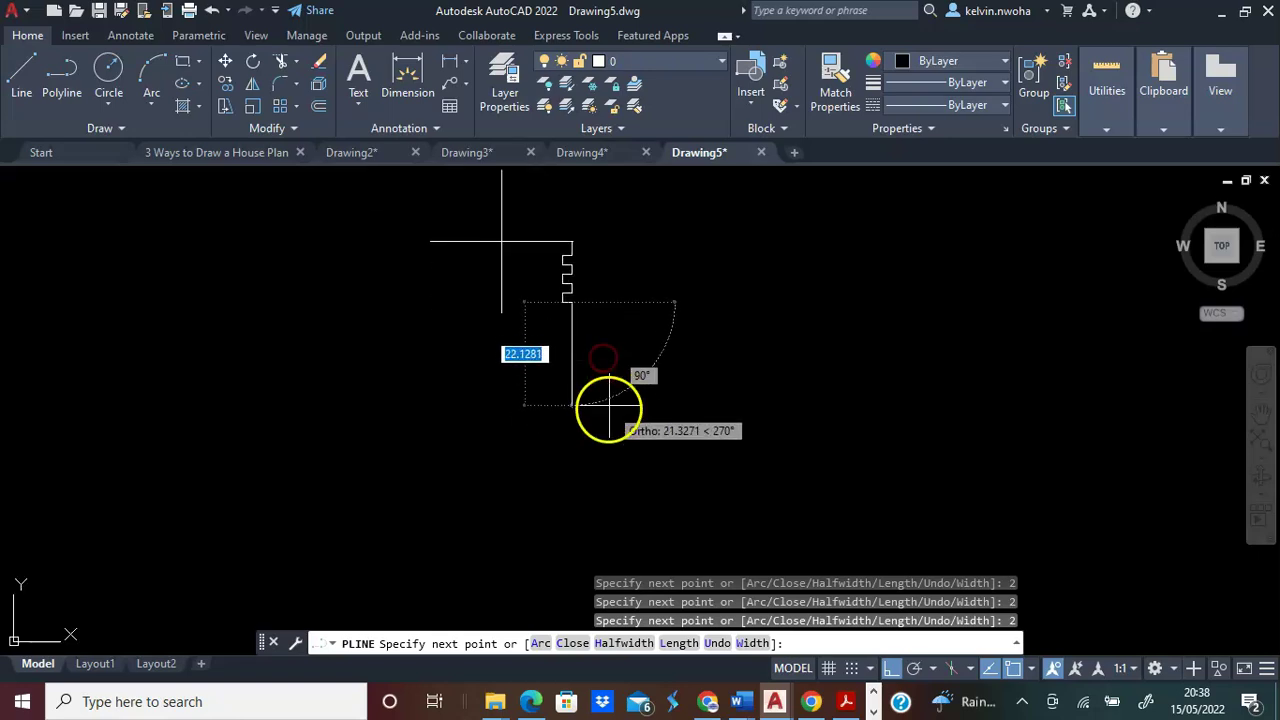
pyautogui.write('1')
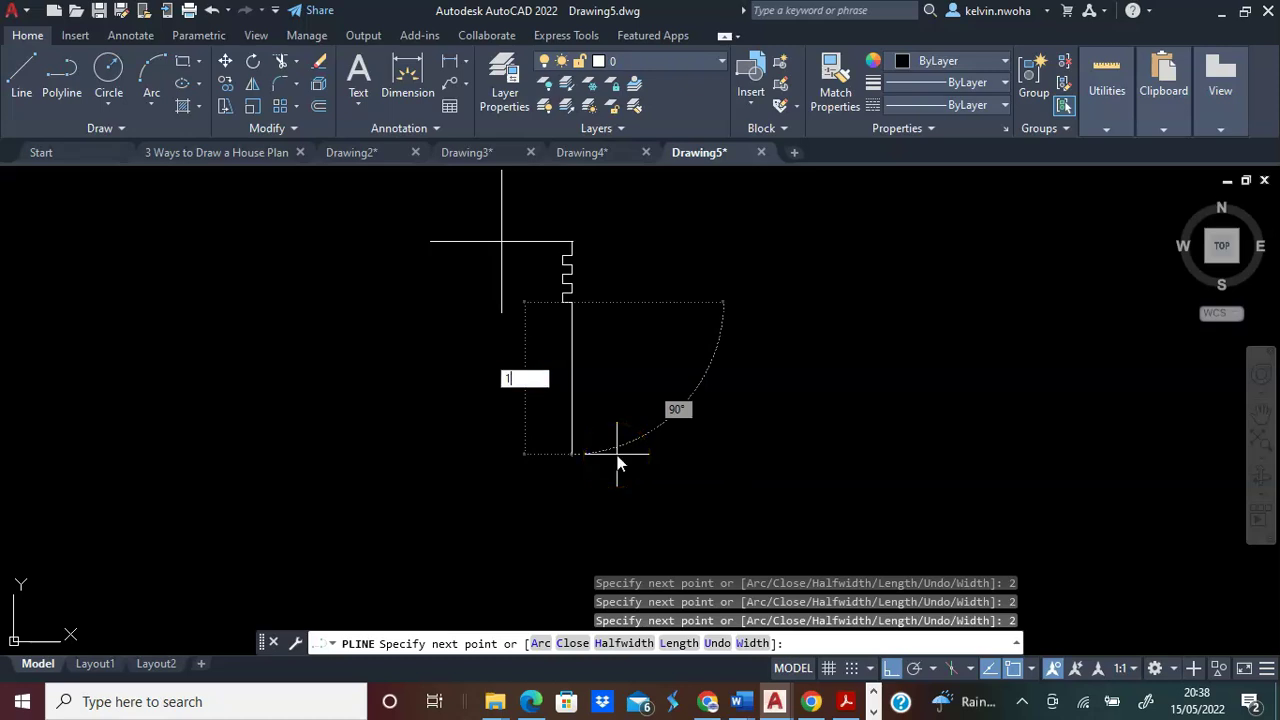
pyautogui.write('5')
pyautogui.press('Return')
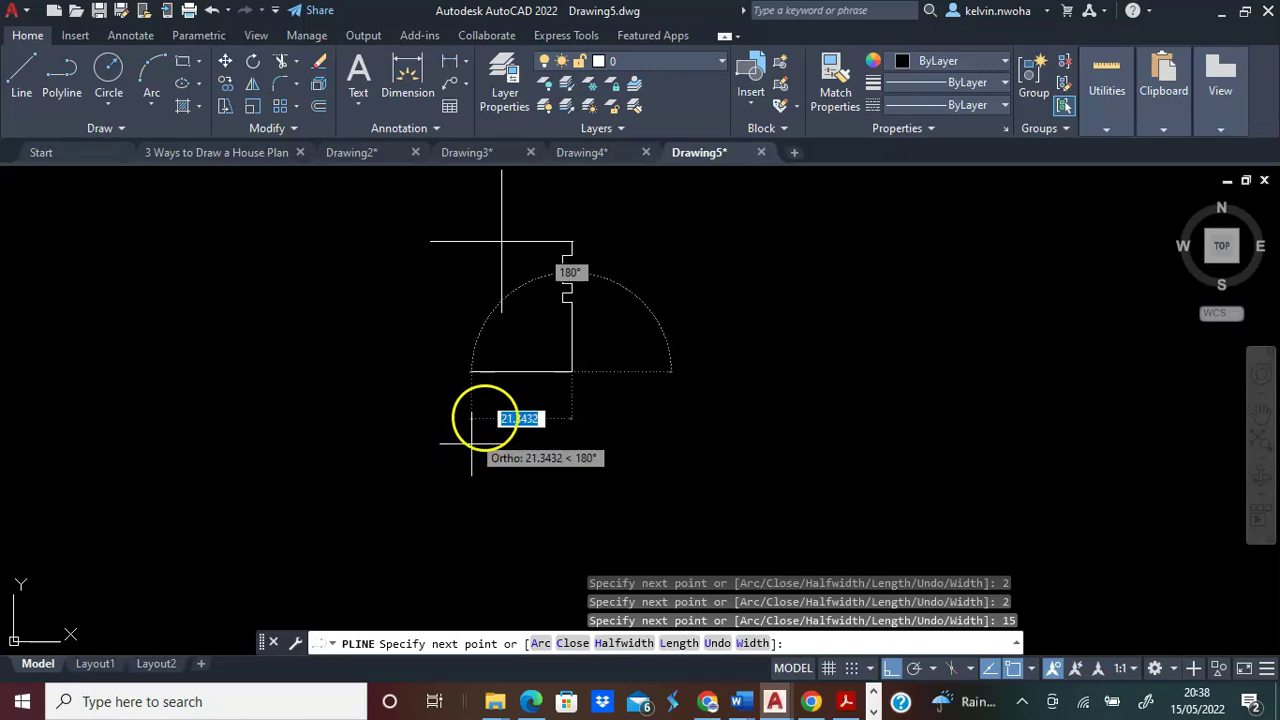
# Form the bottom of the skirt with a 2-unit segment to the left and a 5-unit segment upward.
pyautogui.scroll(2, 460, 470)
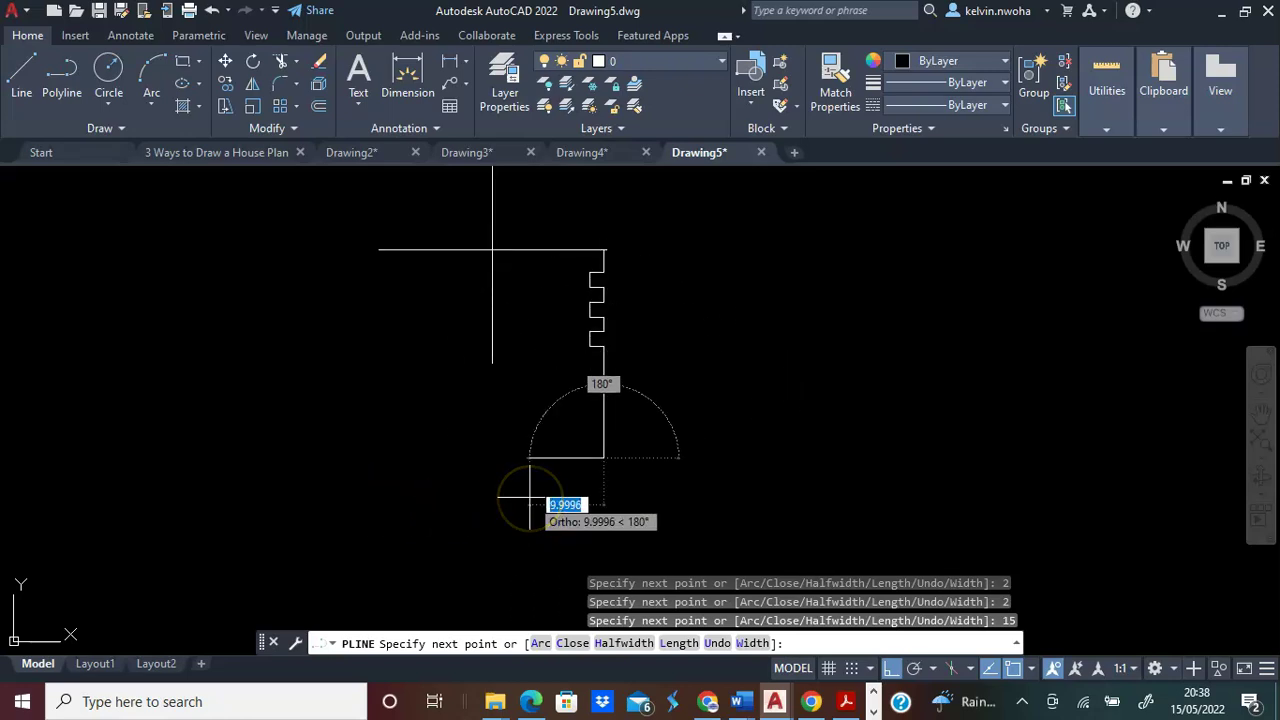
pyautogui.write('2')
pyautogui.press('Return')
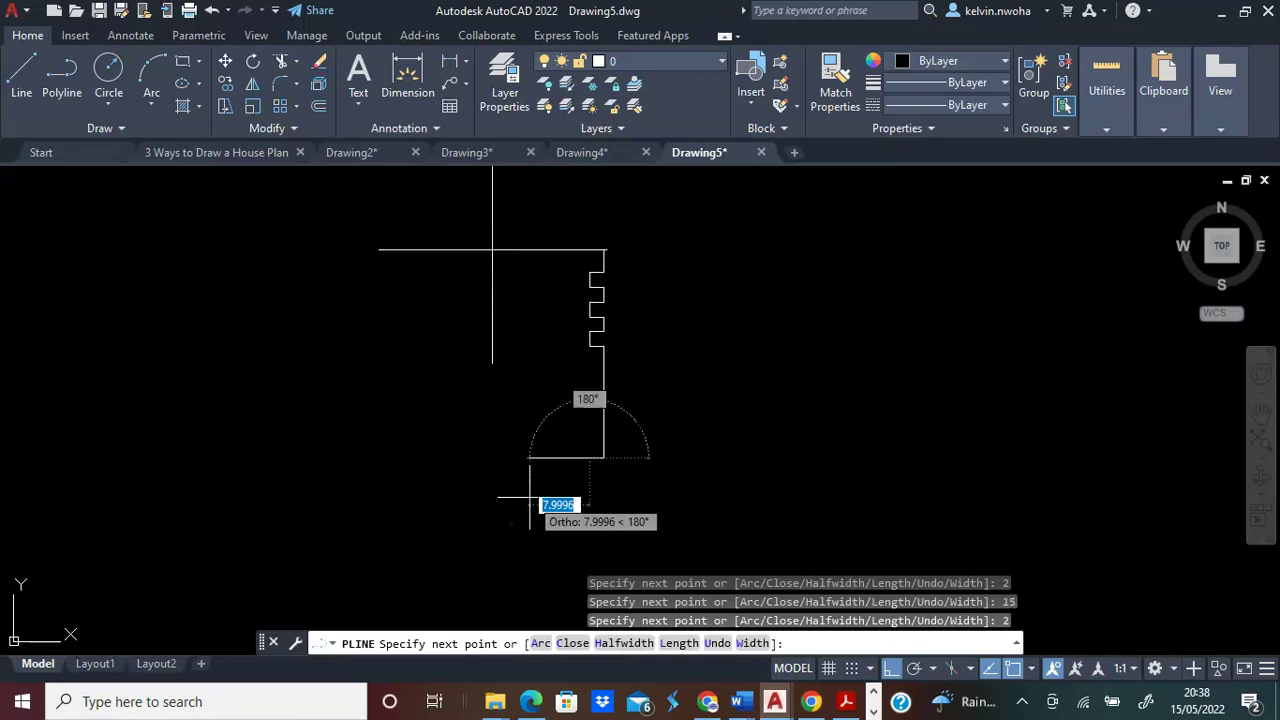
pyautogui.moveTo(549, 380); pyautogui.dragTo(537, 443, button='middle')
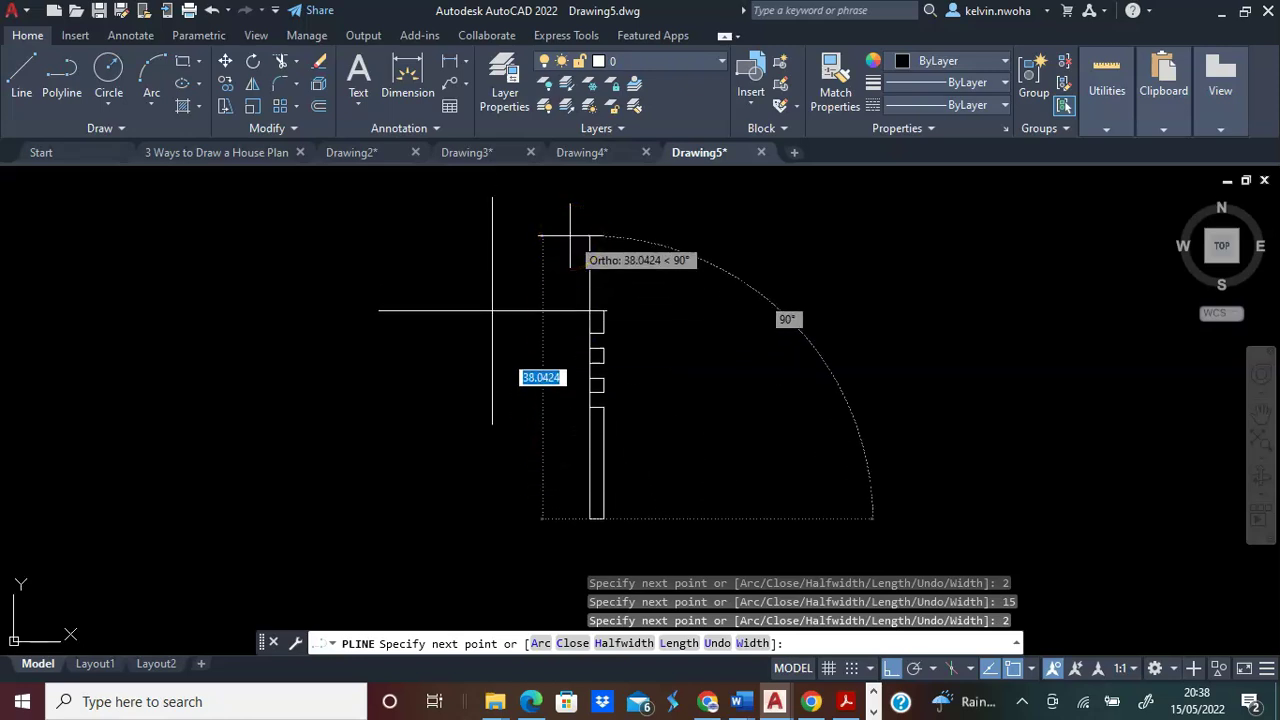
pyautogui.write('5')
pyautogui.press('Return')
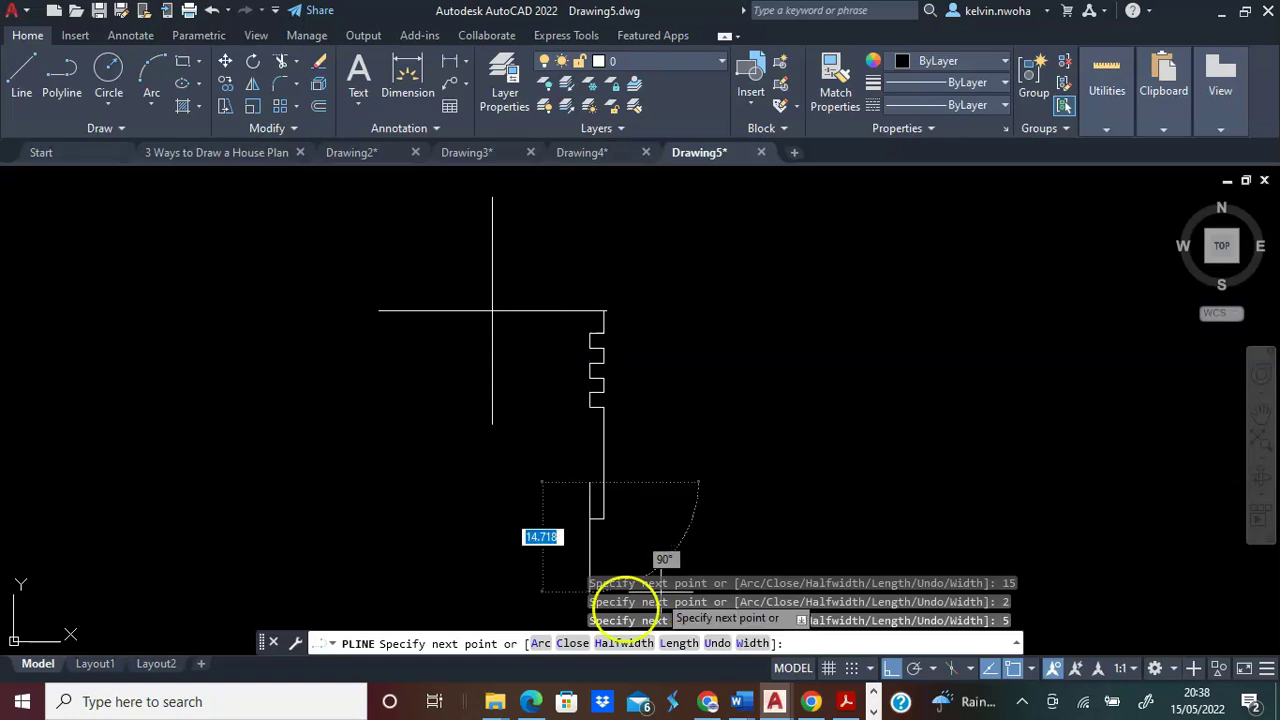
# Add a small lip on the inner skirt wall: 1 unit left, 1 unit up and 1 unit back right.
pyautogui.scroll(2, 595, 508)
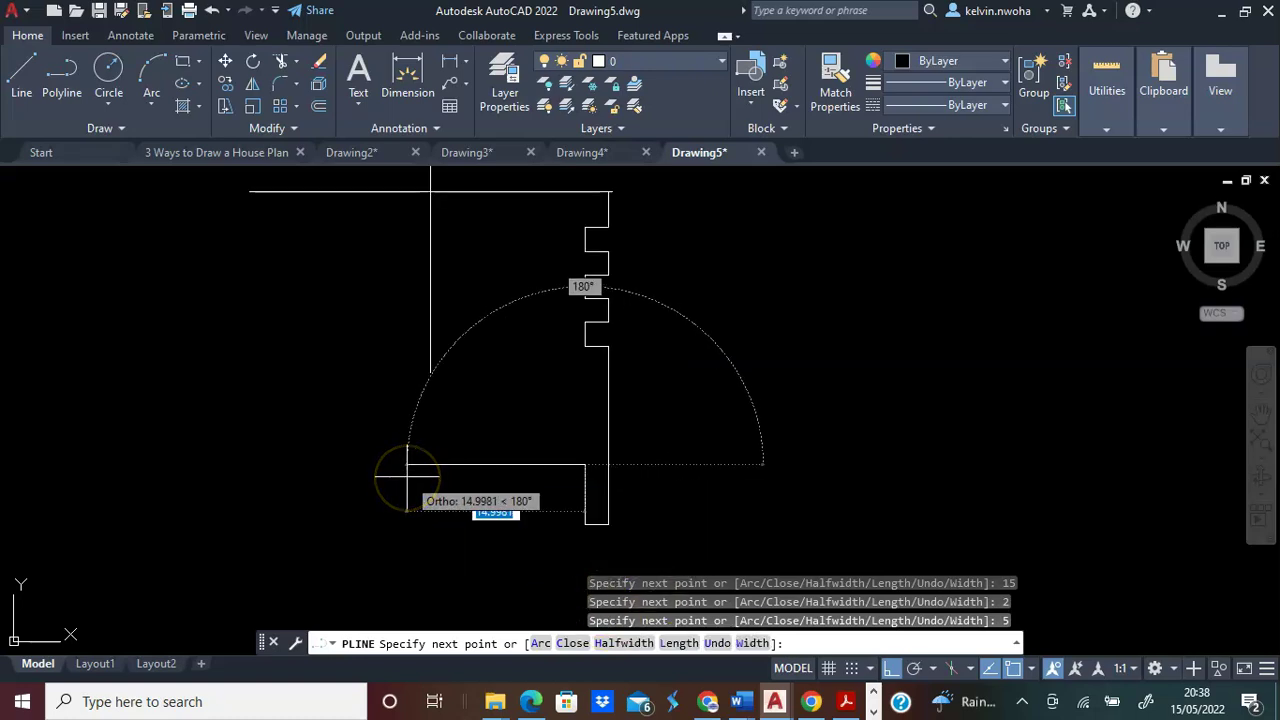
pyautogui.write('1')
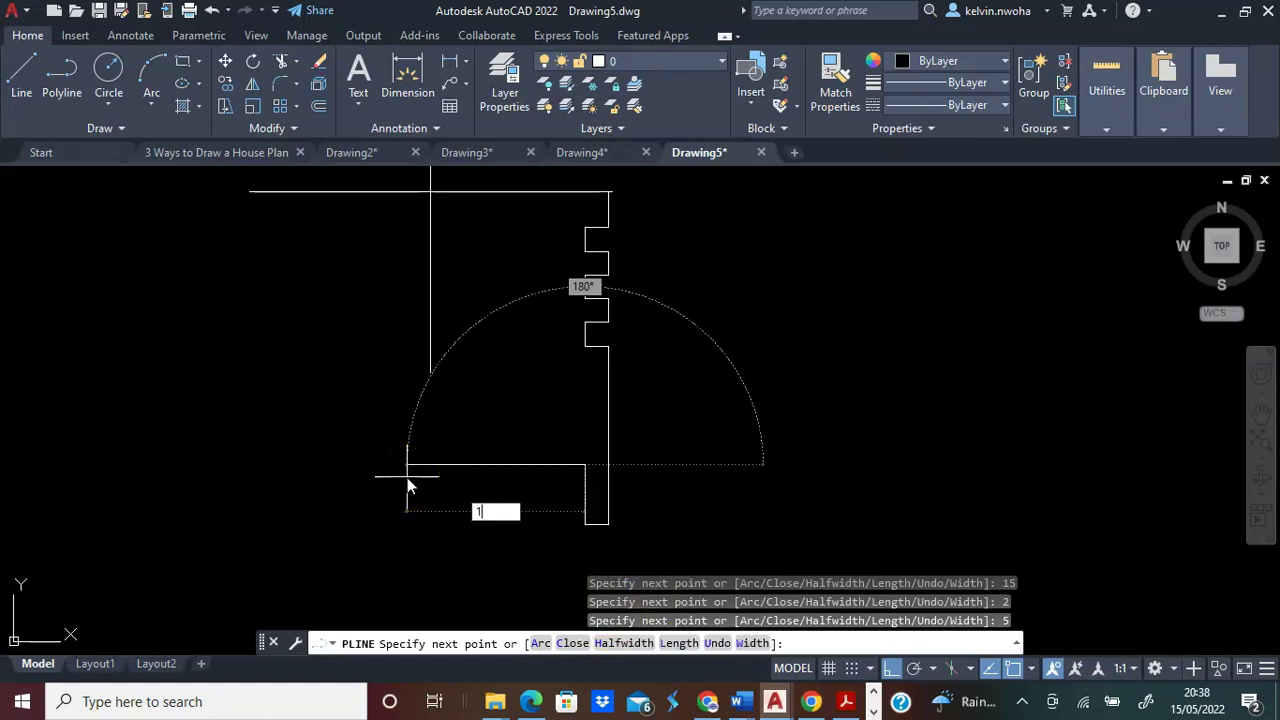
pyautogui.press('Return')
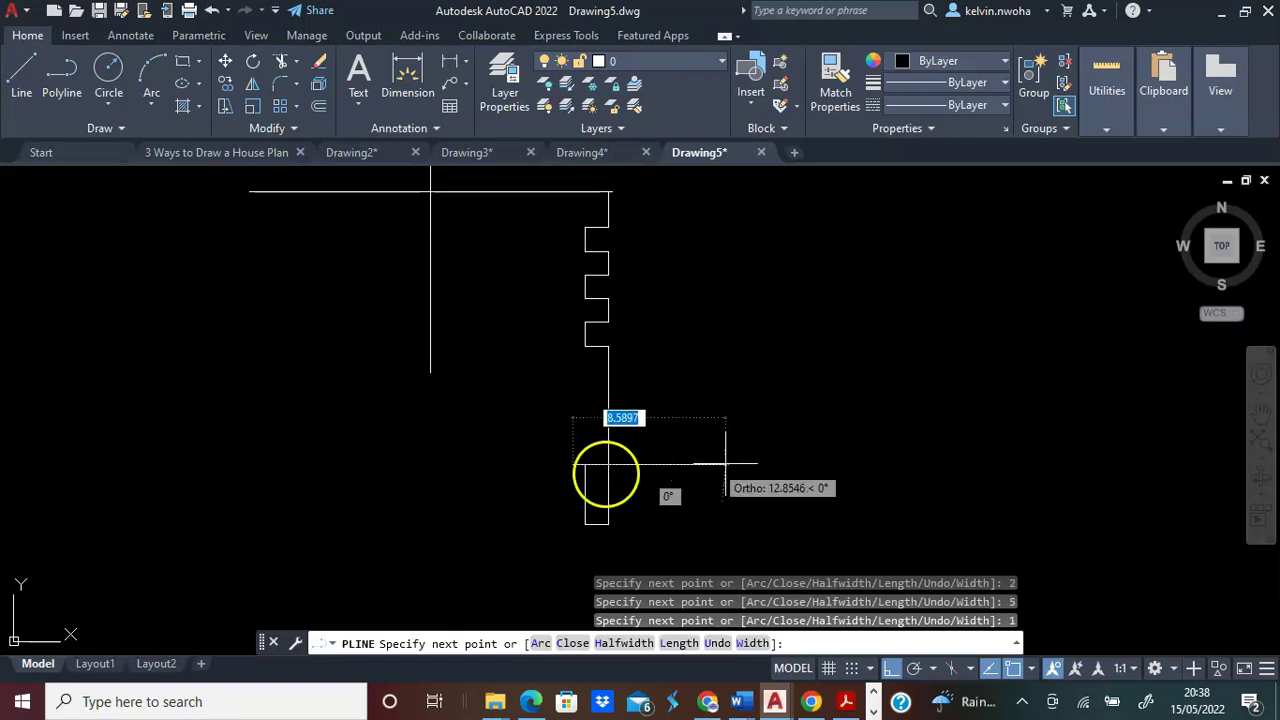
pyautogui.scroll(2, 551, 406)
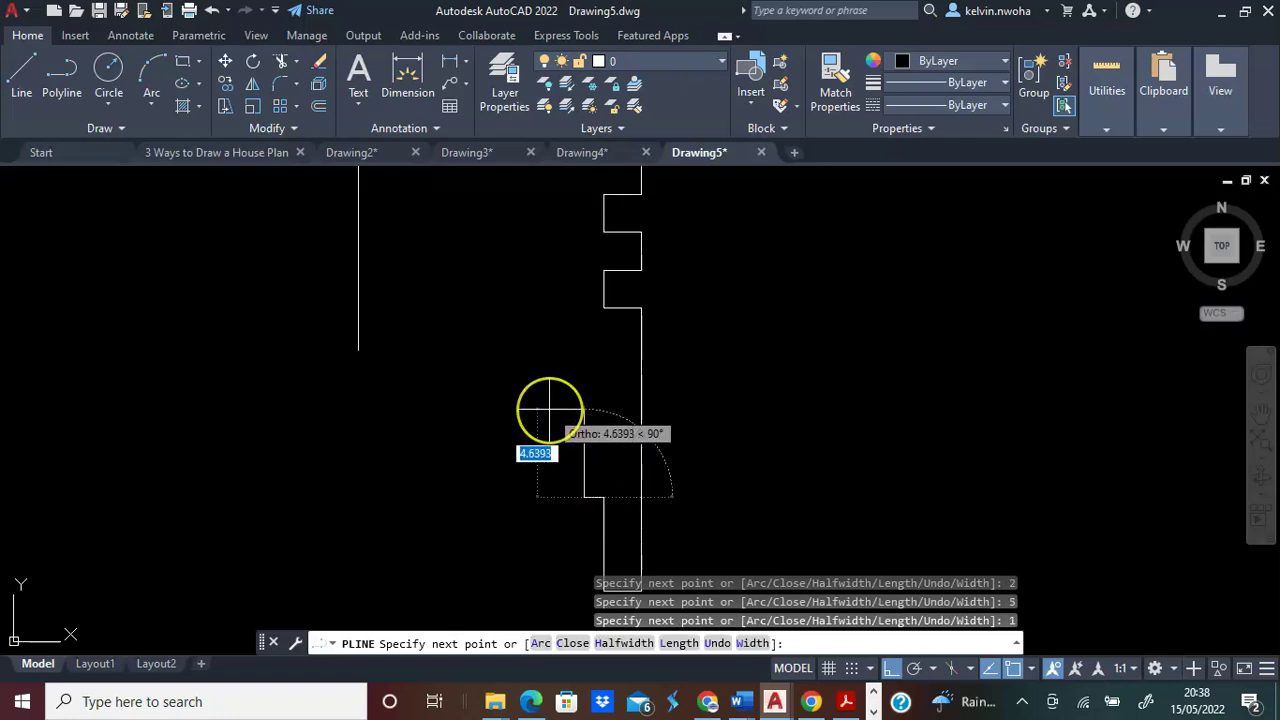
pyautogui.write('1')
pyautogui.press('Return')
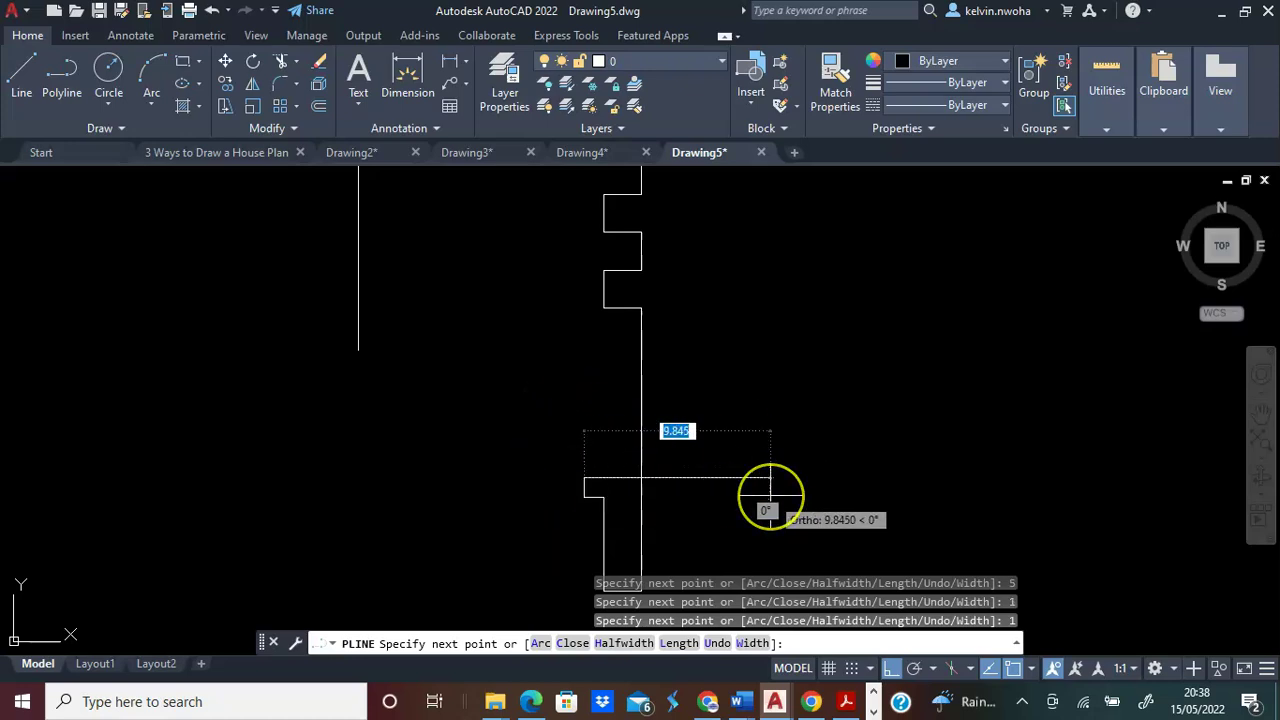
pyautogui.write('1')
pyautogui.press('Return')
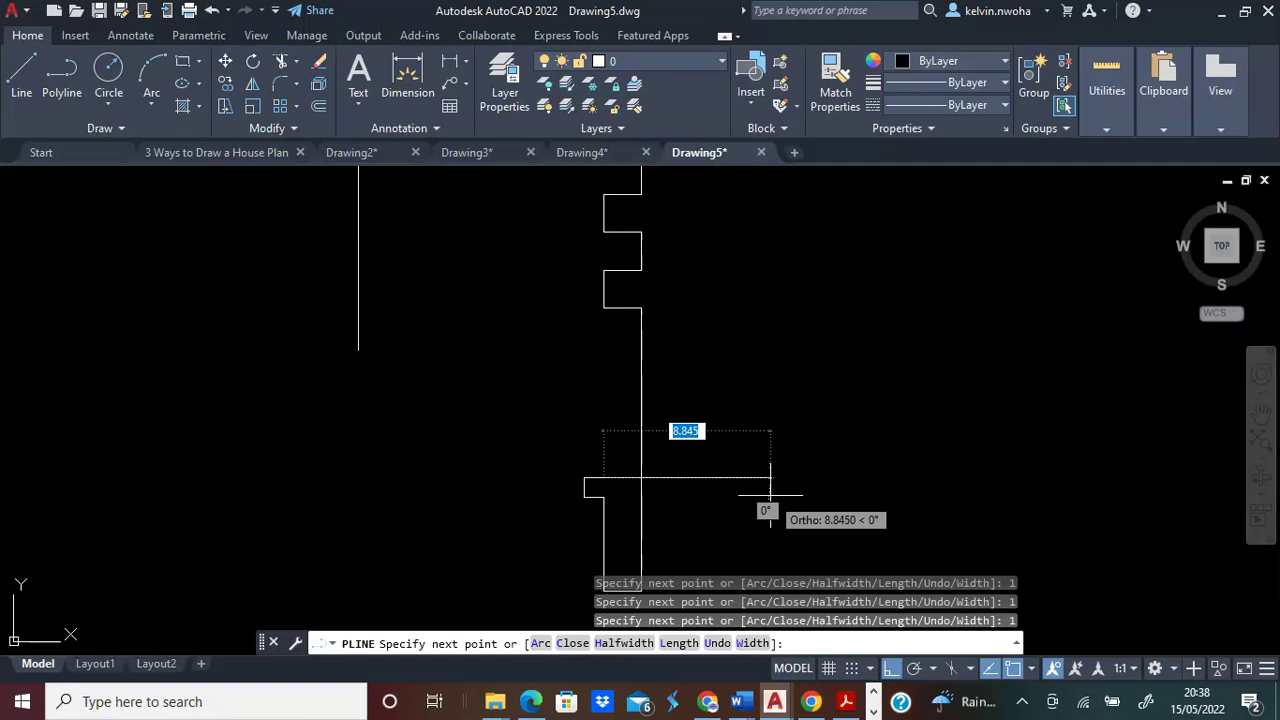
# Continue the inner profile 2 units up from the lip and 5 units to the left.
pyautogui.scroll(2, 538, 375)
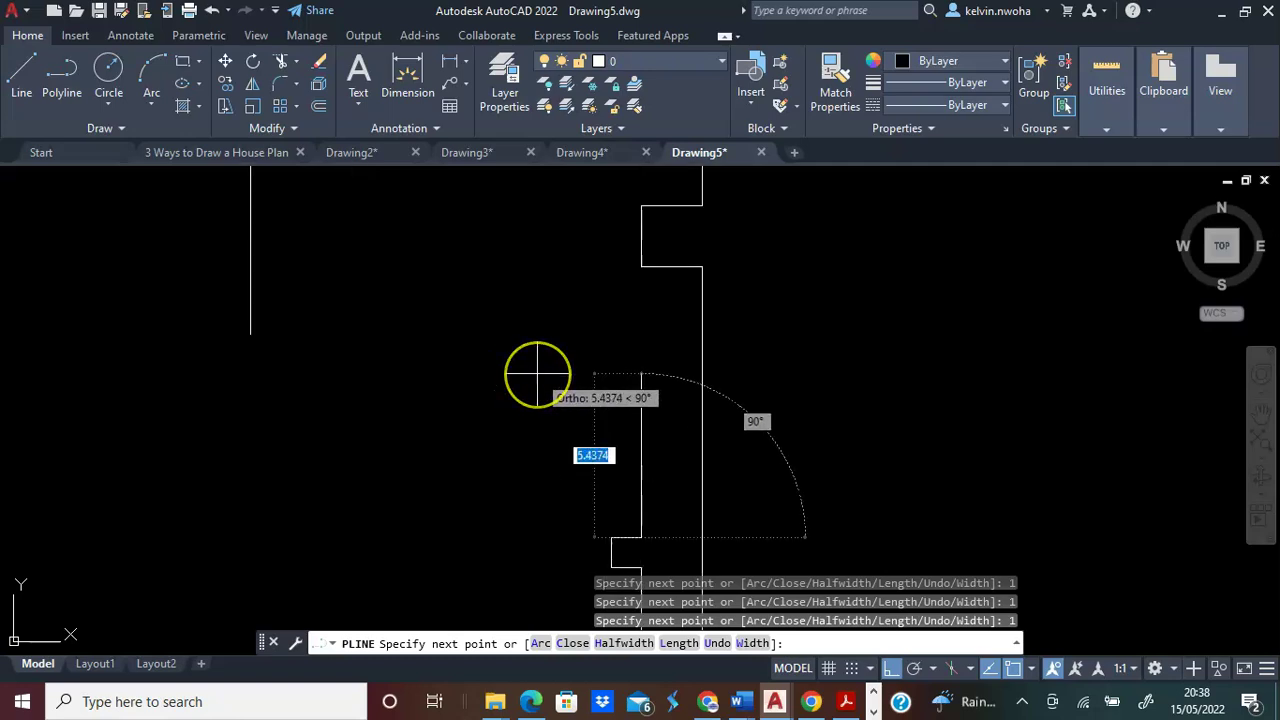
pyautogui.write('2')
pyautogui.press('Return')
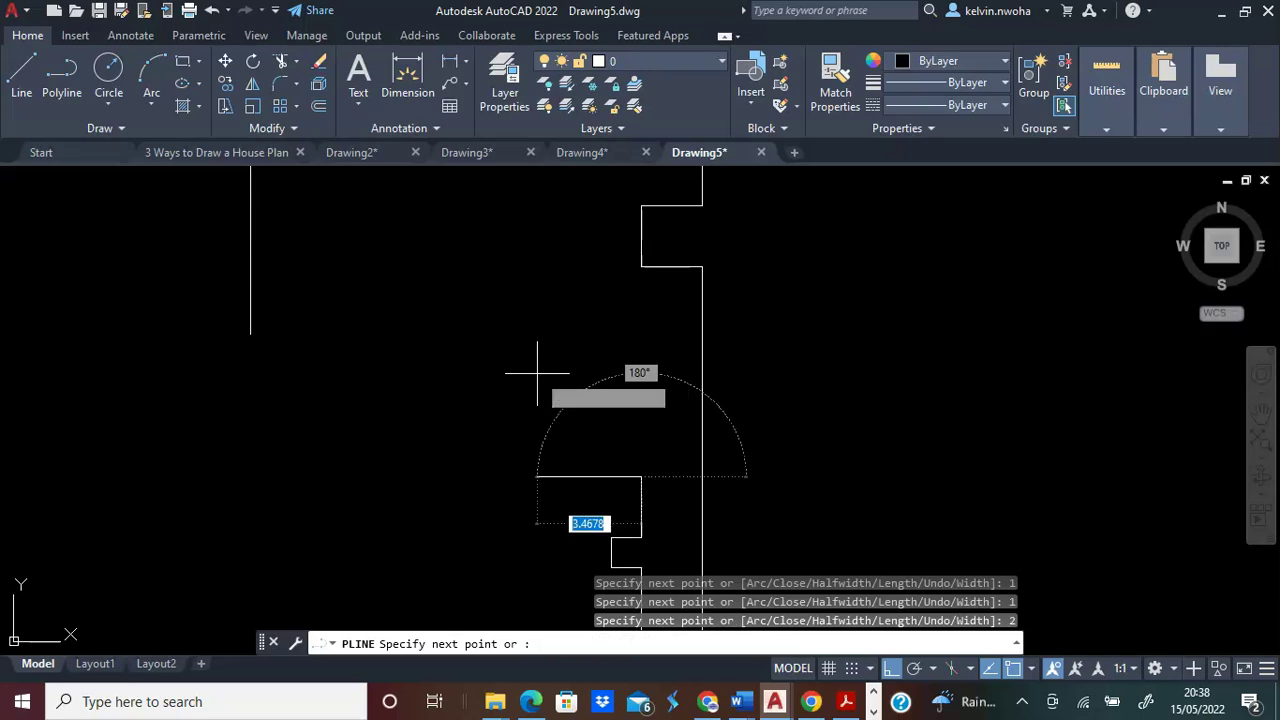
pyautogui.scroll(-2, 540, 374)
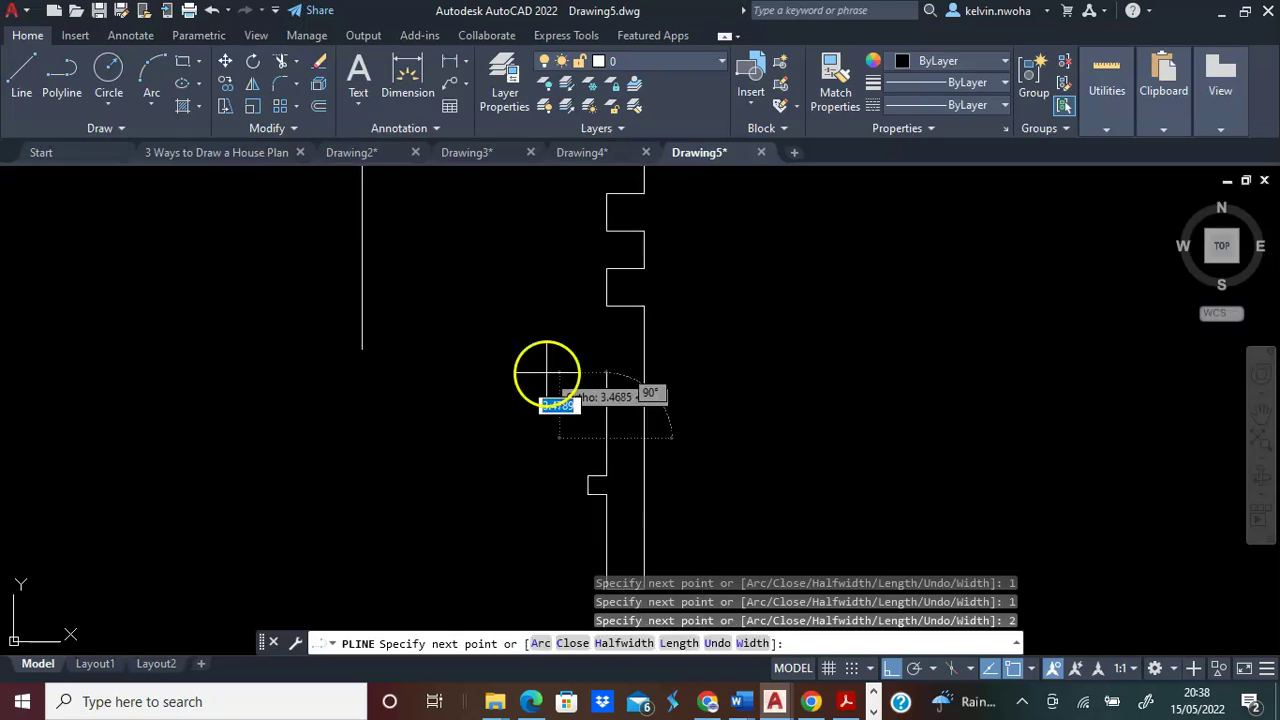
pyautogui.scroll(2, 430, 425)
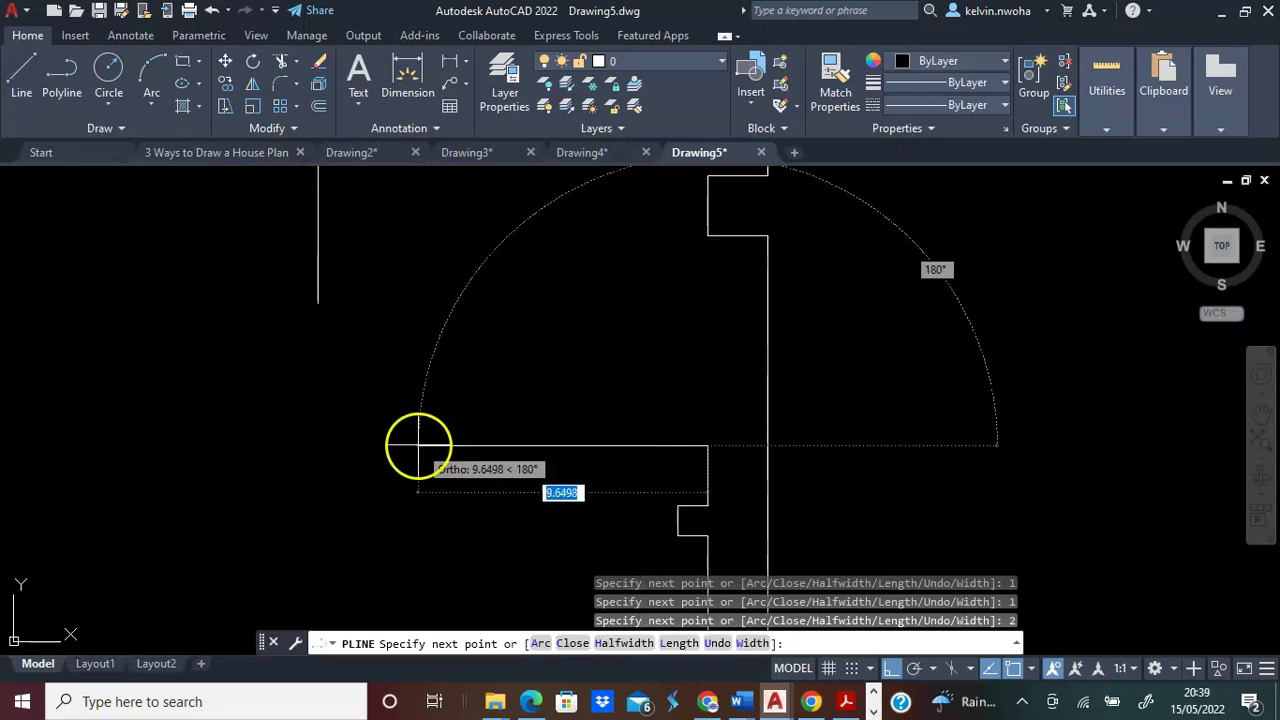
pyautogui.write('5')
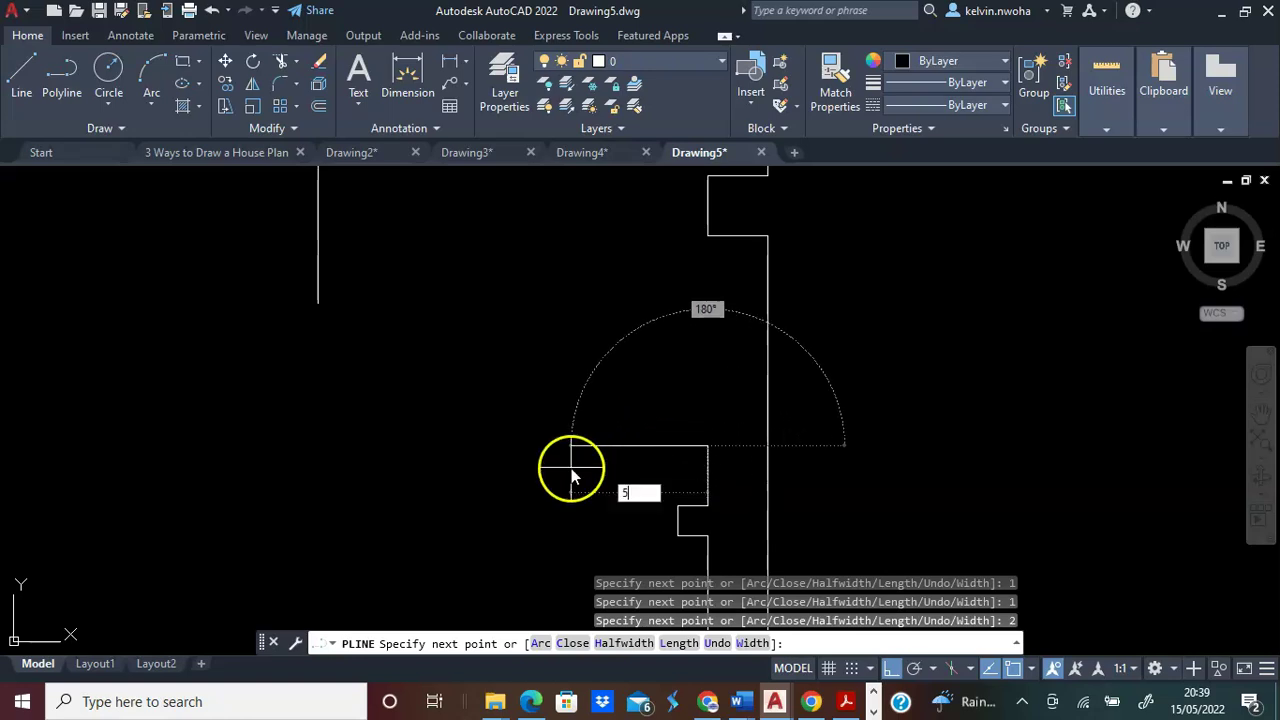
pyautogui.press('Return')
# Continue the inner profile with a 6-unit segment upward and a 3-unit segment to the right.
pyautogui.scroll(-2, 592, 425)
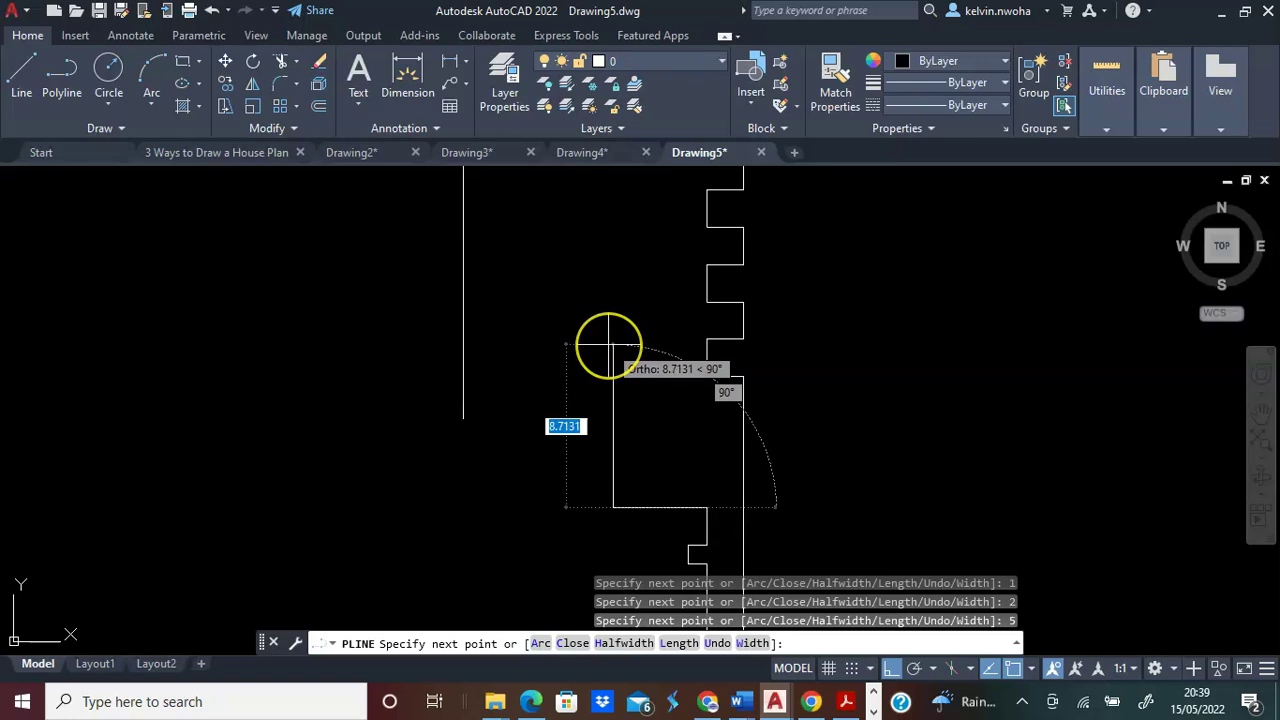
pyautogui.write('6')
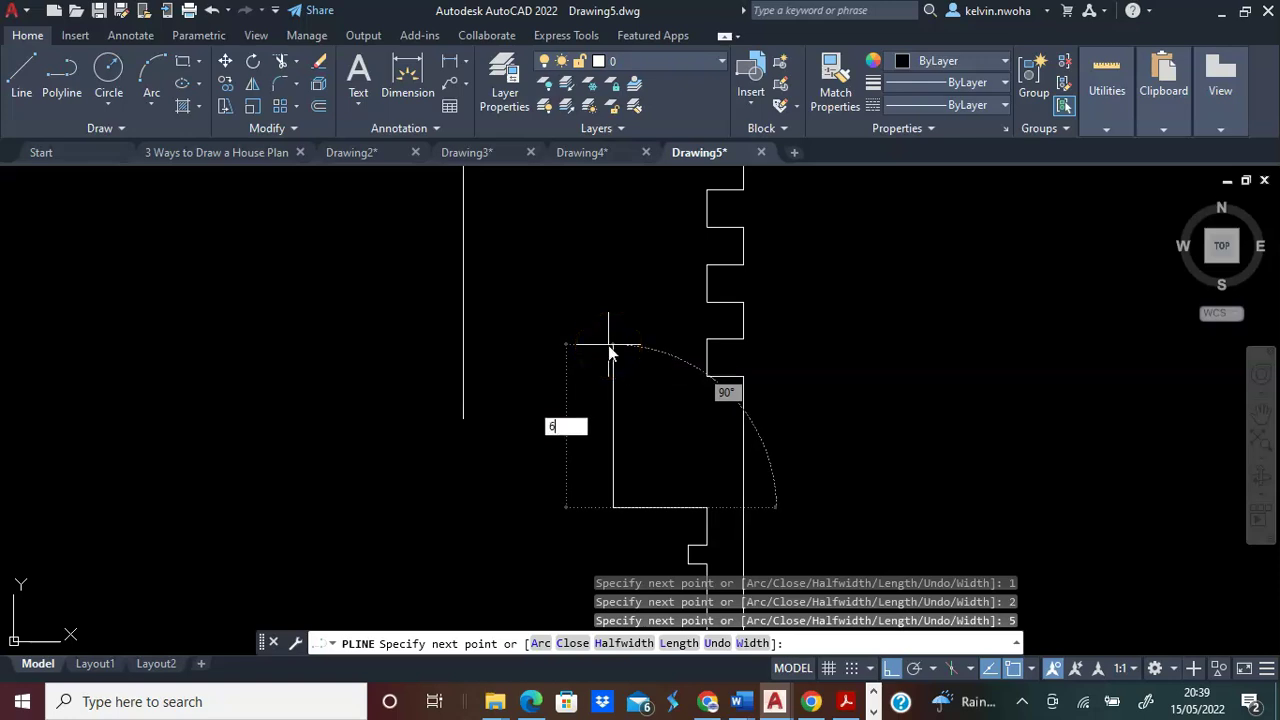
pyautogui.press('Return')
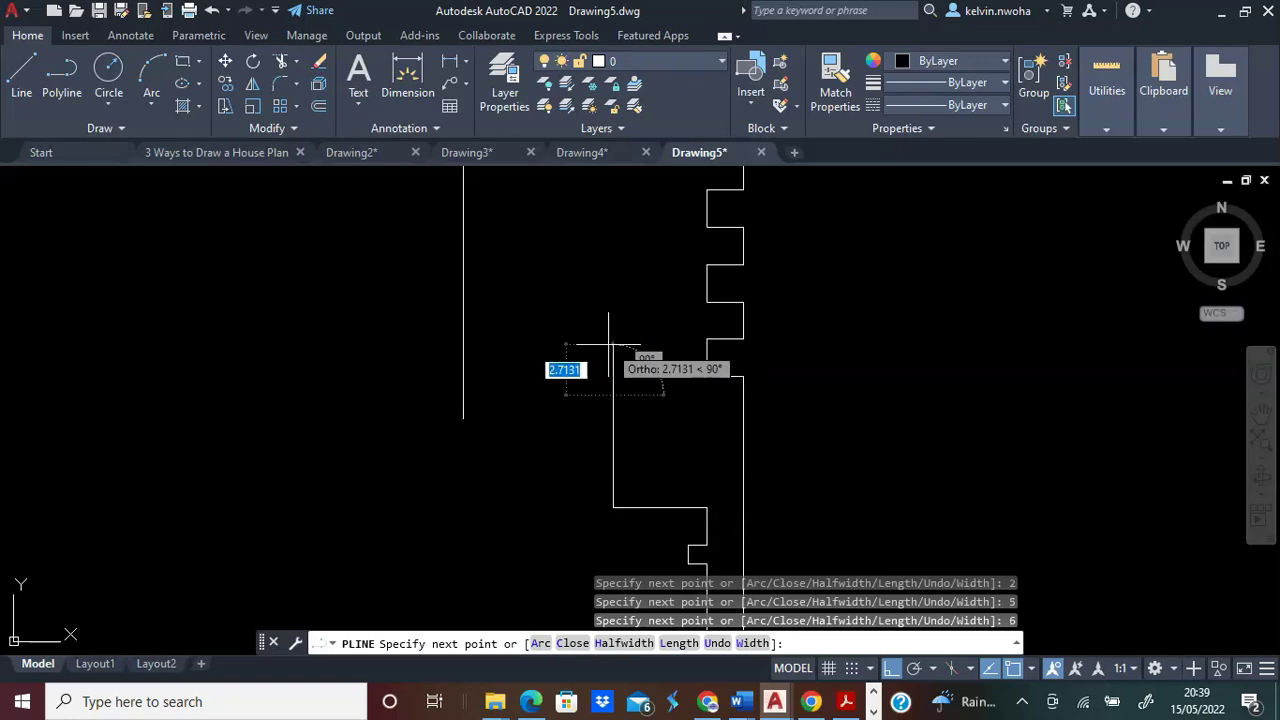
pyautogui.scroll(-4, 608, 345)
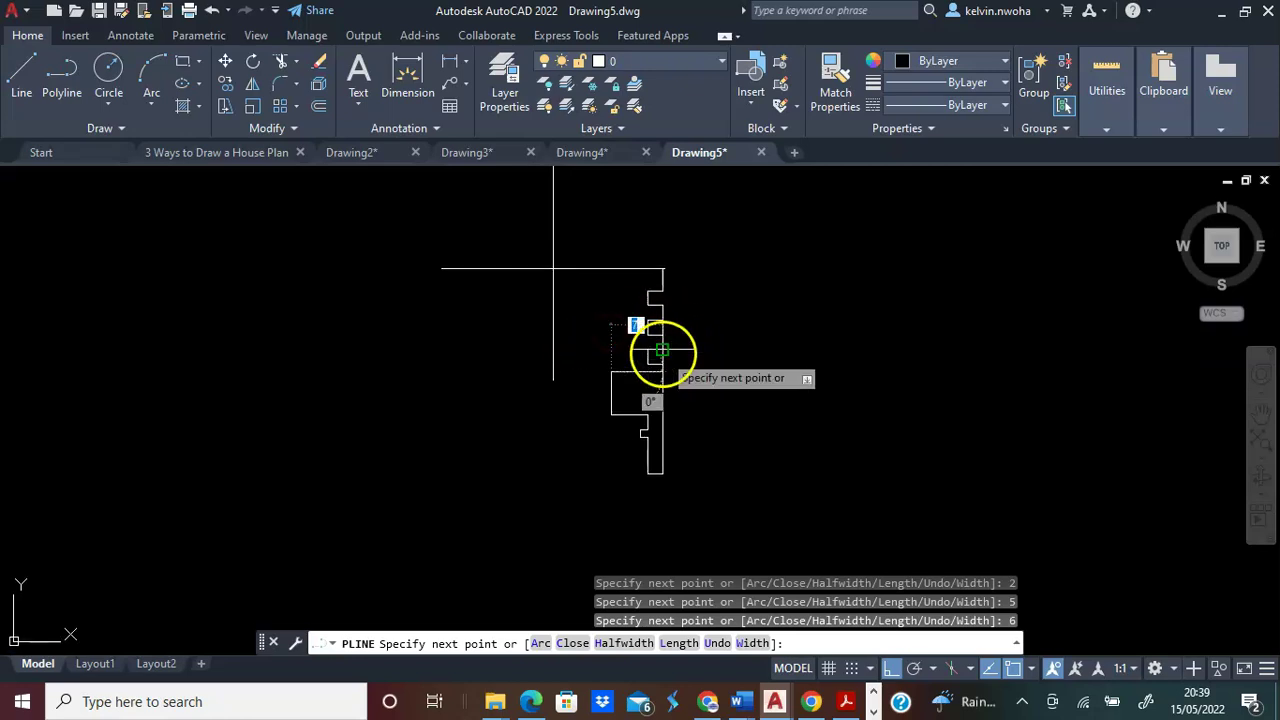
pyautogui.scroll(4, 662, 350)
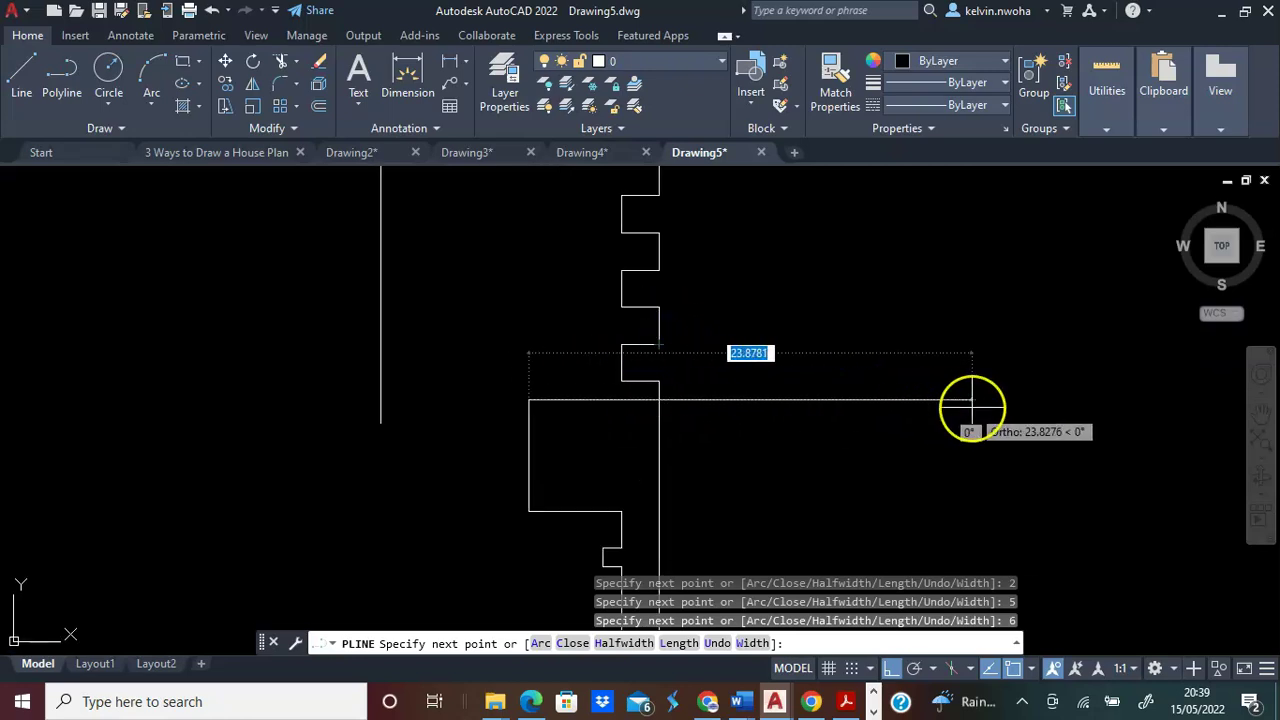
pyautogui.write('3')
pyautogui.press('Return')
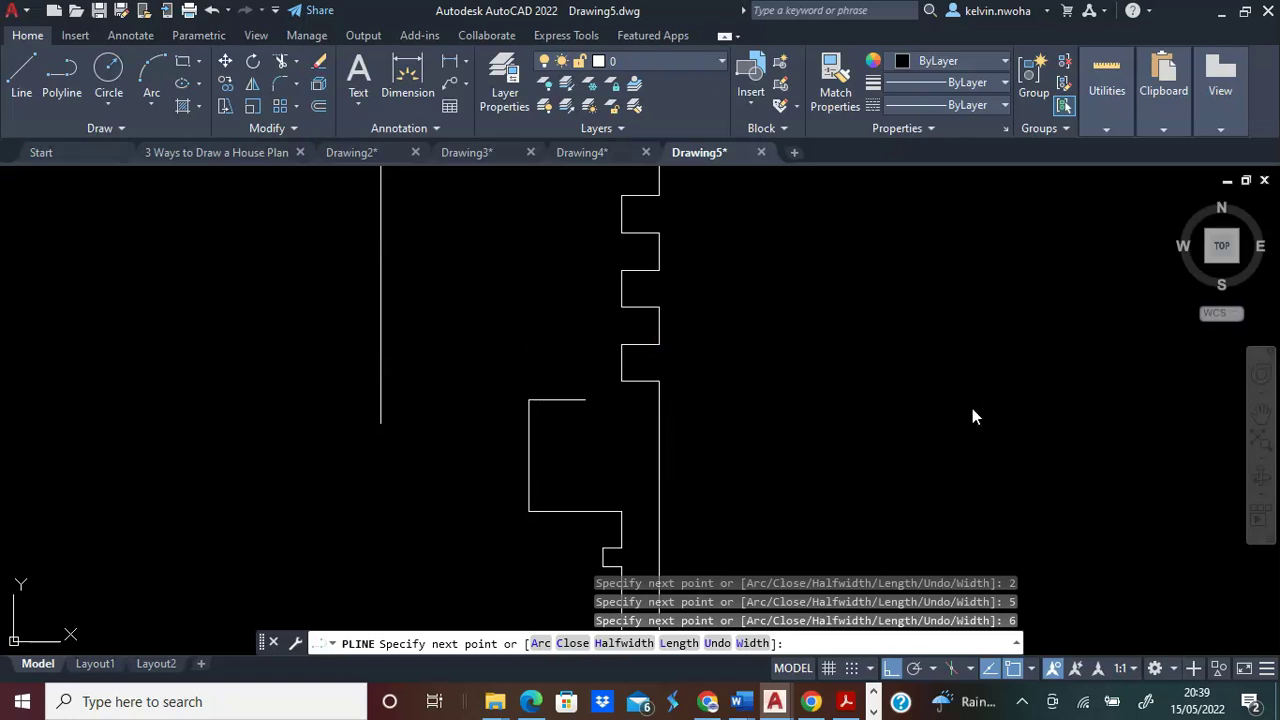
# Extend the inner wall of the profile 11 units straight up toward the piston's top edge.
pyautogui.scroll(-2, 972, 407)
pyautogui.moveTo(972, 405)
pyautogui.mouseDown(button='middle')
pyautogui.moveTo(967, 345)
pyautogui.moveTo(803, 446)
pyautogui.mouseUp(button='middle')
pyautogui.scroll(3, 540, 404)
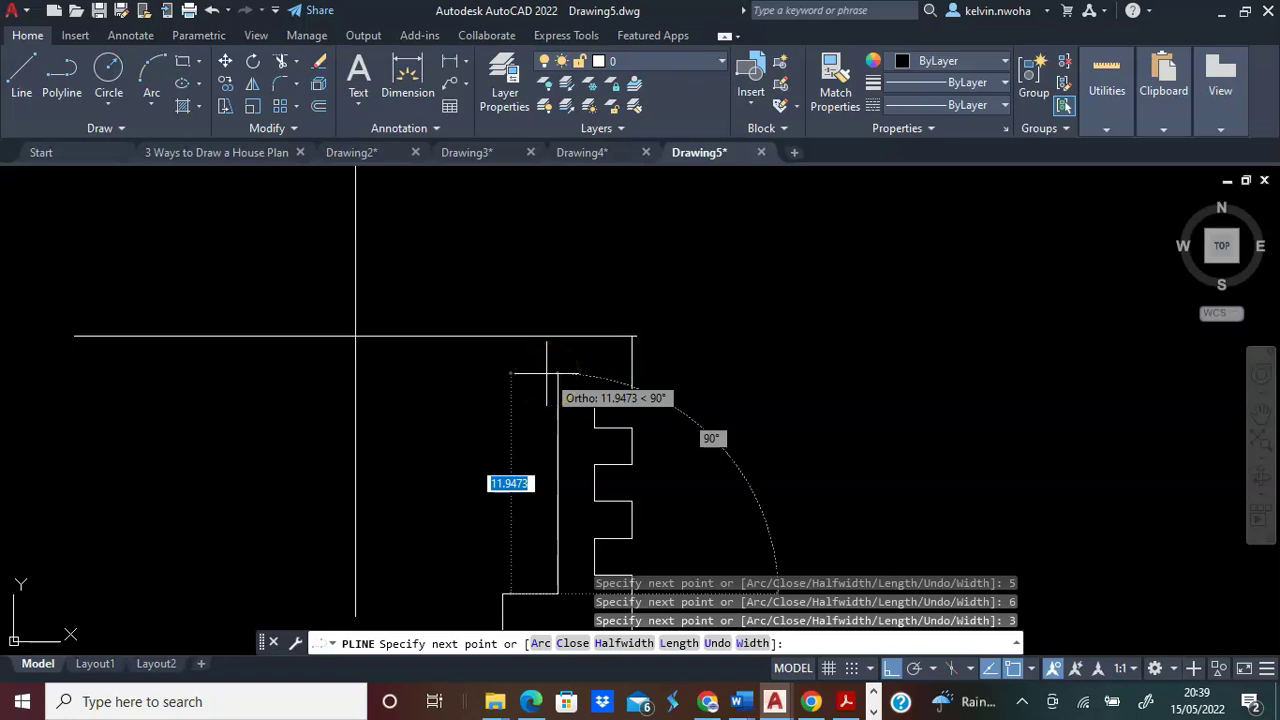
pyautogui.write('11')
pyautogui.press('Return')
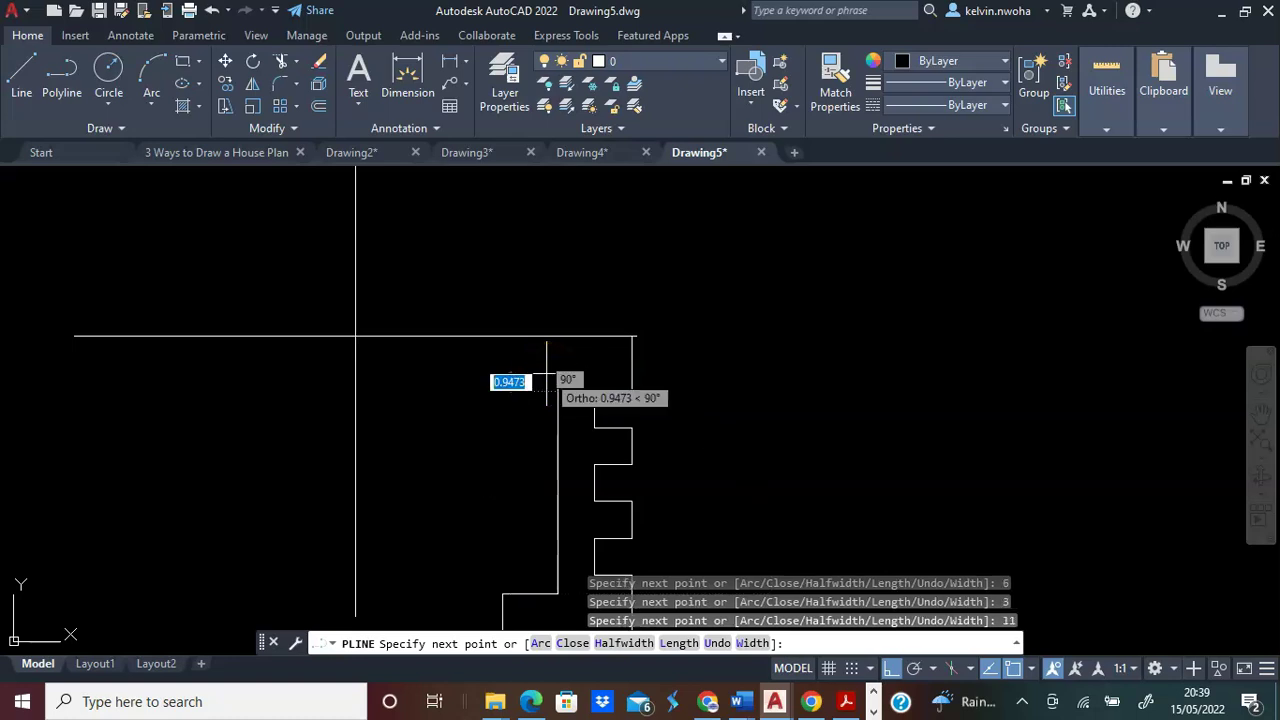
# Add an 11-unit segment to the left from the inner wall's upper end and finish the polyline.
pyautogui.moveTo(640, 374); pyautogui.dragTo(665, 344, button='middle')
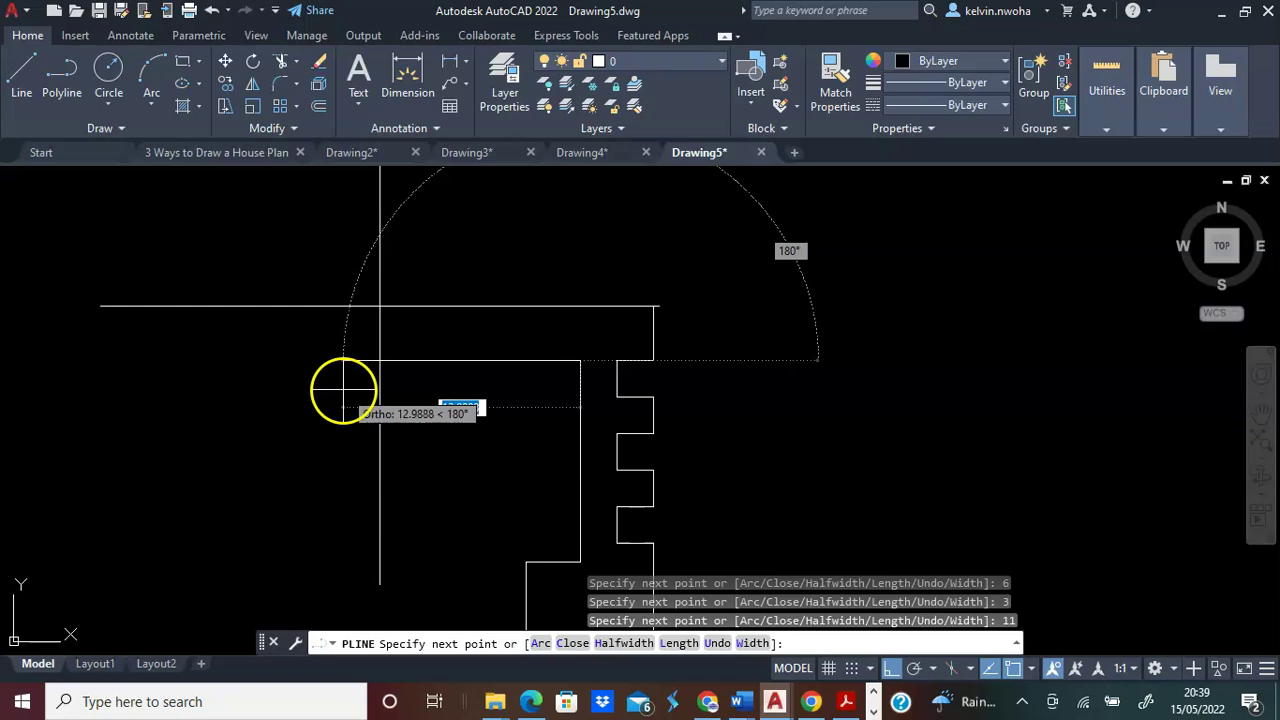
pyautogui.write('1')
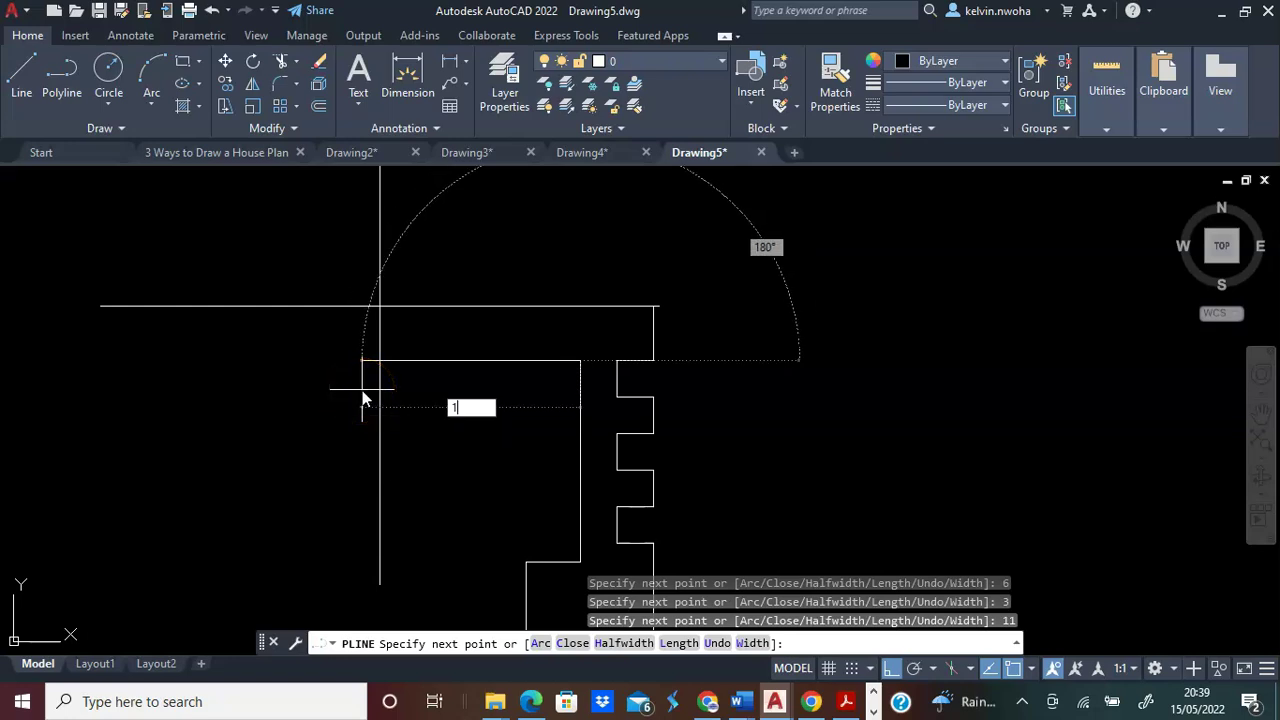
pyautogui.write('1')
pyautogui.press('Return')
pyautogui.press('Return')
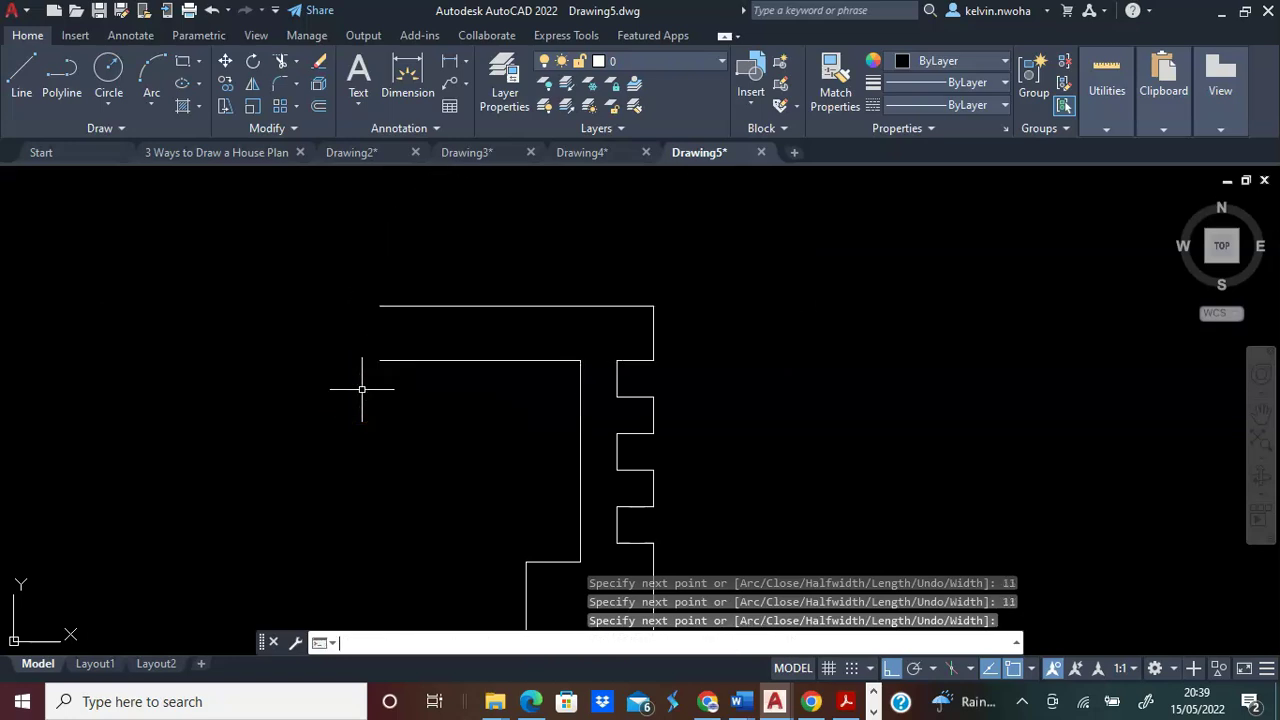
# Revolve the half-profile polyline 360 degrees about the vertical axis through its two open left ends.
pyautogui.scroll(-3, 405, 360)
pyautogui.moveTo(408, 371)
pyautogui.mouseDown(button='middle')
pyautogui.moveTo(449, 306)
pyautogui.moveTo(446, 337)
pyautogui.mouseUp(button='middle')
pyautogui.scroll(1, 456, 300)
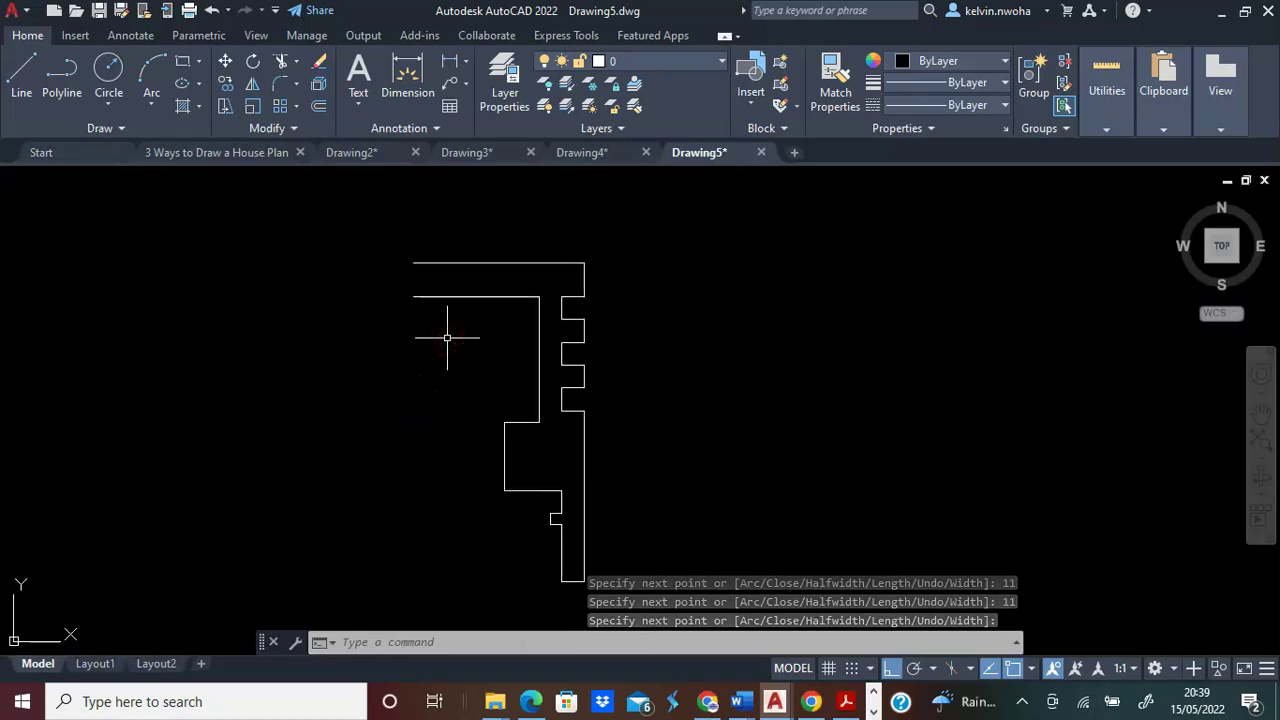
pyautogui.scroll(1, 289, 397)
pyautogui.write('re')
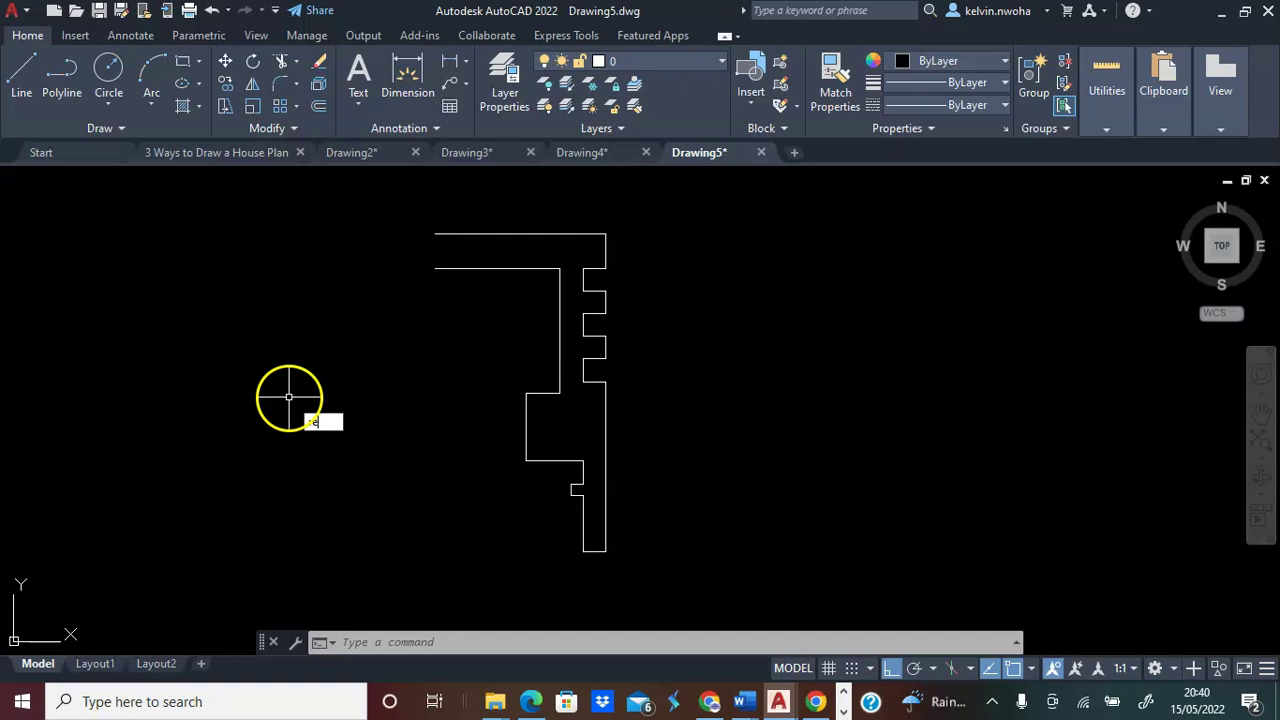
pyautogui.write('vol')
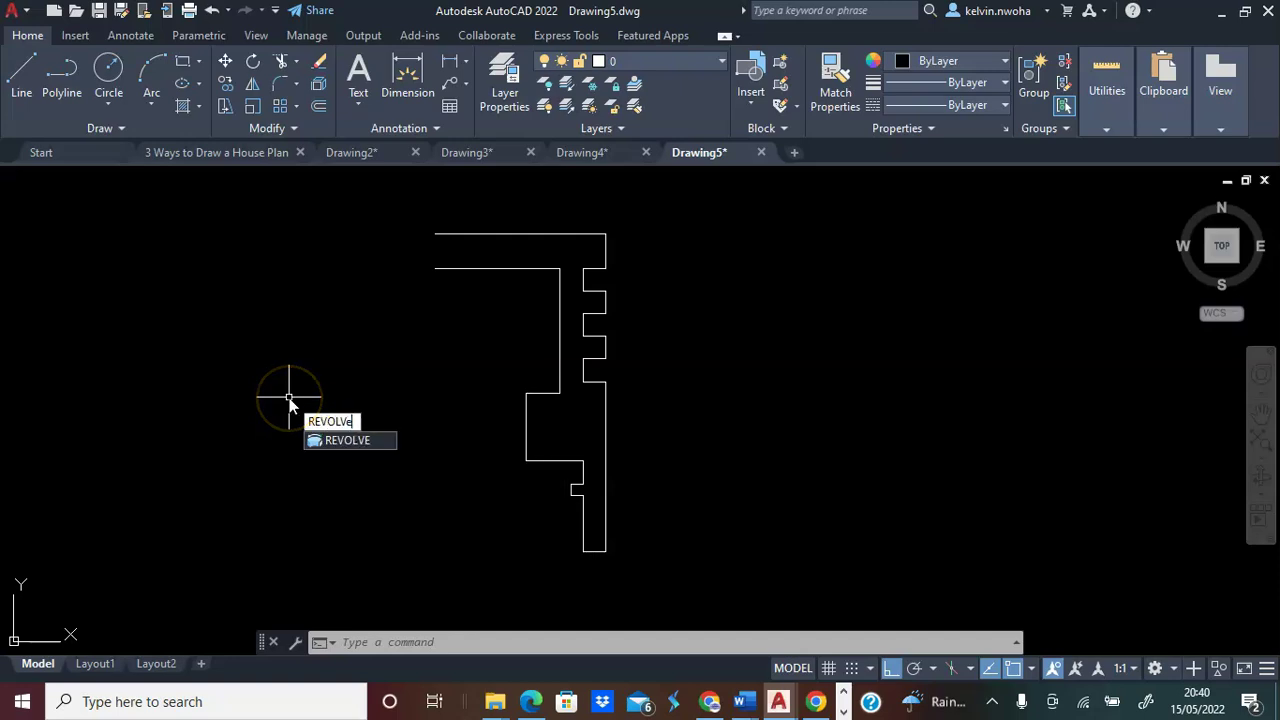
pyautogui.press('Return')
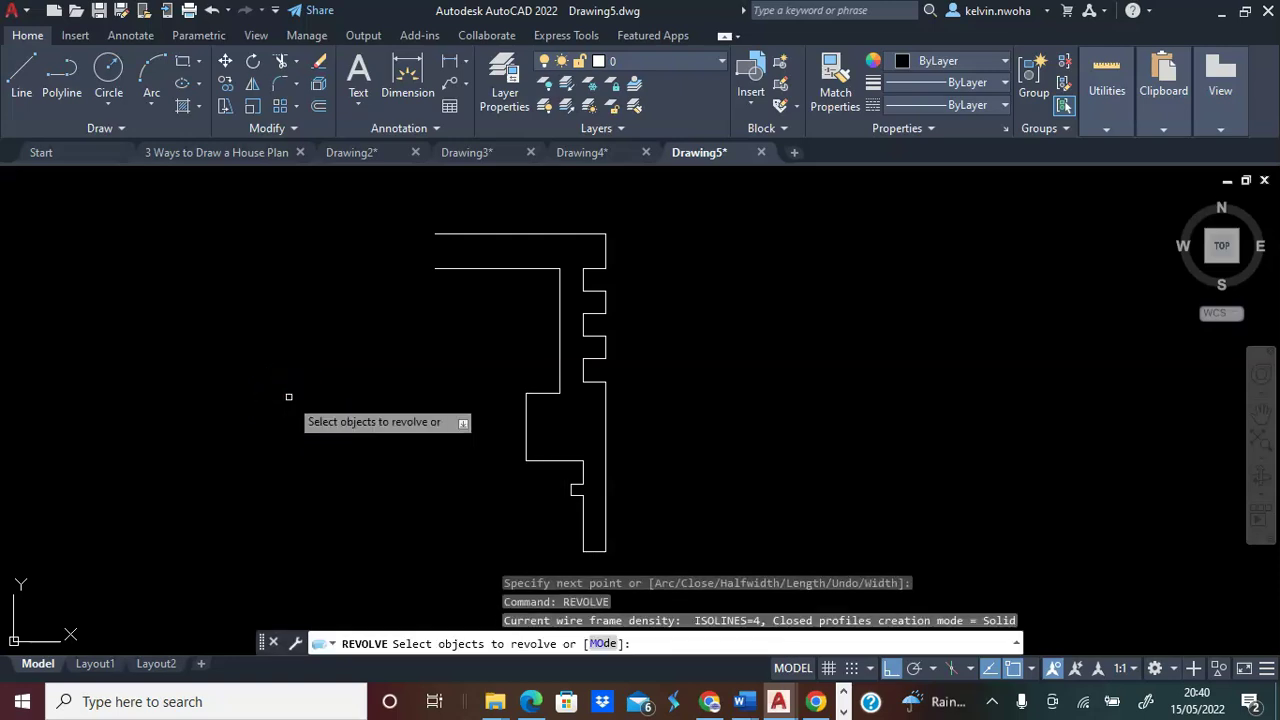
pyautogui.click(557, 343)
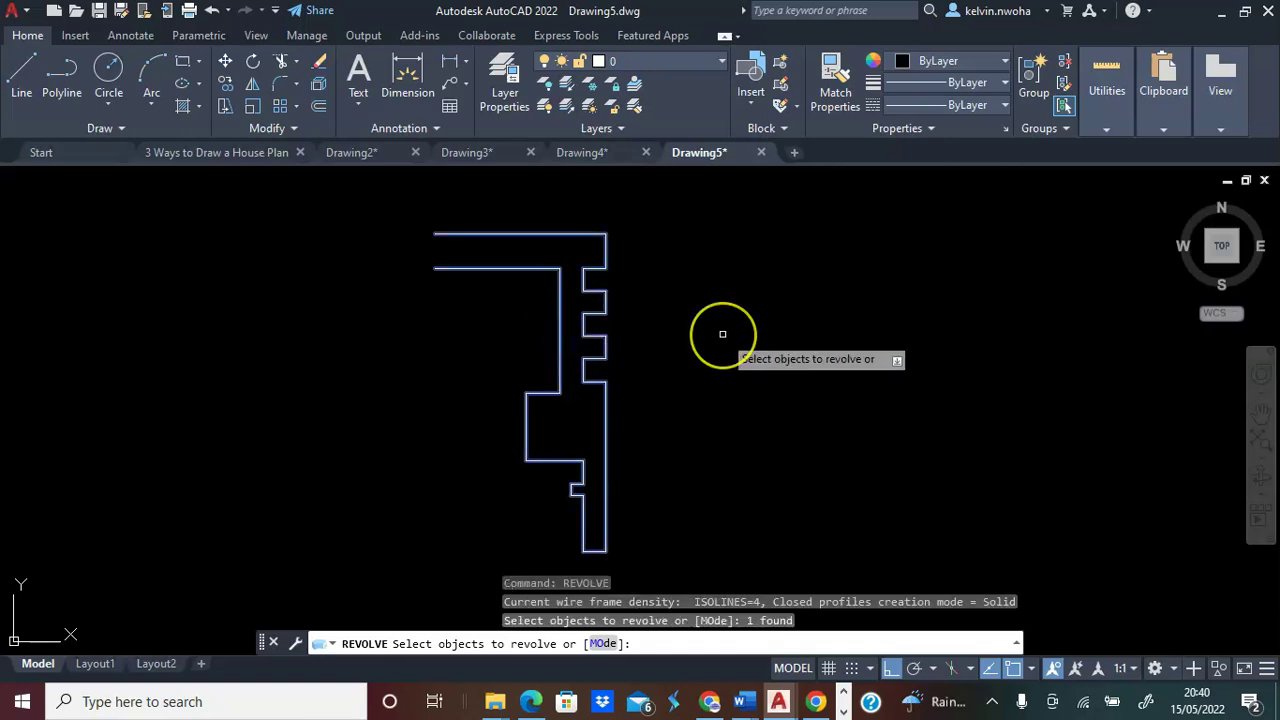
pyautogui.press('Return')
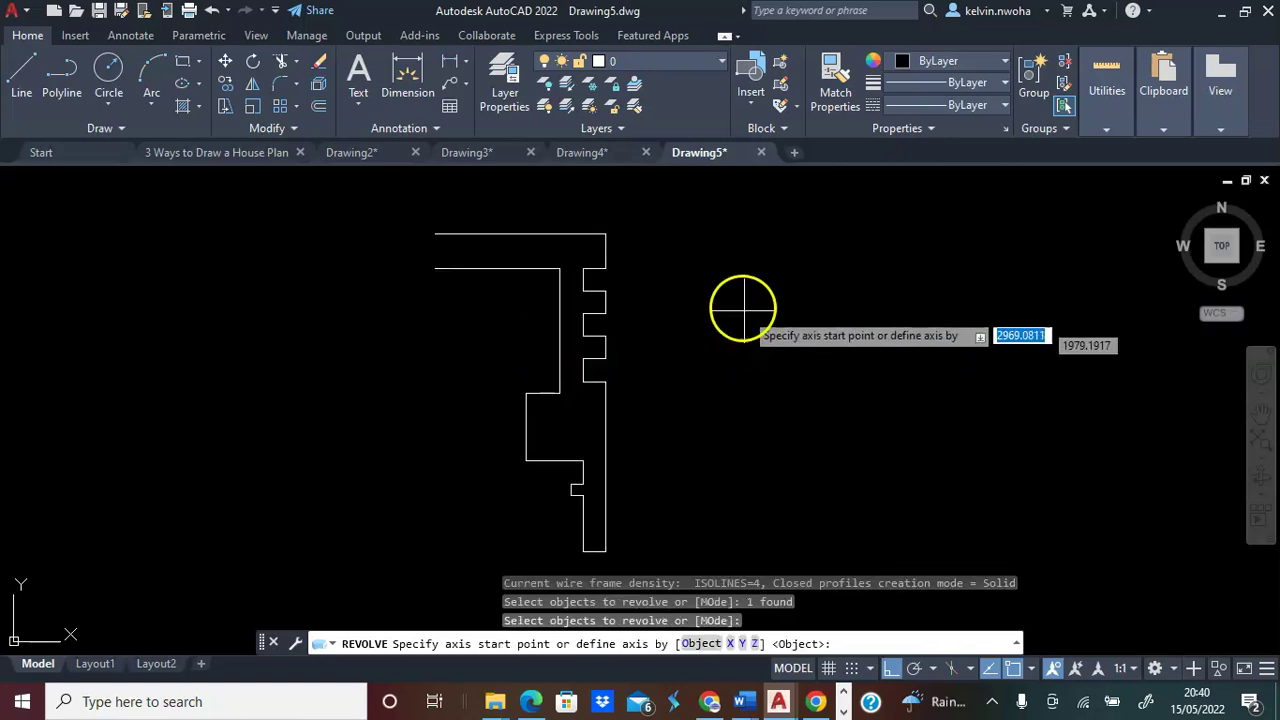
pyautogui.click(436, 235)
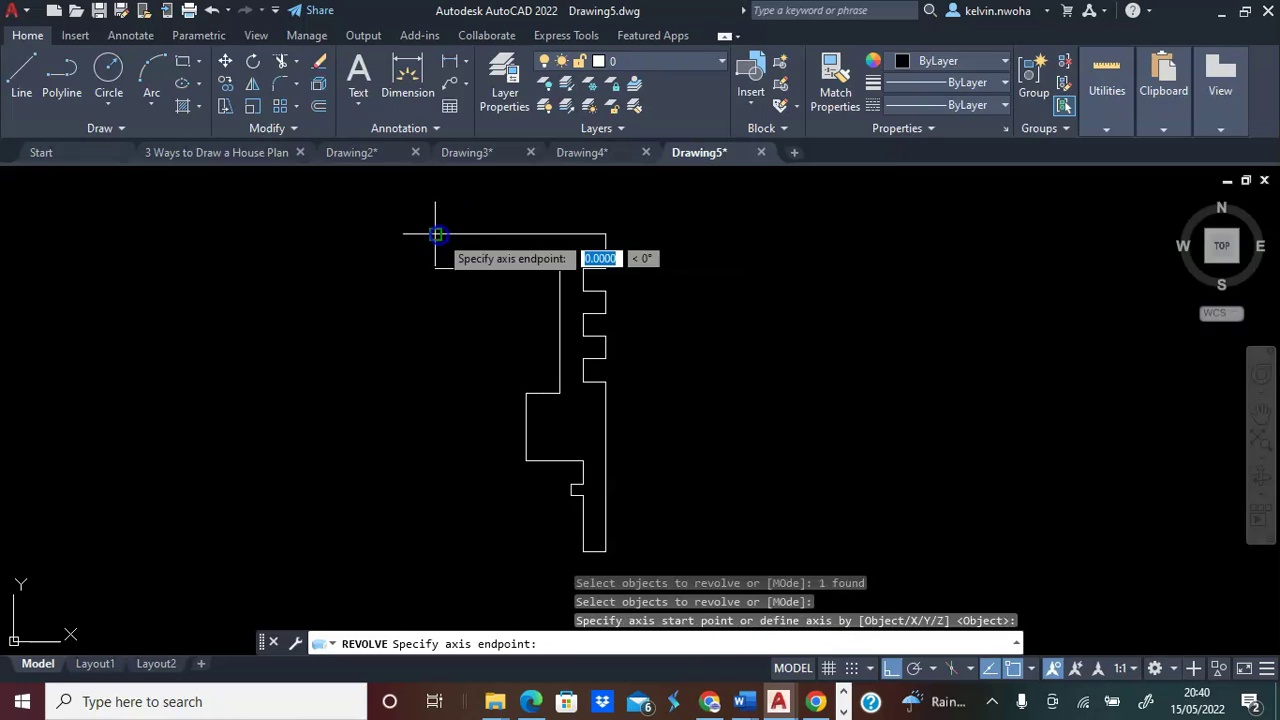
pyautogui.click(434, 263)
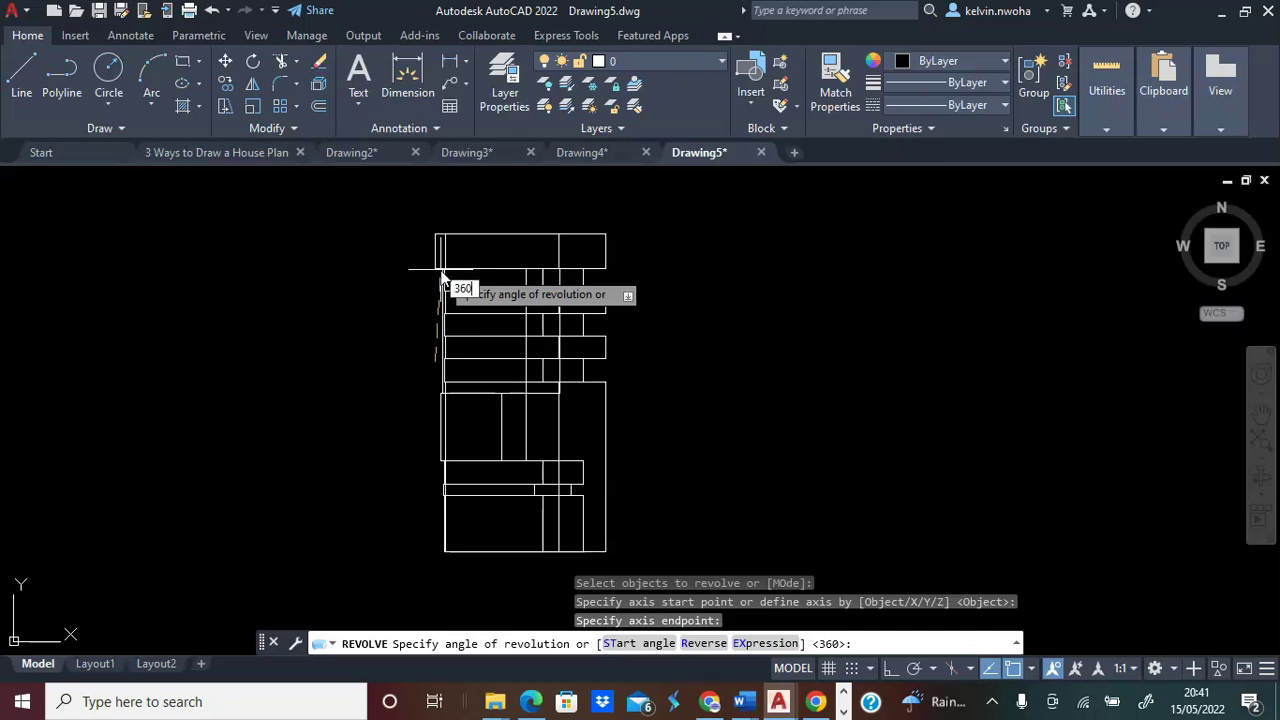
pyautogui.press('Return')
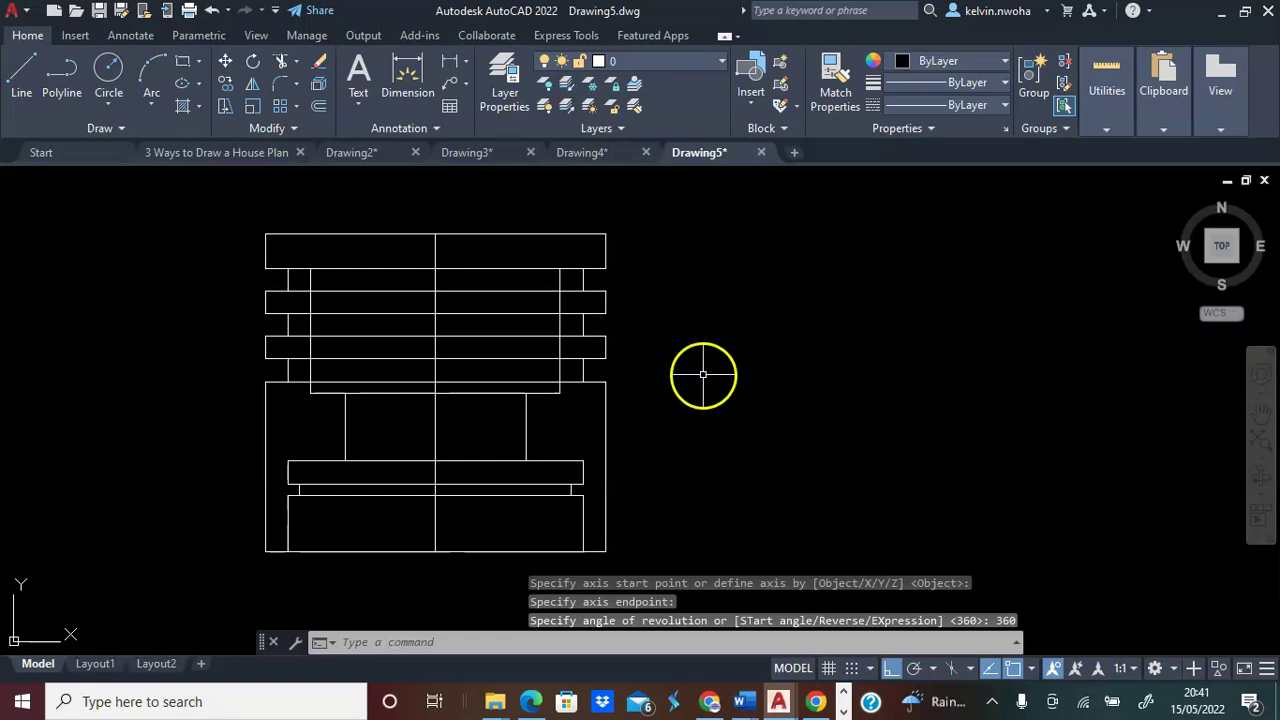
# Display the revolved piston in a tilted 3D view with the Conceptual visual style.
pyautogui.scroll(-2, 703, 375)
pyautogui.moveTo(640, 406); pyautogui.dragTo(707, 378, button='middle')
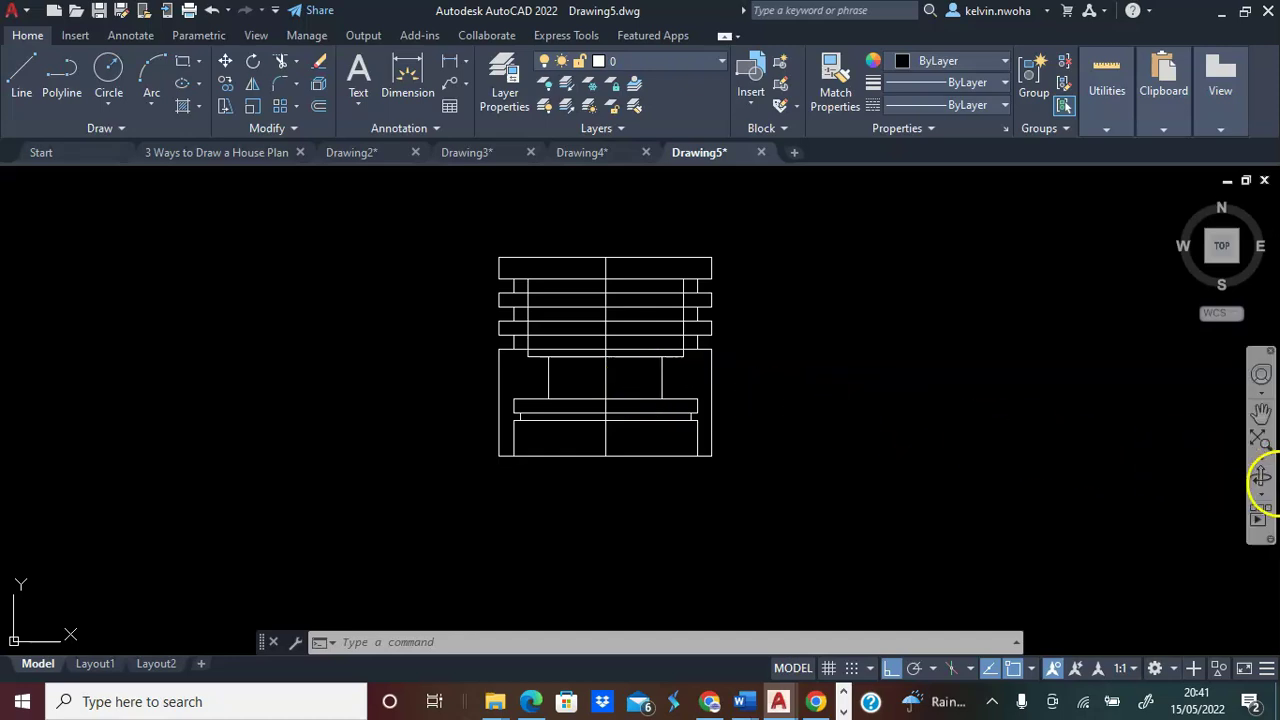
pyautogui.click(1261, 479)
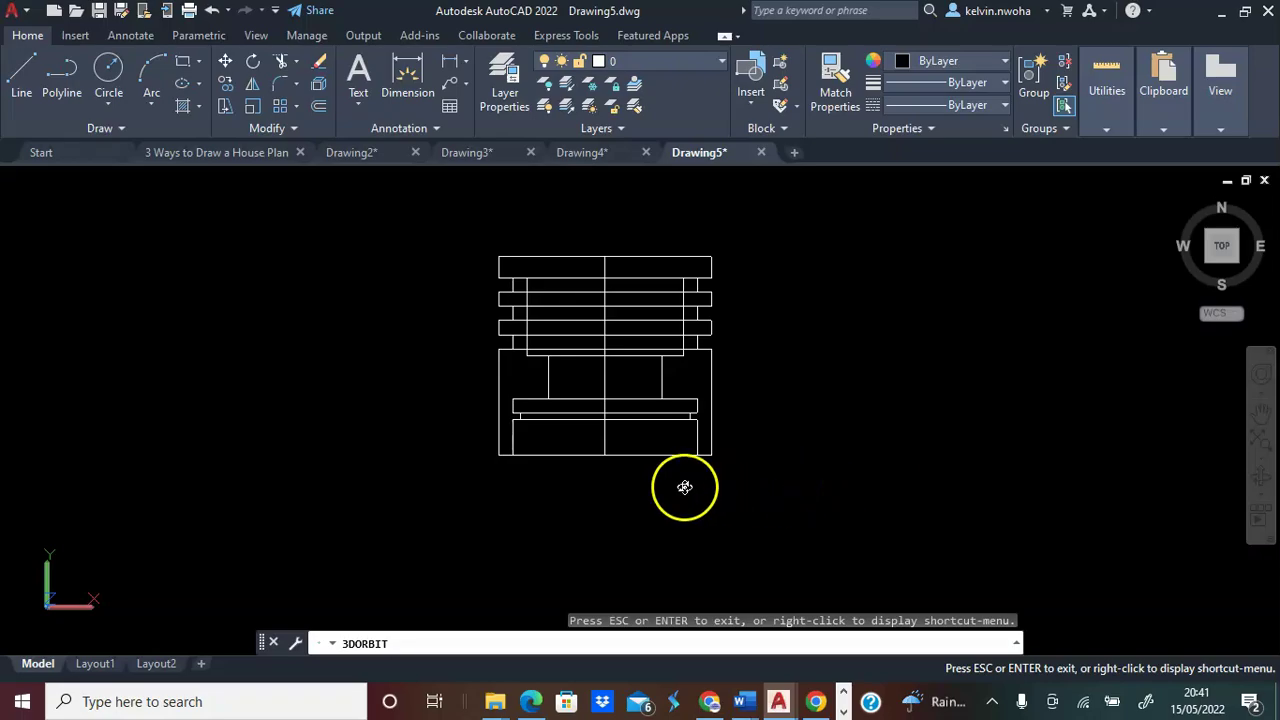
pyautogui.moveTo(686, 486)
pyautogui.mouseDown()
pyautogui.moveTo(663, 443)
pyautogui.moveTo(677, 292)
pyautogui.moveTo(654, 251)
pyautogui.moveTo(771, 246)
pyautogui.moveTo(737, 360)
pyautogui.moveTo(744, 323)
pyautogui.moveTo(714, 349)
pyautogui.moveTo(735, 332)
pyautogui.mouseUp()
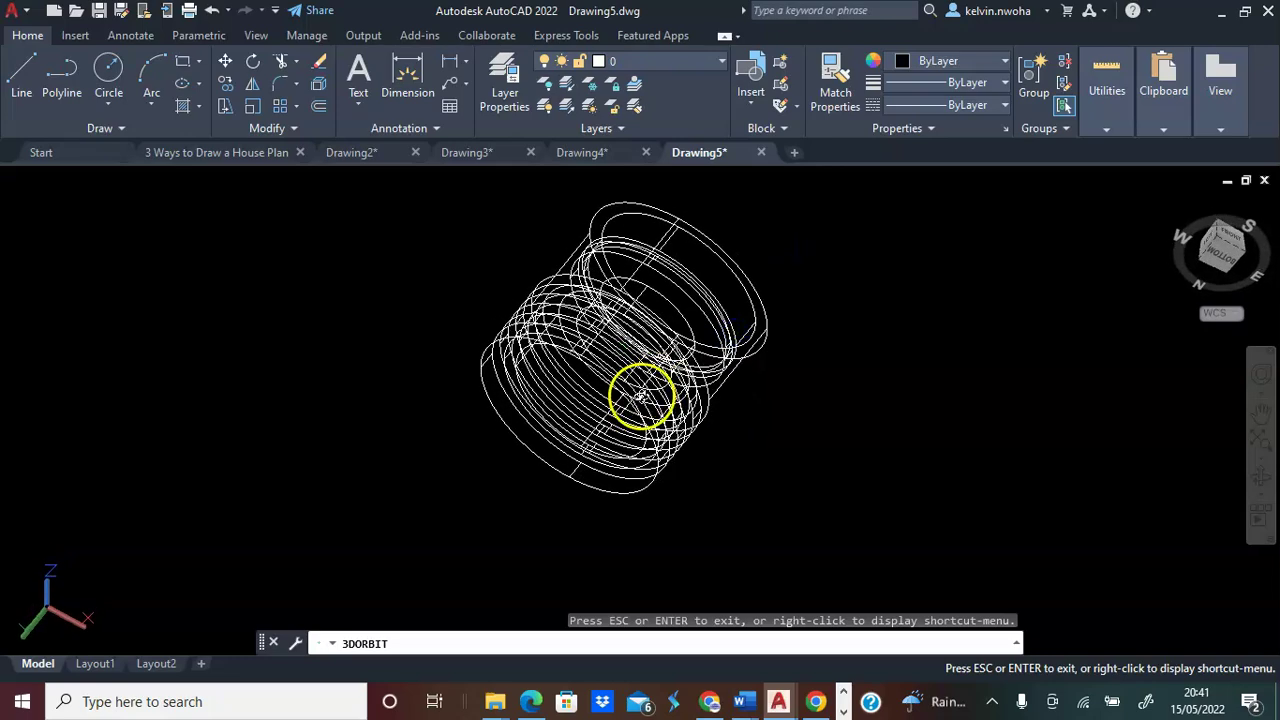
pyautogui.press('Escape')
pyautogui.click(255, 36)
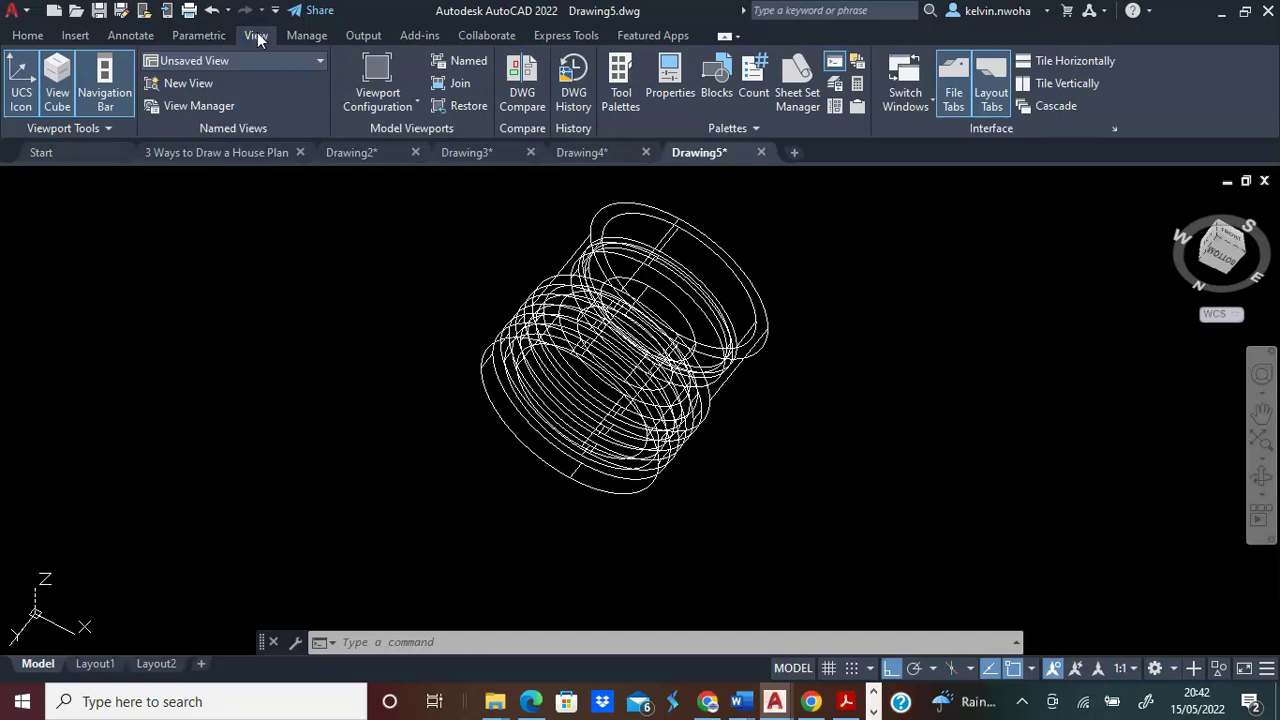
pyautogui.click(755, 129)
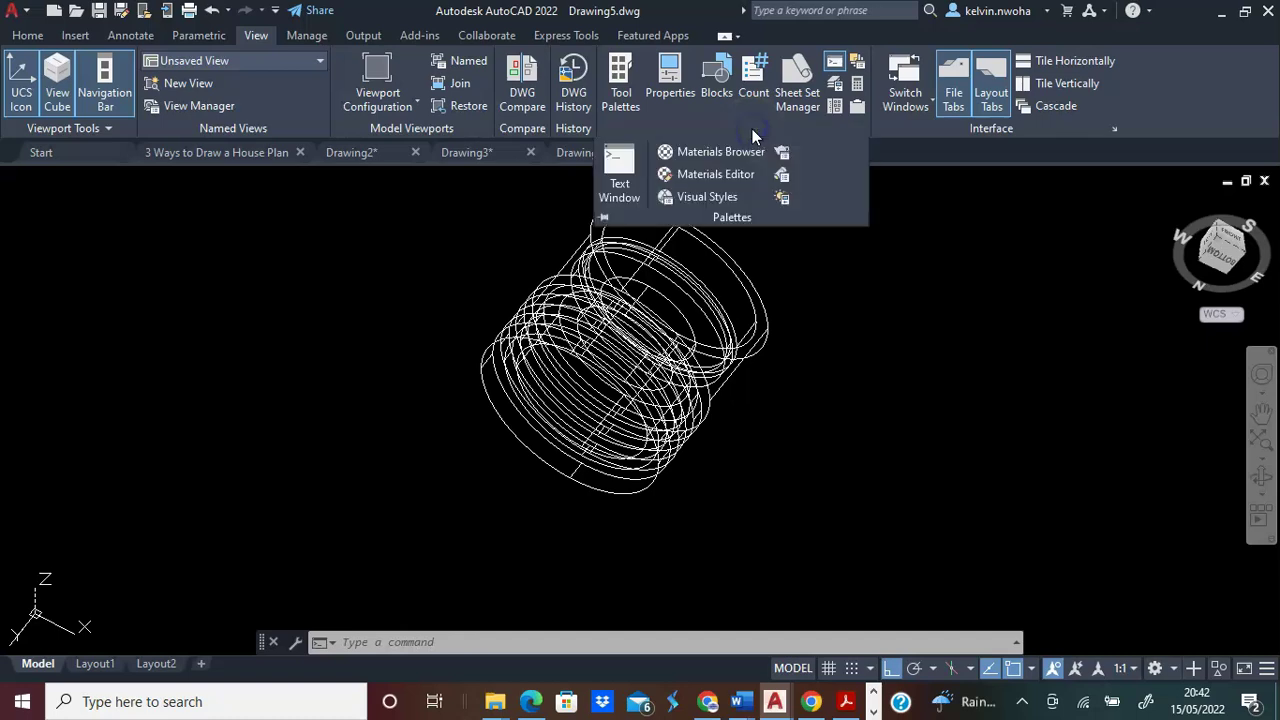
pyautogui.click(700, 198)
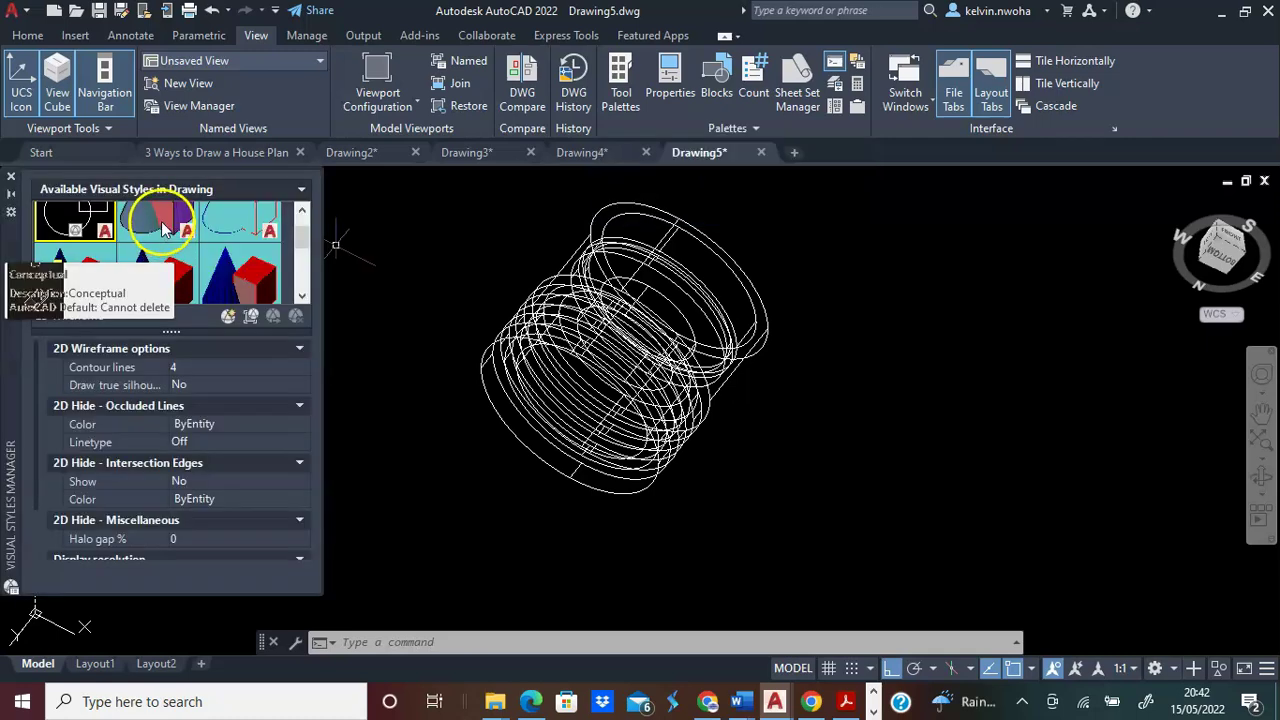
pyautogui.doubleClick(163, 228)
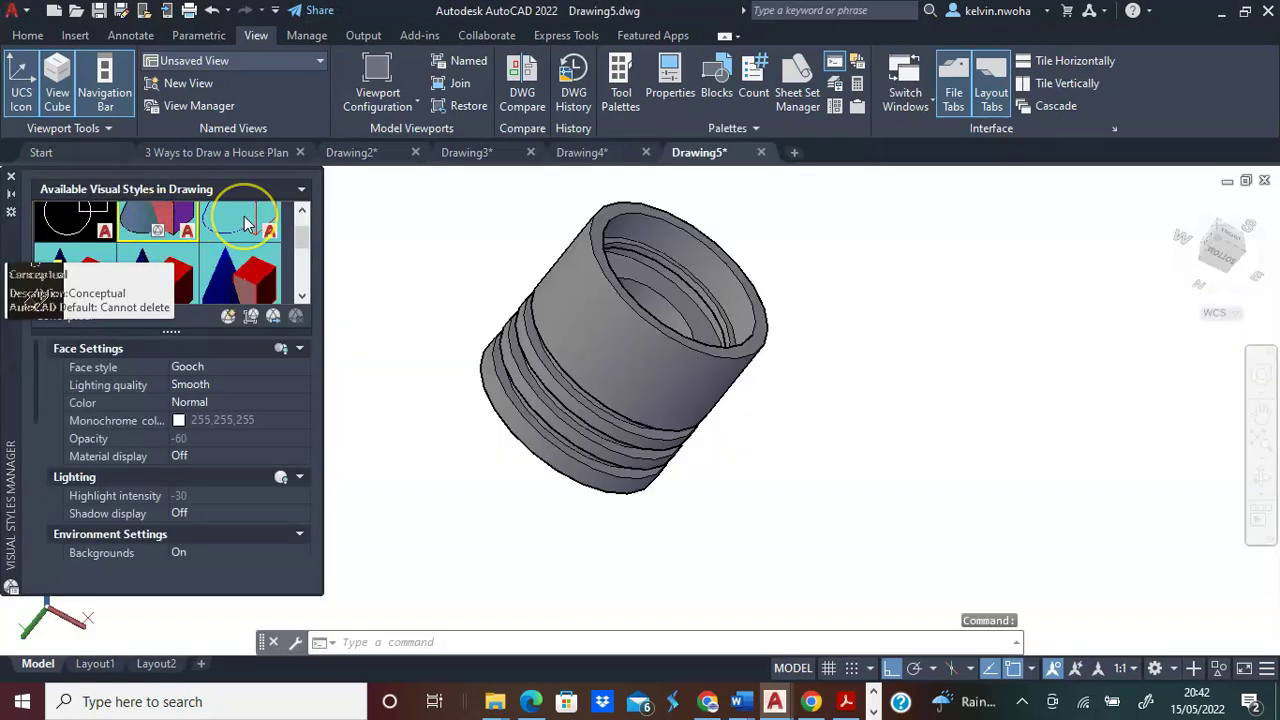
# Preview the piston in the Hidden, Realistic and Shaded with edges visual styles.
pyautogui.doubleClick(247, 224)
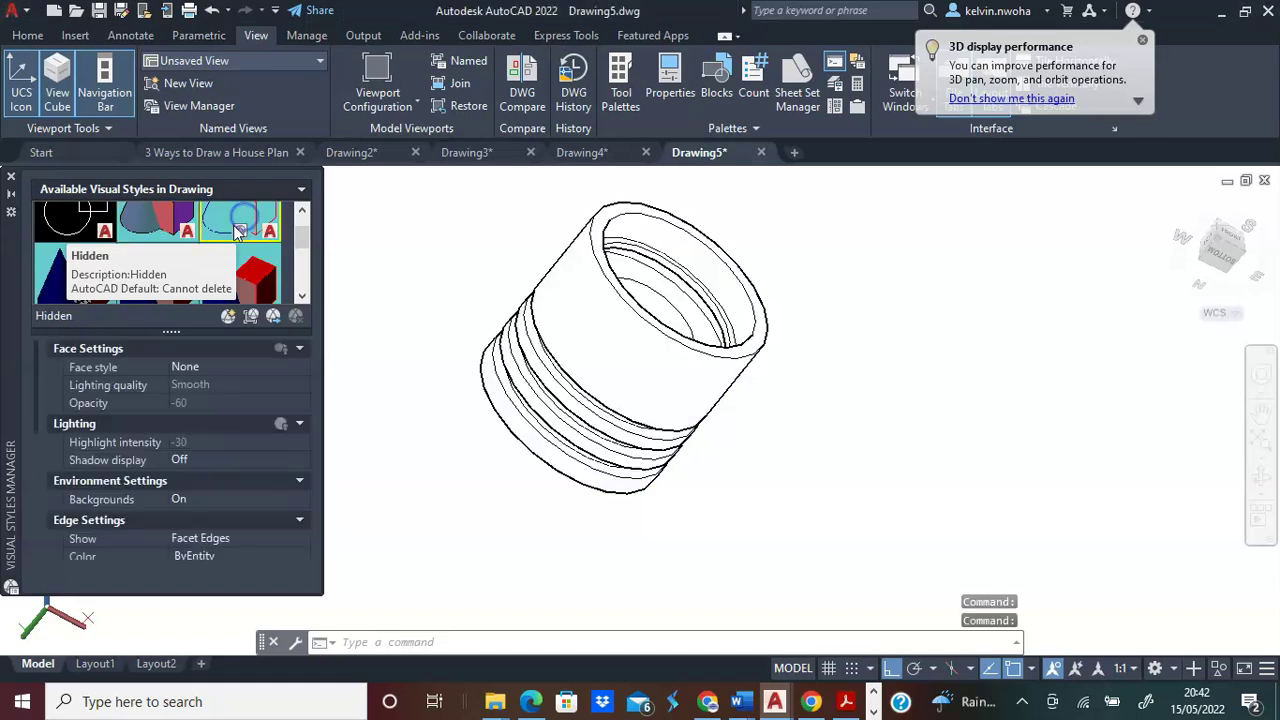
pyautogui.doubleClick(80, 282)
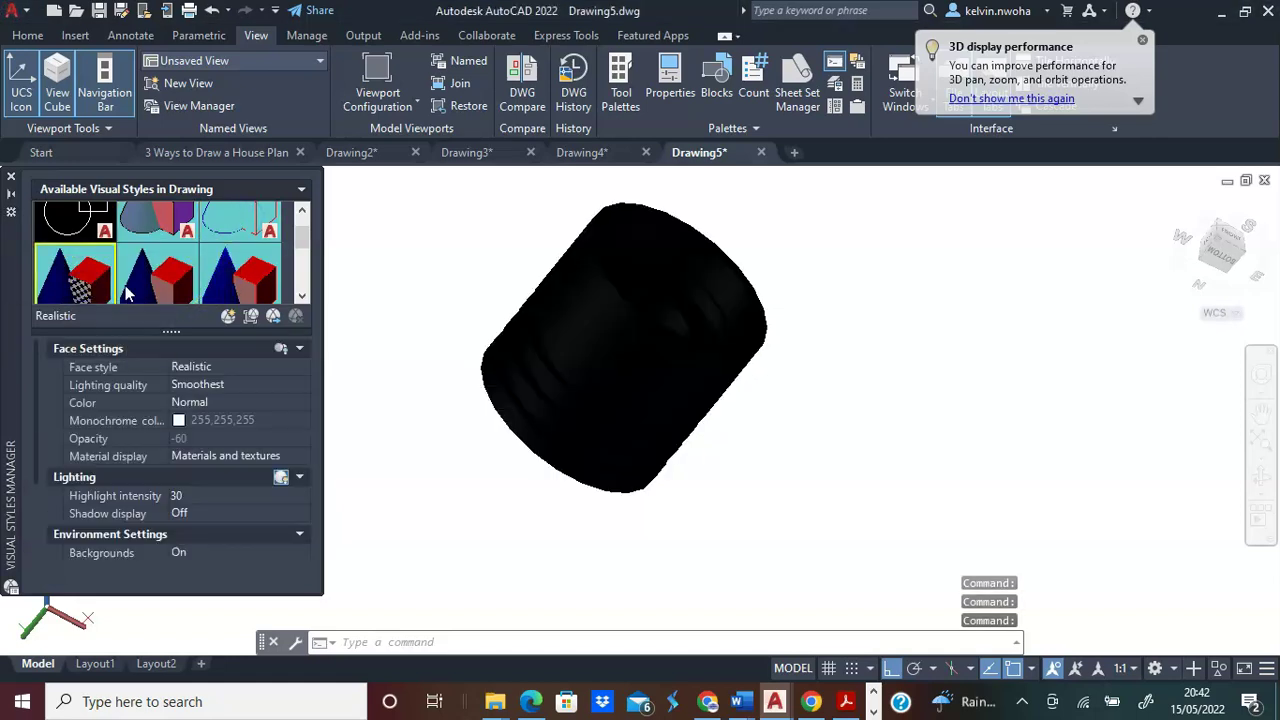
pyautogui.click(175, 288)
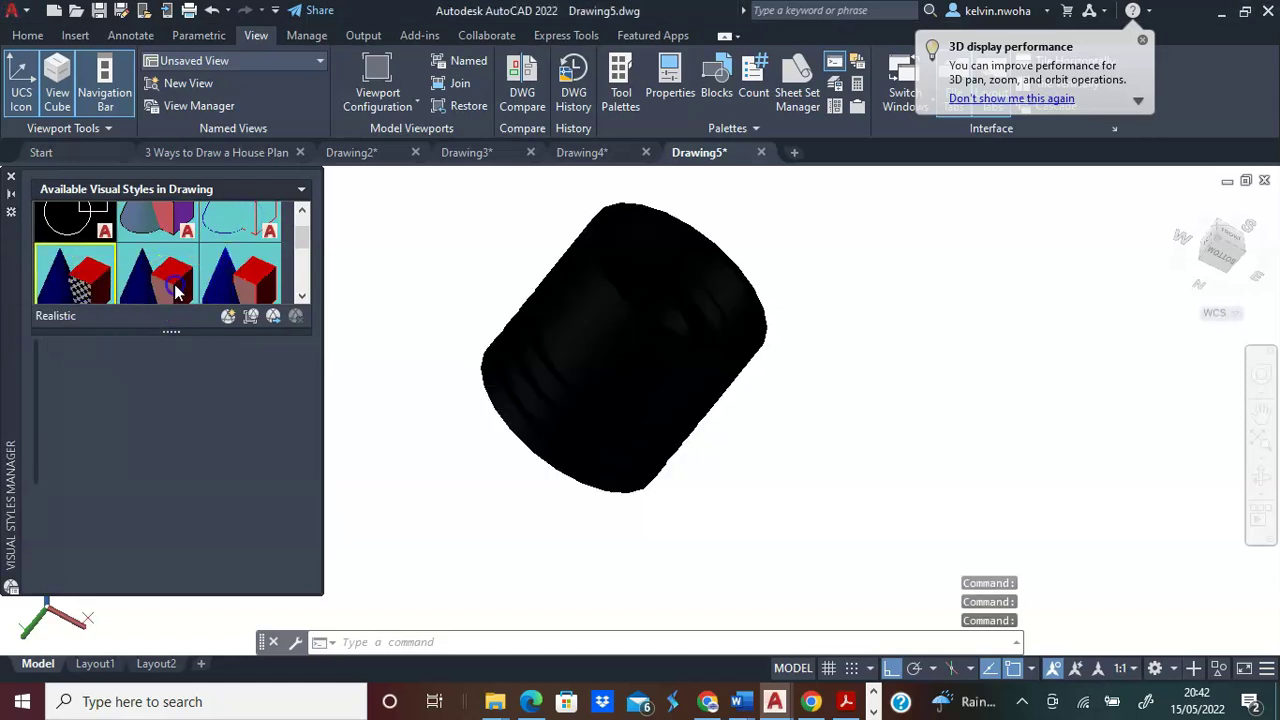
pyautogui.click(248, 282)
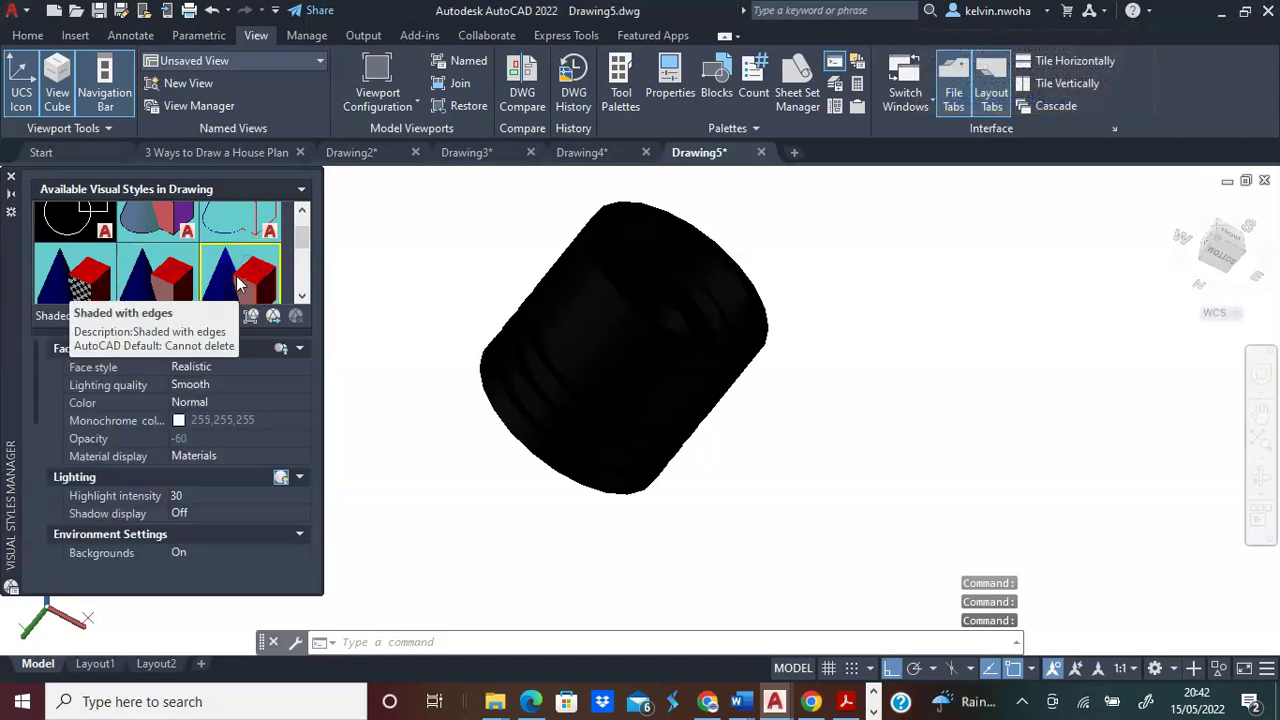
pyautogui.scroll(-1, 200, 280)
pyautogui.click(145, 293)
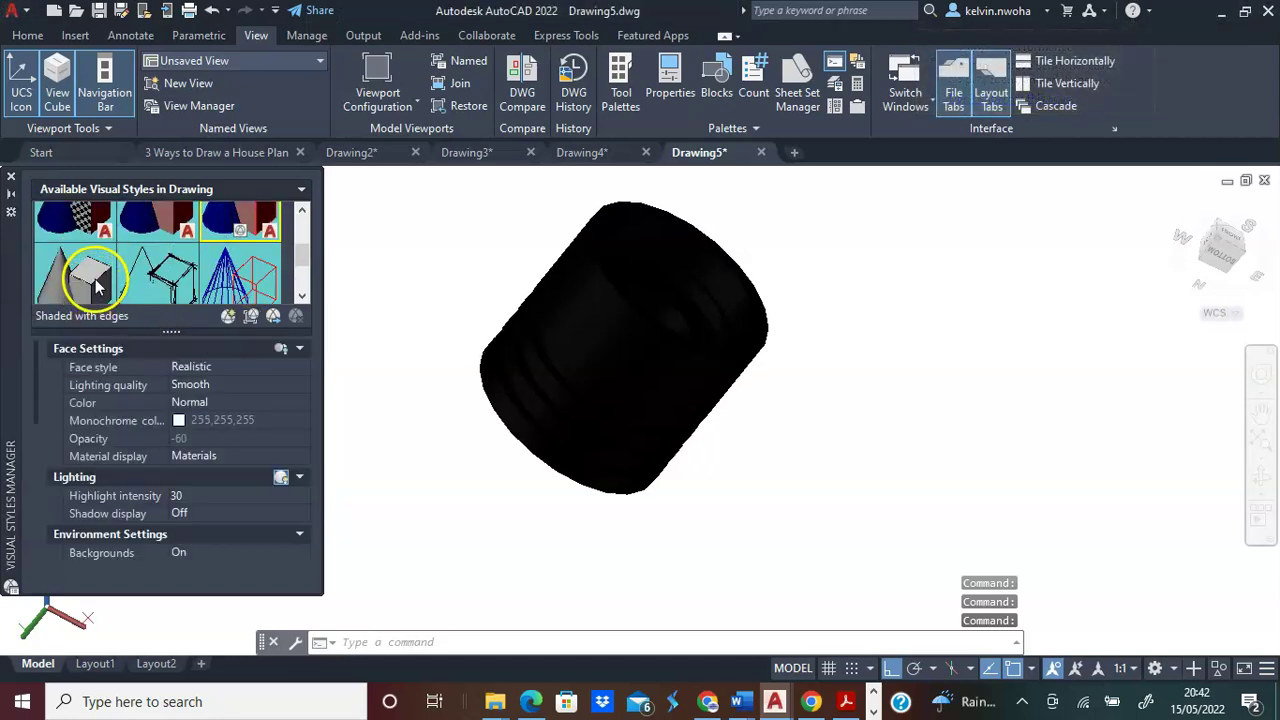
# Preview the piston in the Shades of Gray, Wireframe and X-Ray visual styles.
pyautogui.doubleClick(92, 282)
pyautogui.doubleClick(181, 283)
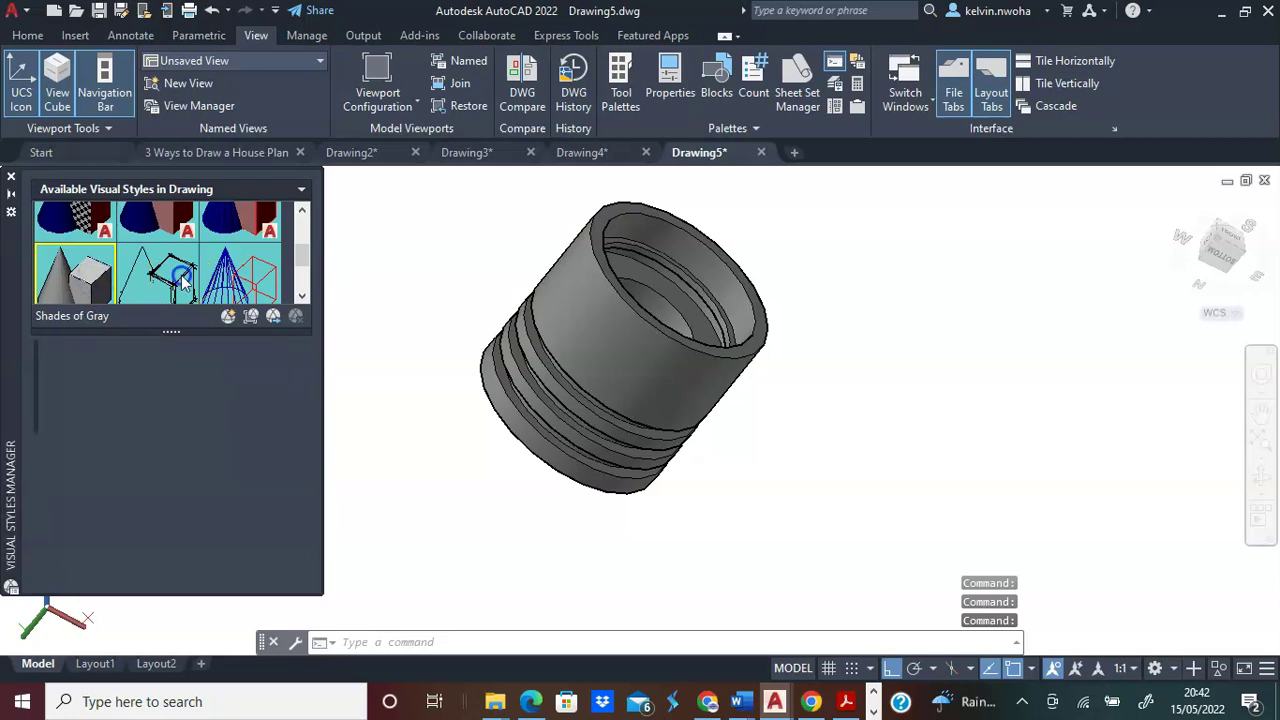
pyautogui.doubleClick(245, 281)
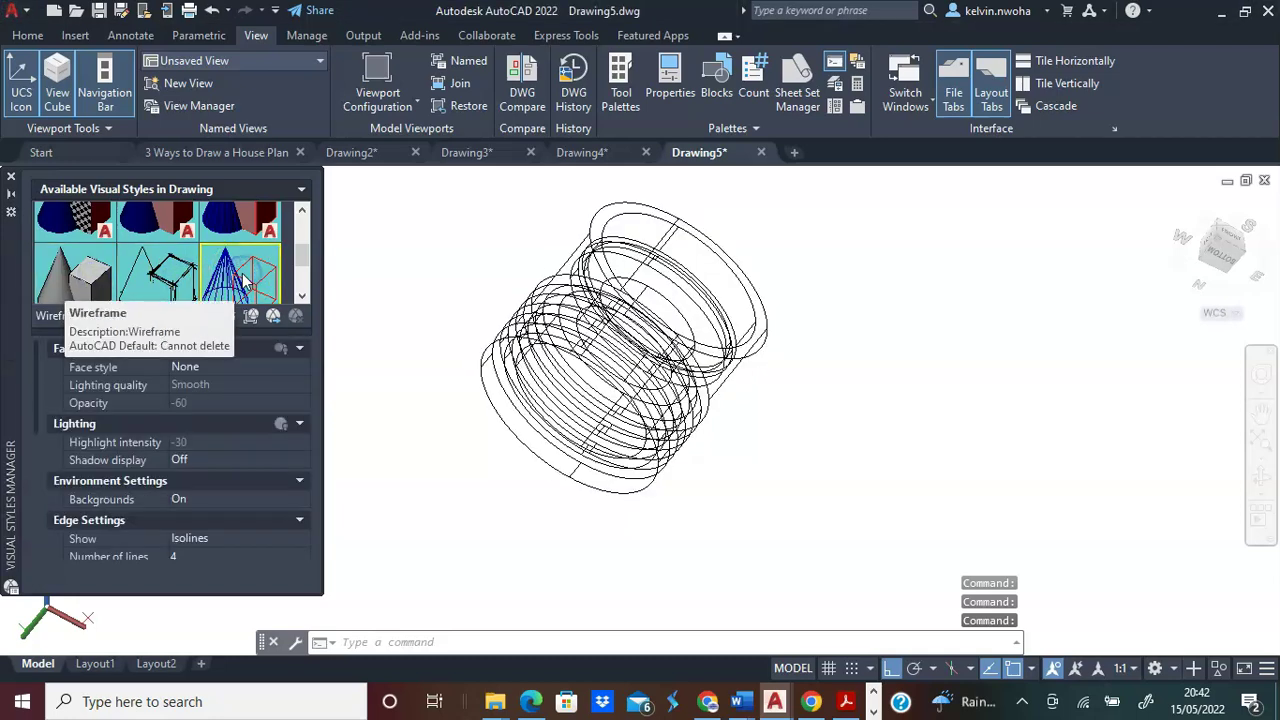
pyautogui.scroll(-1, 172, 287)
pyautogui.click(172, 287)
pyautogui.doubleClick(97, 285)
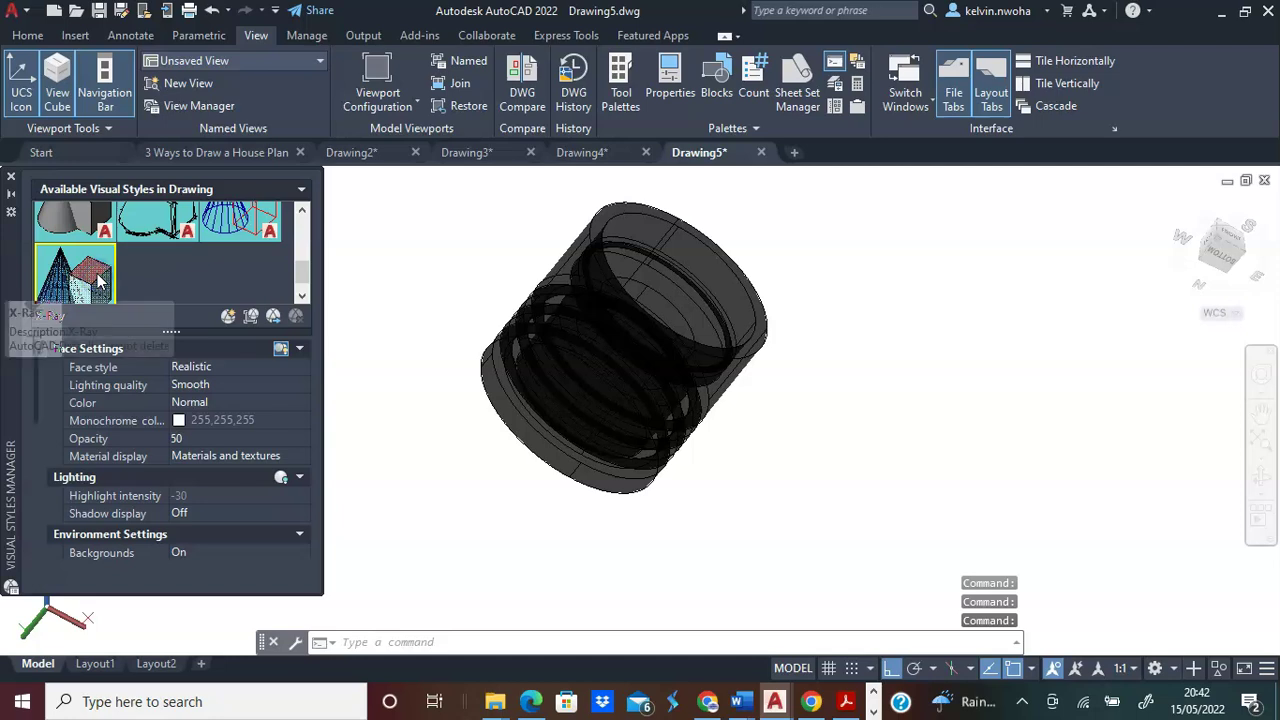
# Show the piston in the Conceptual visual style again, followed by Hidden.
pyautogui.scroll(1, 160, 256)
pyautogui.doubleClick(162, 254)
pyautogui.scroll(-1, 200, 275)
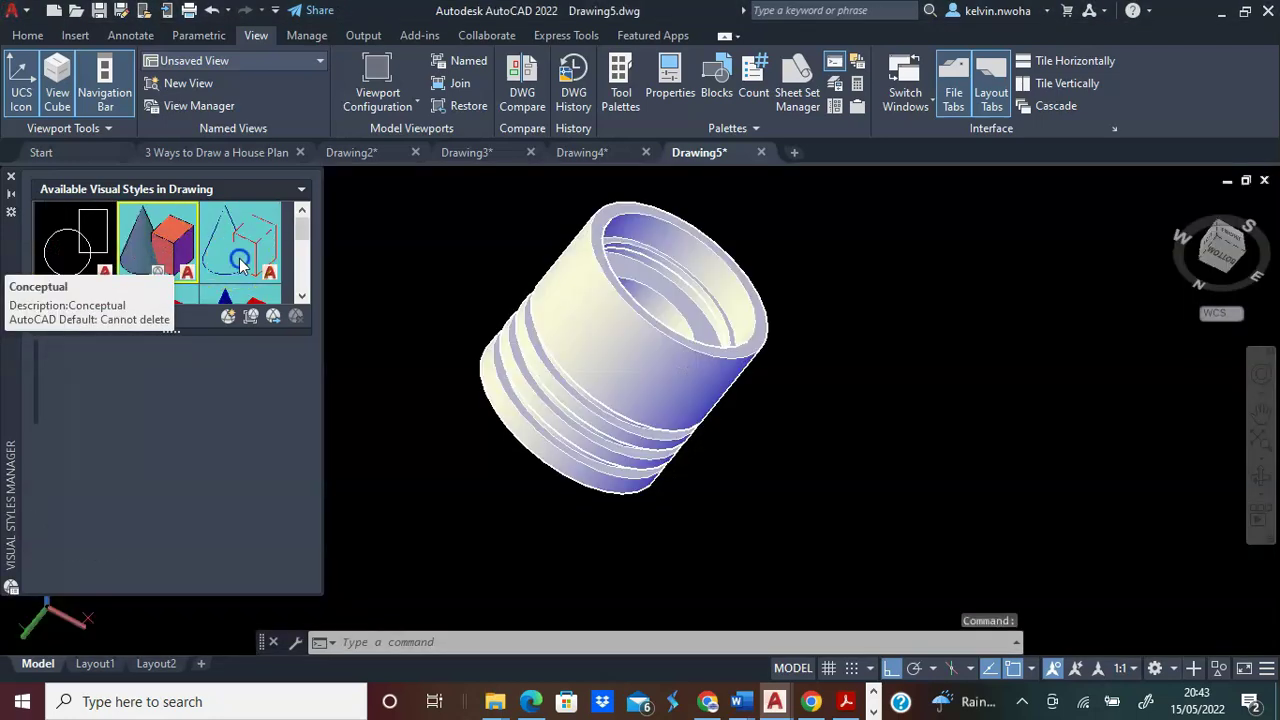
pyautogui.doubleClick(212, 283)
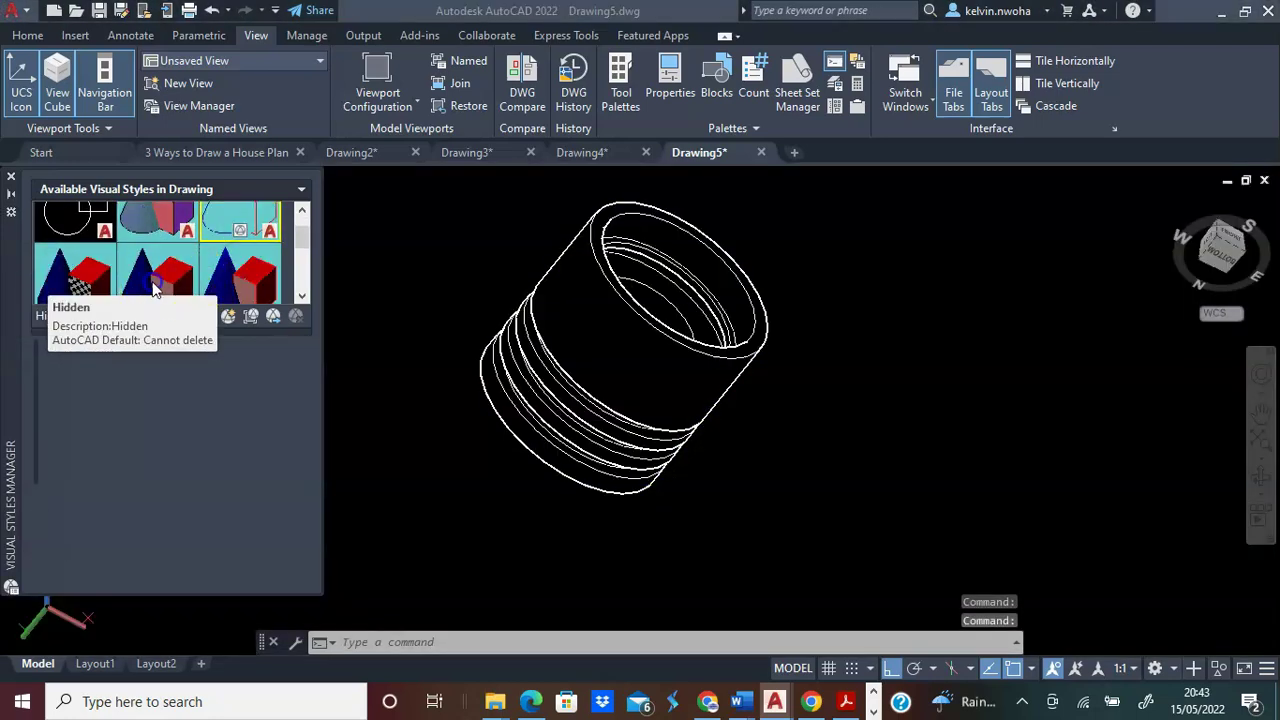
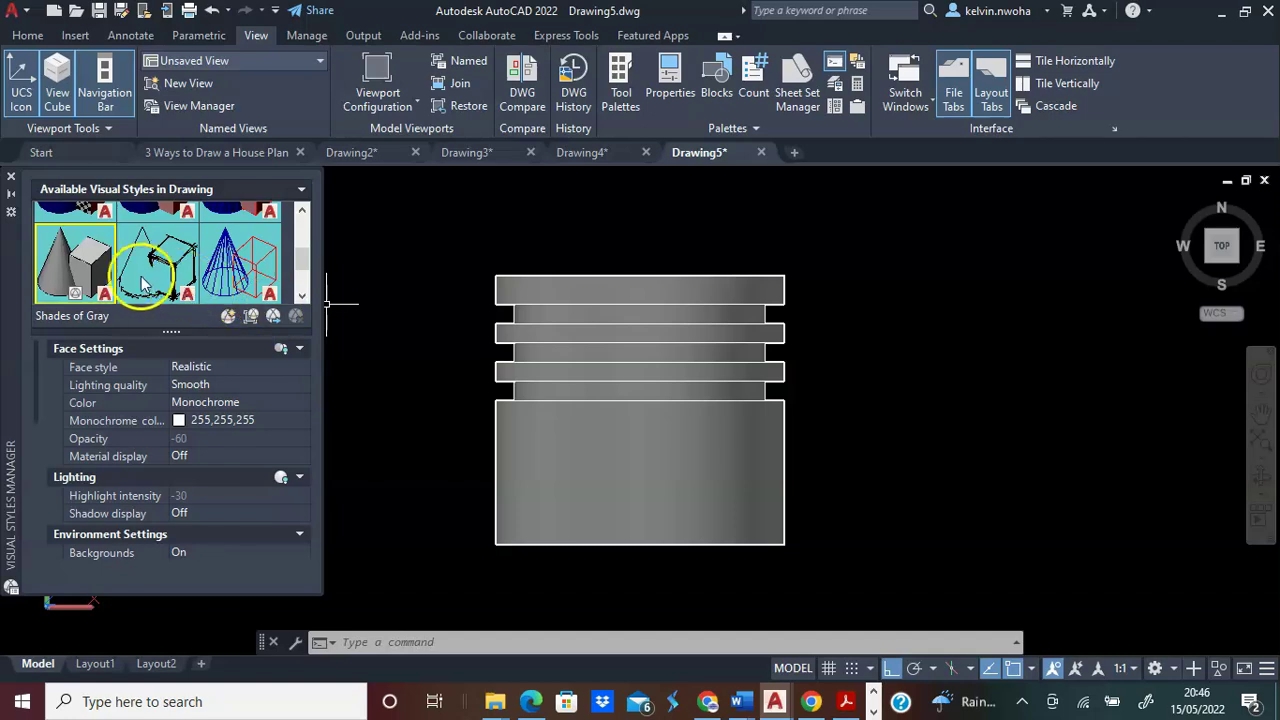
# Switch to 2D Wireframe and draw a vertical centre-axis line from the piston's bottom edge to the top of the lowest inner recess.
pyautogui.scroll(2, 110, 272)
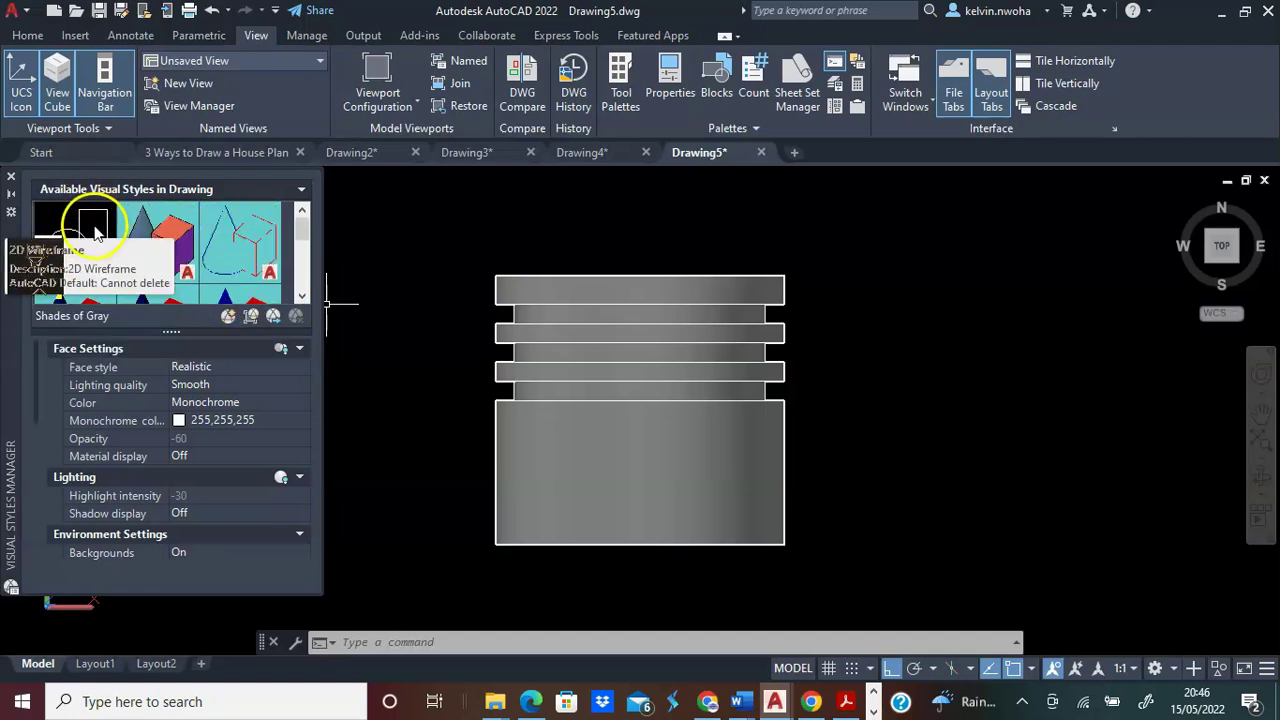
pyautogui.doubleClick(95, 232)
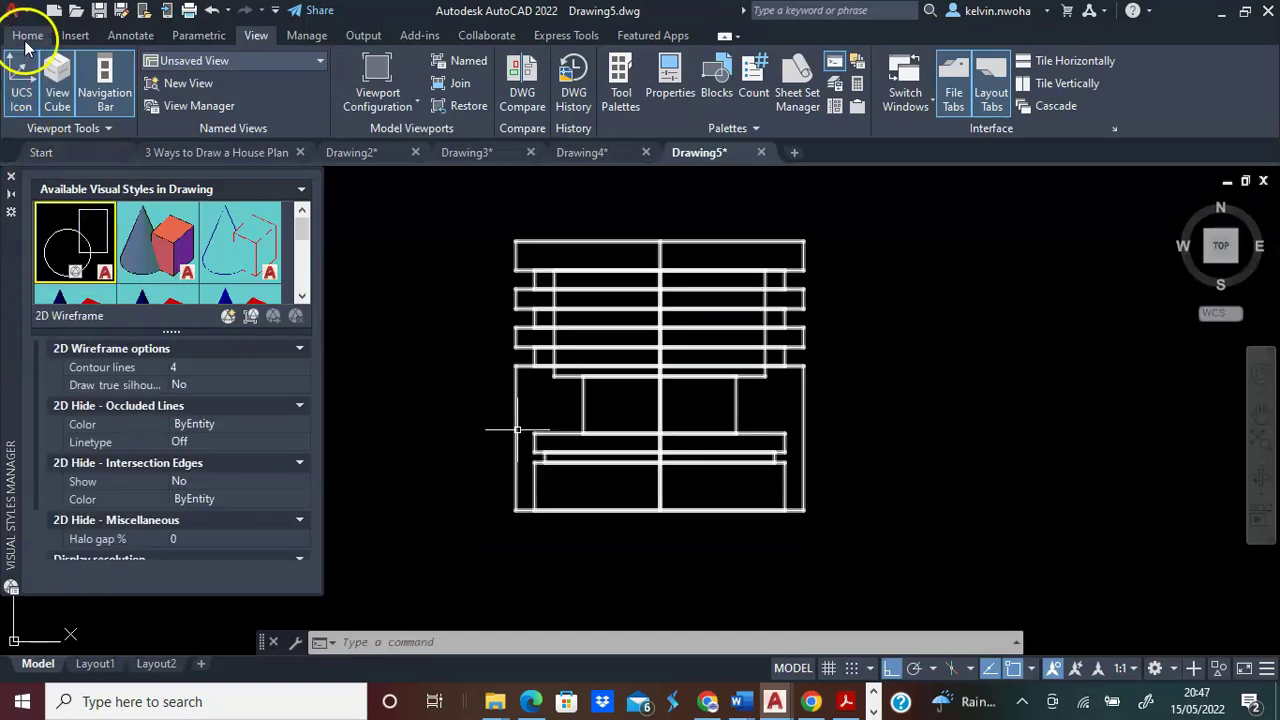
pyautogui.click(27, 37)
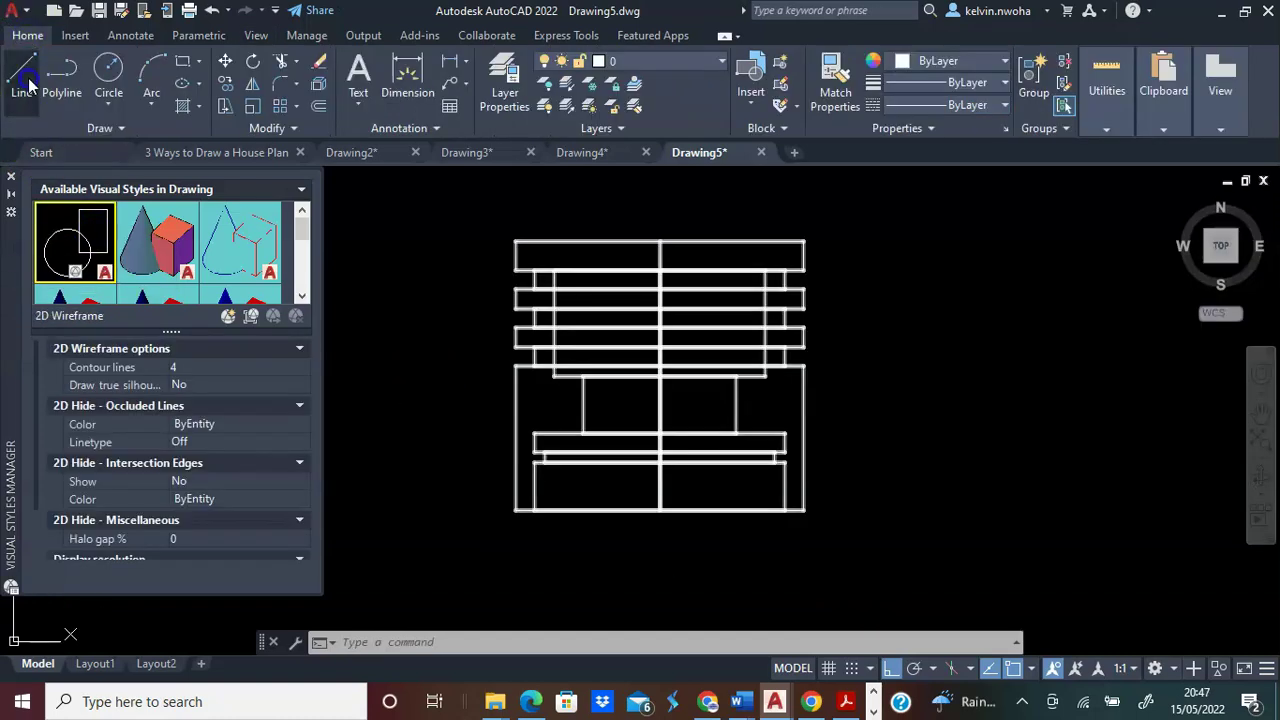
pyautogui.click(28, 85)
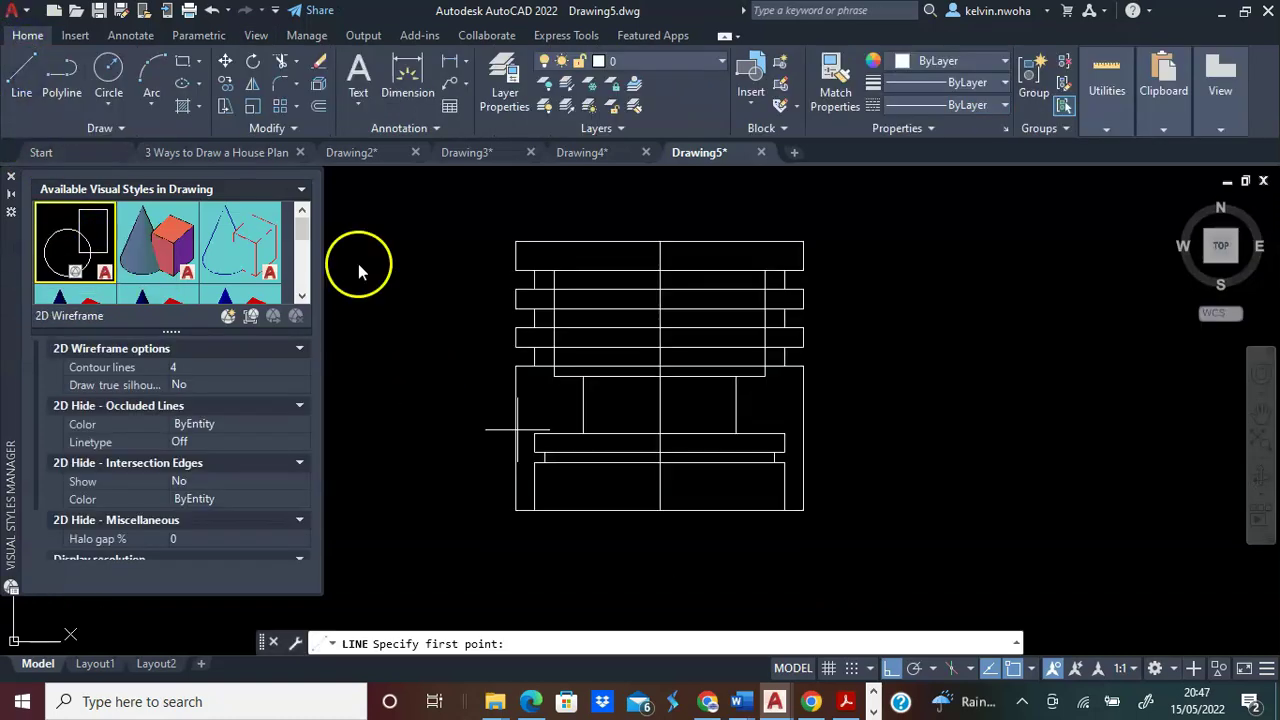
pyautogui.click(655, 510)
pyautogui.scroll(4, 660, 482)
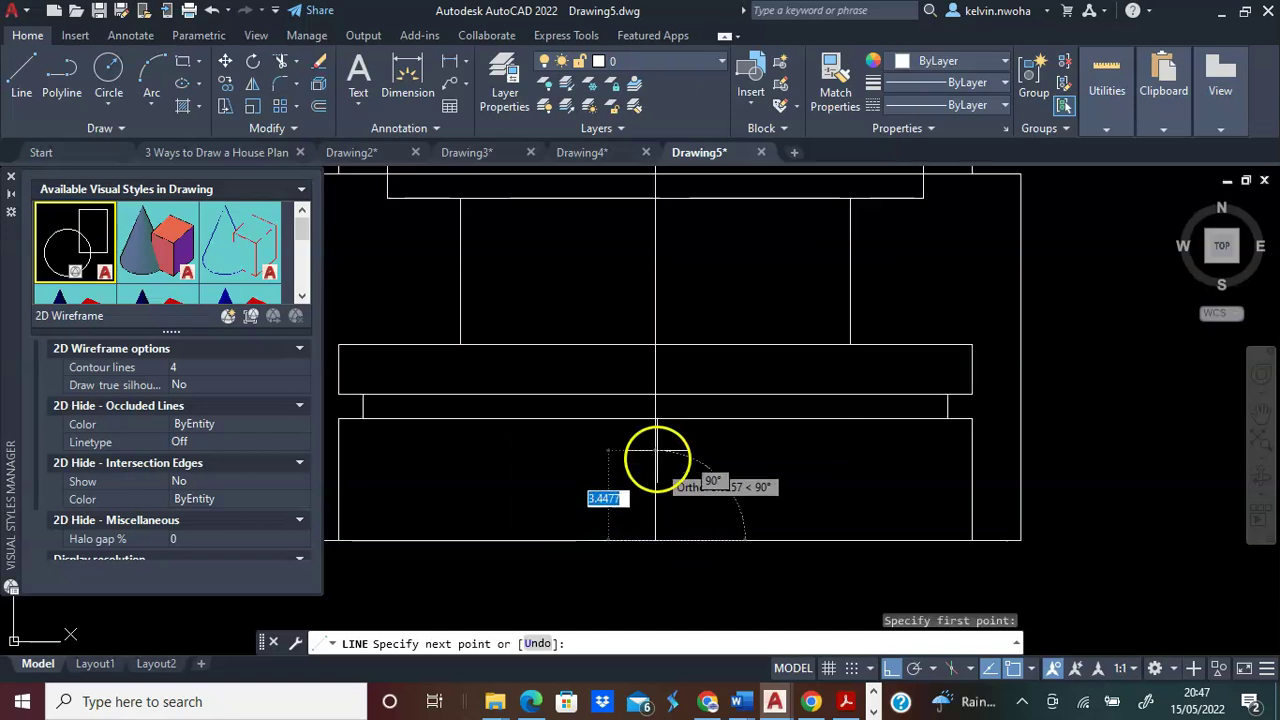
pyautogui.click(655, 418)
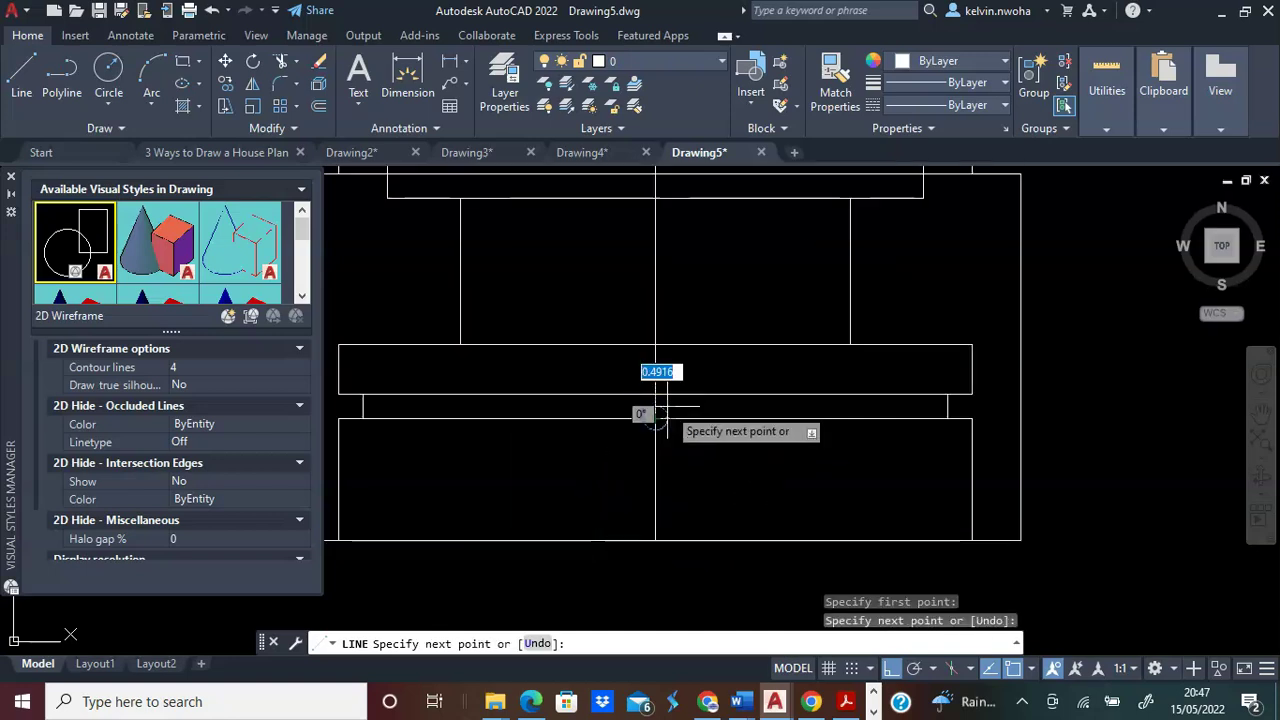
pyautogui.press('Return')
# Draw a circle of radius 1.5 centred on the midpoint of the short construction line in the lowest recess.
pyautogui.click(654, 466)
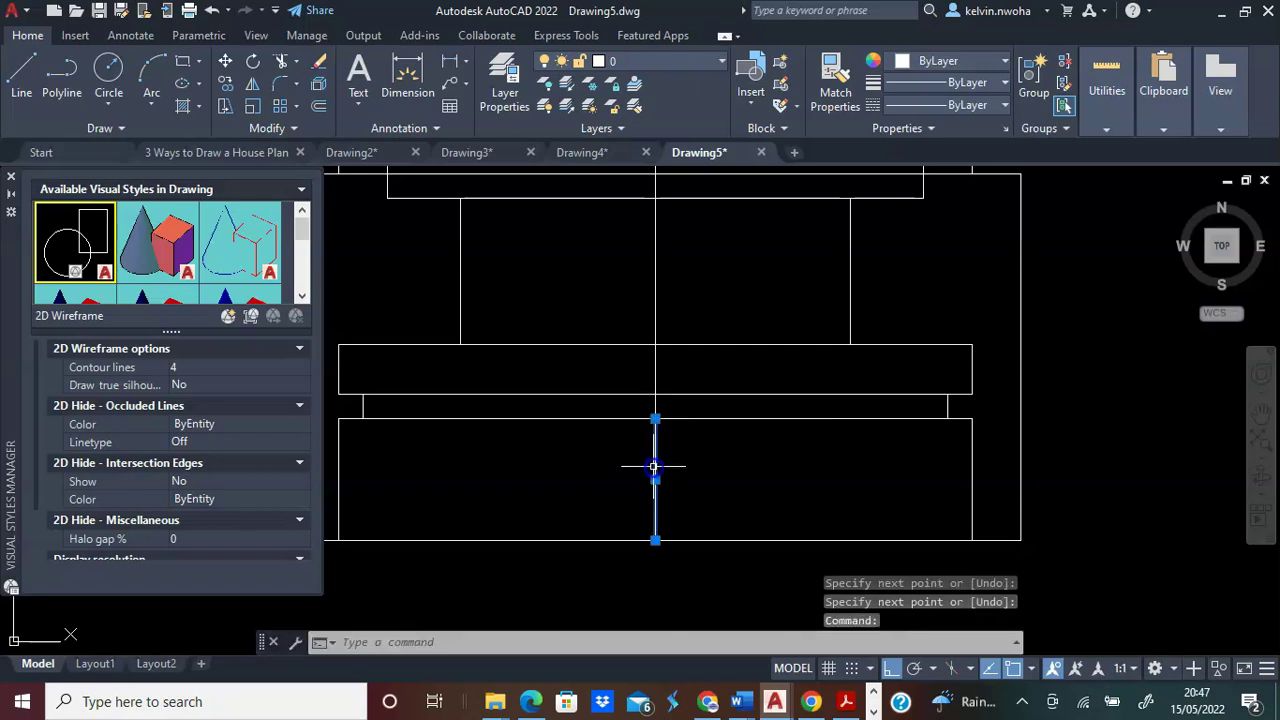
pyautogui.scroll(-2, 721, 469)
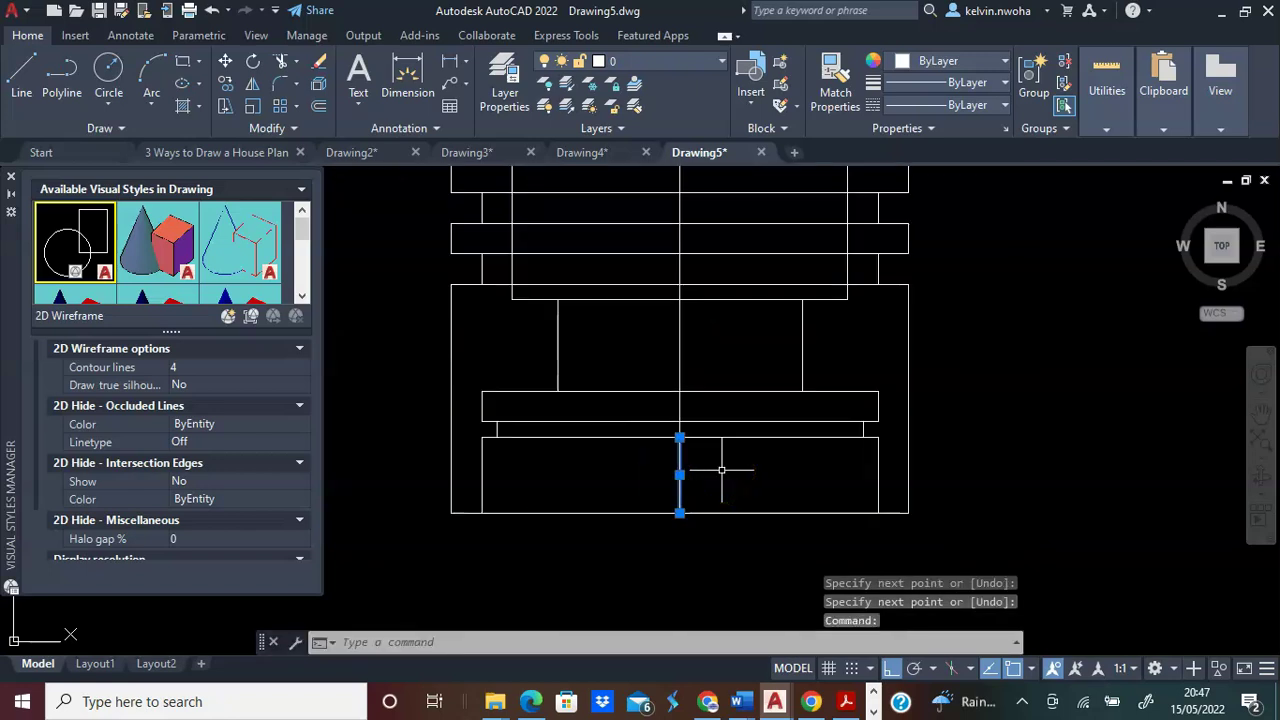
pyautogui.click(108, 67)
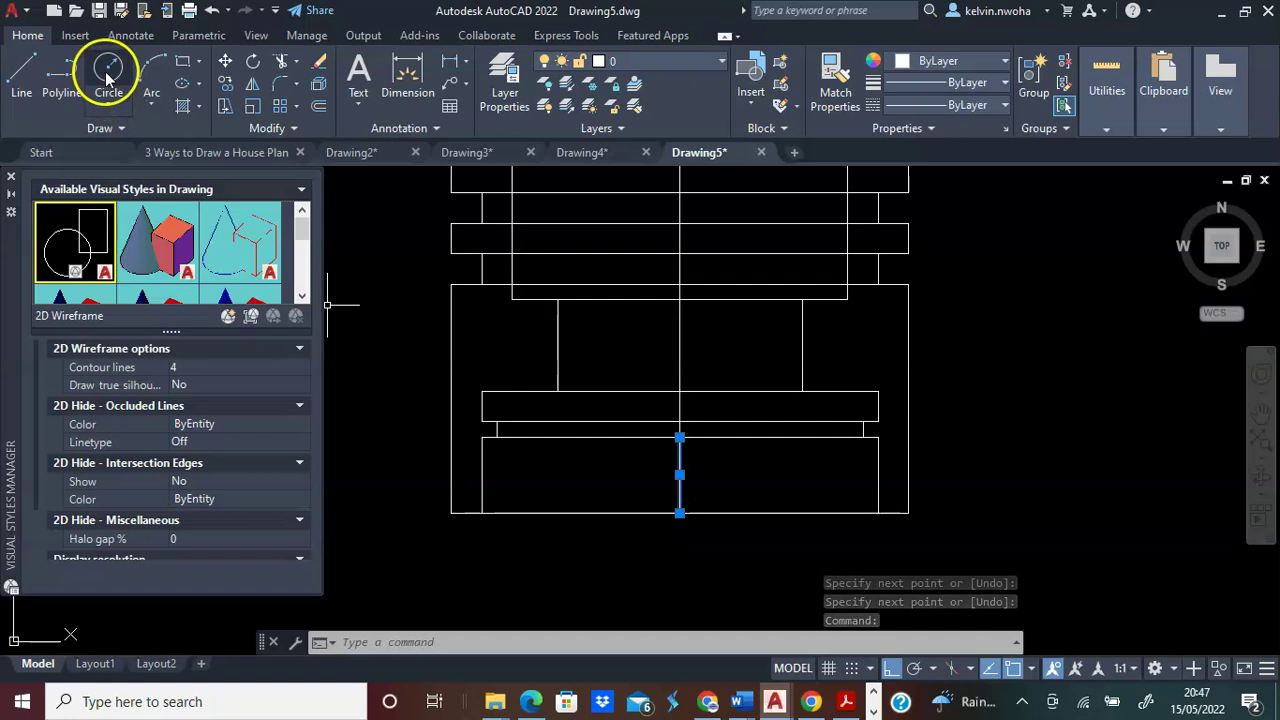
pyautogui.click(680, 475)
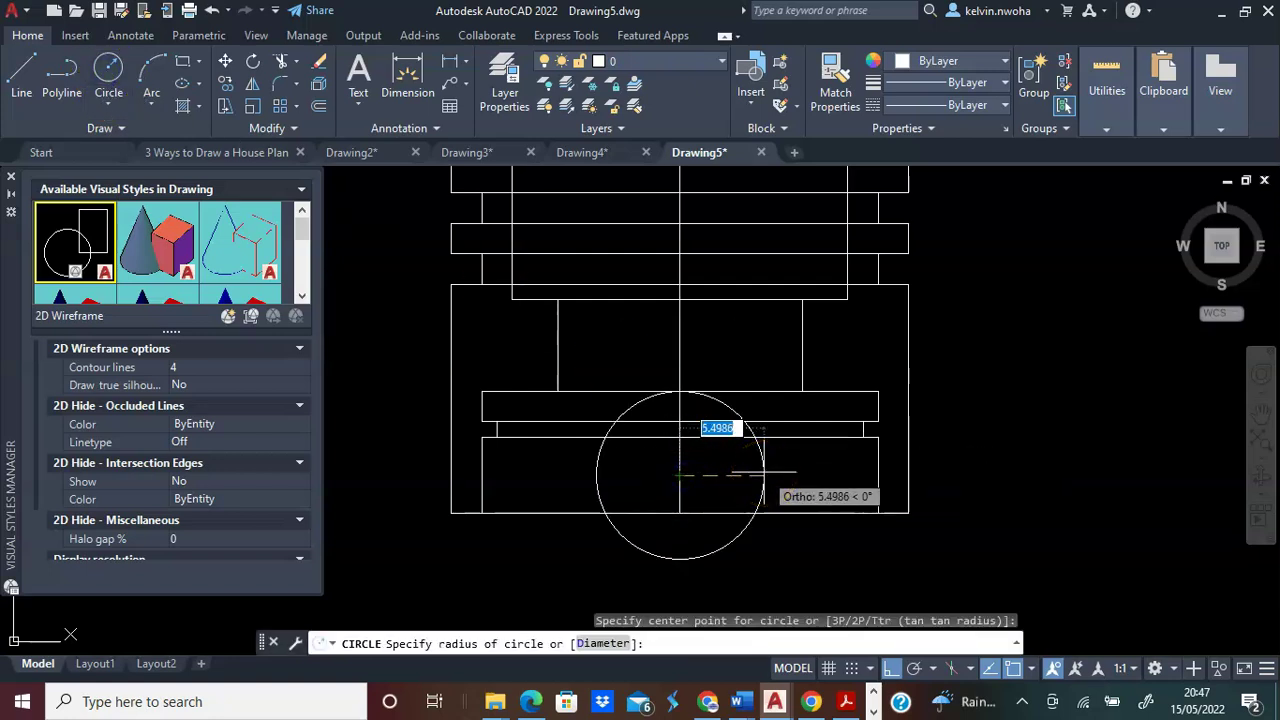
pyautogui.write('1.5')
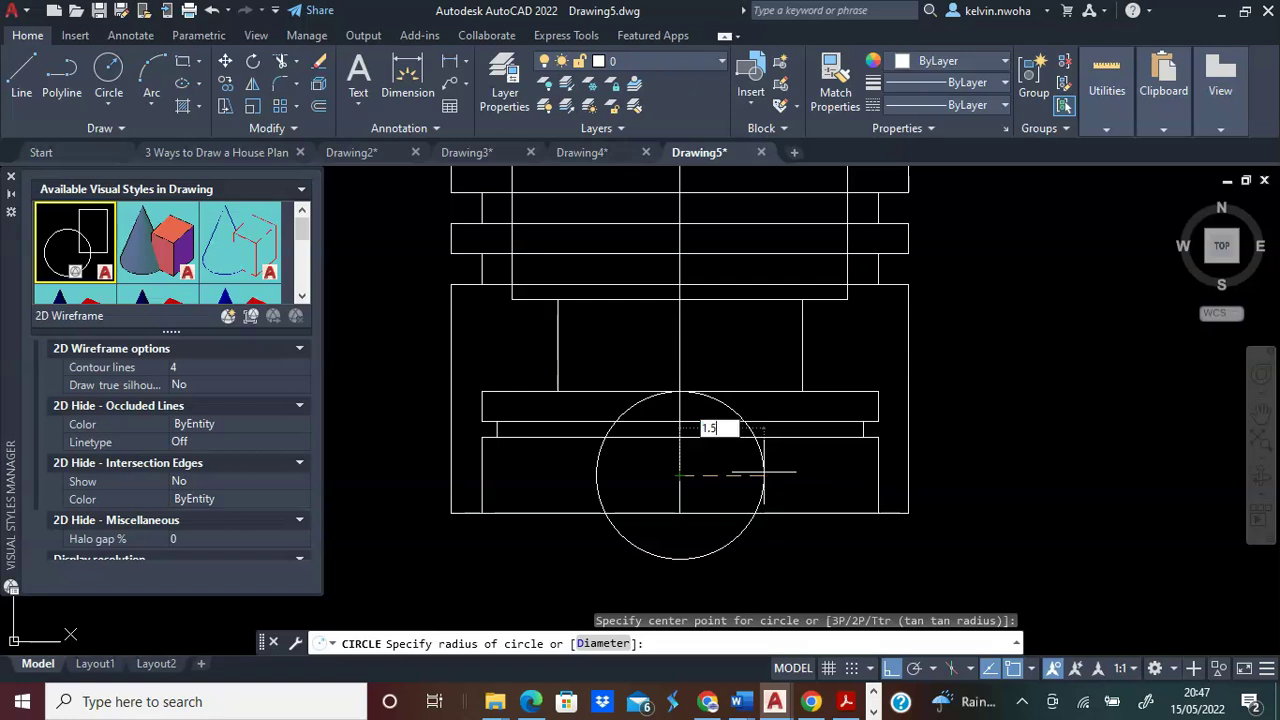
pyautogui.press('Return')
pyautogui.click(769, 470)
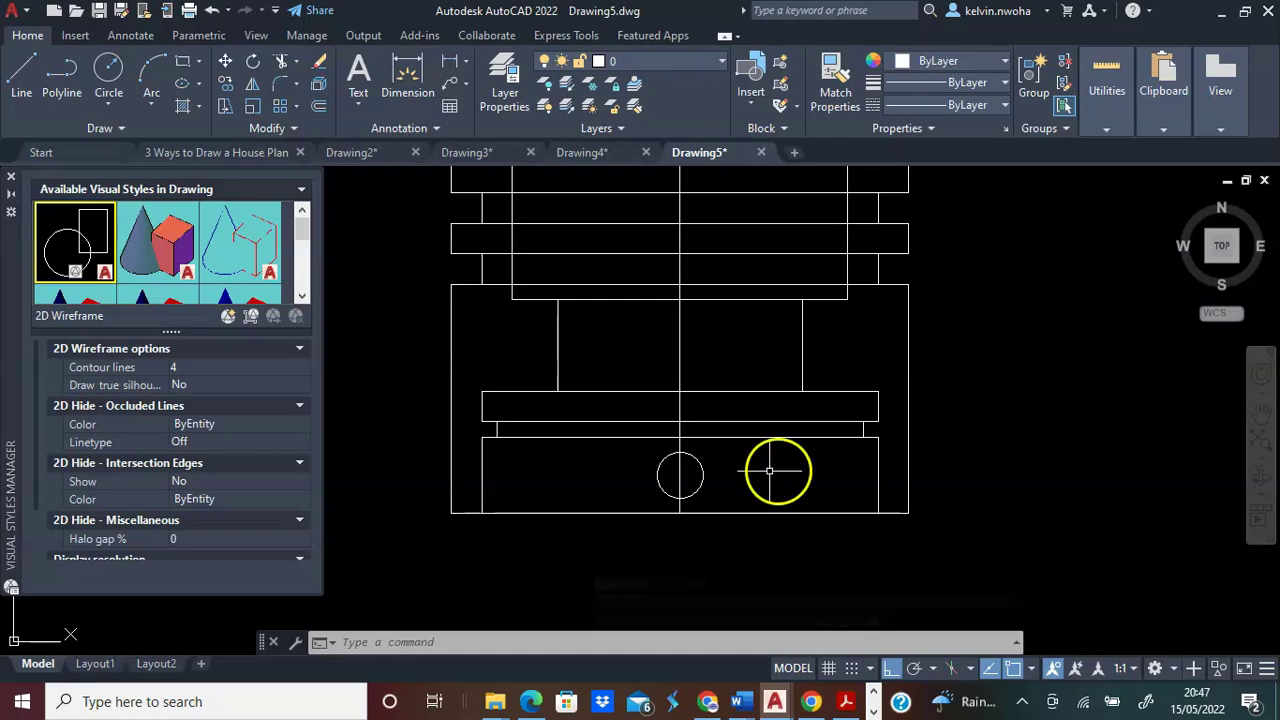
# Orbit the piston to a tilted view showing its open end and apply the Realistic visual style.
pyautogui.click(1260, 476)
pyautogui.moveTo(843, 466); pyautogui.dragTo(754, 451)
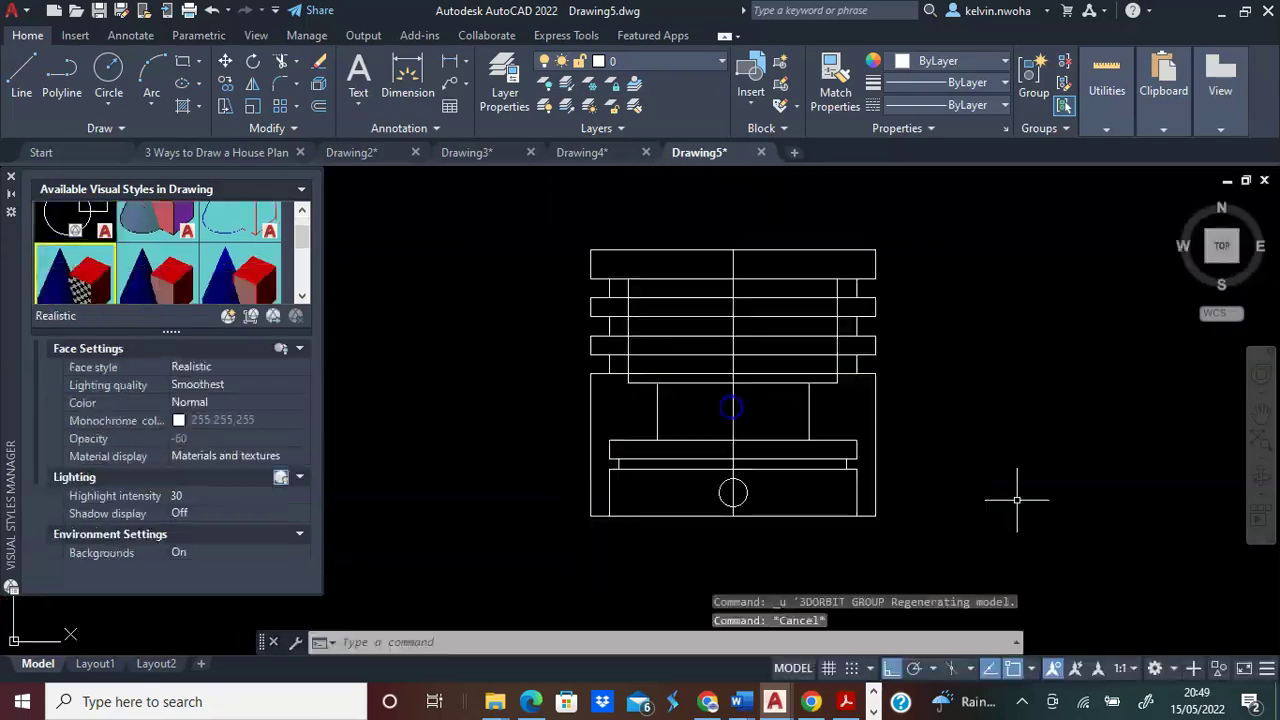
pyautogui.write('orb')
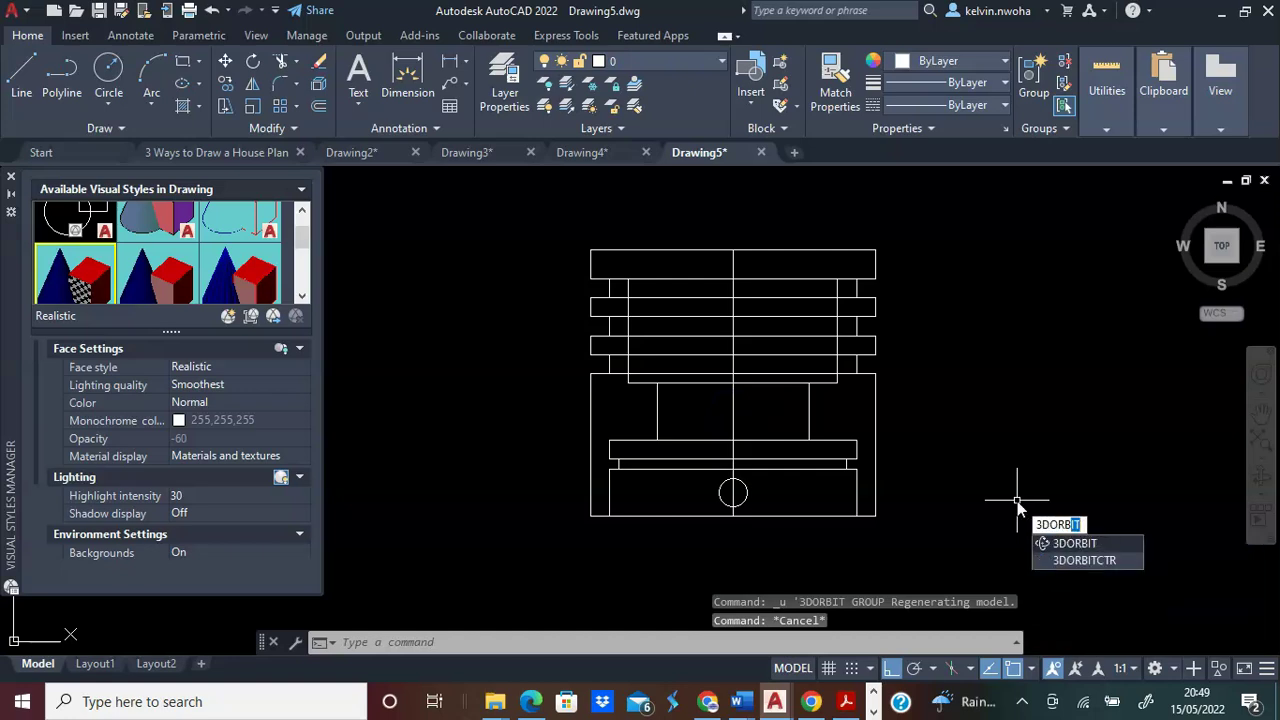
pyautogui.press('Return')
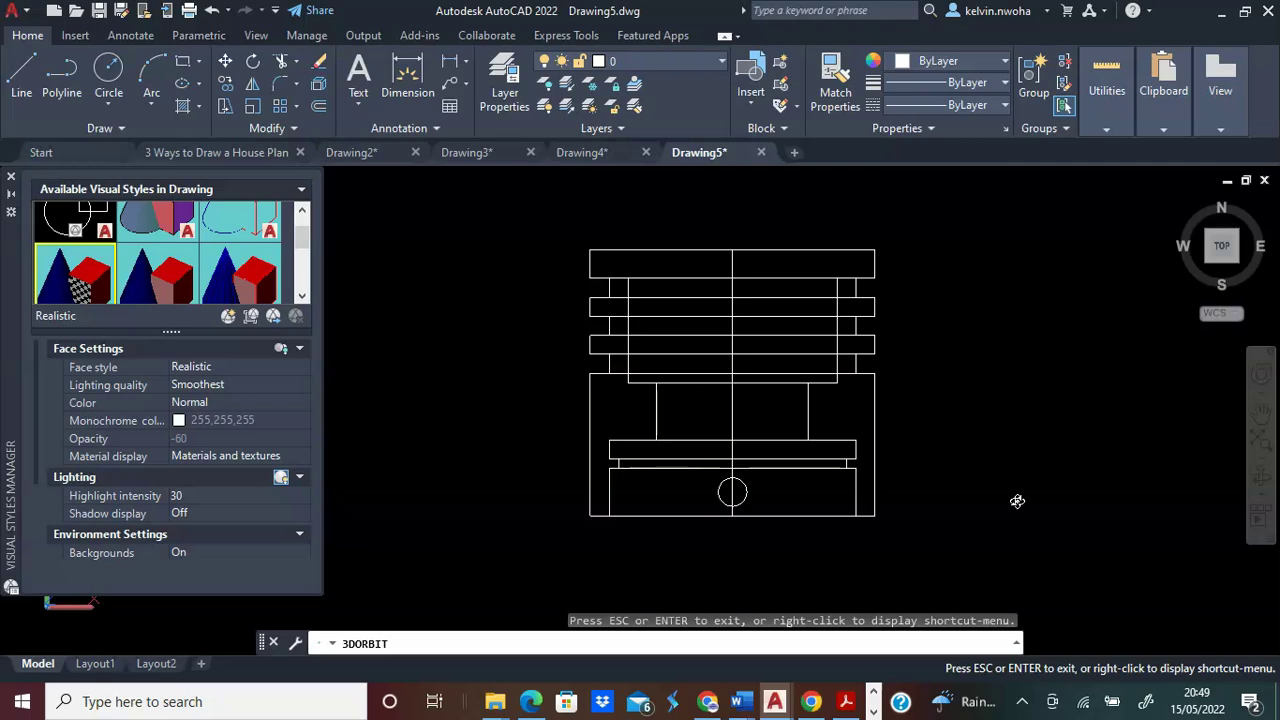
pyautogui.moveTo(926, 433); pyautogui.dragTo(903, 408)
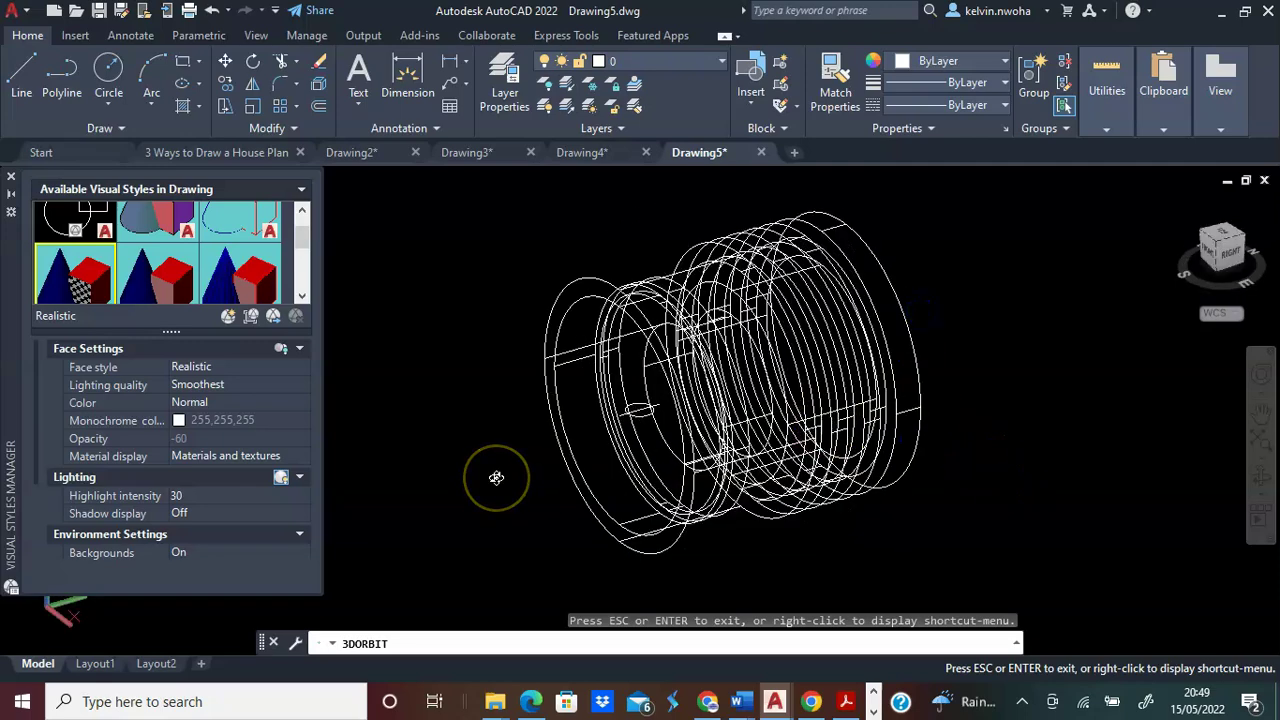
pyautogui.press('Escape')
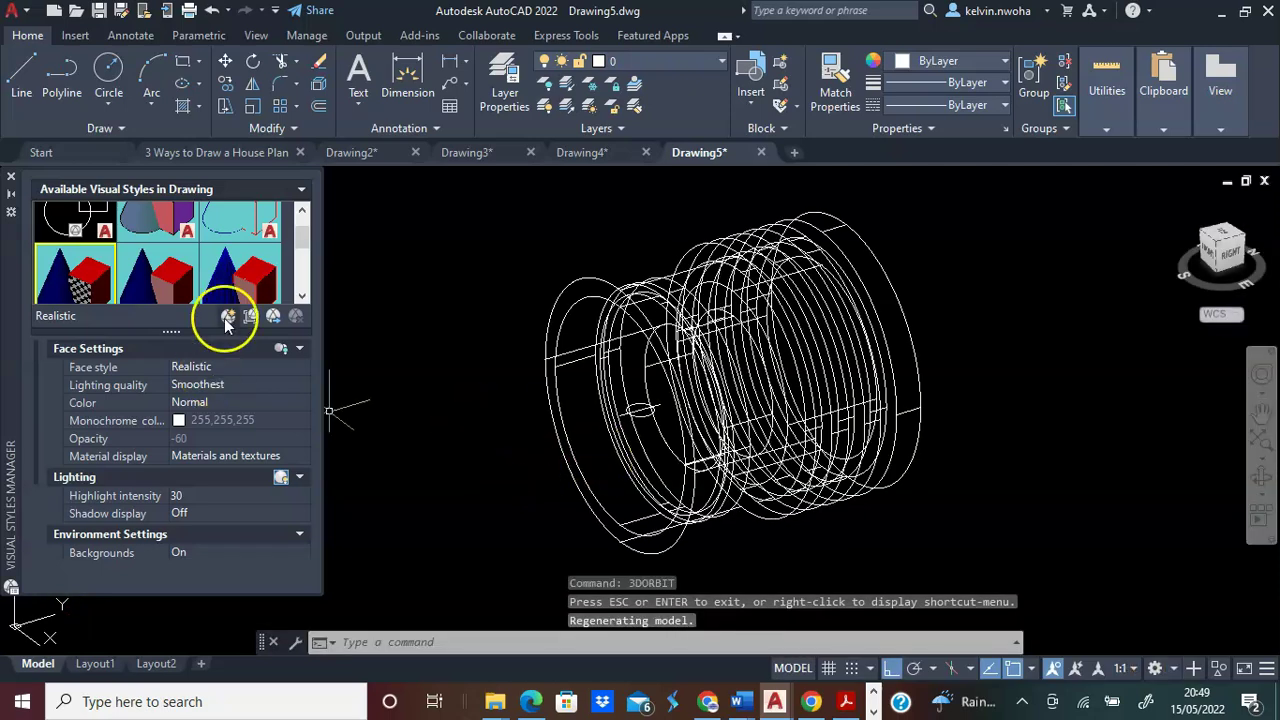
pyautogui.doubleClick(97, 289)
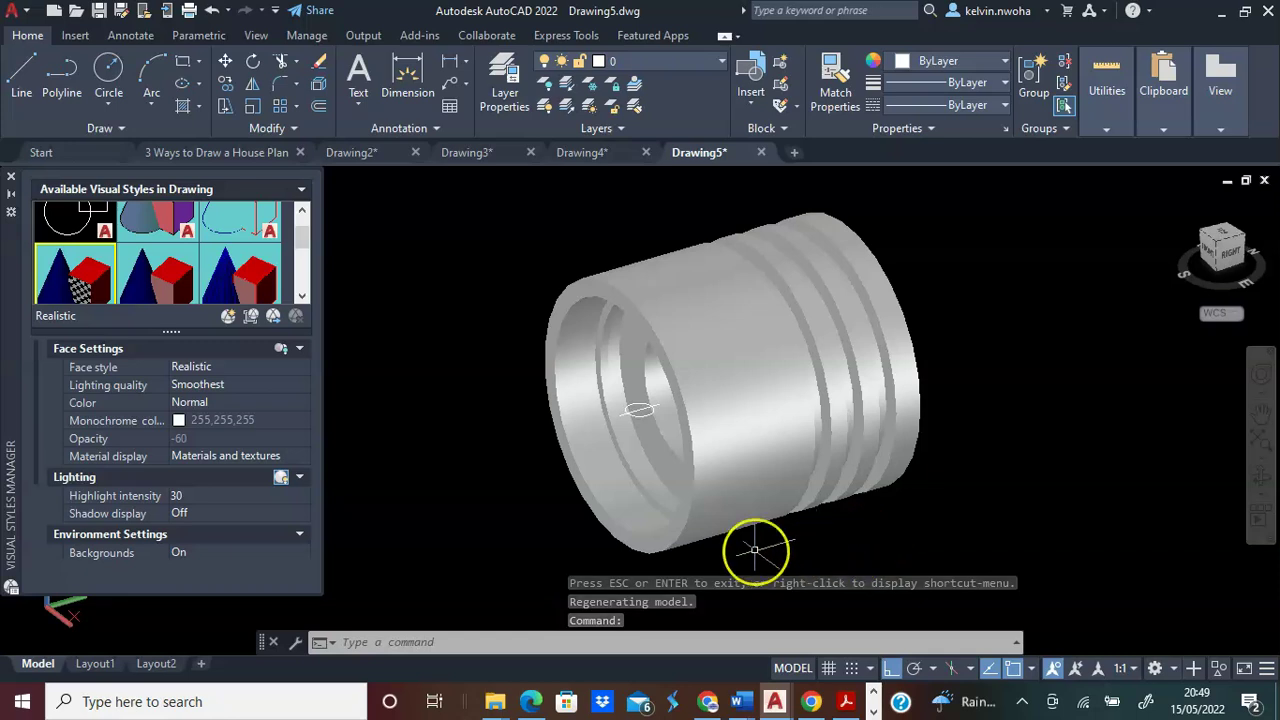
pyautogui.scroll(2, 751, 551)
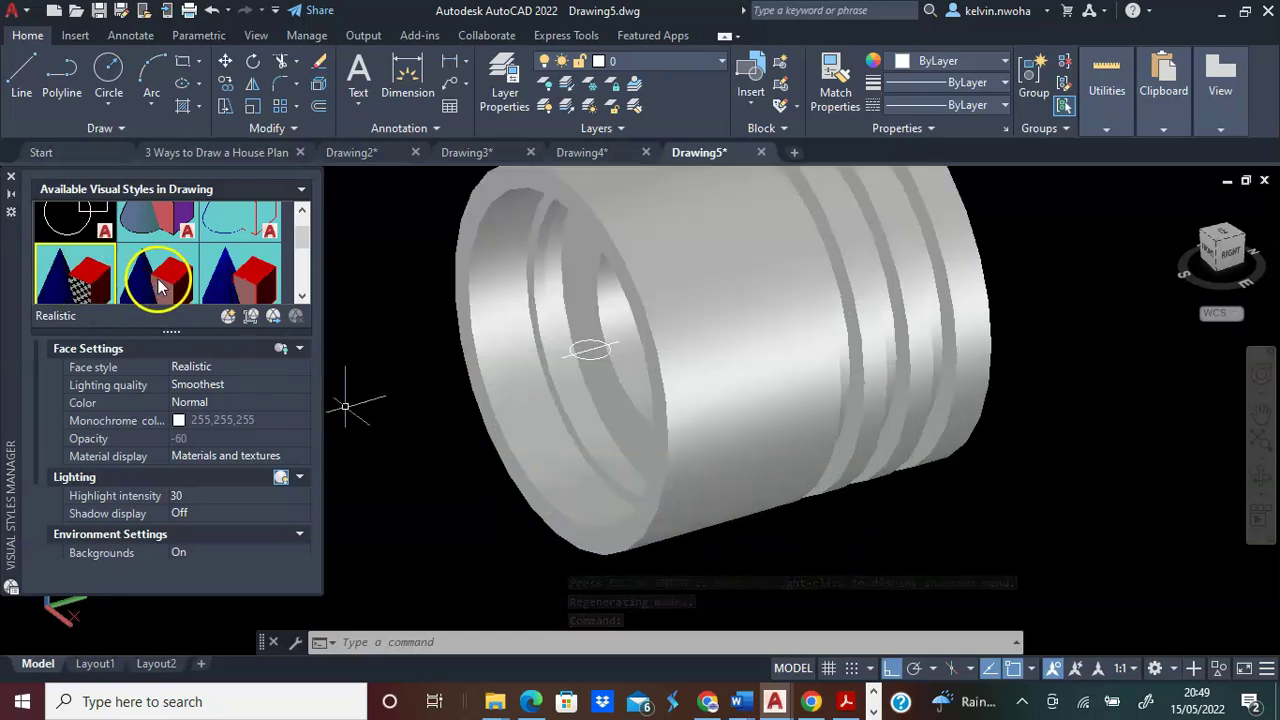
pyautogui.scroll(2, 165, 285)
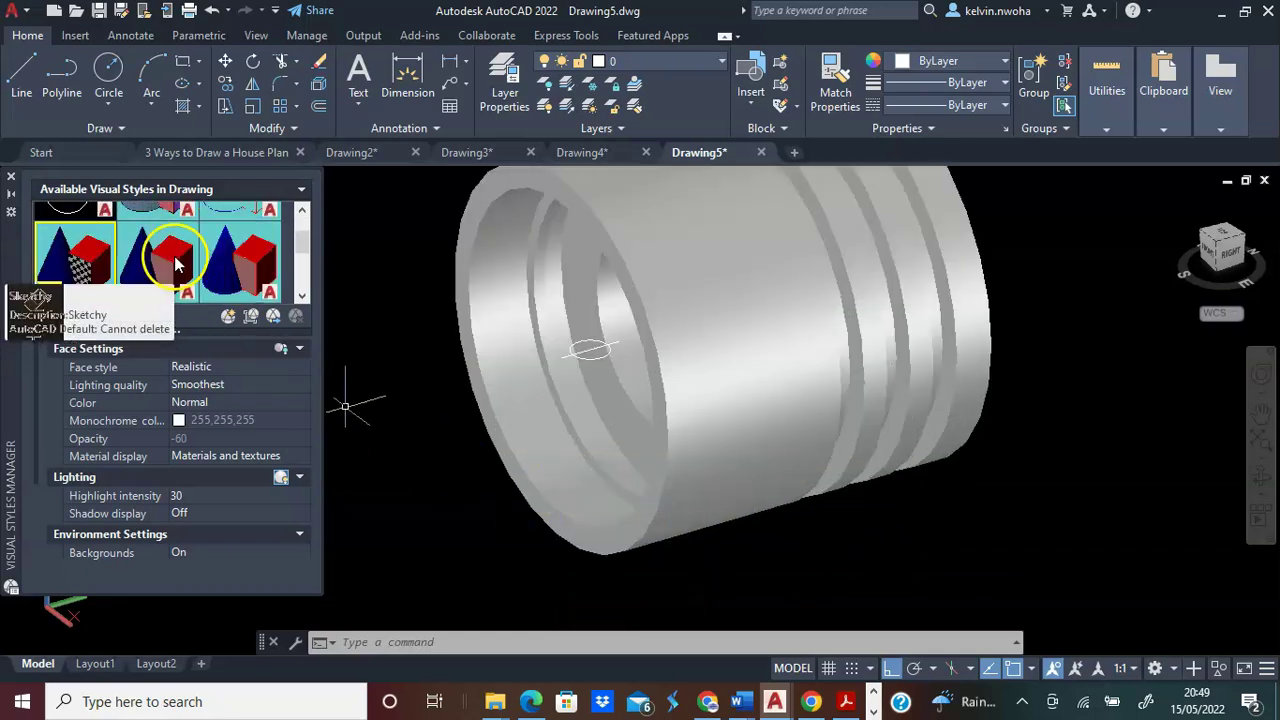
pyautogui.scroll(-2, 380, 425)
pyautogui.middleClick(477, 476)
pyautogui.middleClick(477, 476)
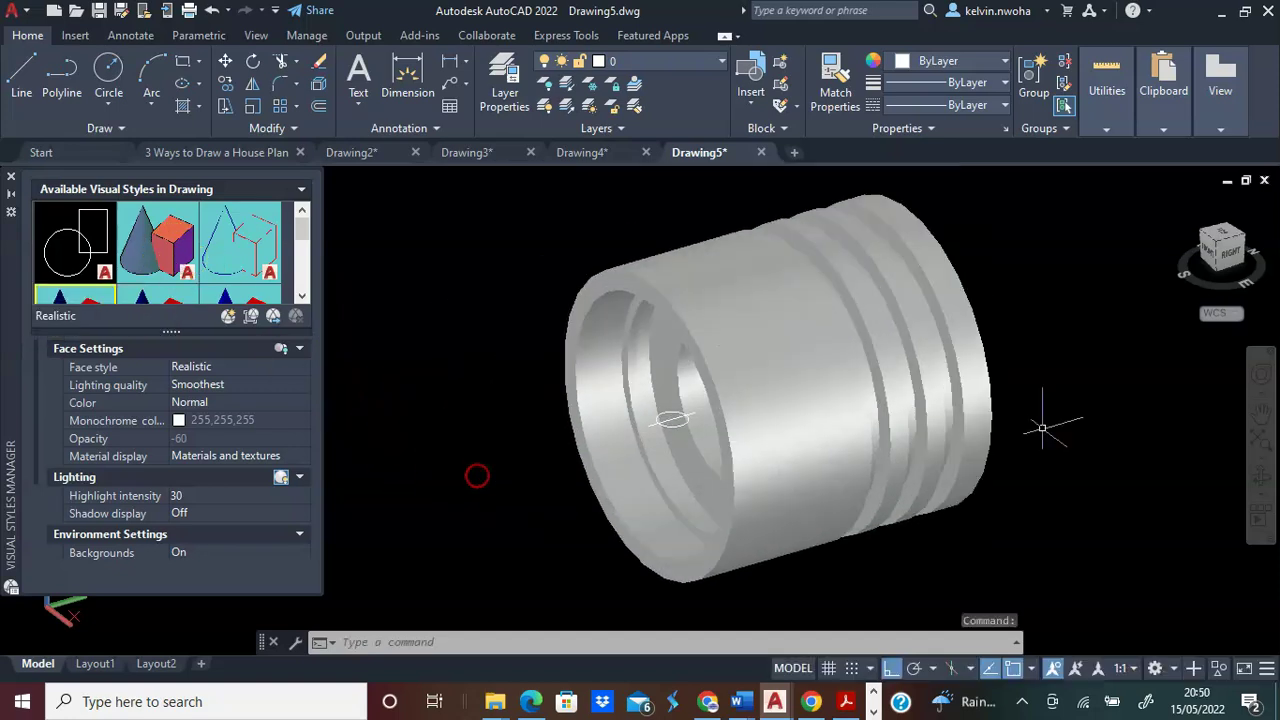
# Press-pull the circle upward about 30 units so it passes out through the piston wall as a rod.
pyautogui.write('resspu')
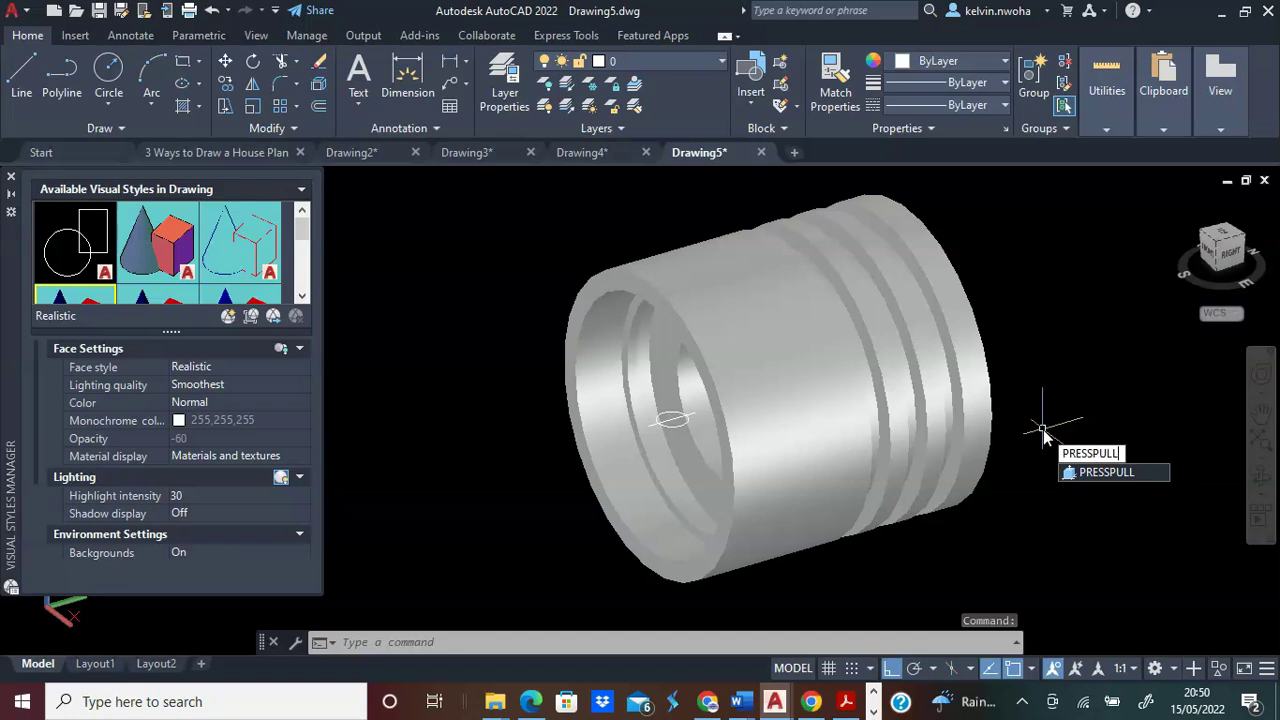
pyautogui.press('Return')
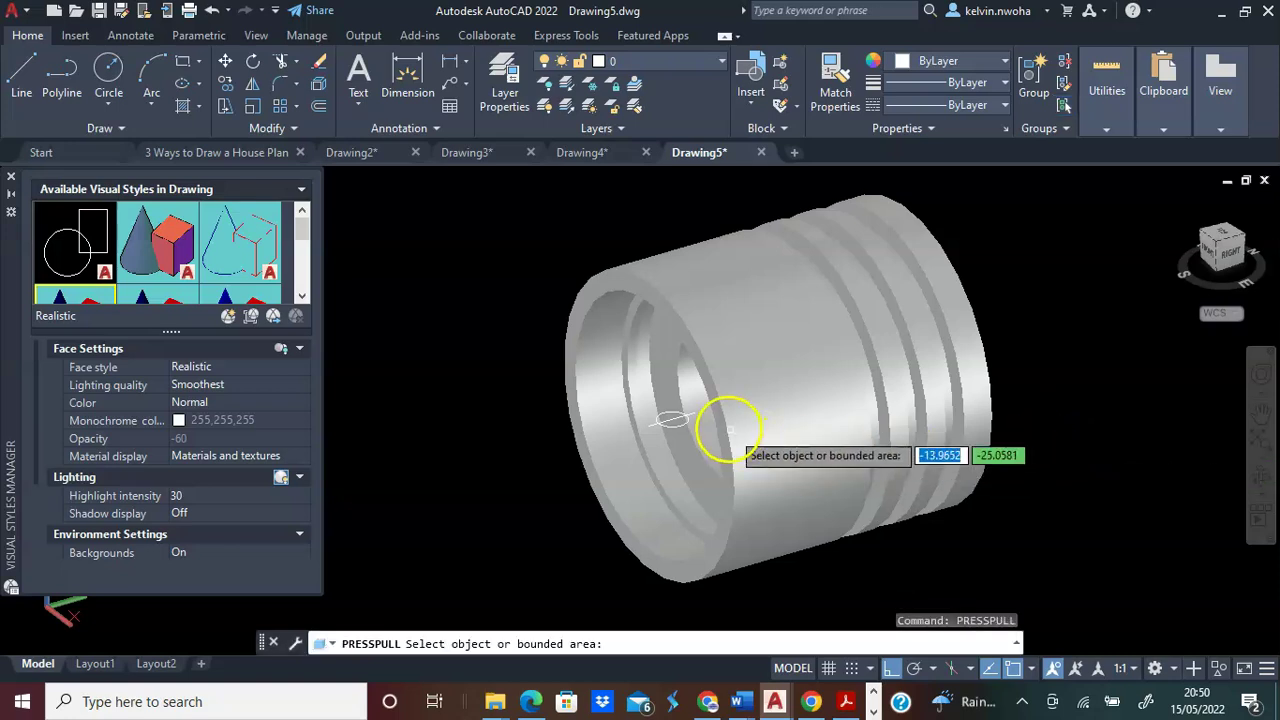
pyautogui.scroll(5, 700, 410)
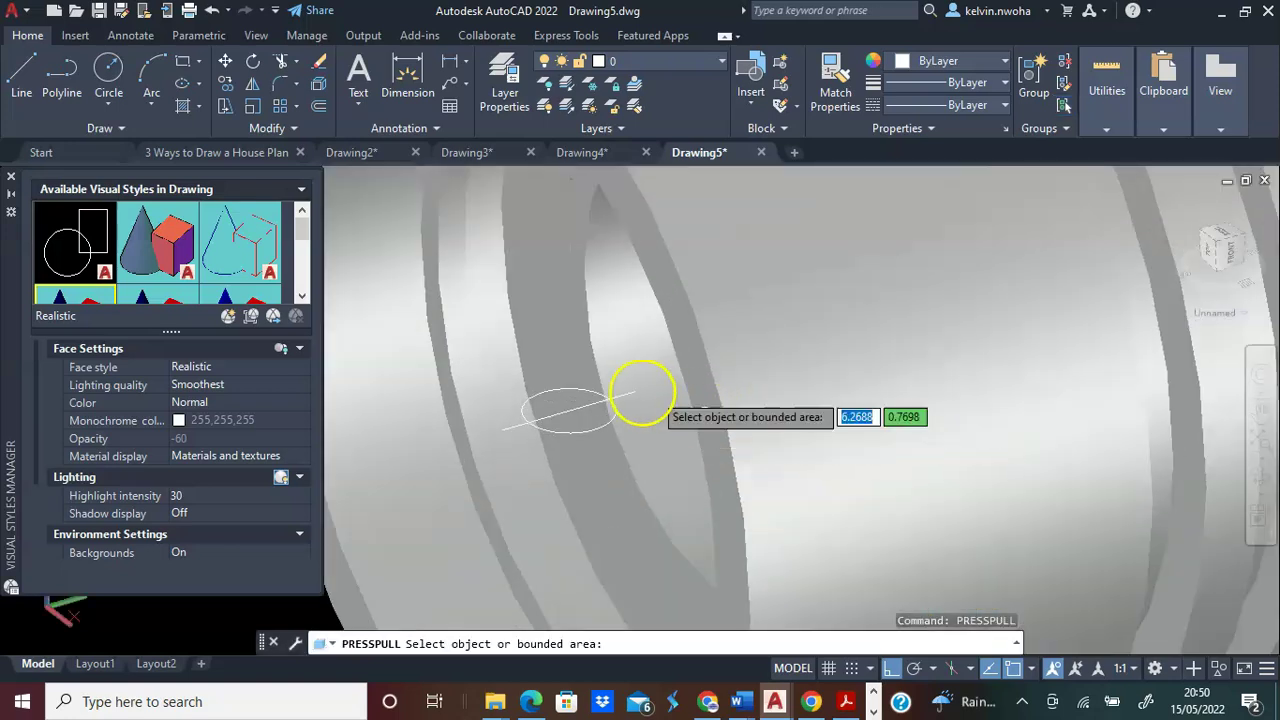
pyautogui.click(578, 390)
pyautogui.scroll(-5, 580, 393)
pyautogui.scroll(-5, 573, 318)
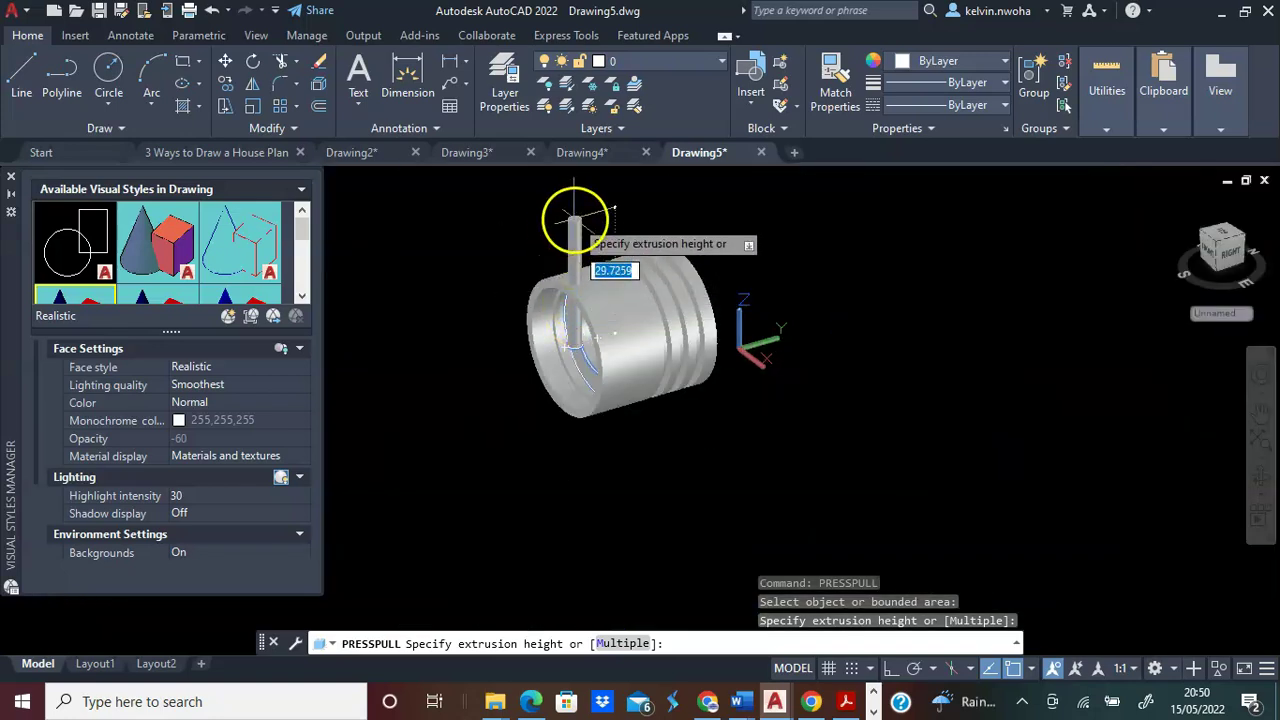
pyautogui.click(571, 214)
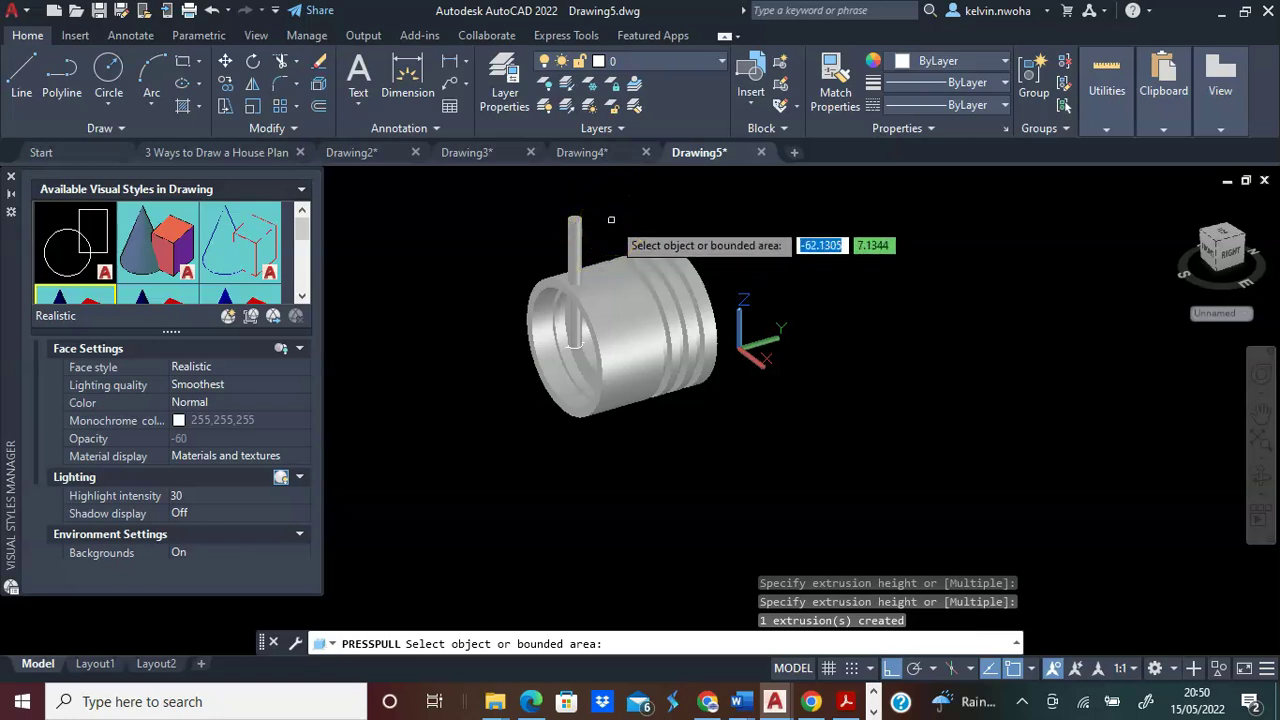
pyautogui.press('Return')
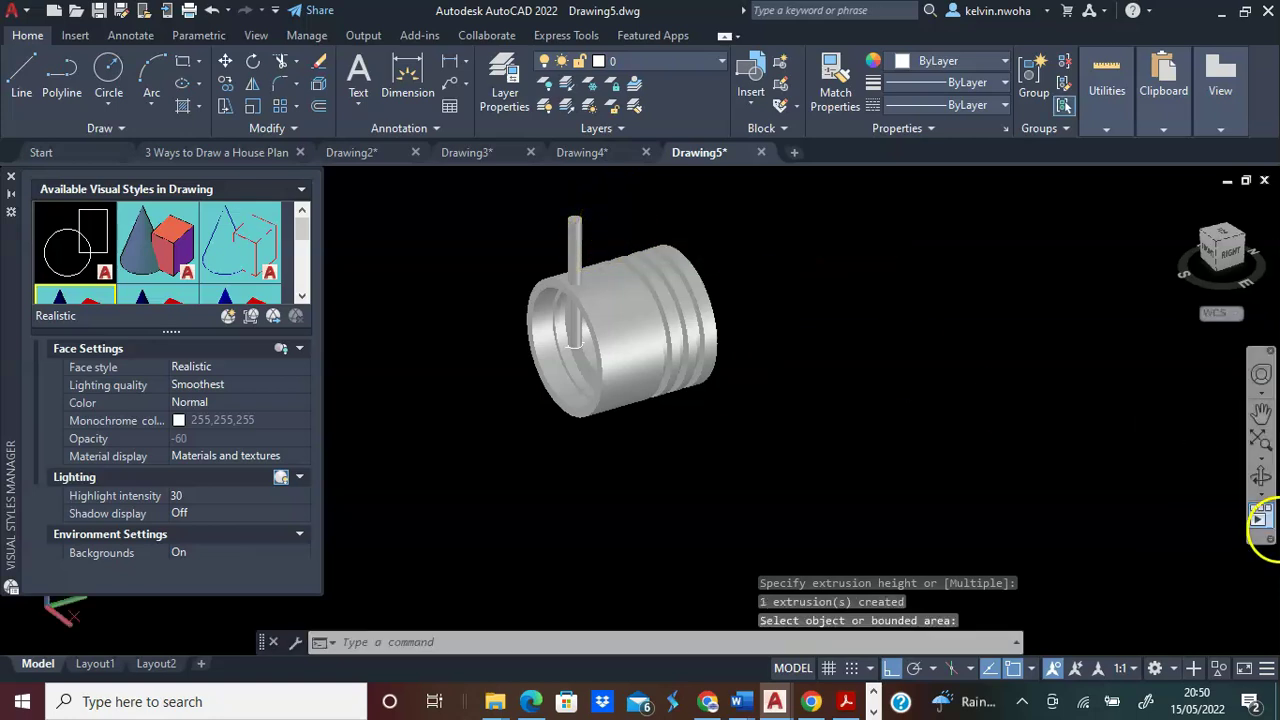
# Press-pull one half of the circle in the lowest recess downward so it passes out through the opposite piston wall.
pyautogui.click(1260, 478)
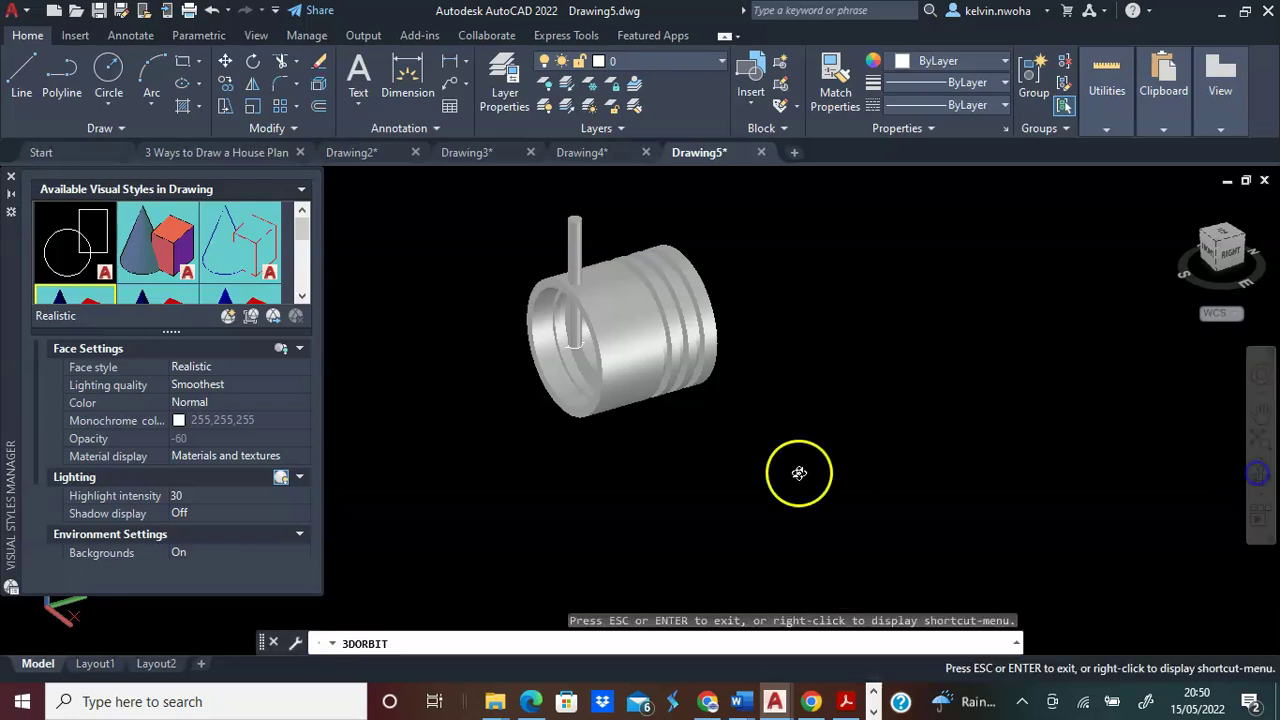
pyautogui.moveTo(603, 434); pyautogui.dragTo(612, 365)
pyautogui.scroll(5, 585, 335)
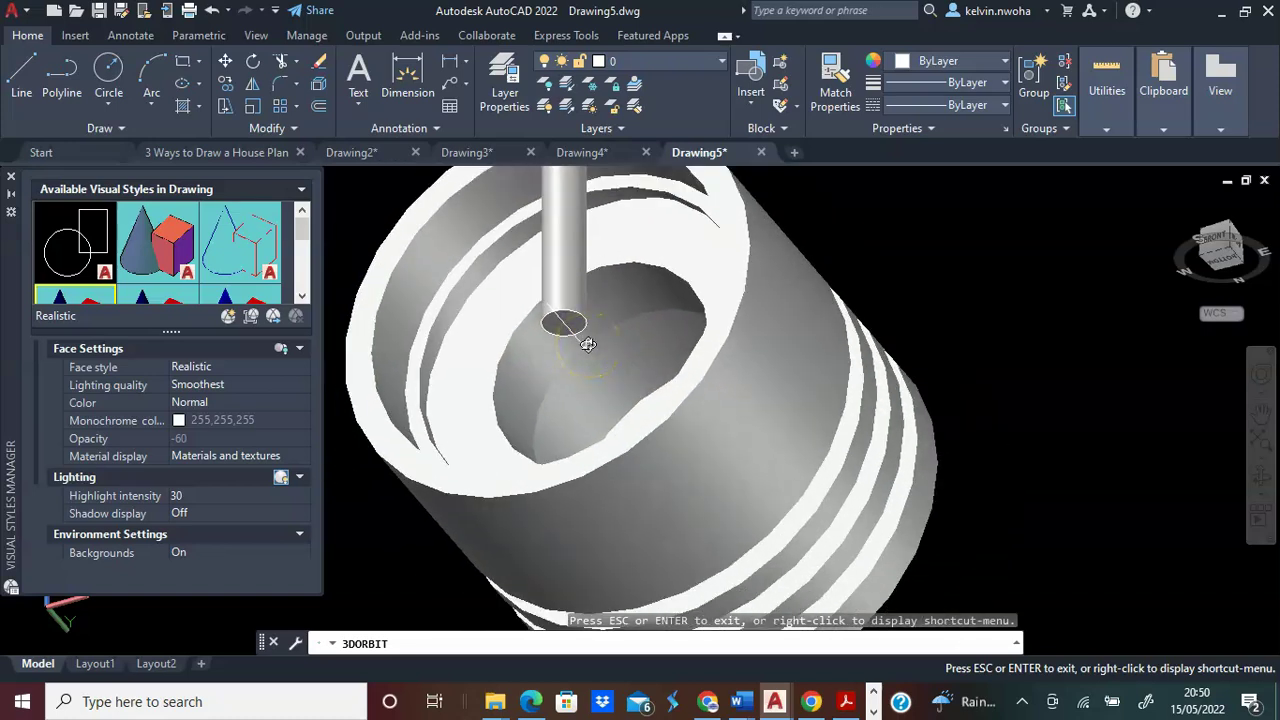
pyautogui.press('Escape')
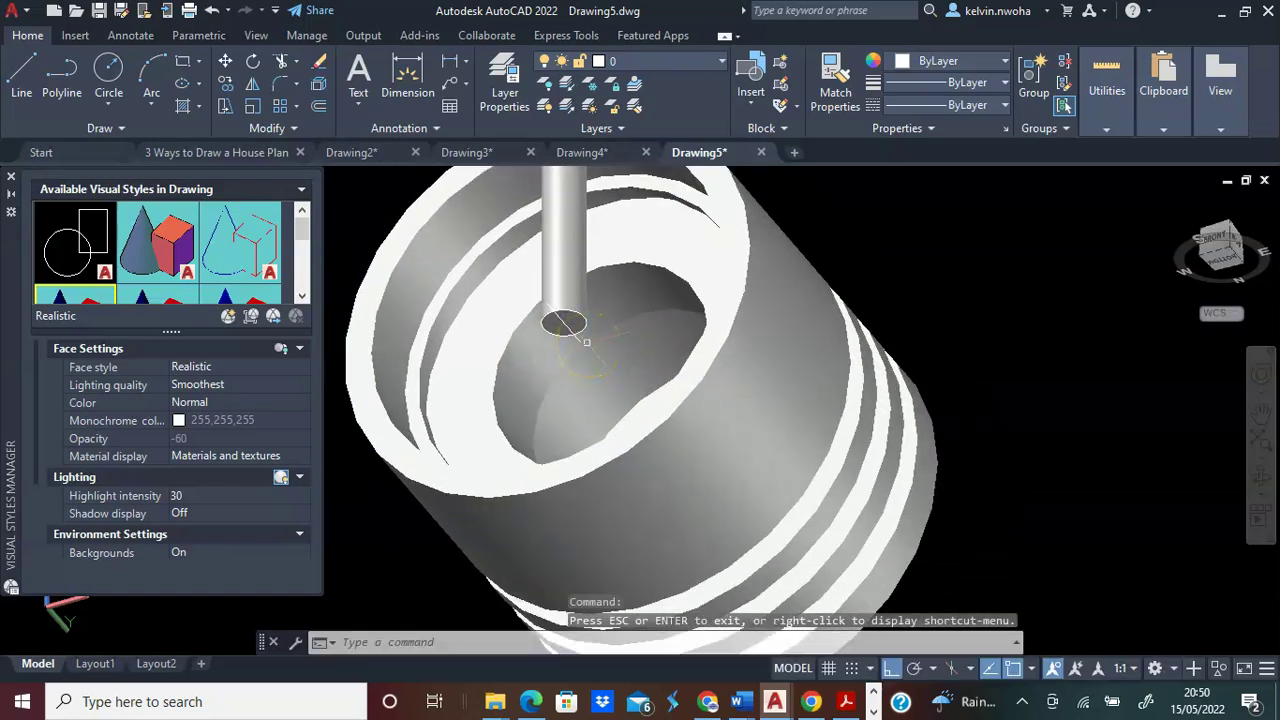
pyautogui.scroll(-2, 588, 344)
pyautogui.scroll(-2, 800, 360)
pyautogui.scroll(1, 800, 360)
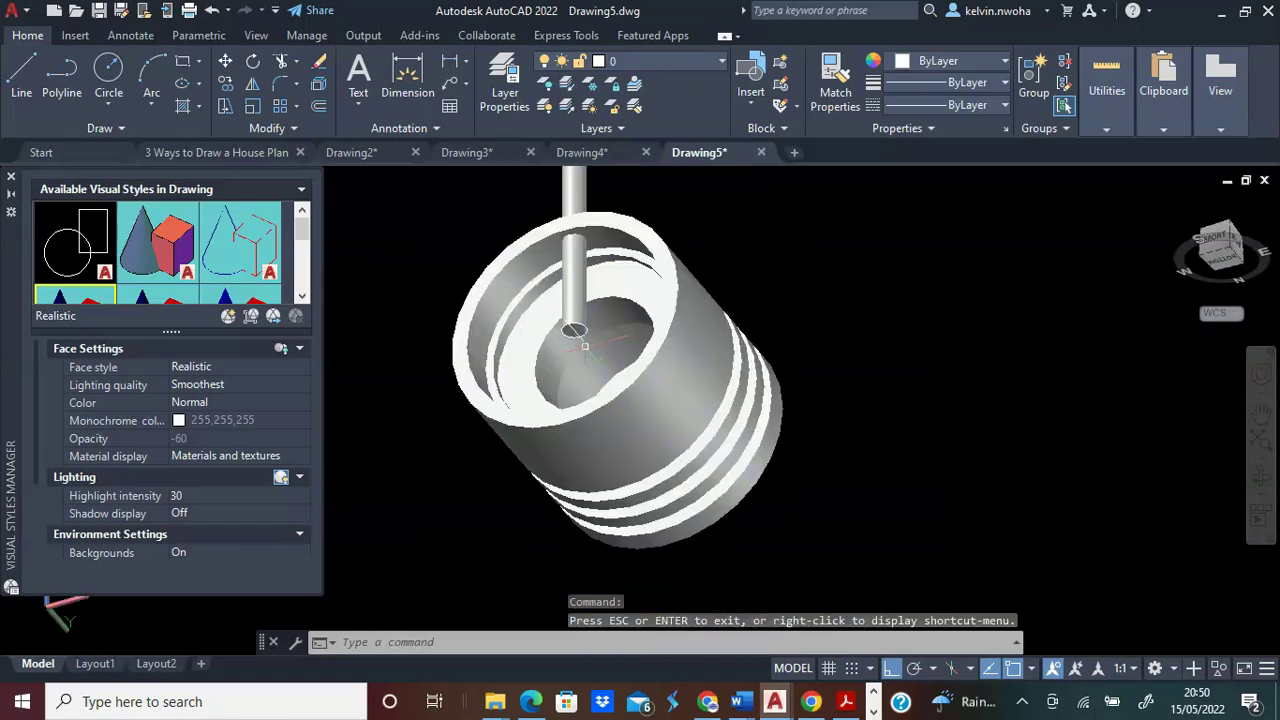
pyautogui.write('pr')
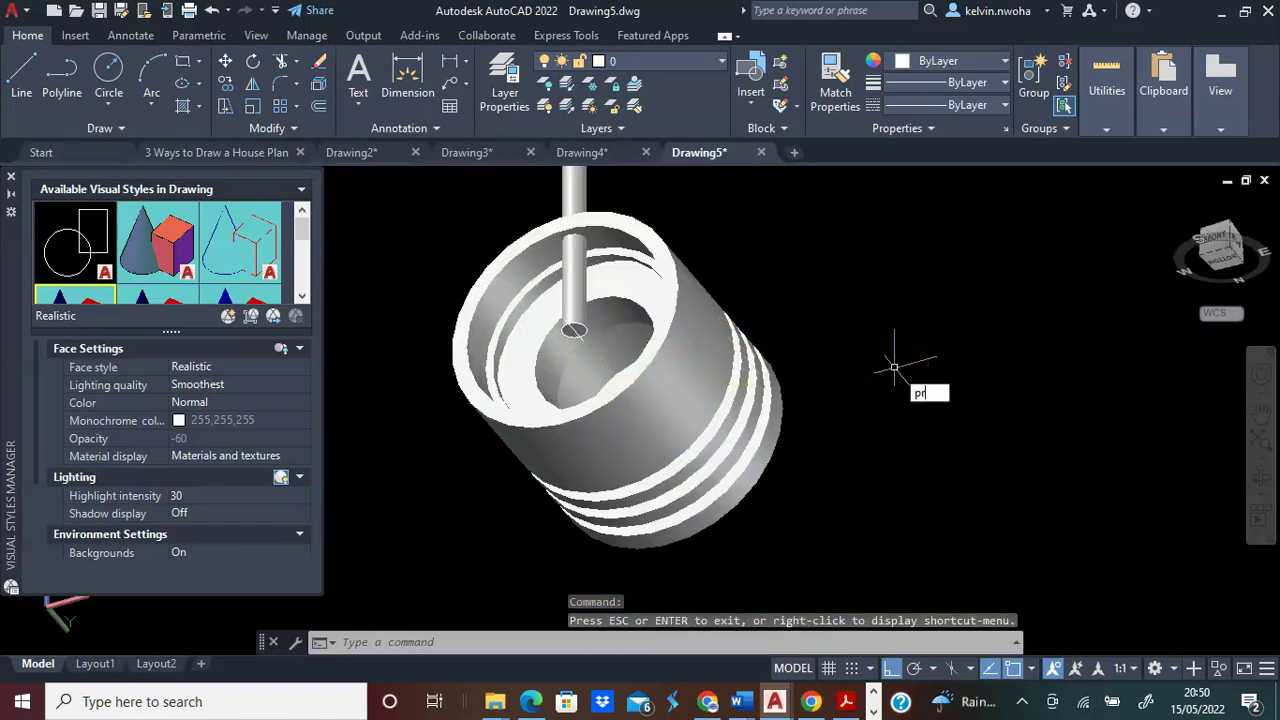
pyautogui.write('esspull')
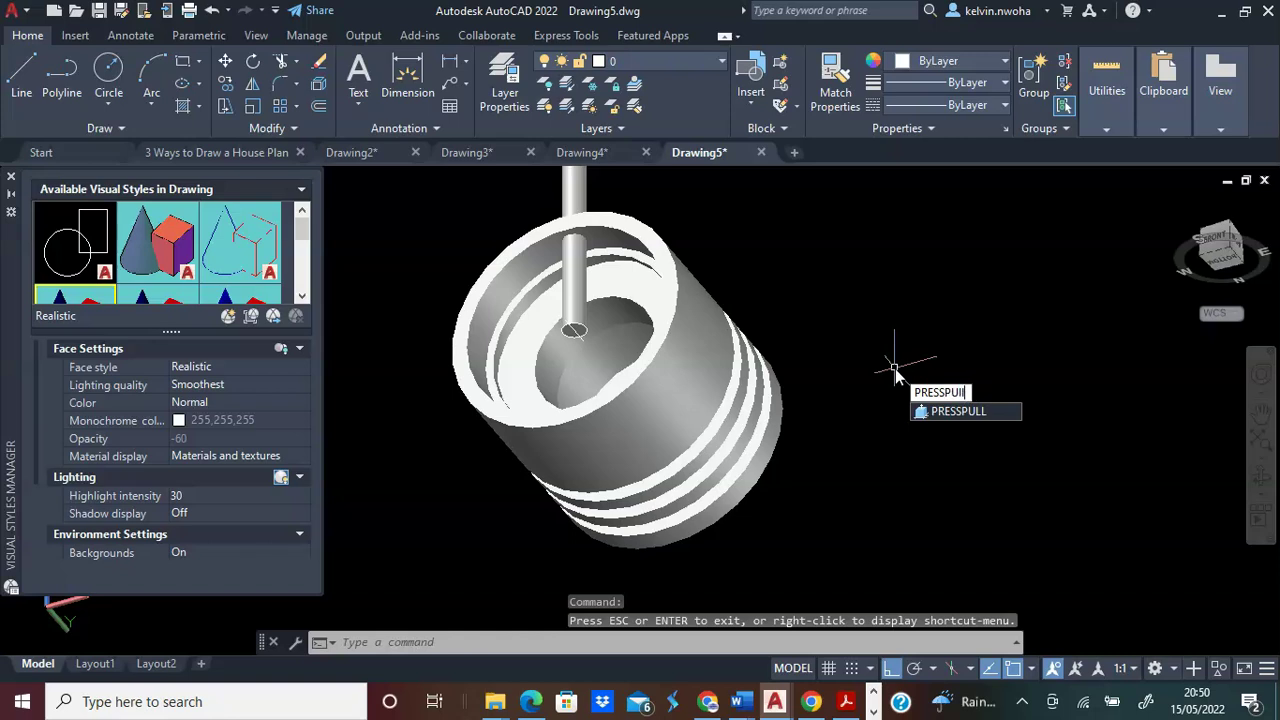
pyautogui.press('Return')
pyautogui.scroll(3, 560, 400)
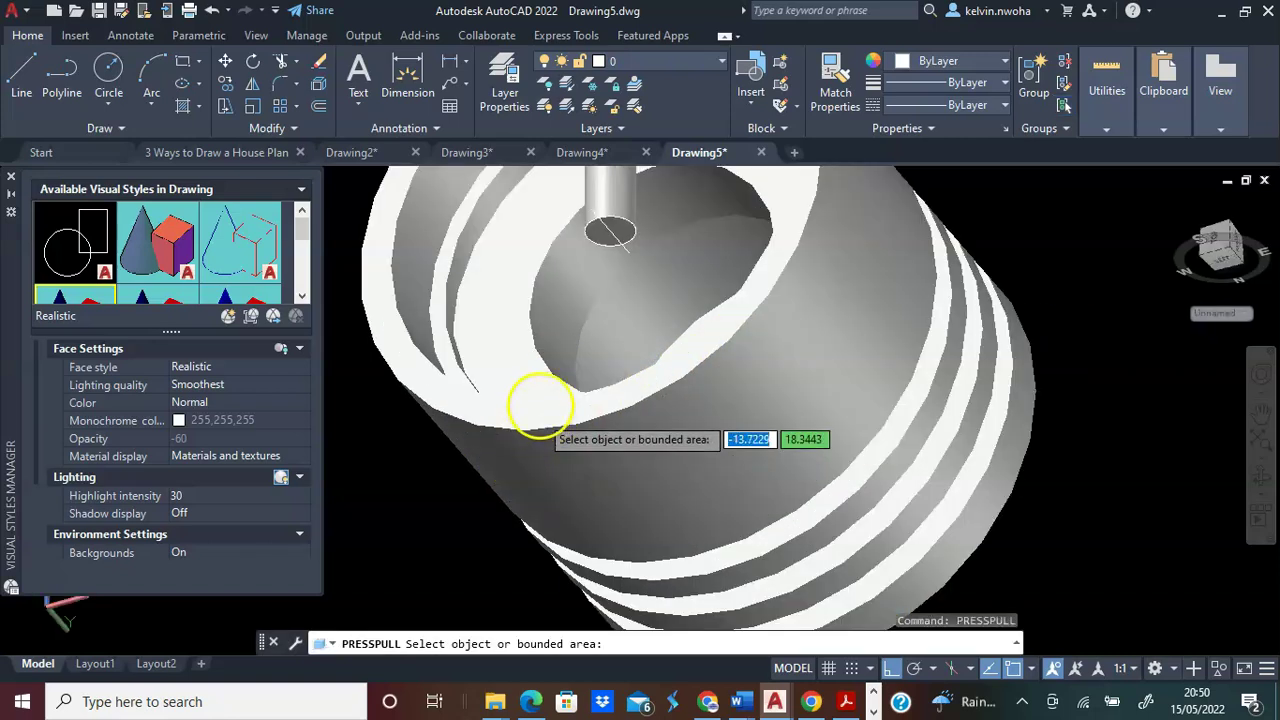
pyautogui.click(598, 238)
pyautogui.scroll(-3, 600, 237)
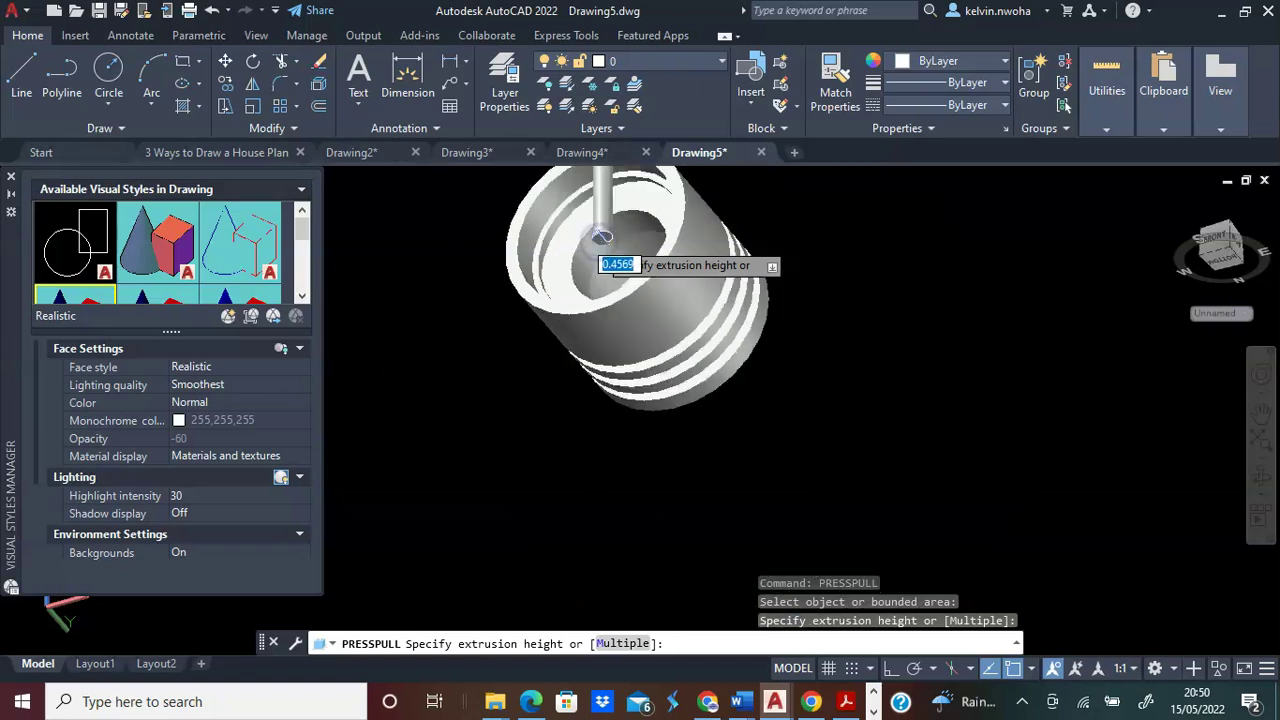
pyautogui.click(565, 430)
# Press-pull the remaining half of the circle downward to the end of the half rod, completing the round rod.
pyautogui.scroll(5, 600, 230)
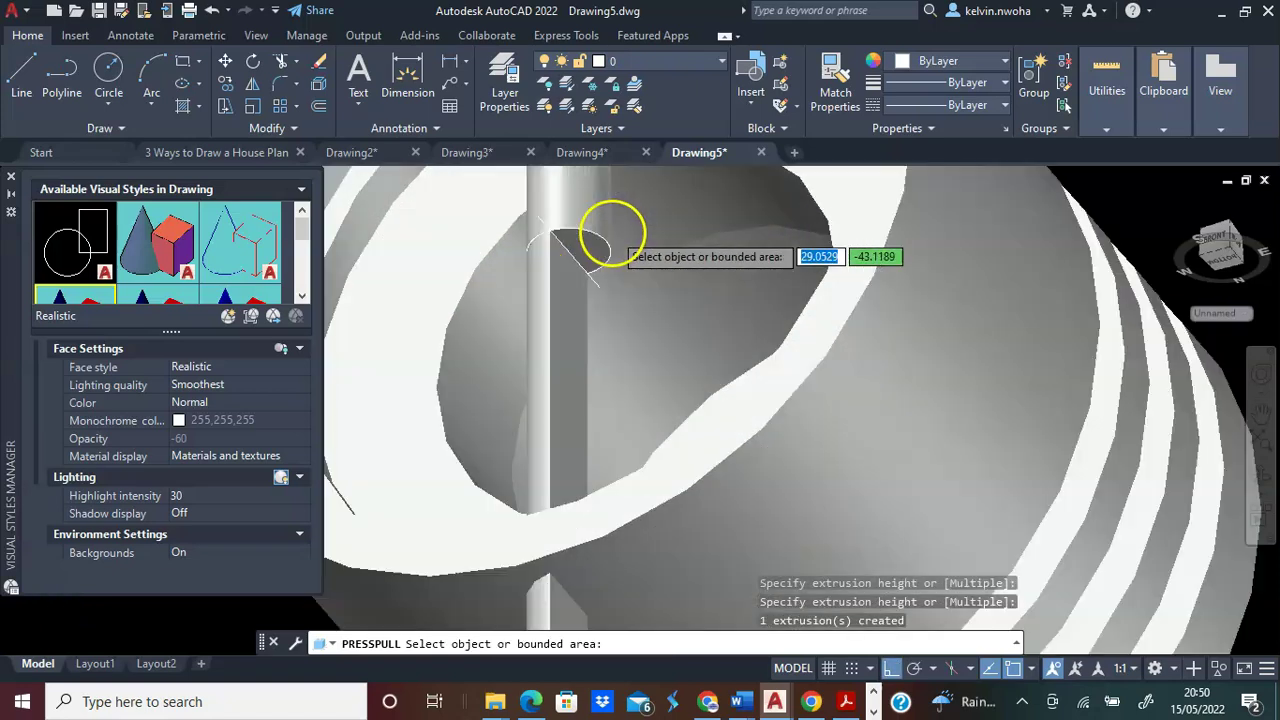
pyautogui.click(575, 259)
pyautogui.scroll(-3, 571, 255)
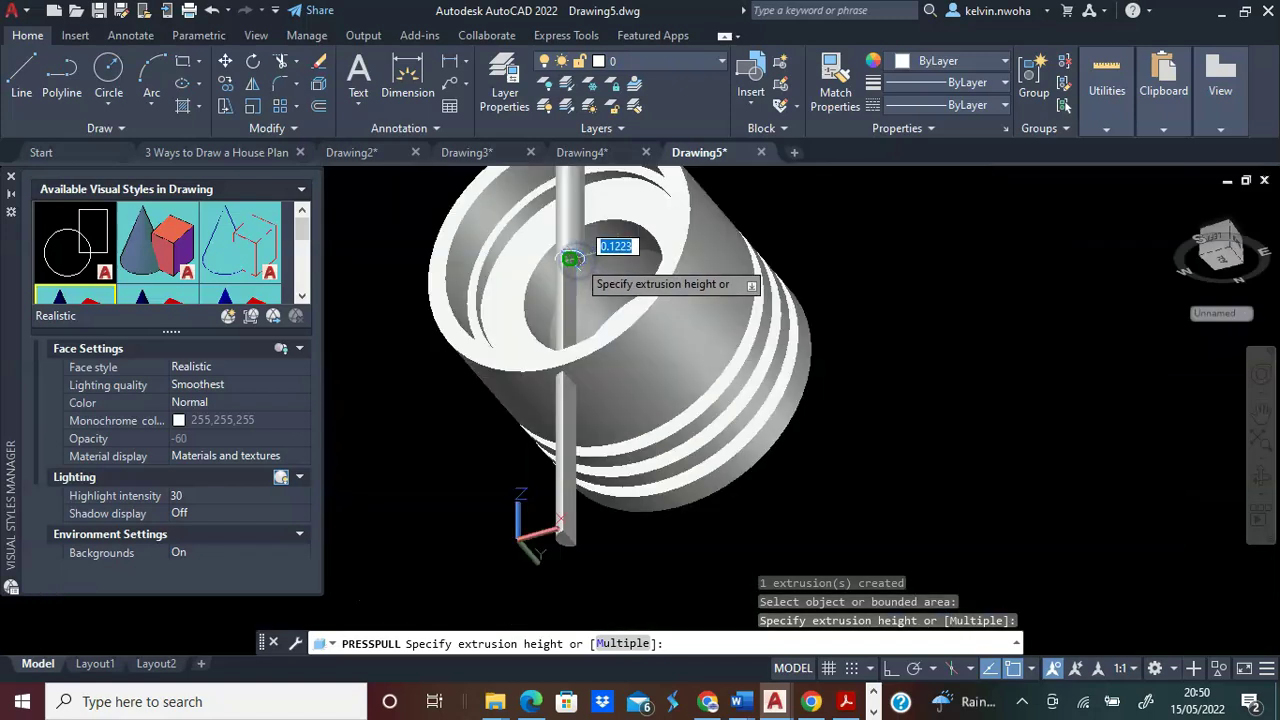
pyautogui.scroll(4, 565, 432)
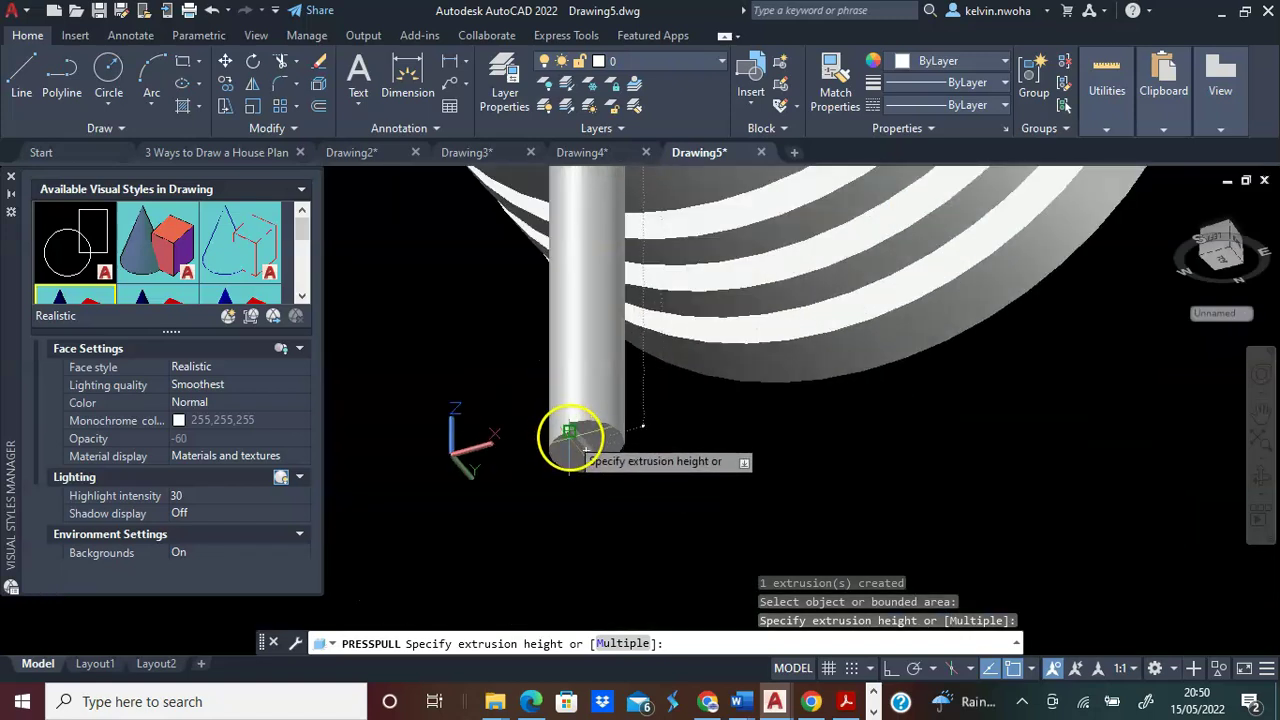
pyautogui.click(573, 430)
pyautogui.scroll(-3, 589, 480)
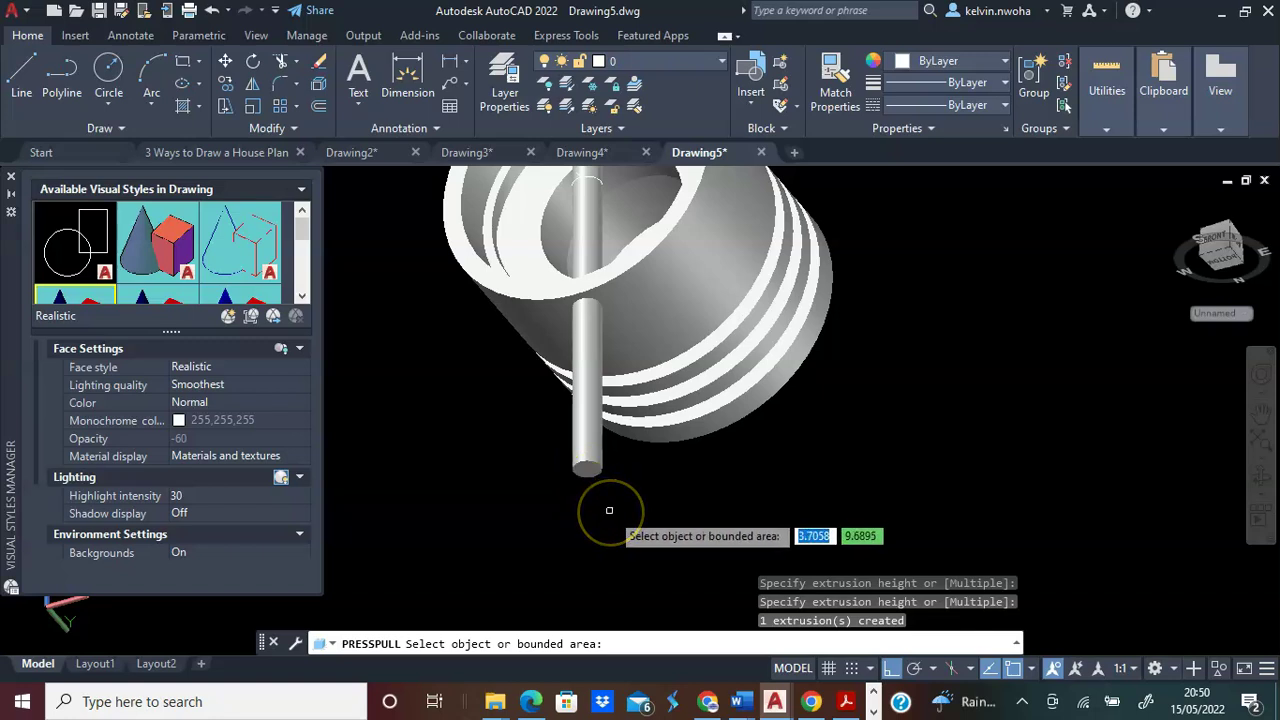
pyautogui.press('Return')
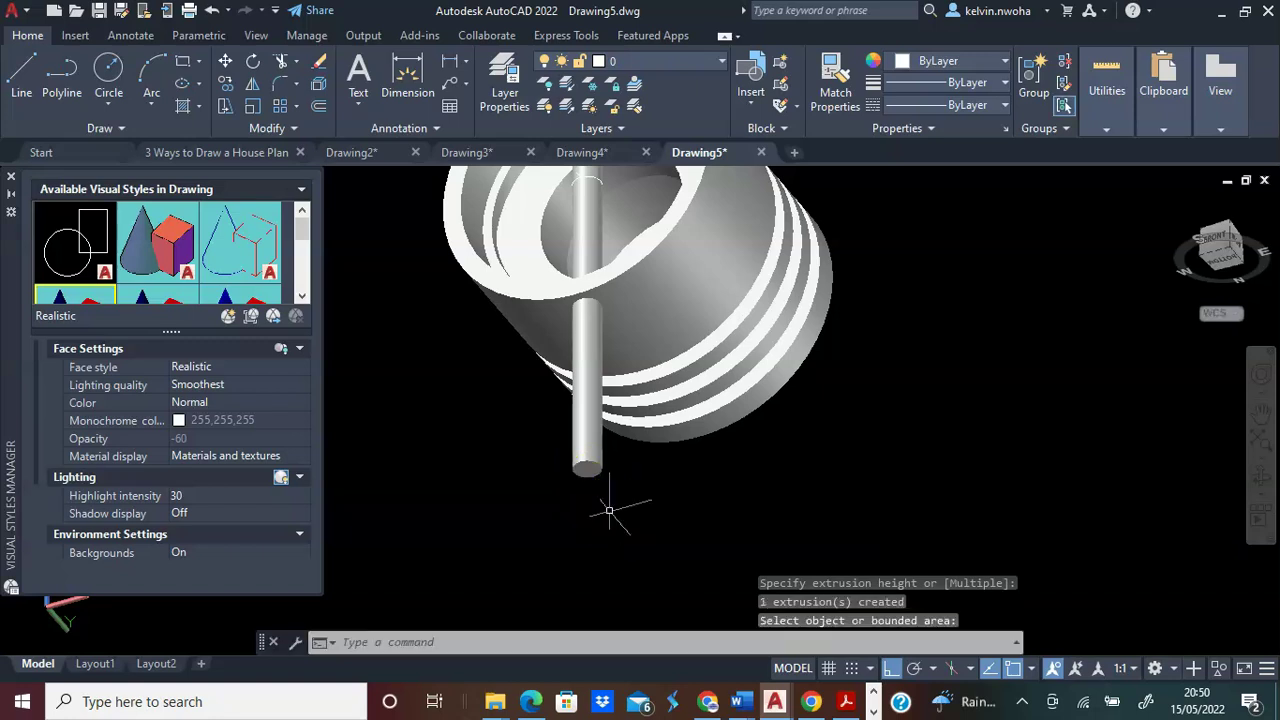
# Subtract the upward and downward rods from the piston to cut round holes through both sides of its wall.
pyautogui.scroll(-2, 614, 511)
pyautogui.keyDown('shift'); pyautogui.moveTo(614, 511); pyautogui.dragTo(671, 386, button='middle'); pyautogui.keyUp('shift')
pyautogui.scroll(3, 778, 316)
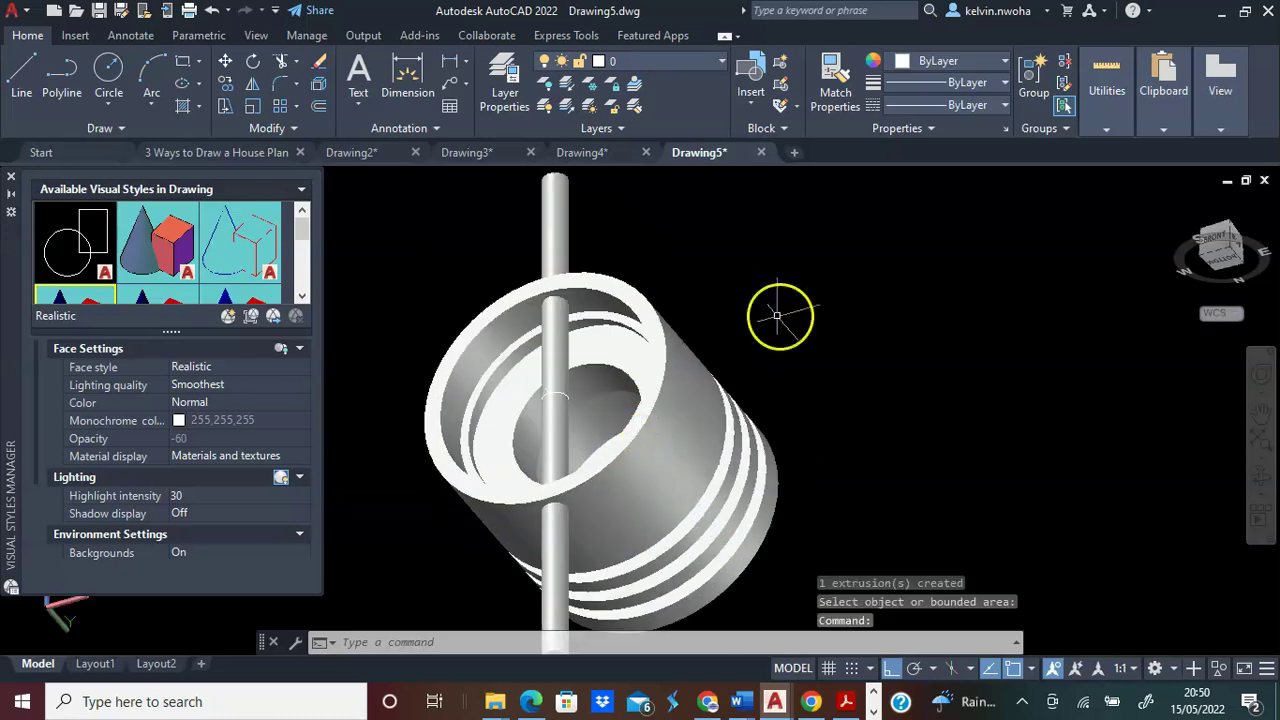
pyautogui.write('SUBTRa')
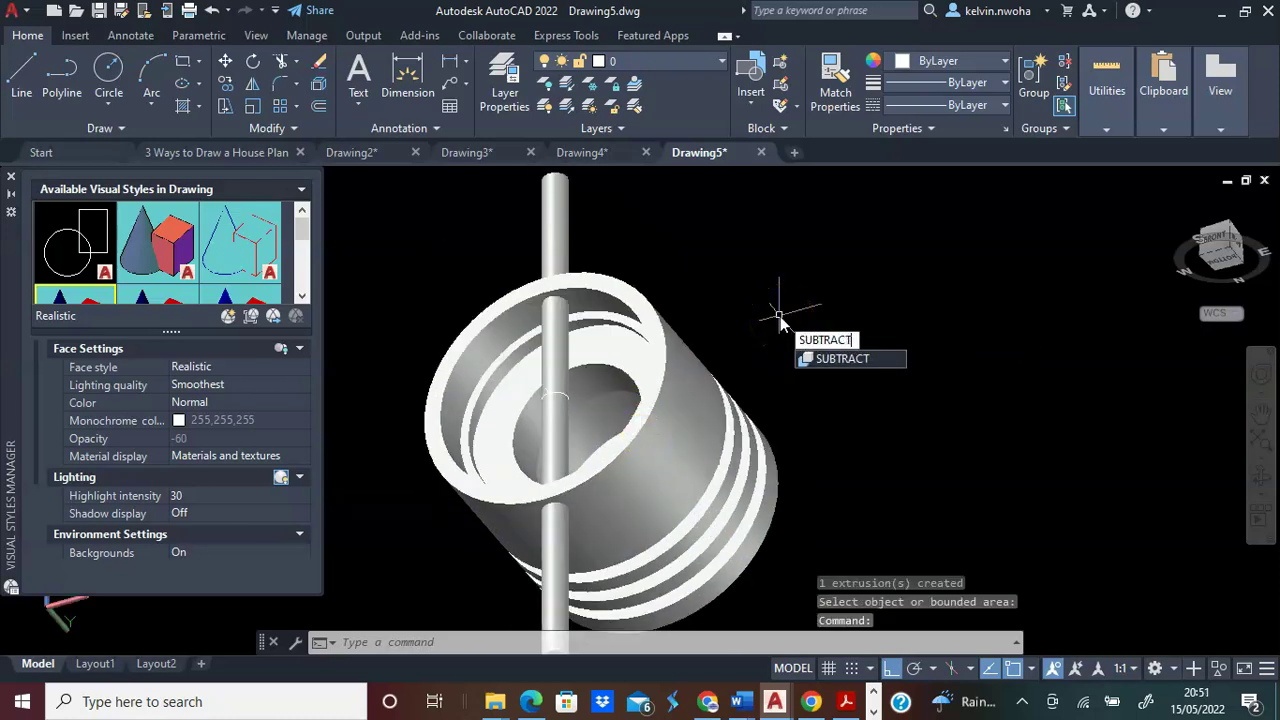
pyautogui.write('CT')
pyautogui.press('Return')
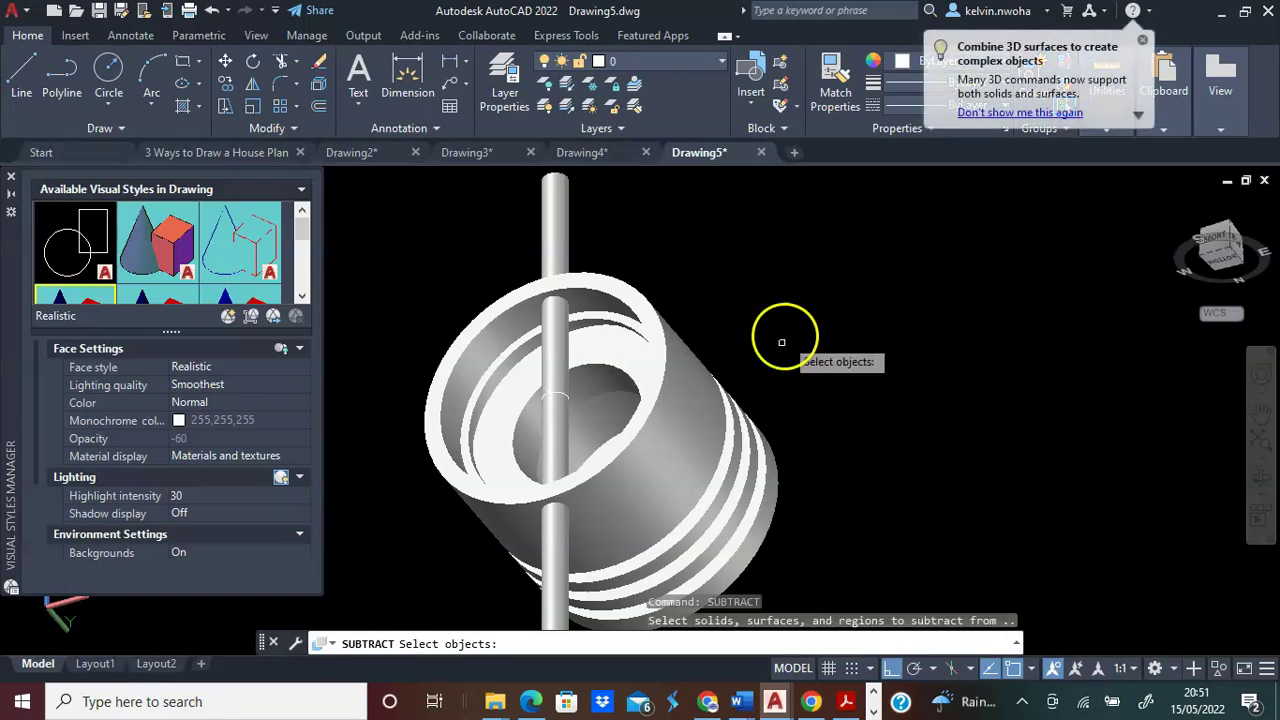
pyautogui.click(699, 400)
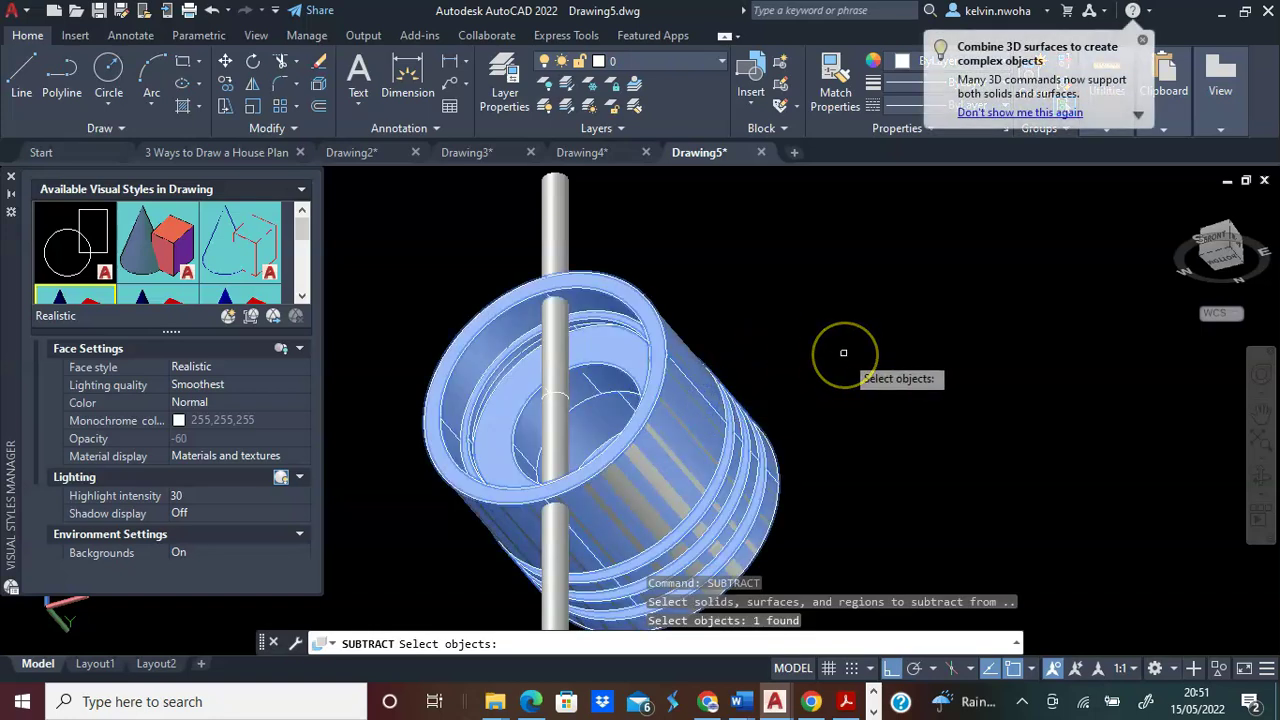
pyautogui.press('Return')
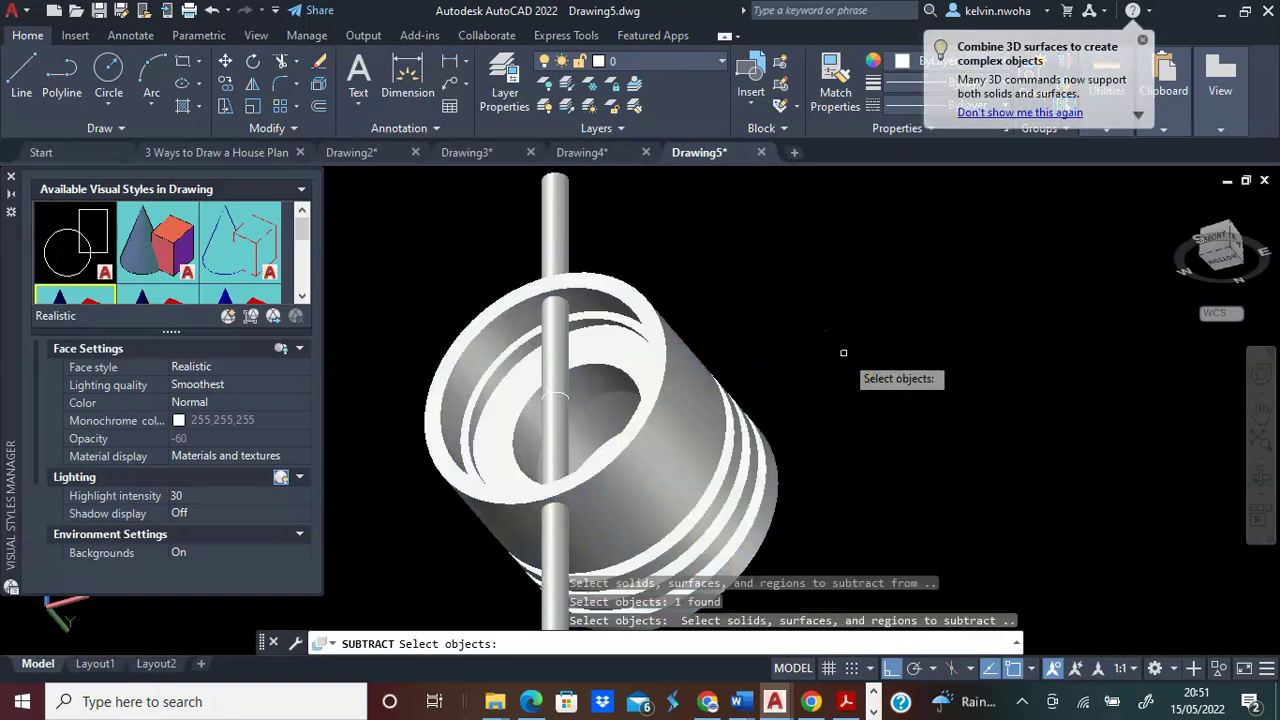
pyautogui.click(562, 221)
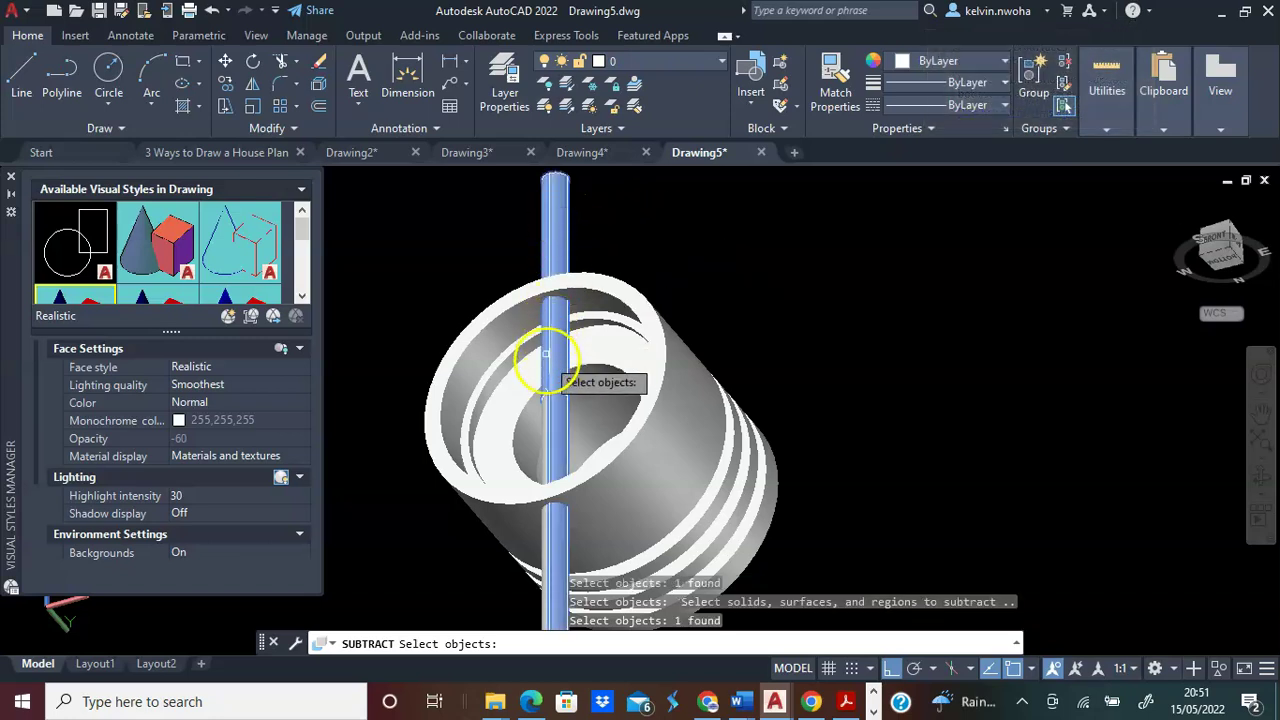
pyautogui.scroll(4, 543, 420)
pyautogui.doubleClick(569, 421)
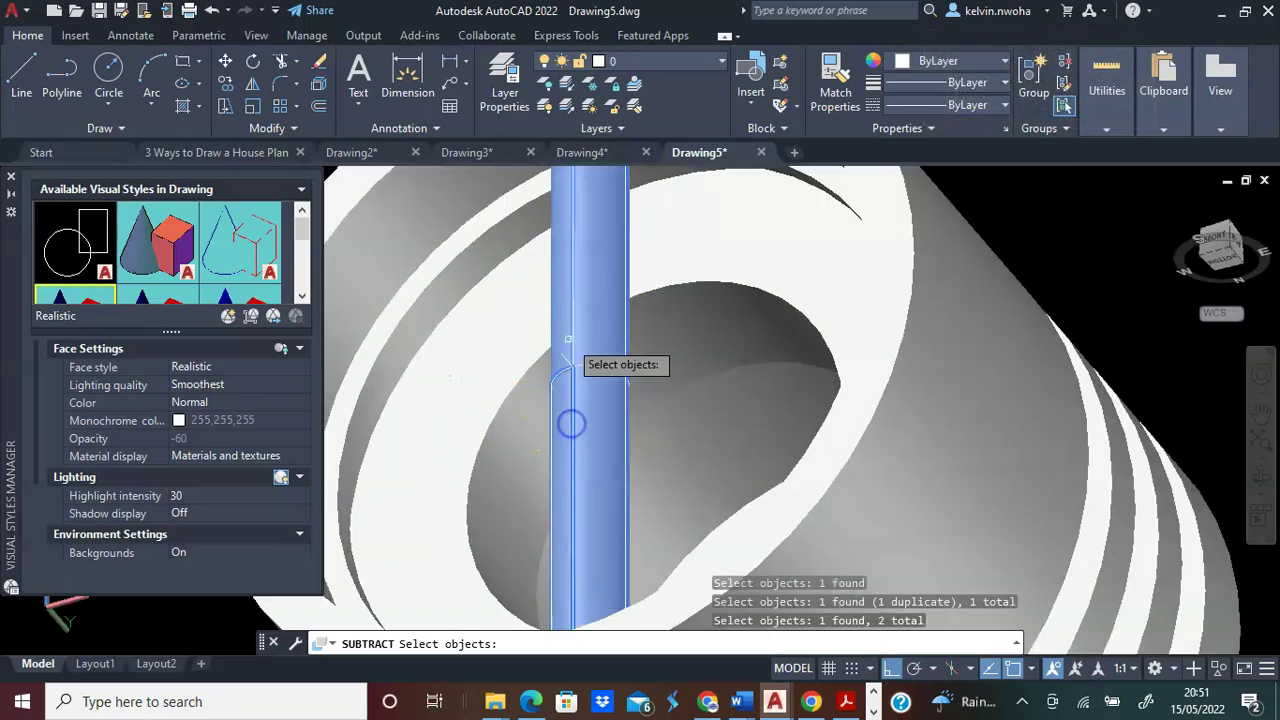
pyautogui.scroll(-5, 567, 340)
pyautogui.scroll(2, 634, 283)
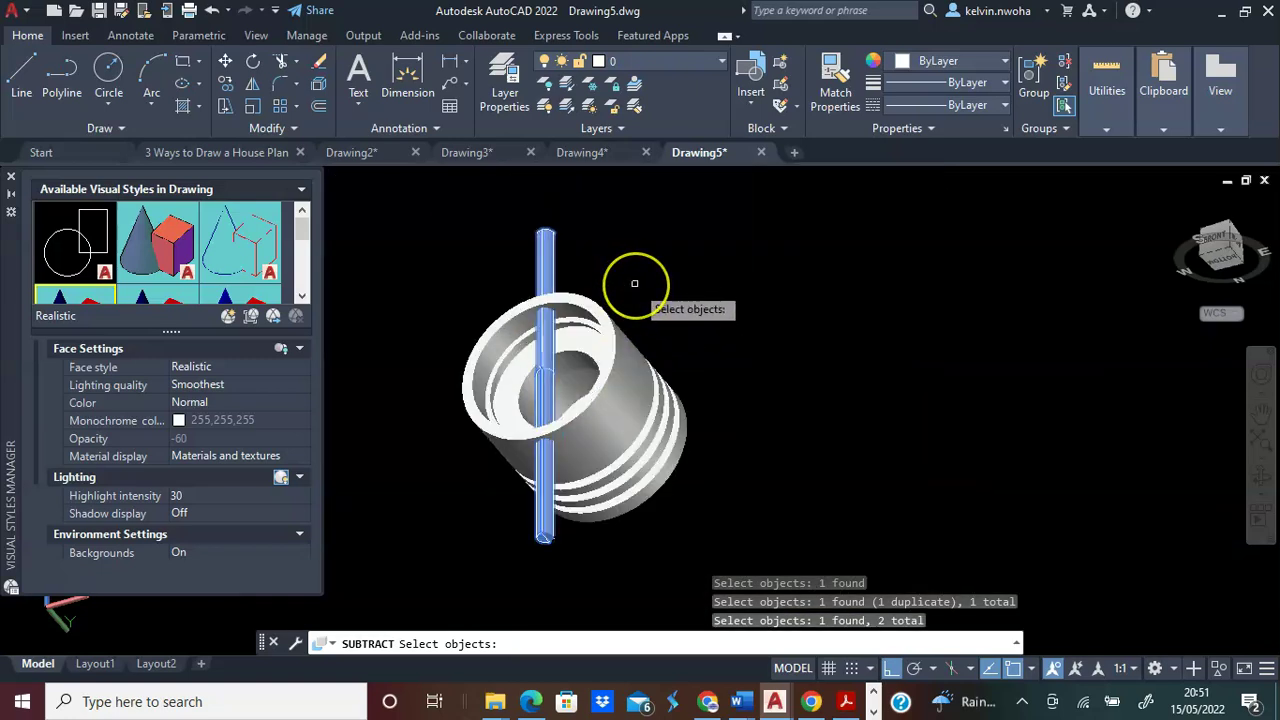
pyautogui.press('Return')
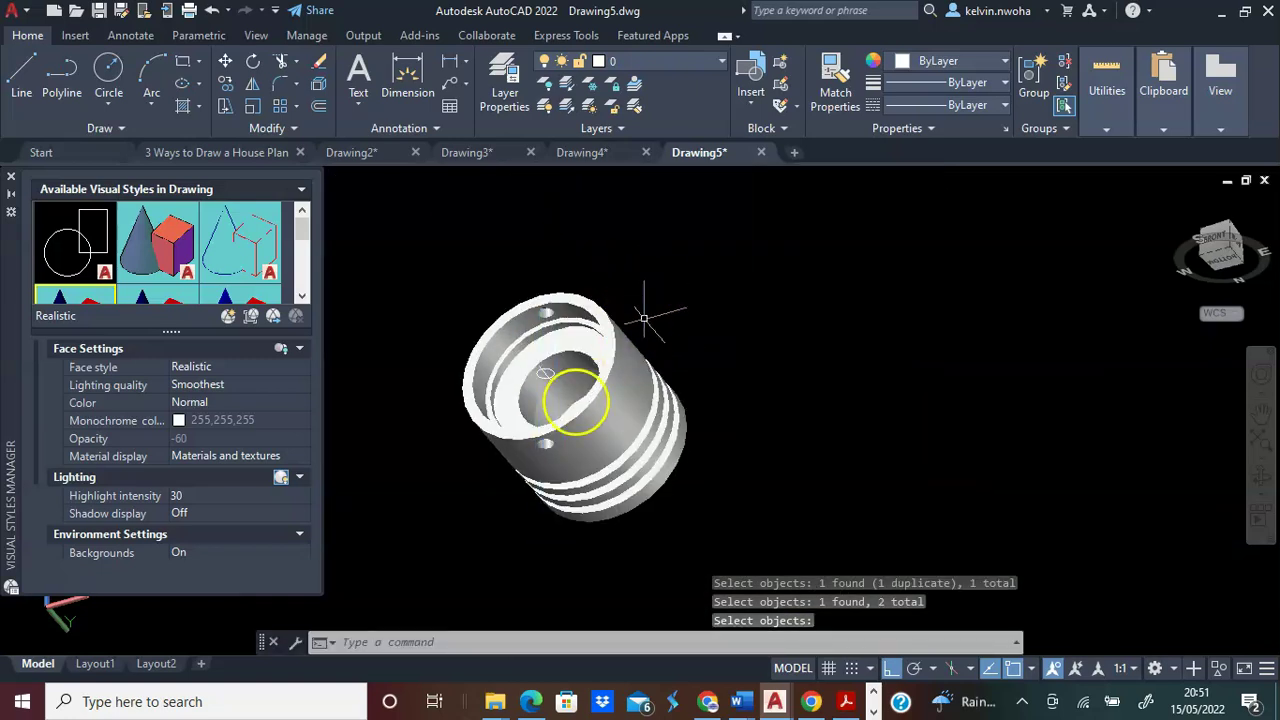
# Orient the piston in the top view with north up and apply the 2D Wireframe visual style.
pyautogui.scroll(1, 500, 451)
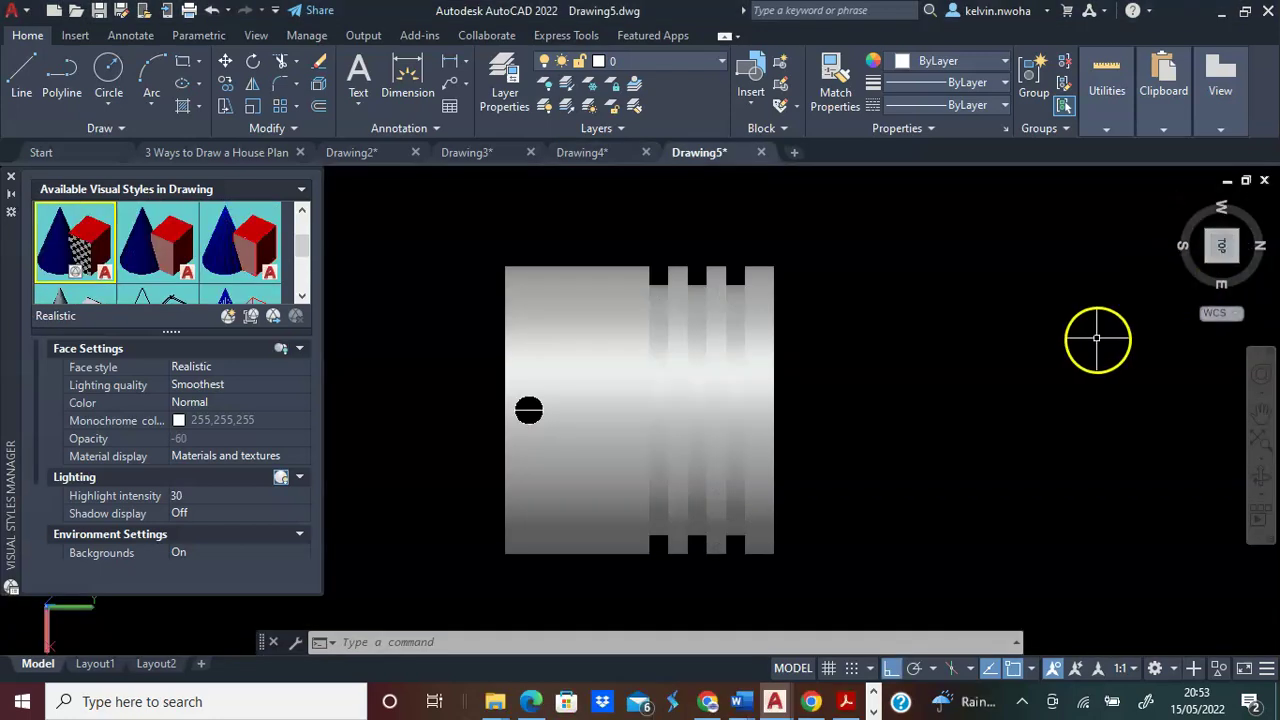
pyautogui.click(1238, 238)
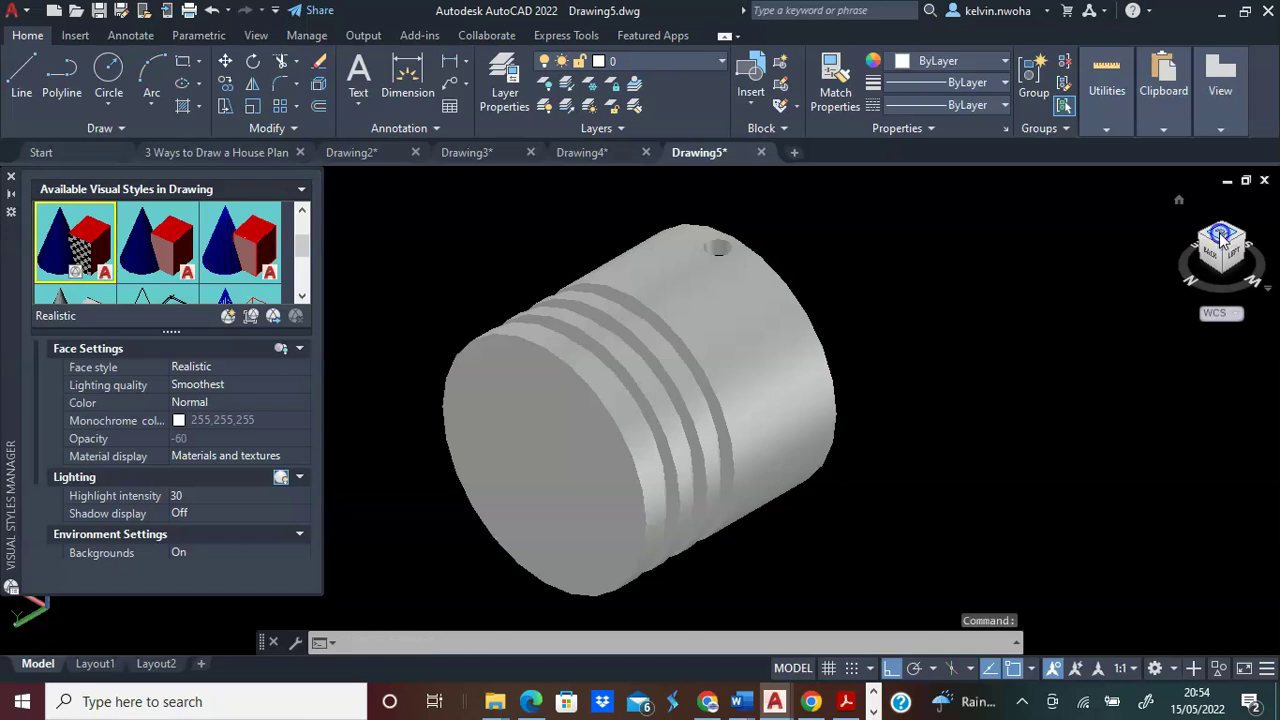
pyautogui.click(1220, 237)
pyautogui.click(1203, 243)
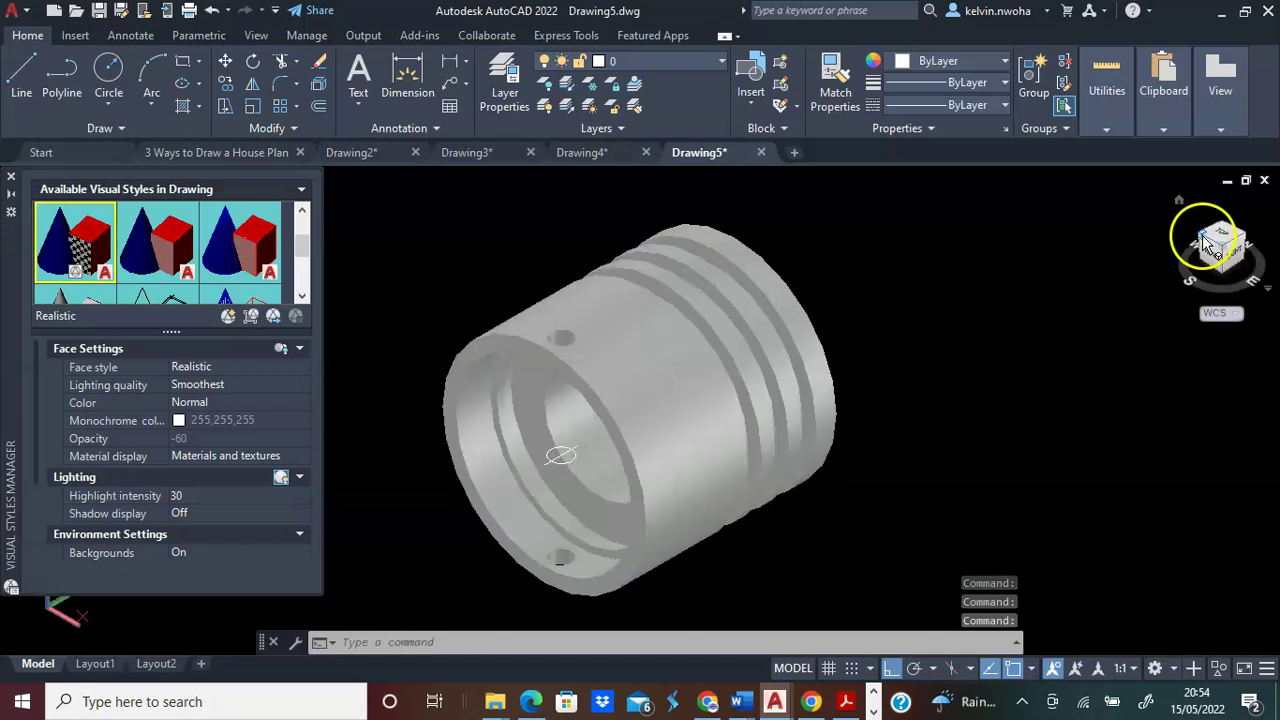
pyautogui.click(1202, 240)
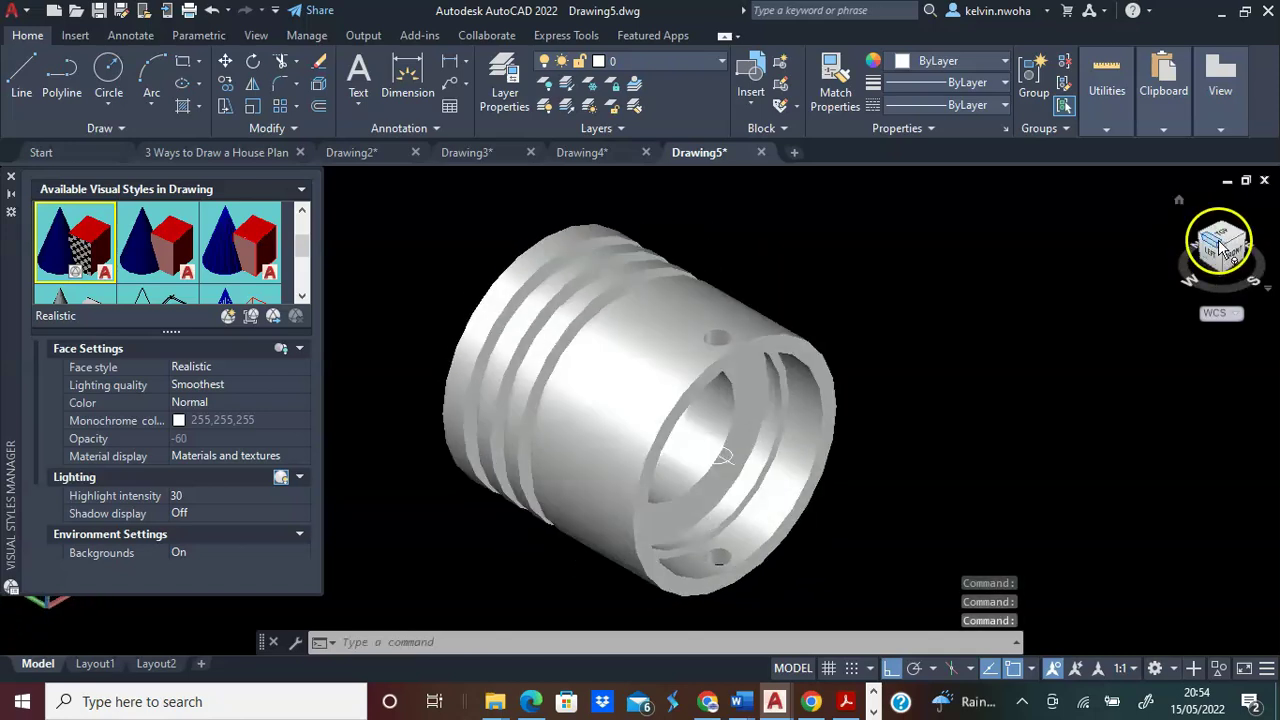
pyautogui.click(1224, 243)
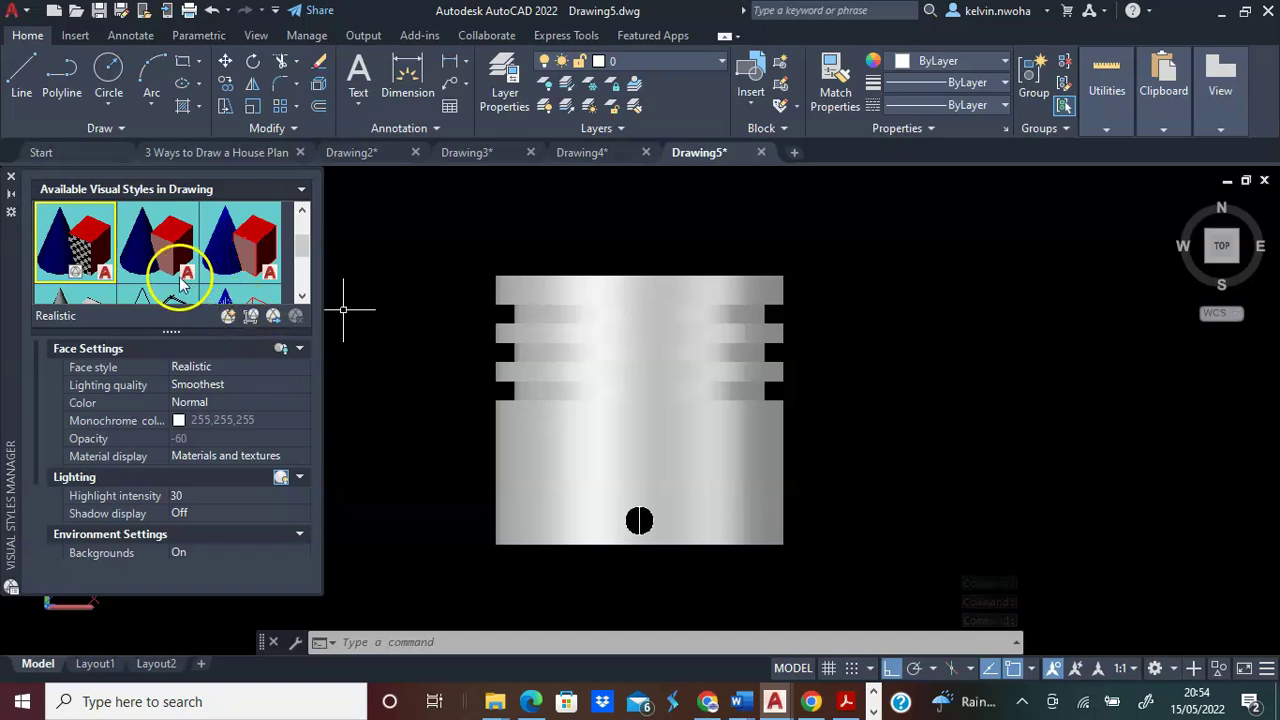
pyautogui.scroll(2, 160, 262)
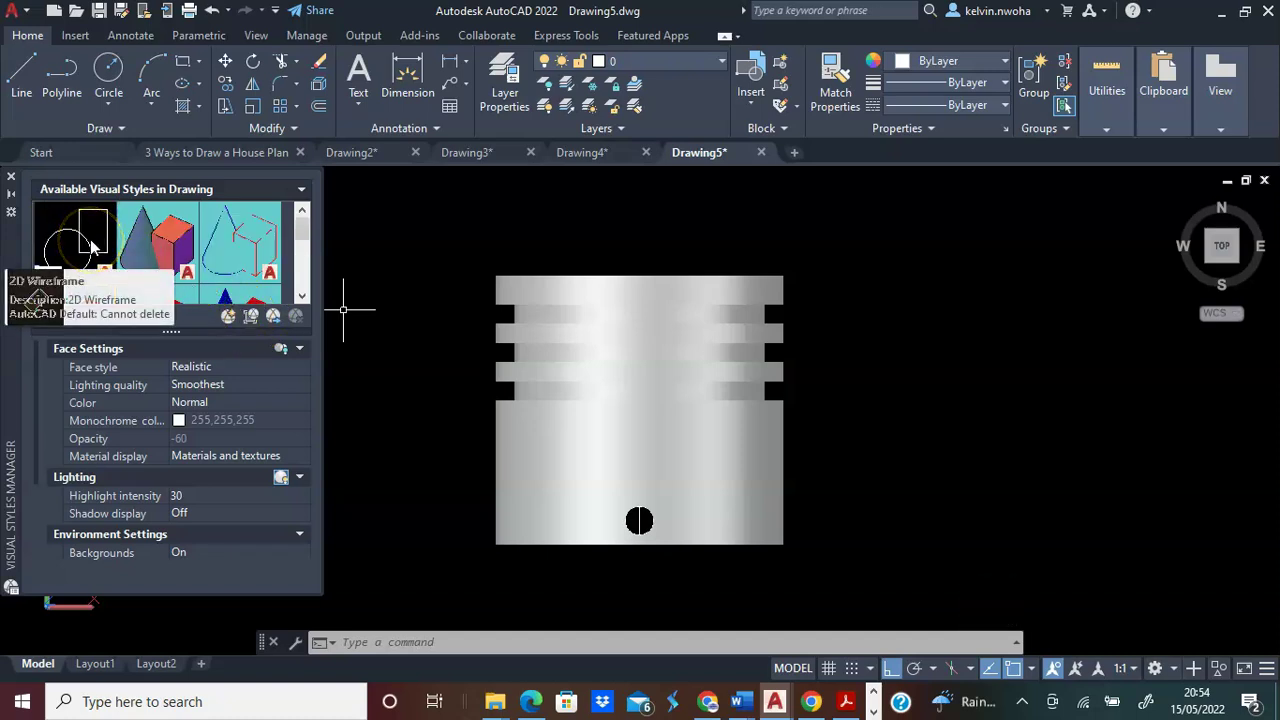
pyautogui.doubleClick(90, 245)
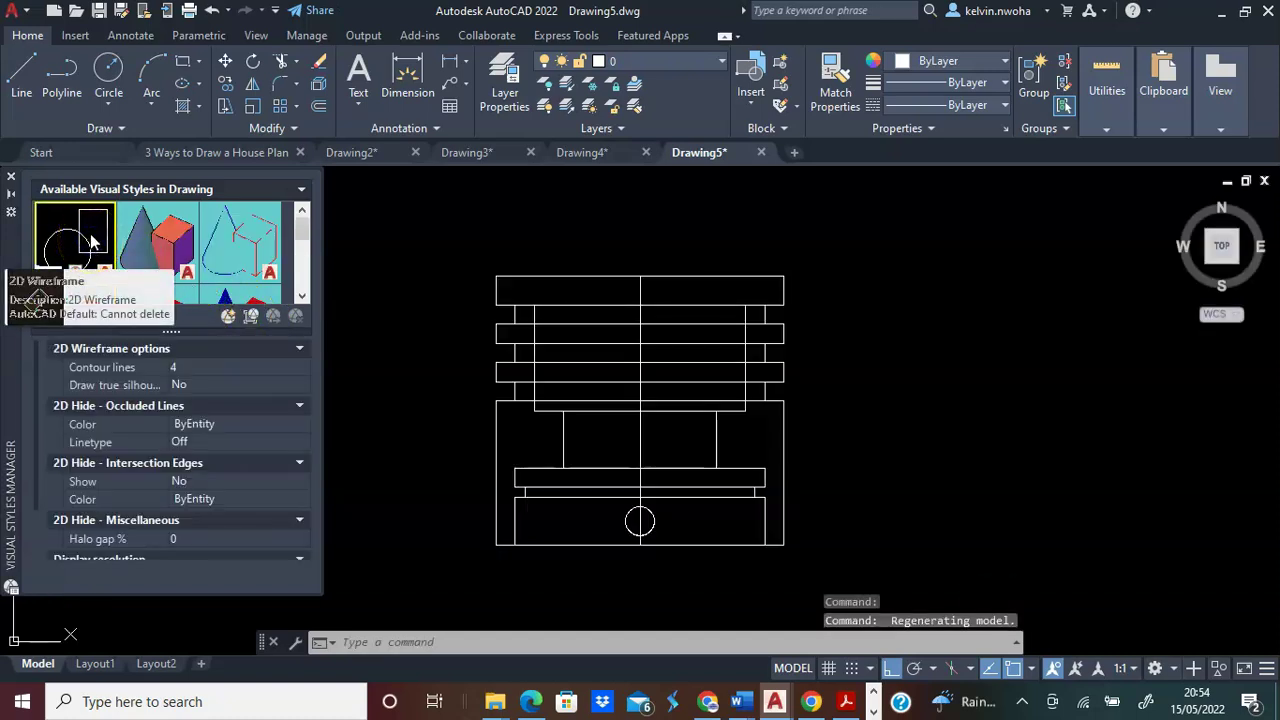
pyautogui.scroll(4, 673, 491)
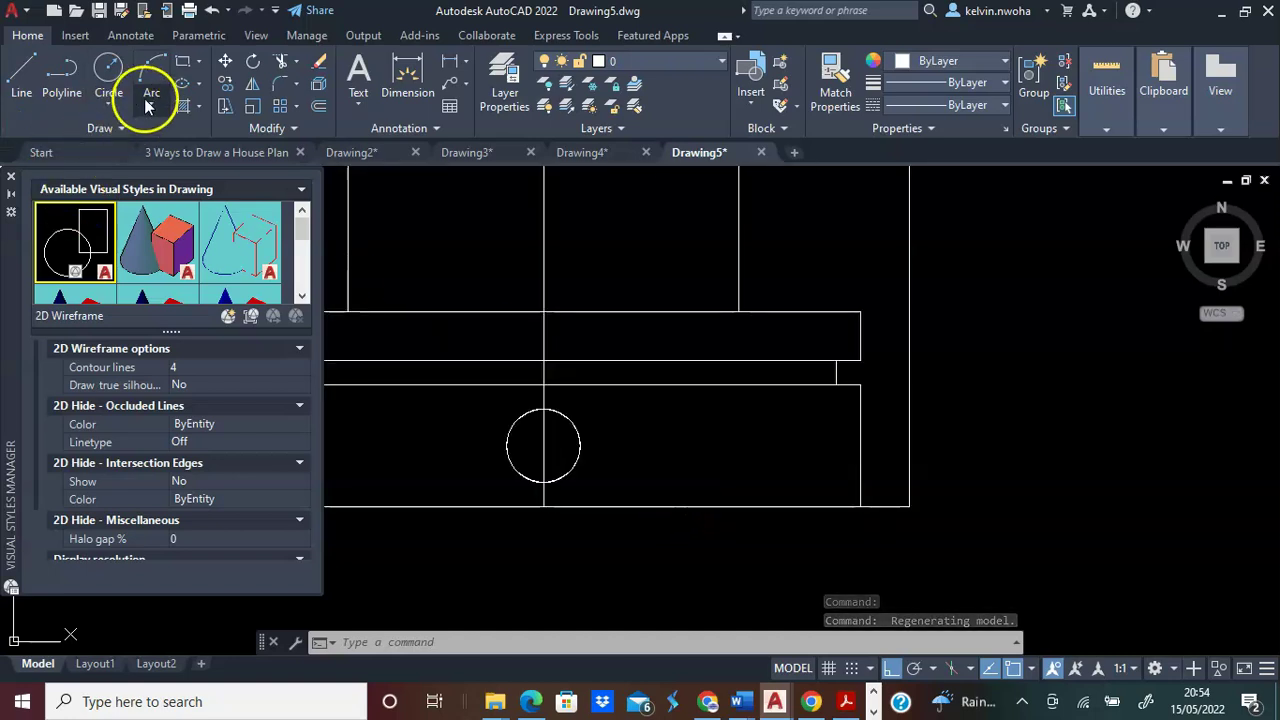
# Draw a 13 by 5 rectangle from the centre axis at the top of the lowest recess to the recess's lower right corner.
pyautogui.click(181, 67)
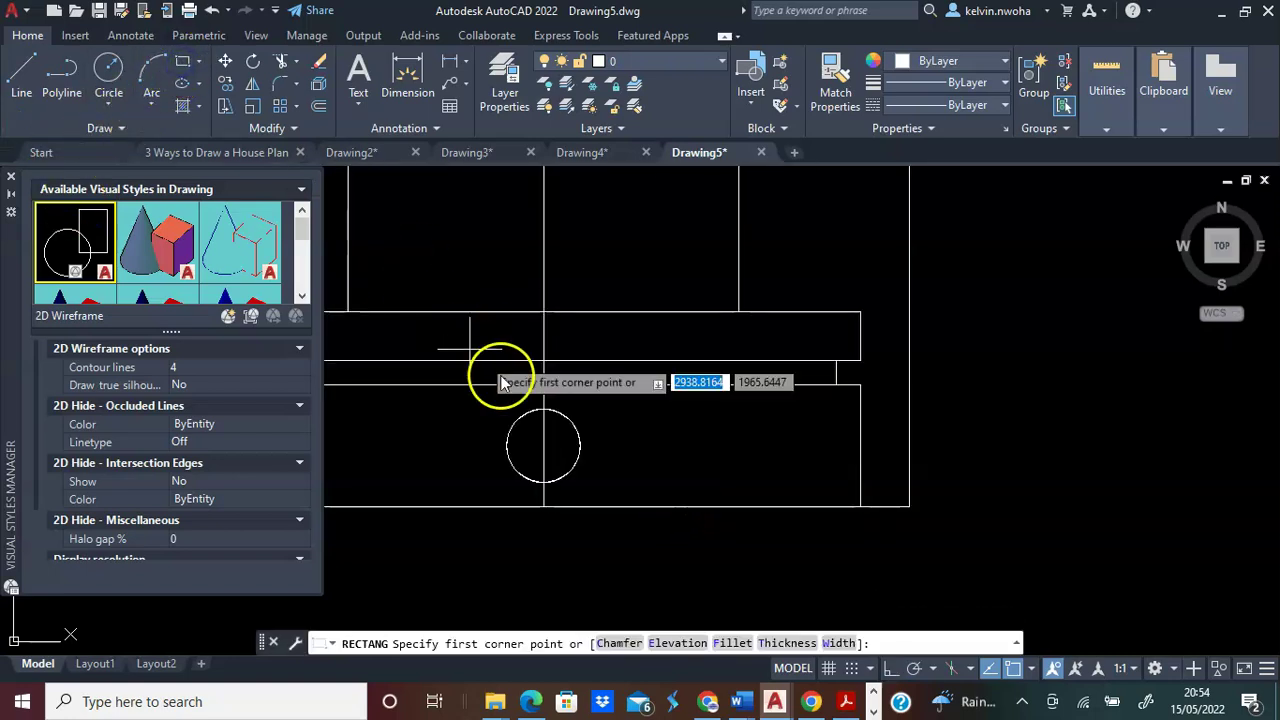
pyautogui.click(543, 385)
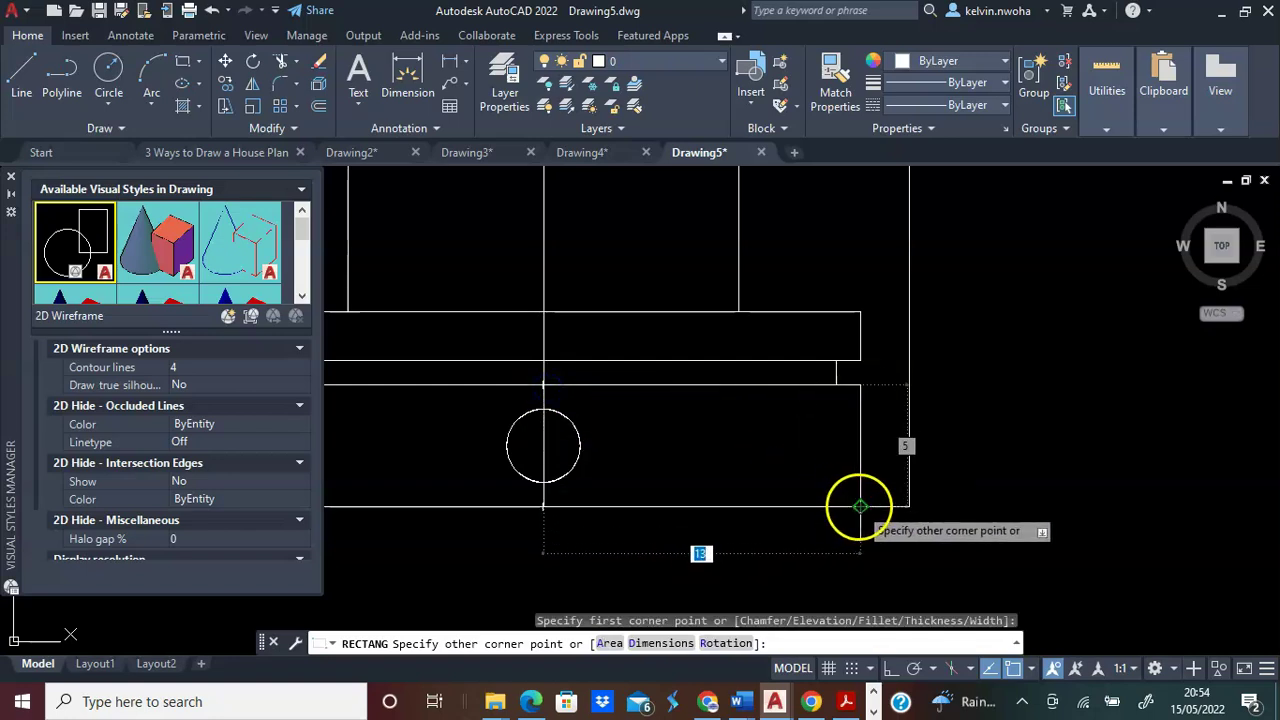
pyautogui.click(860, 507)
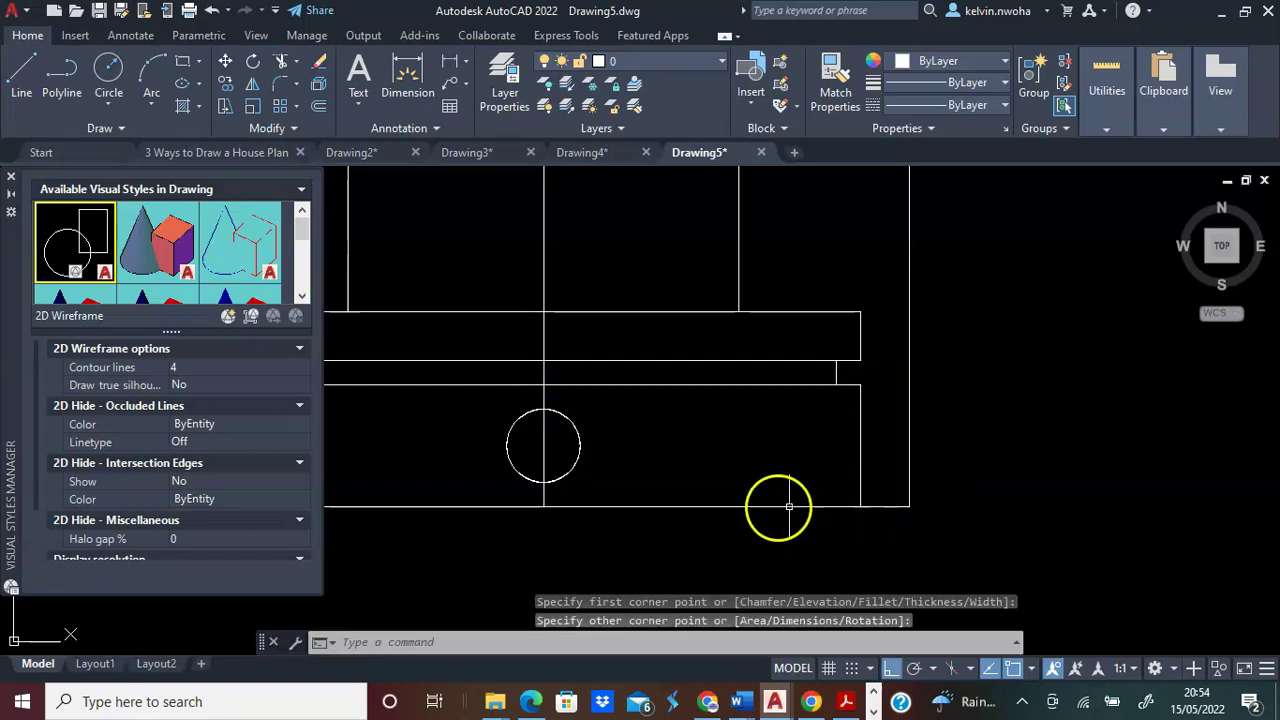
# Fillet the upper outer corner of the rectangle in the lowest recess with a radius of 2.
pyautogui.click(859, 470)
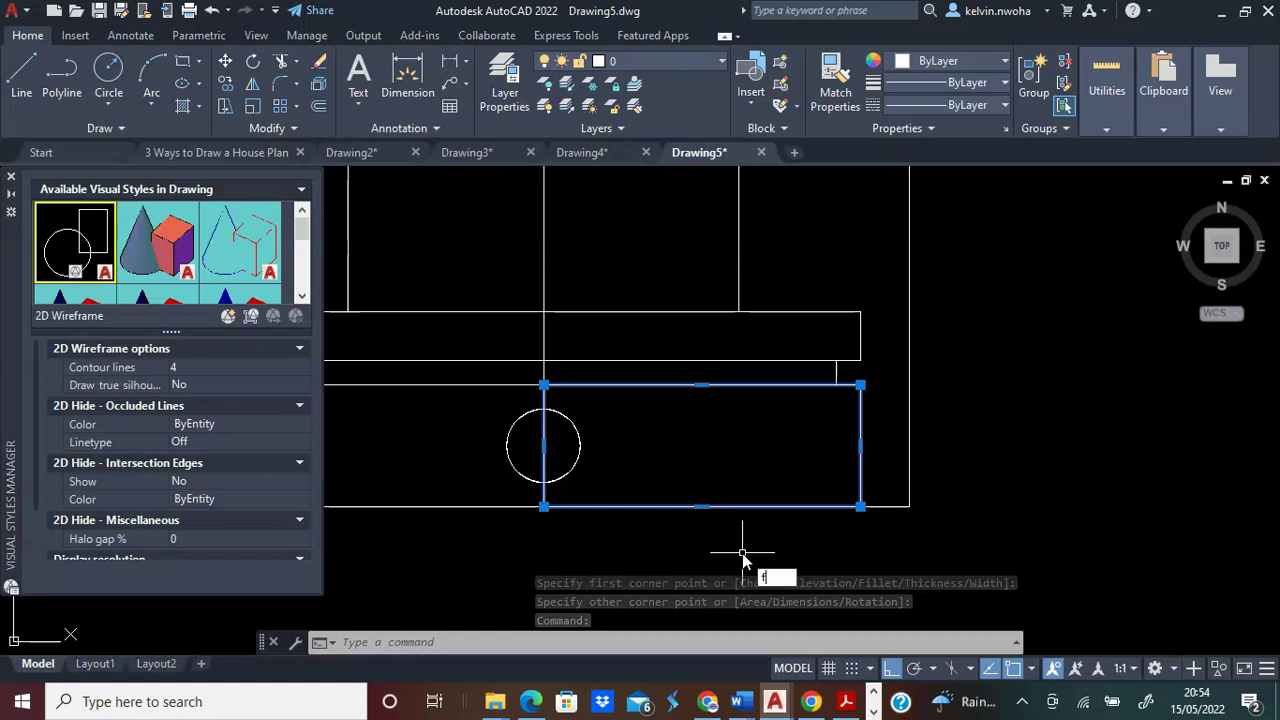
pyautogui.write('illet')
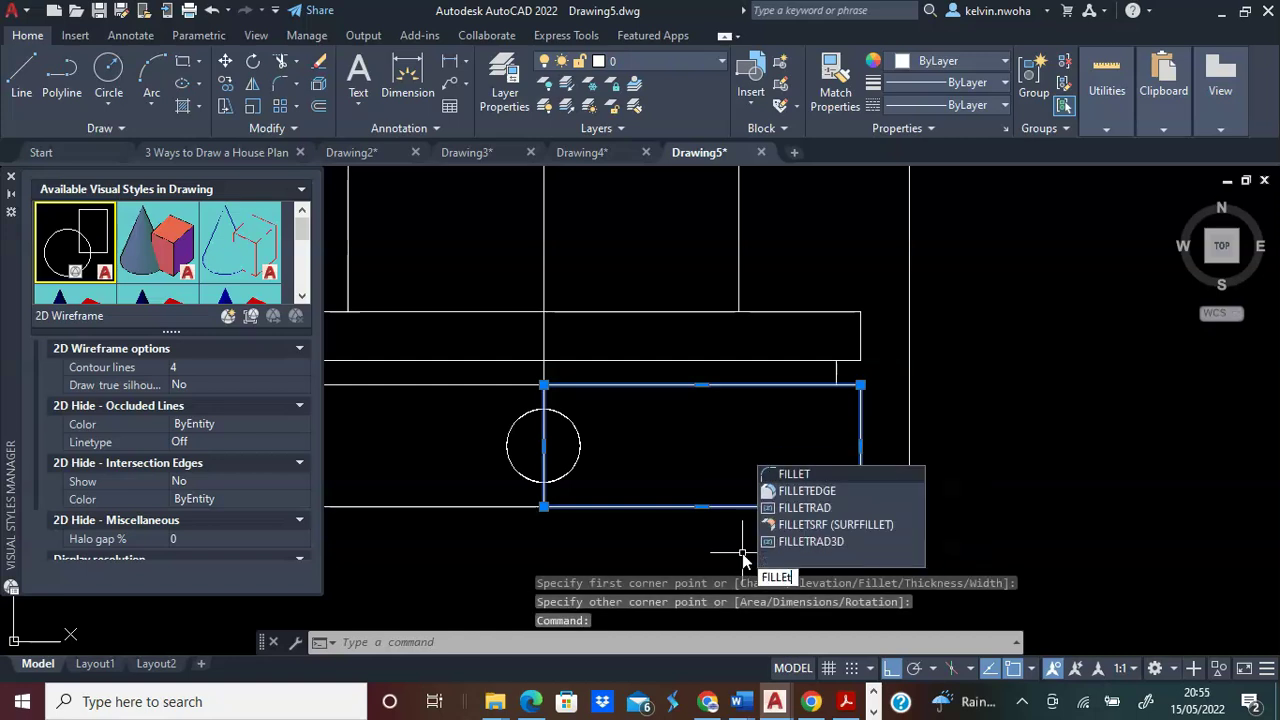
pyautogui.press('Return')
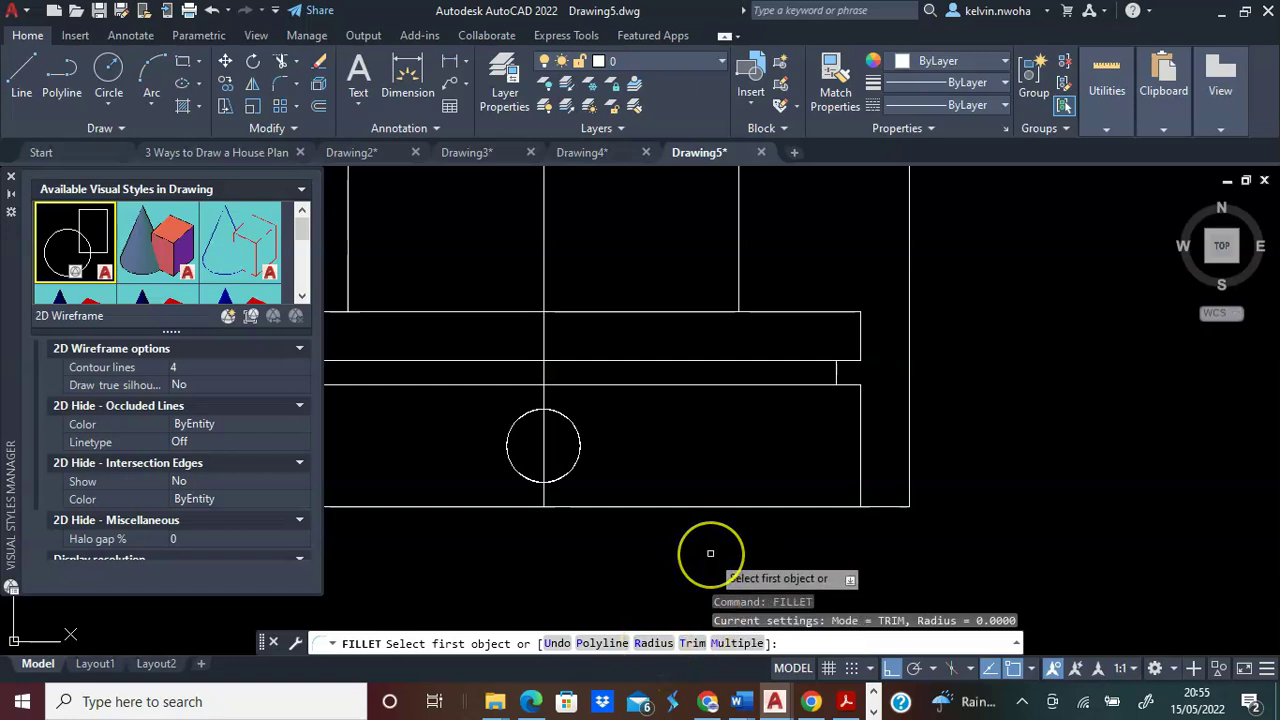
pyautogui.write('r')
pyautogui.press('Return')
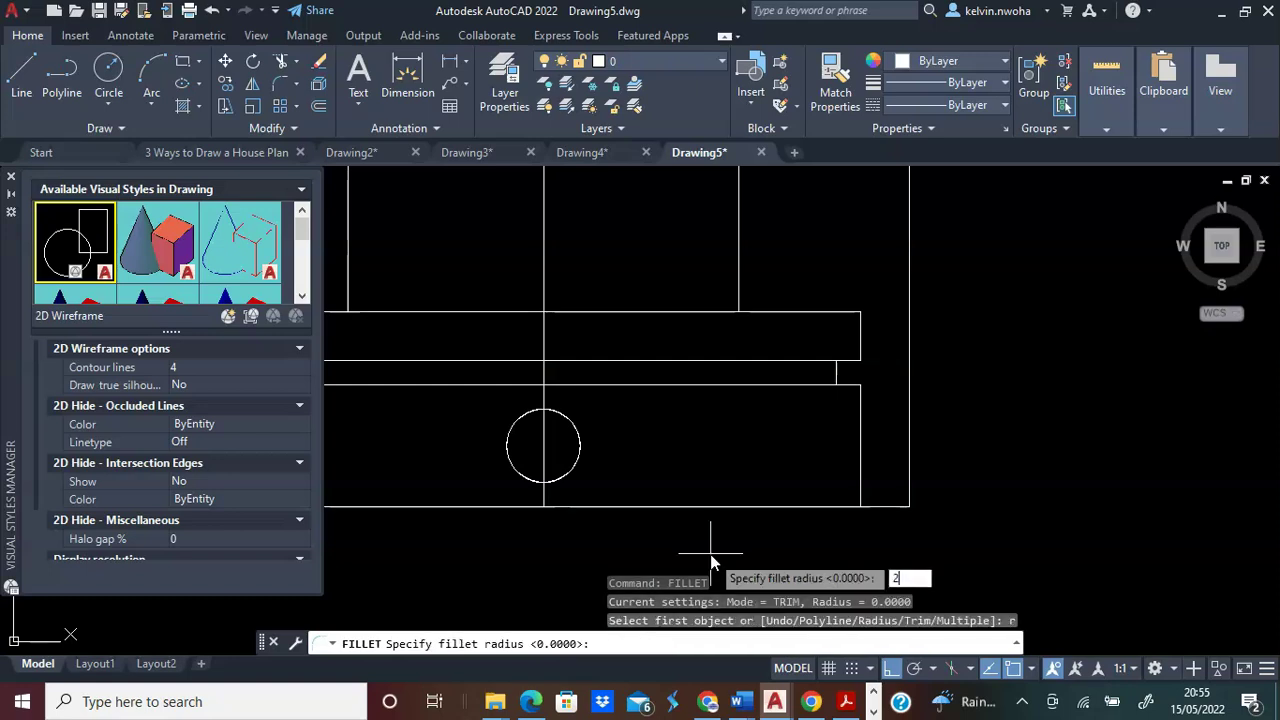
pyautogui.write('2')
pyautogui.press('Return')
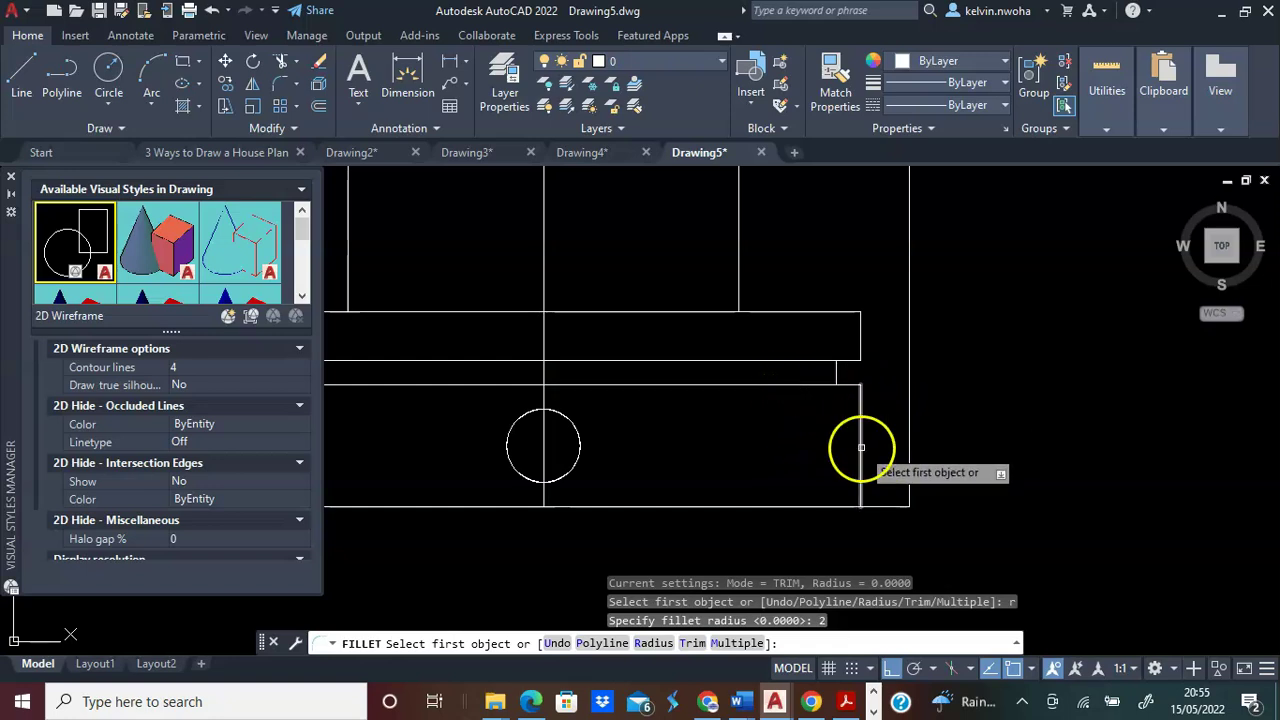
pyautogui.click(798, 385)
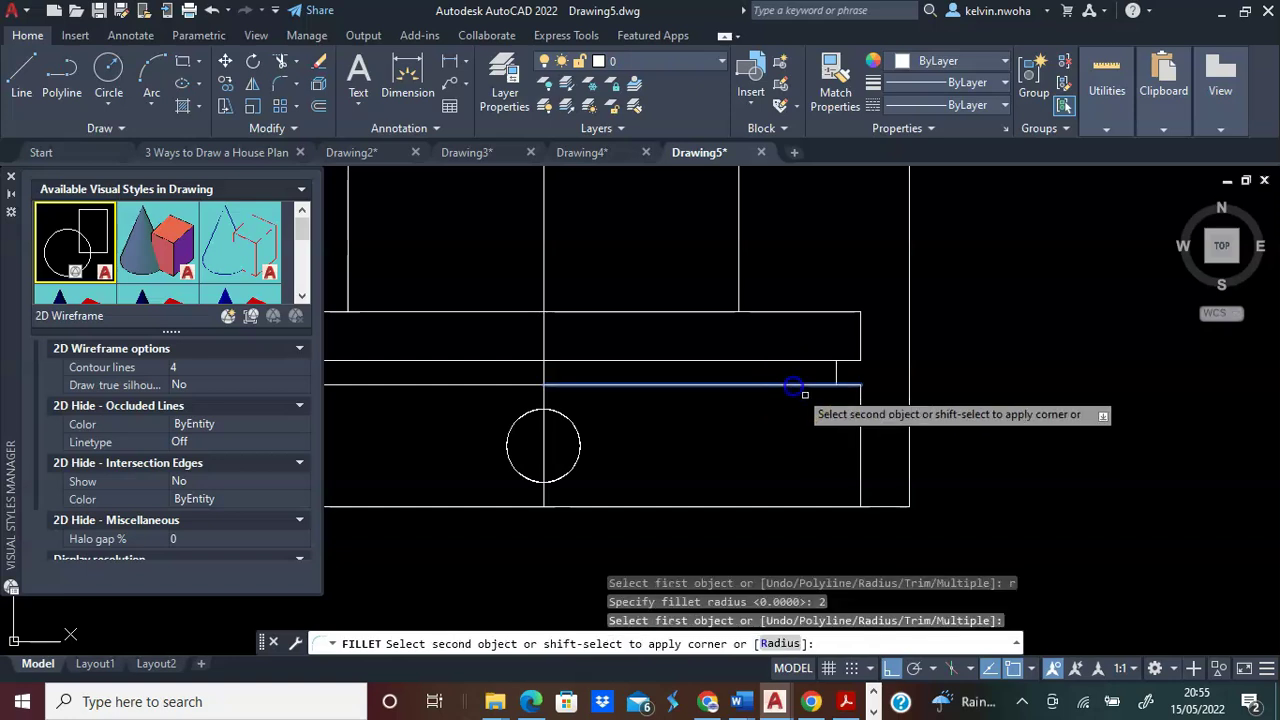
pyautogui.click(860, 443)
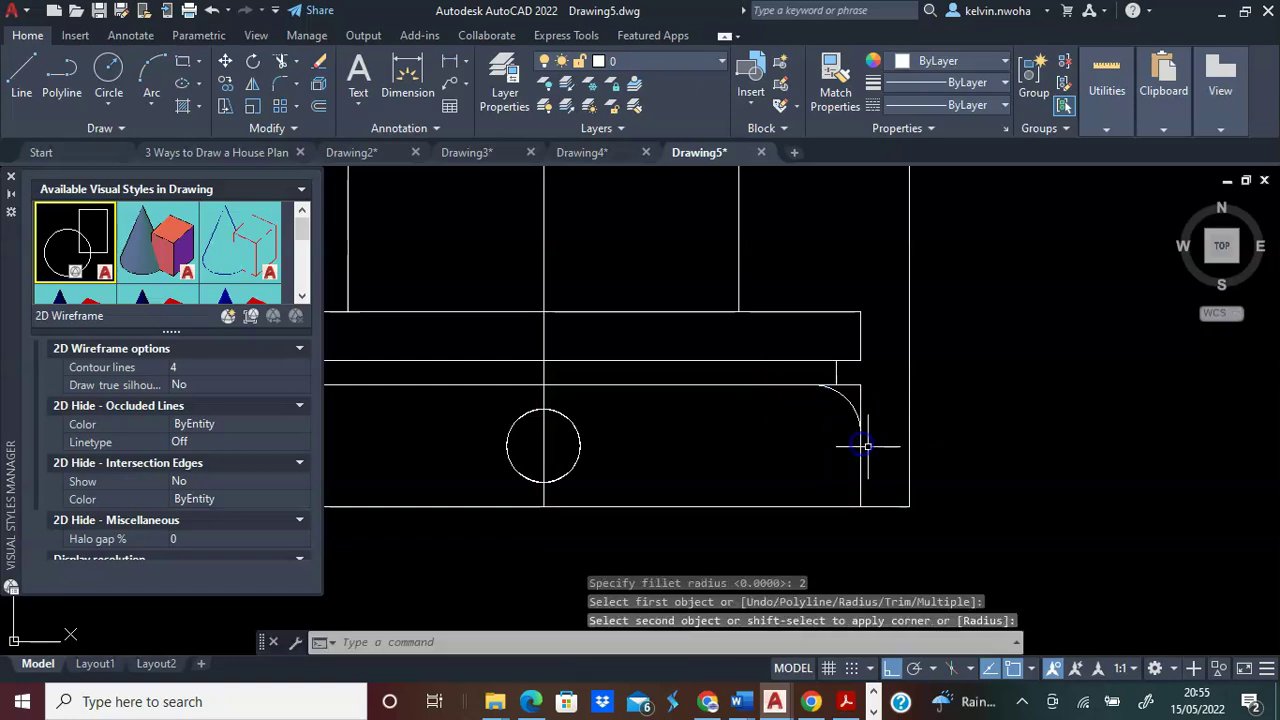
# Mirror the filleted rectangle across the piston's centre axis, keeping the original.
pyautogui.click(851, 400)
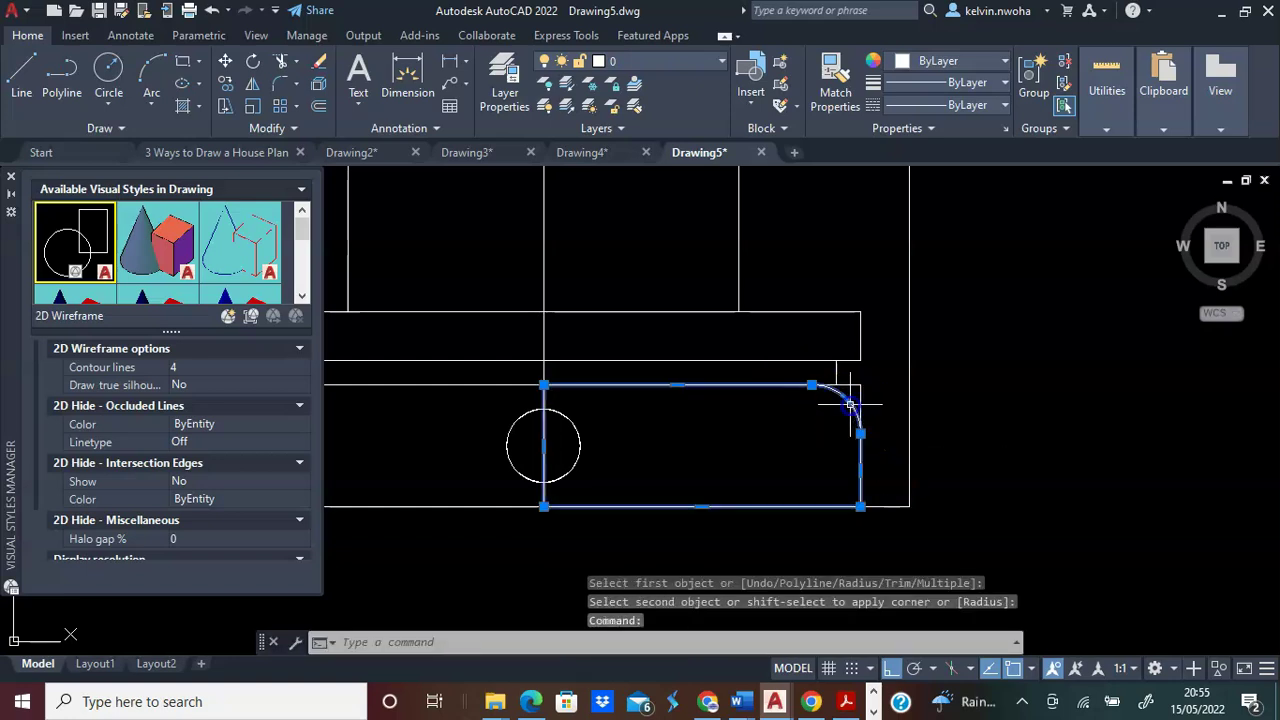
pyautogui.scroll(-3, 961, 517)
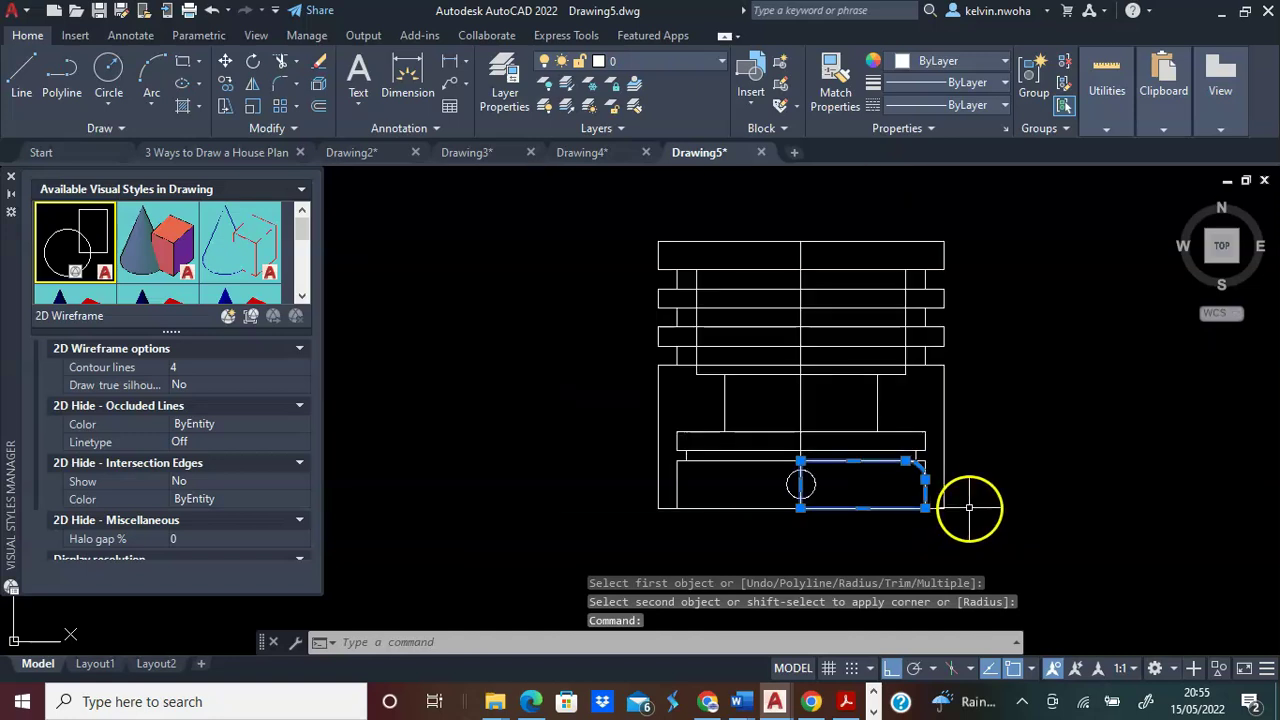
pyautogui.scroll(-1, 866, 486)
pyautogui.scroll(2, 856, 470)
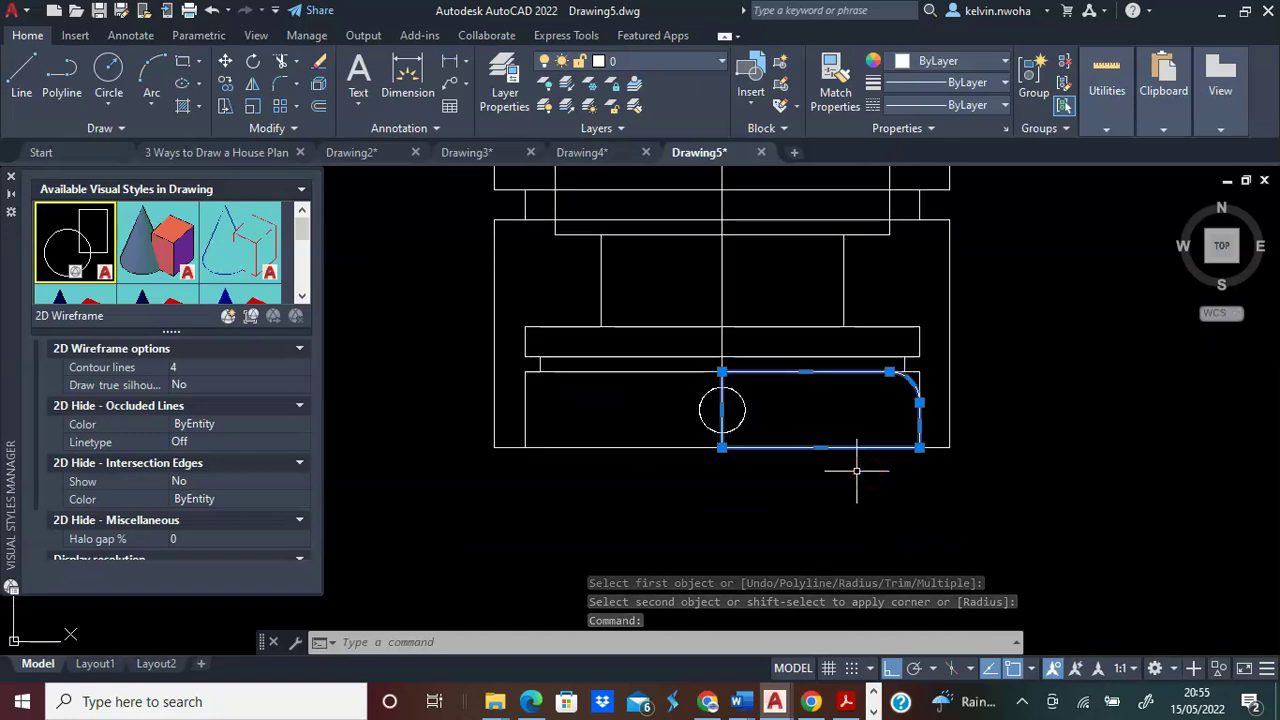
pyautogui.write('mirror')
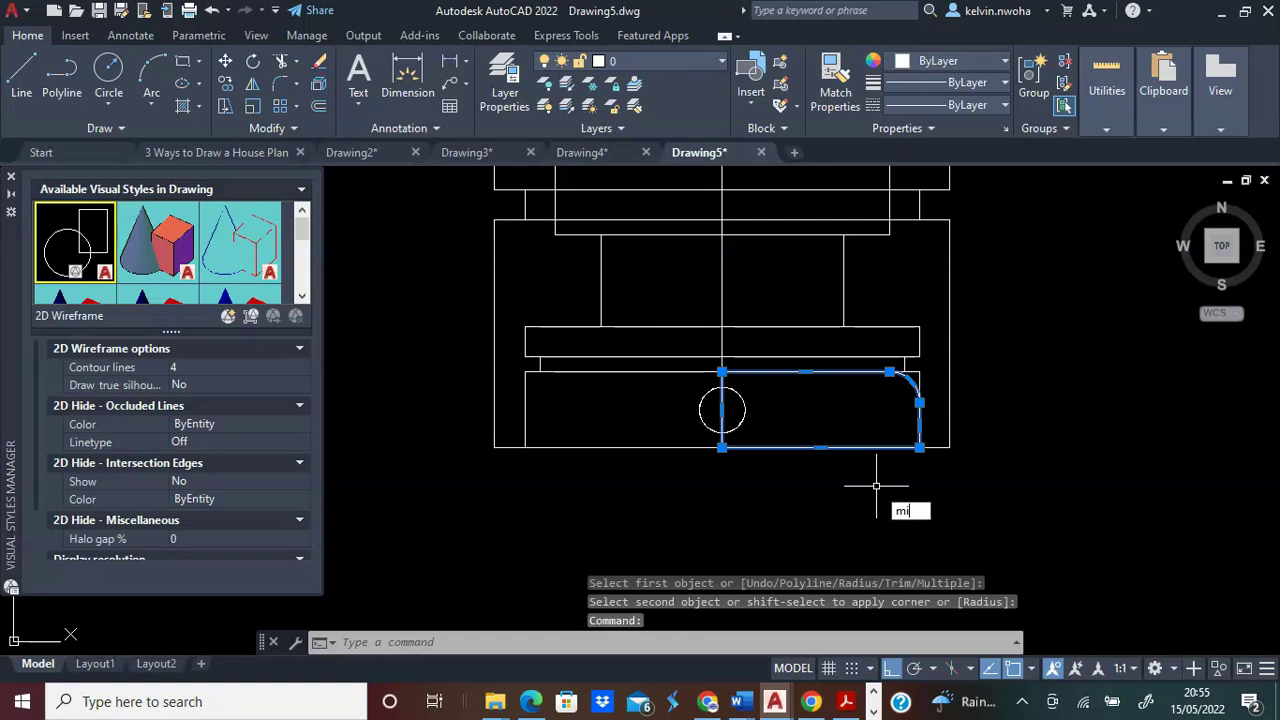
pyautogui.press('Return')
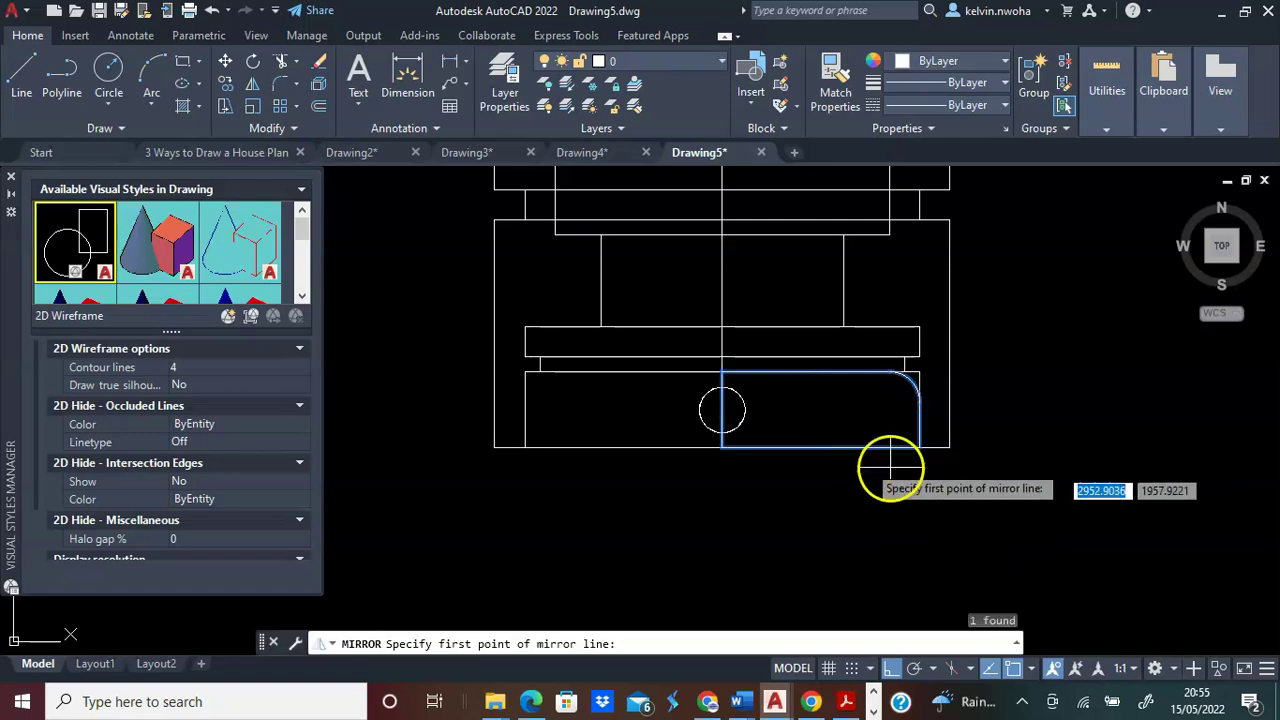
pyautogui.scroll(2, 721, 371)
pyautogui.click(721, 368)
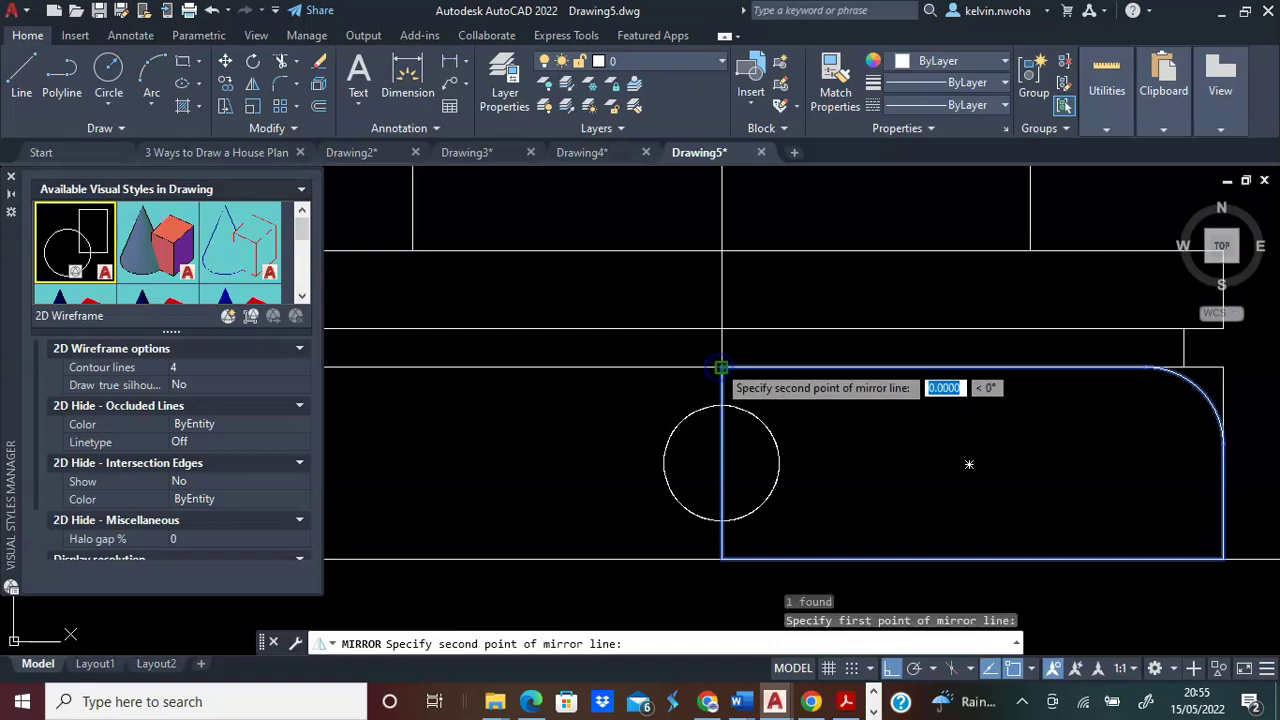
pyautogui.click(722, 559)
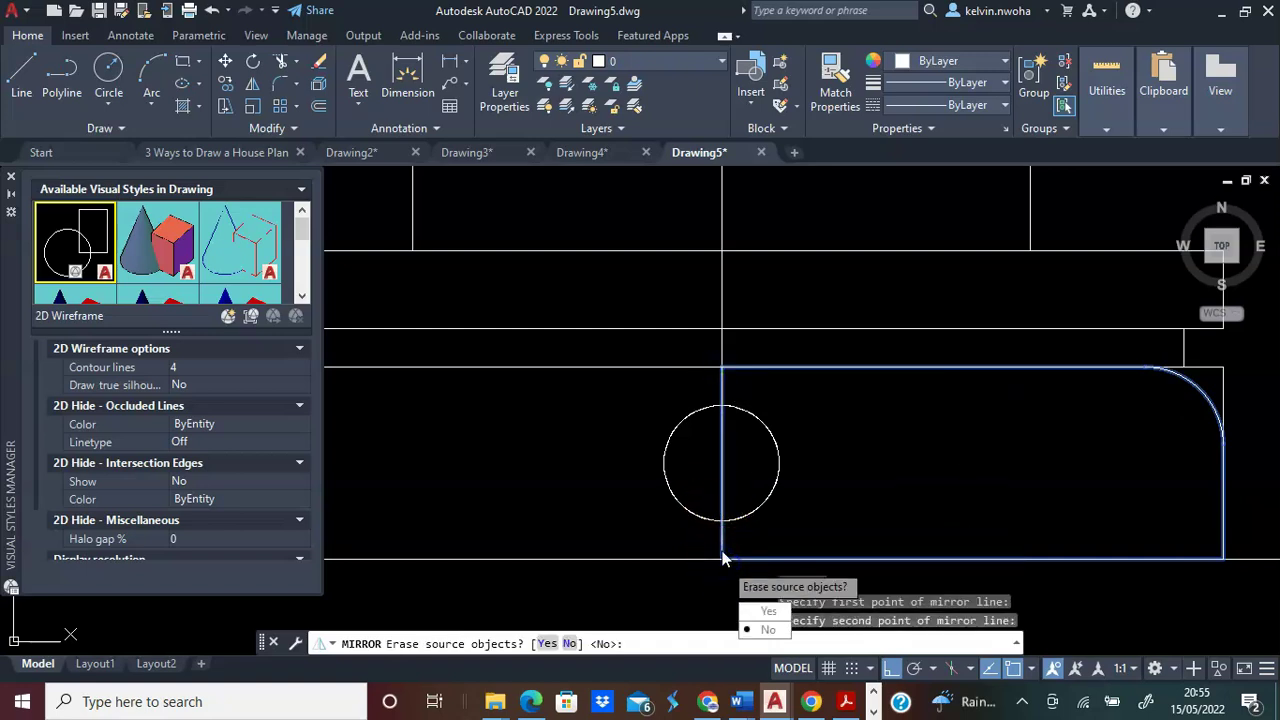
pyautogui.rightClick(723, 562)
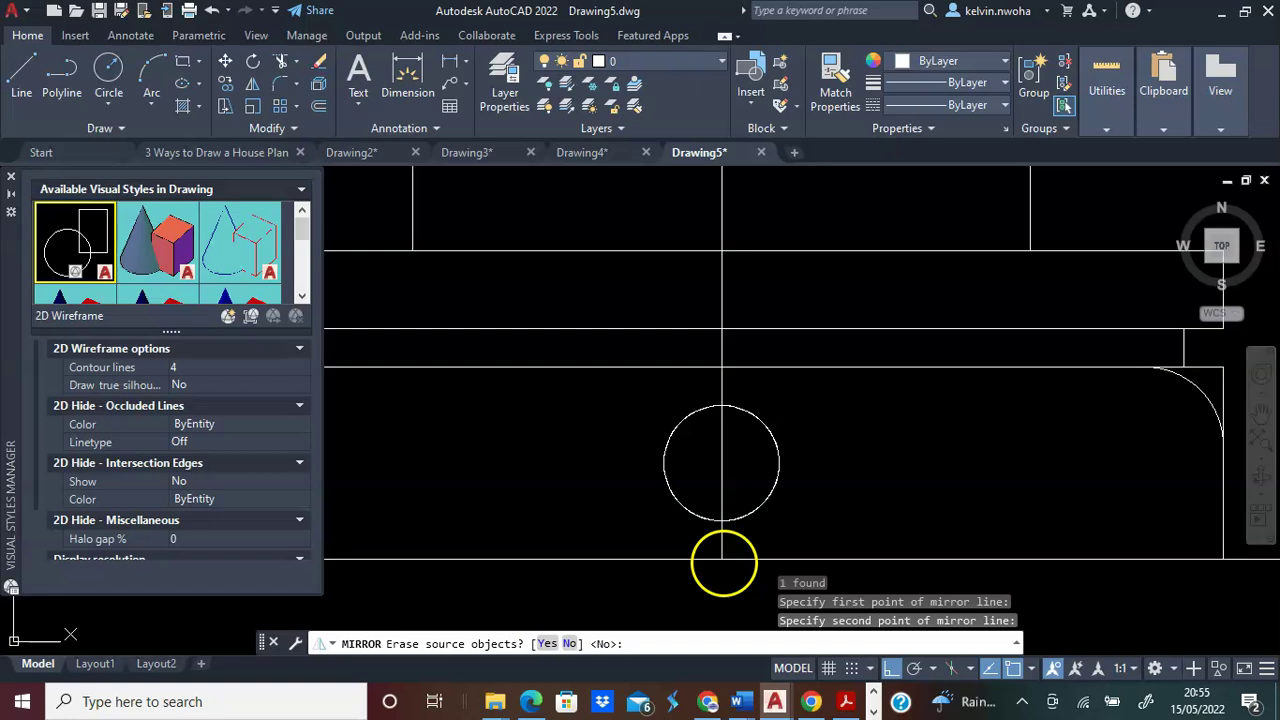
pyautogui.scroll(-2, 714, 305)
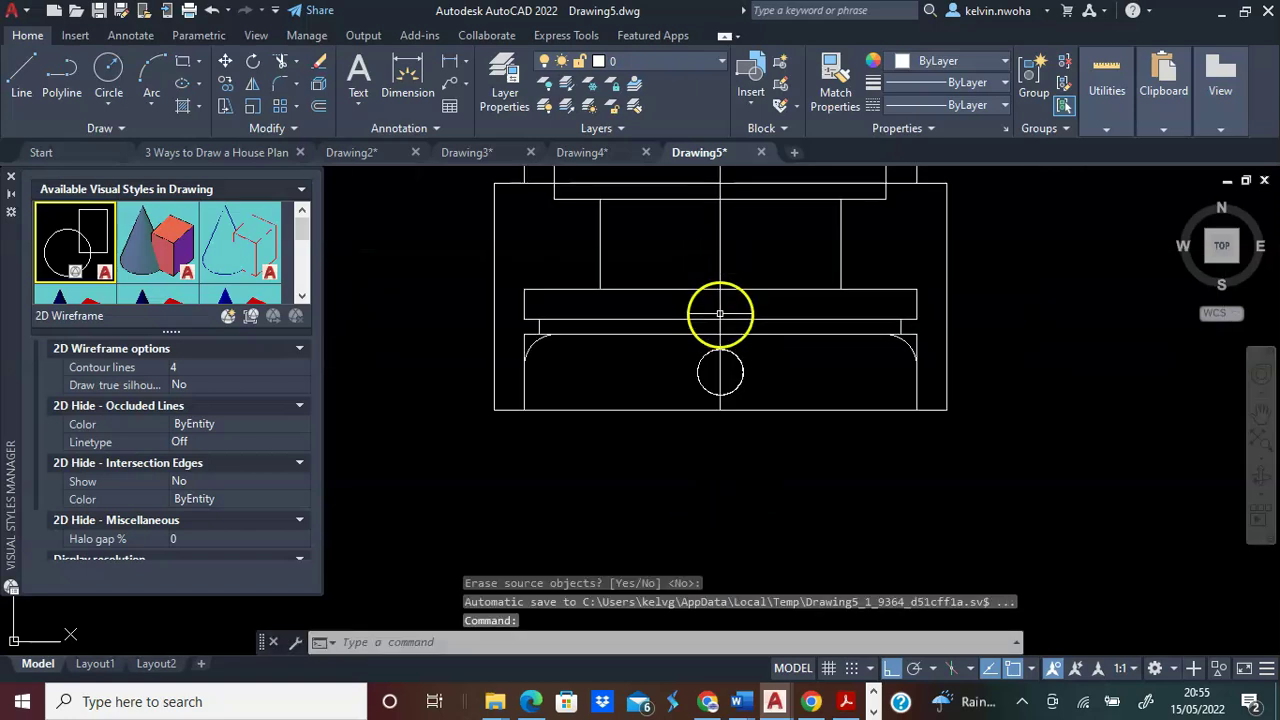
pyautogui.scroll(2, 612, 329)
pyautogui.scroll(-2, 563, 300)
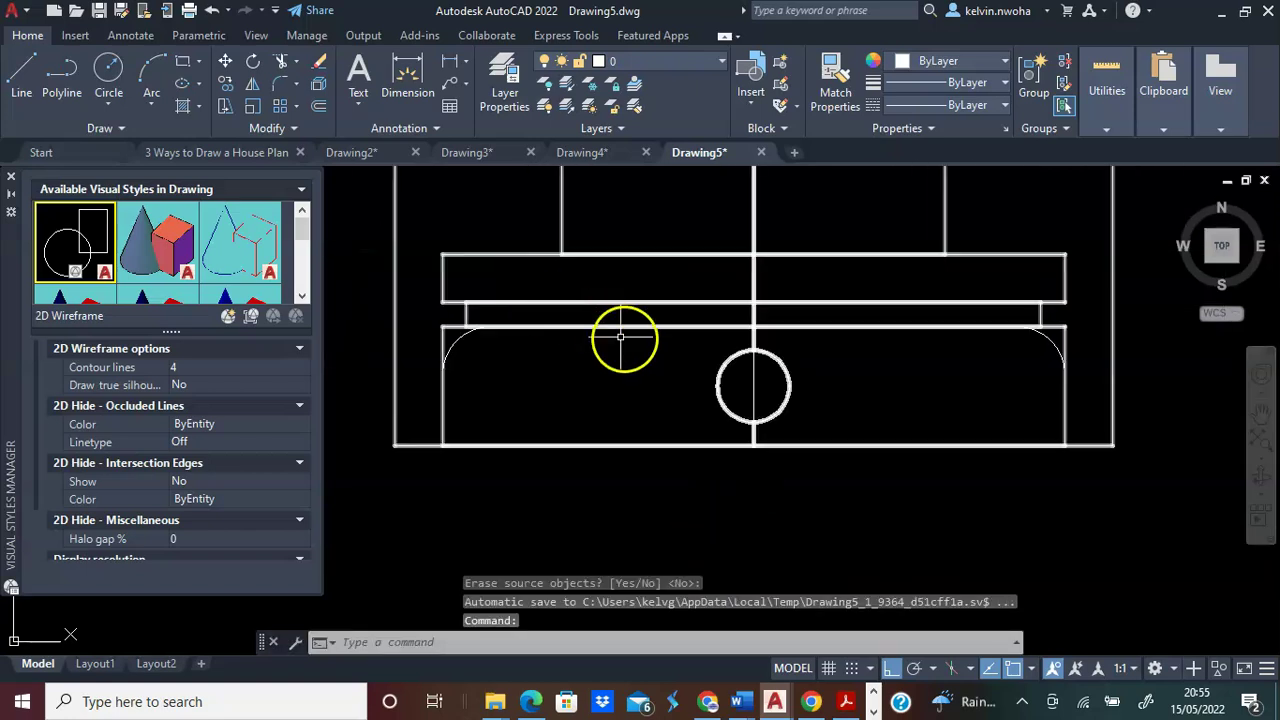
pyautogui.click(462, 336)
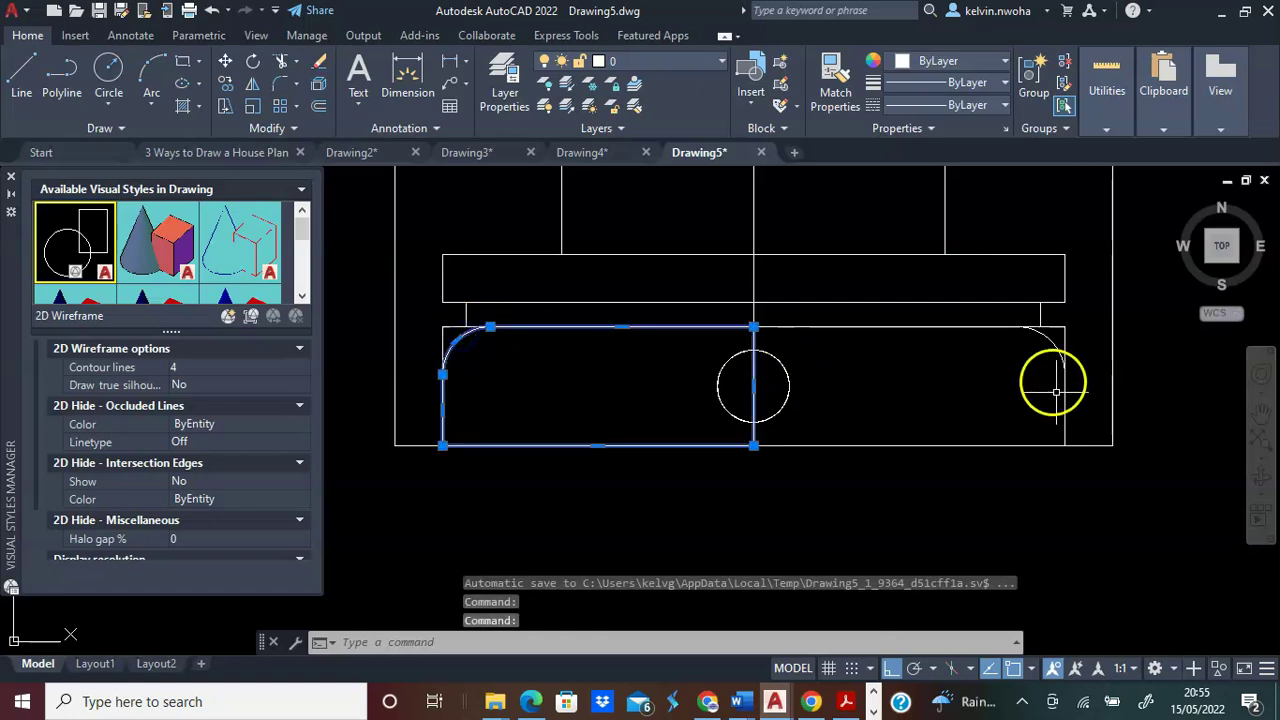
pyautogui.click(1045, 341)
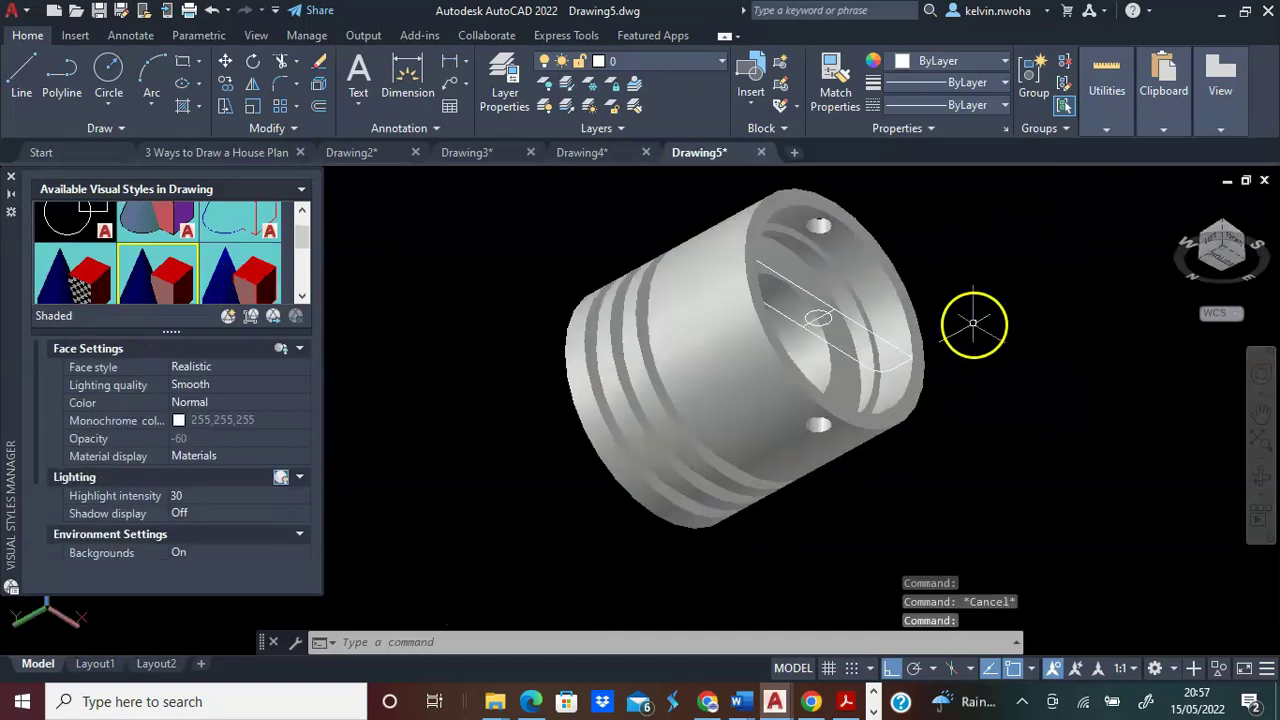
pyautogui.moveTo(973, 323); pyautogui.dragTo(863, 355, button='middle')
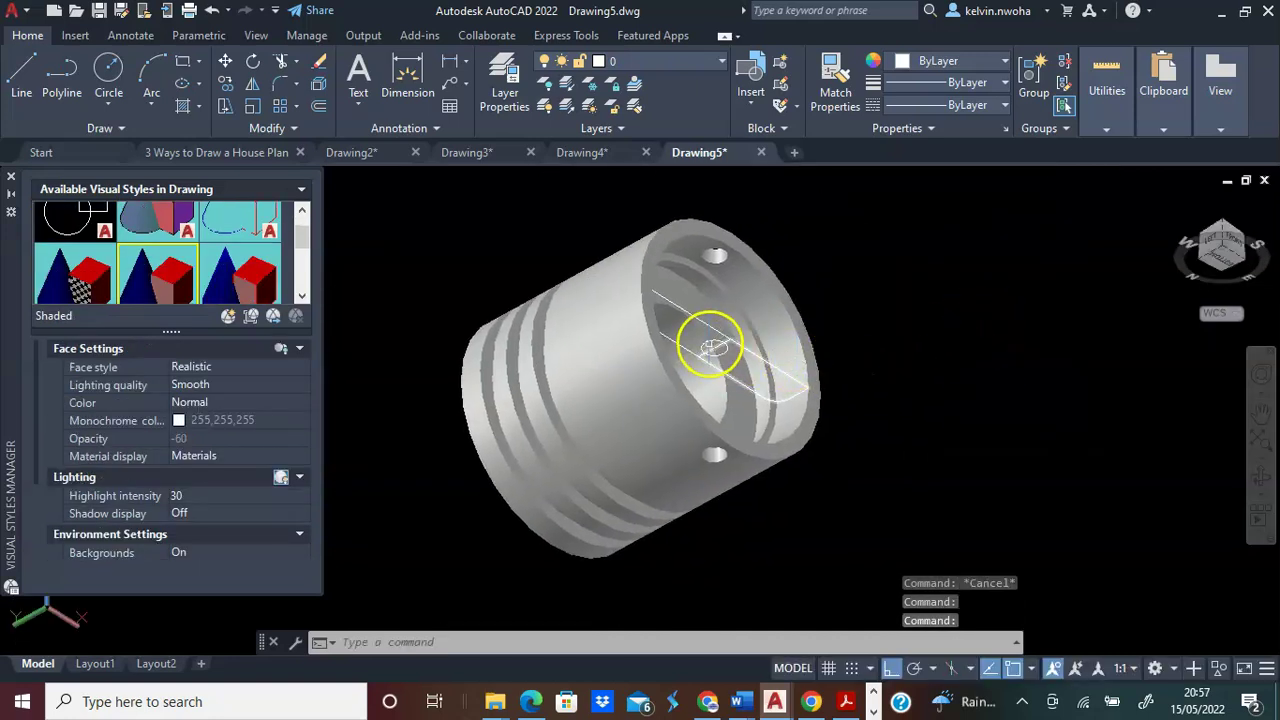
pyautogui.click(704, 322)
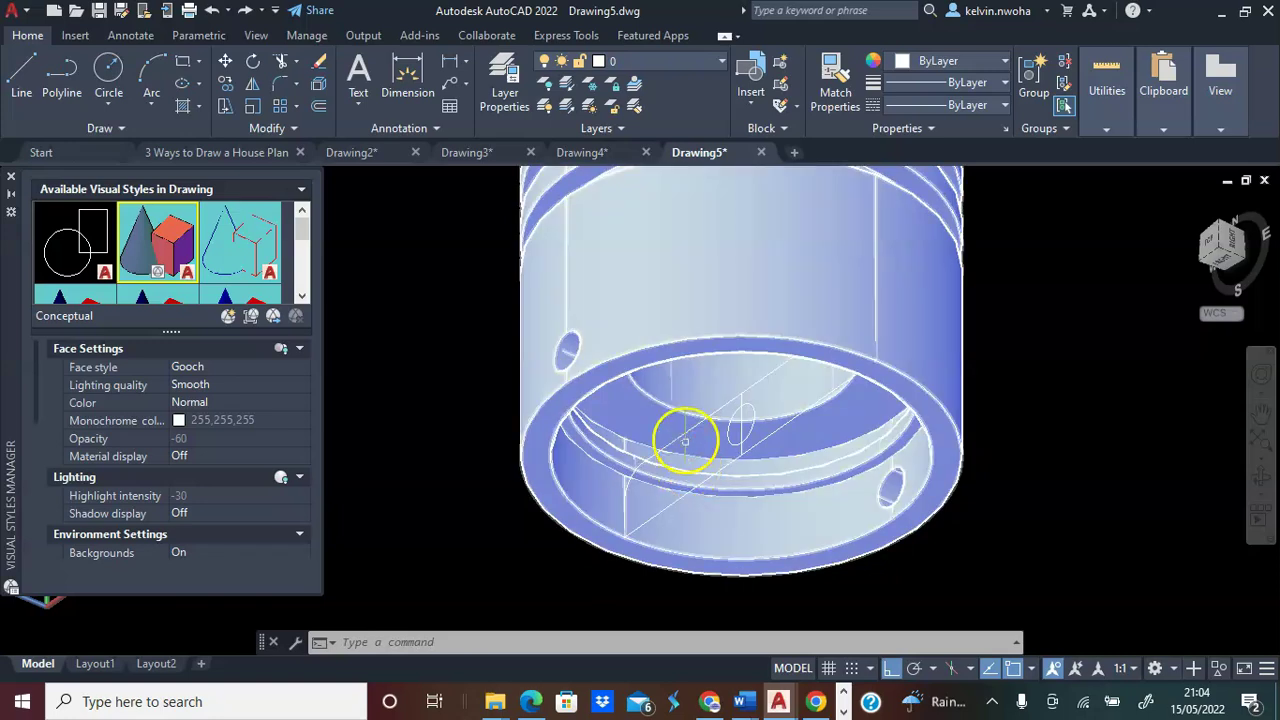
# Rotate both filleted profiles 90 degrees in 3D about the piston's centre axis, using their shared upper endpoint as base point.
pyautogui.click(686, 436)
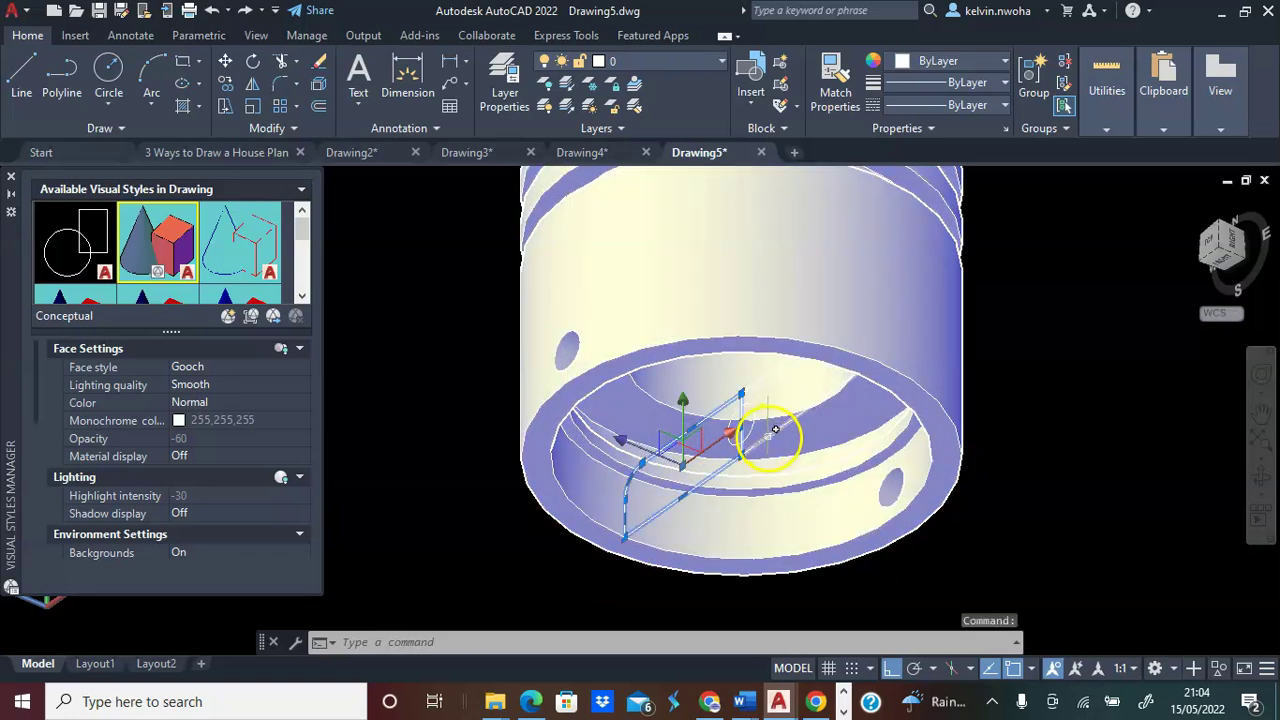
pyautogui.click(772, 432)
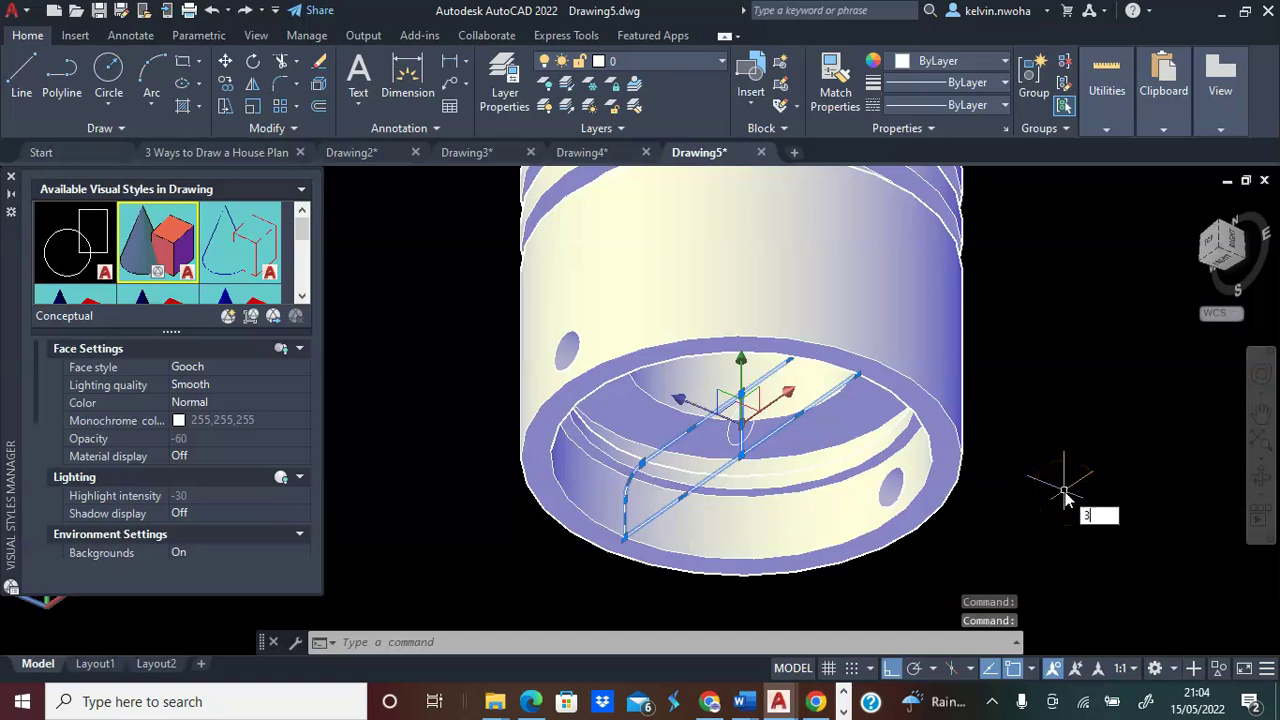
pyautogui.write('o')
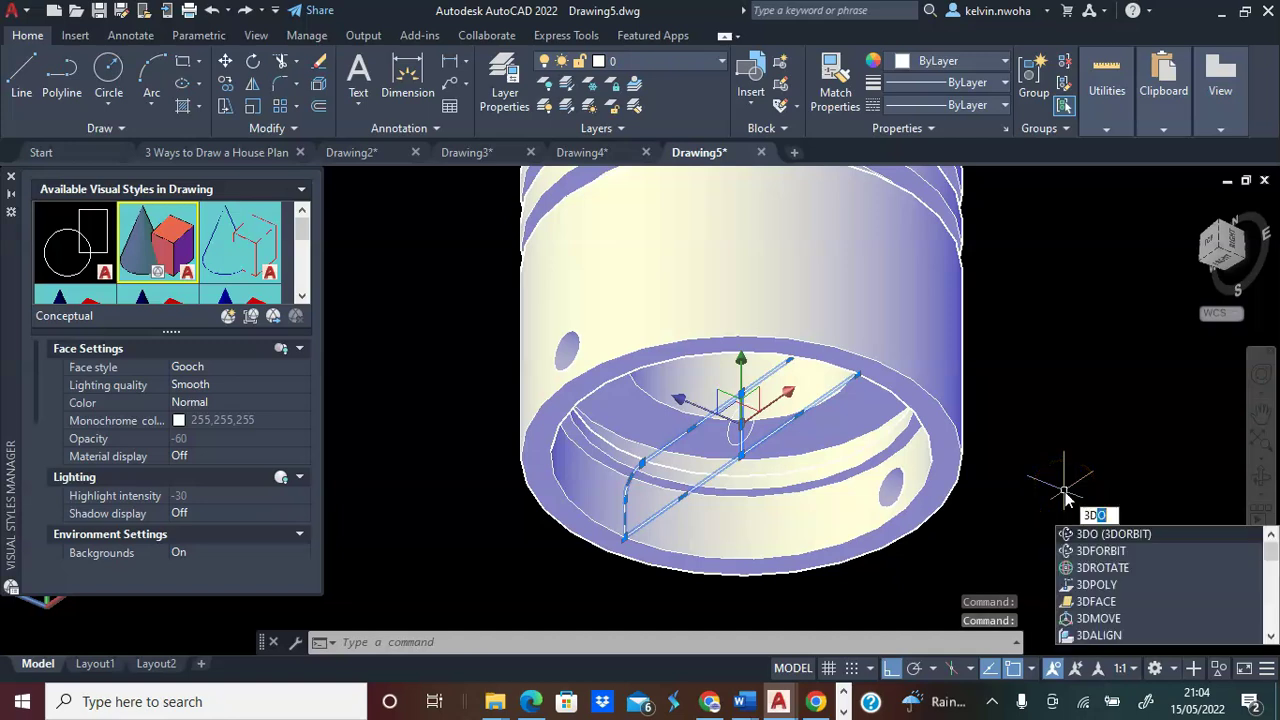
pyautogui.write('r')
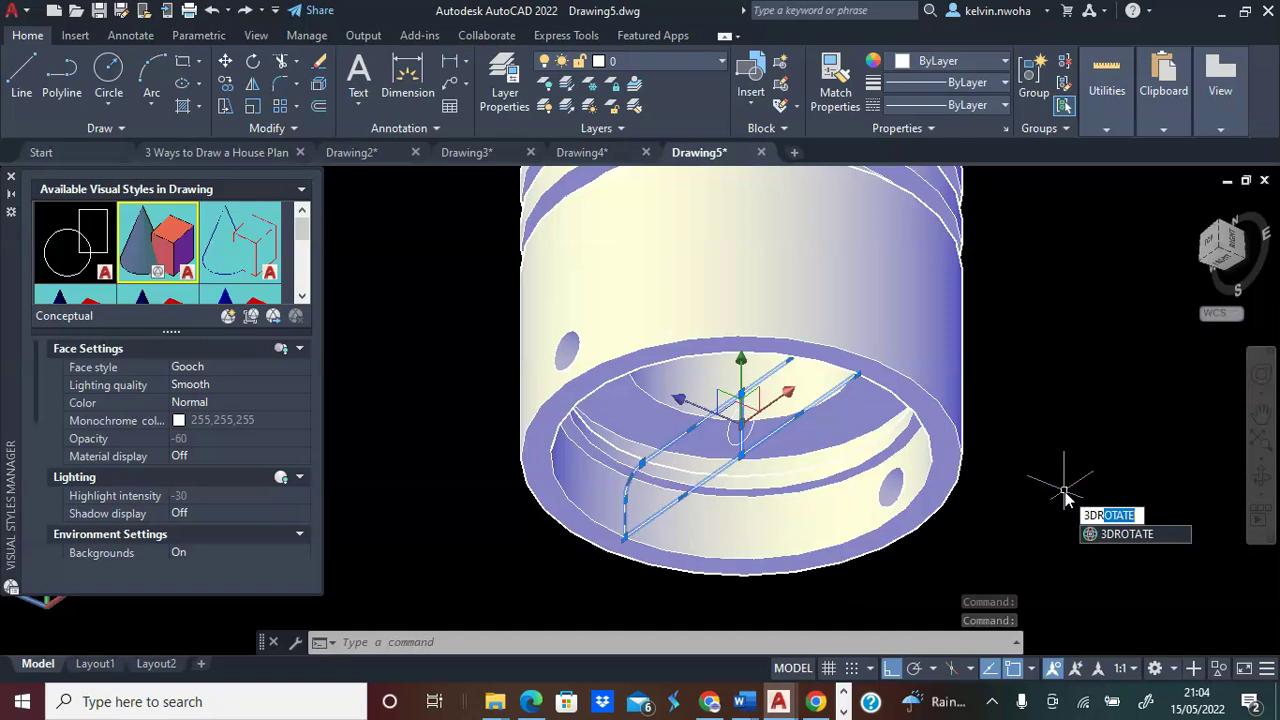
pyautogui.press('Return')
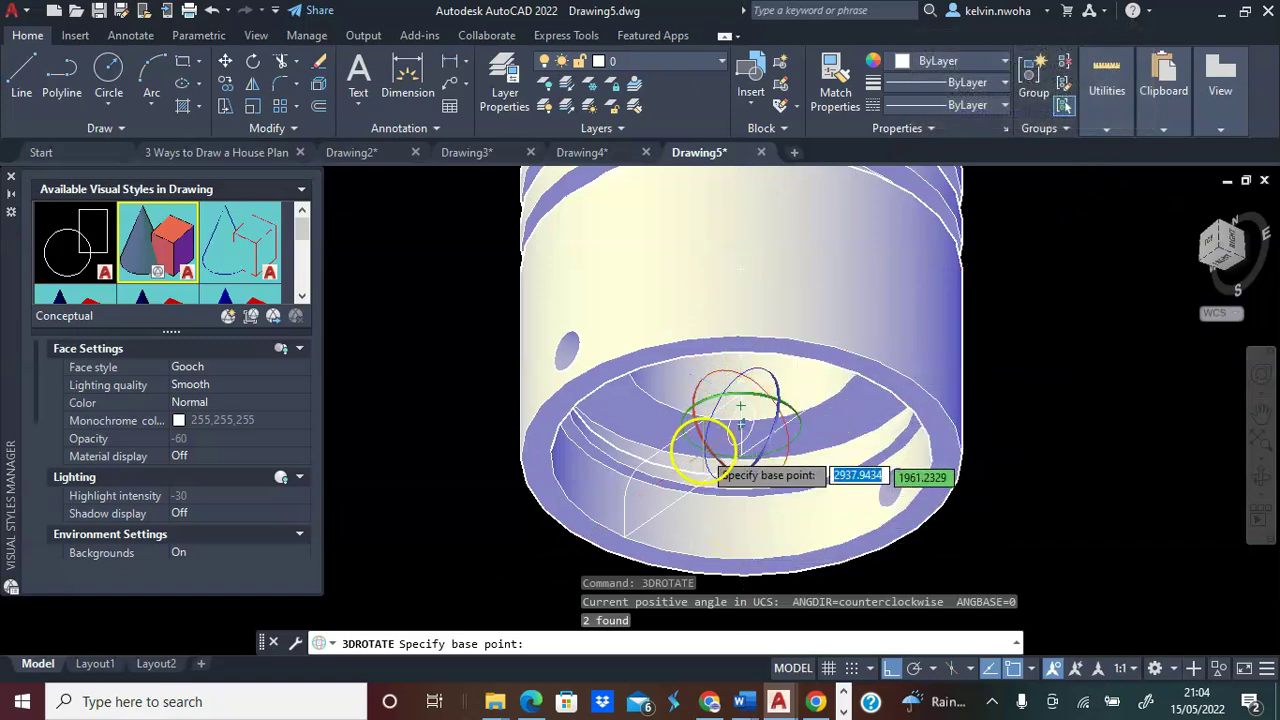
pyautogui.click(741, 394)
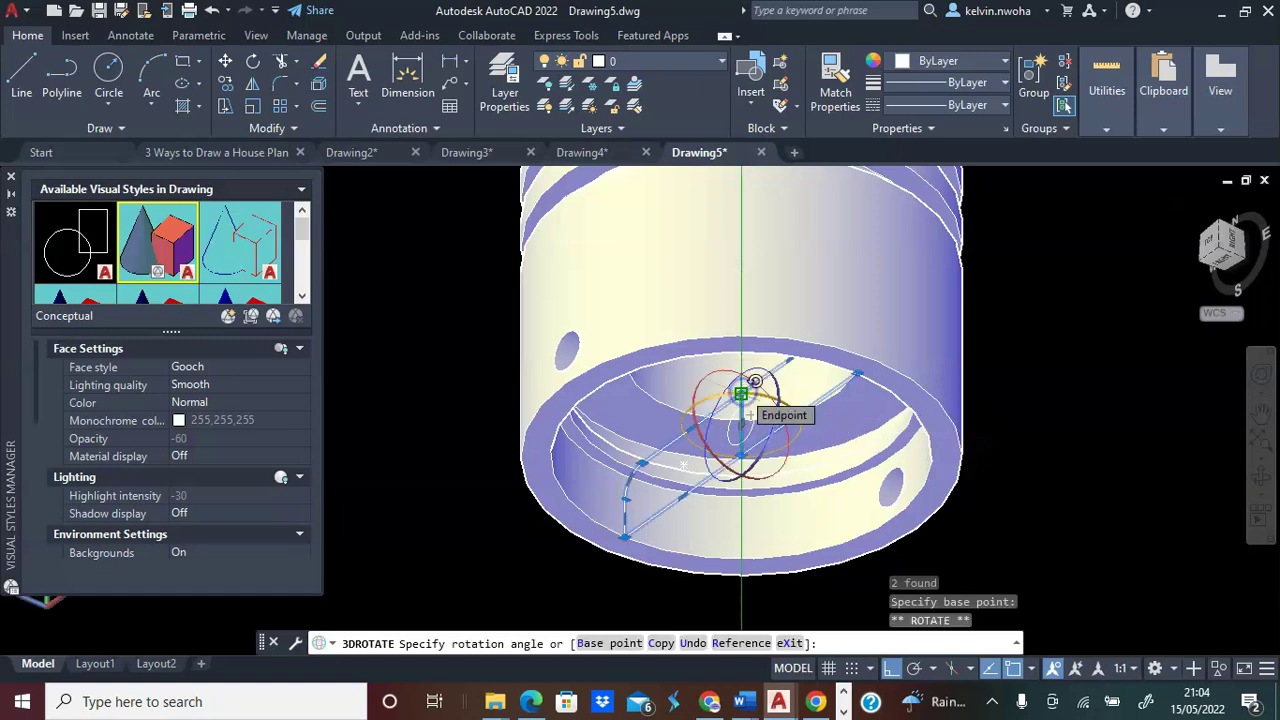
pyautogui.write('90')
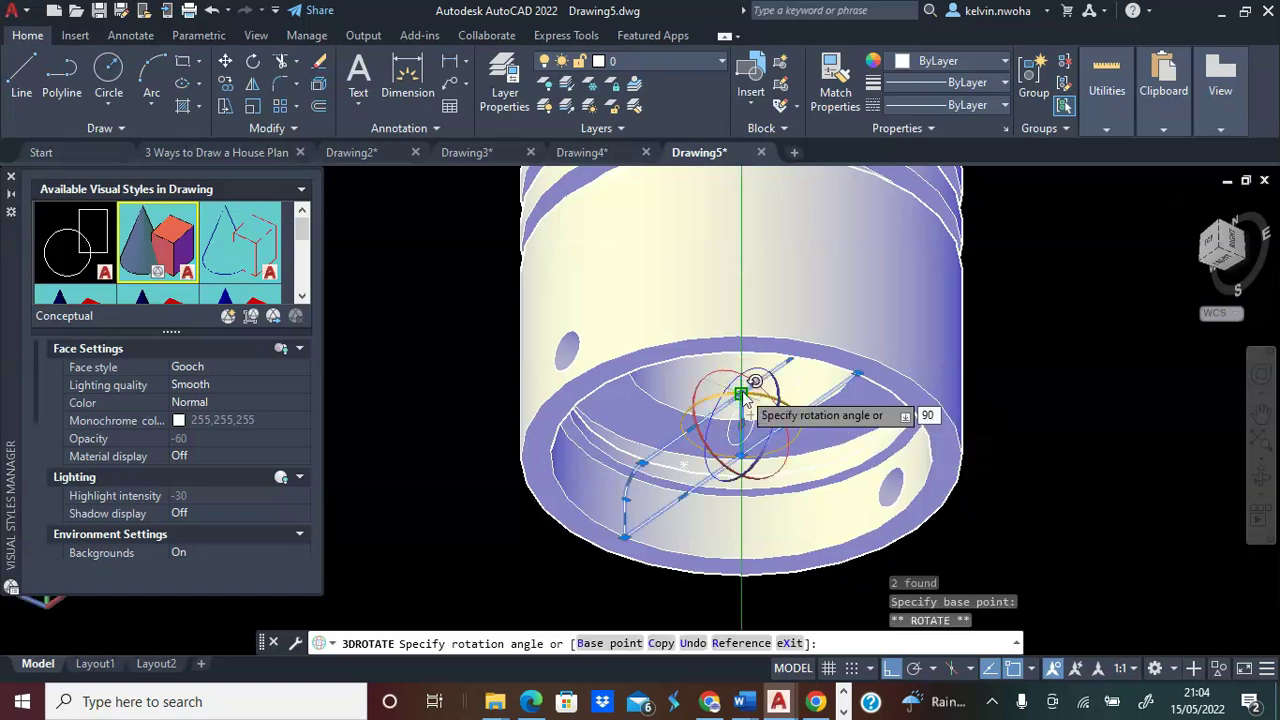
pyautogui.press('Return')
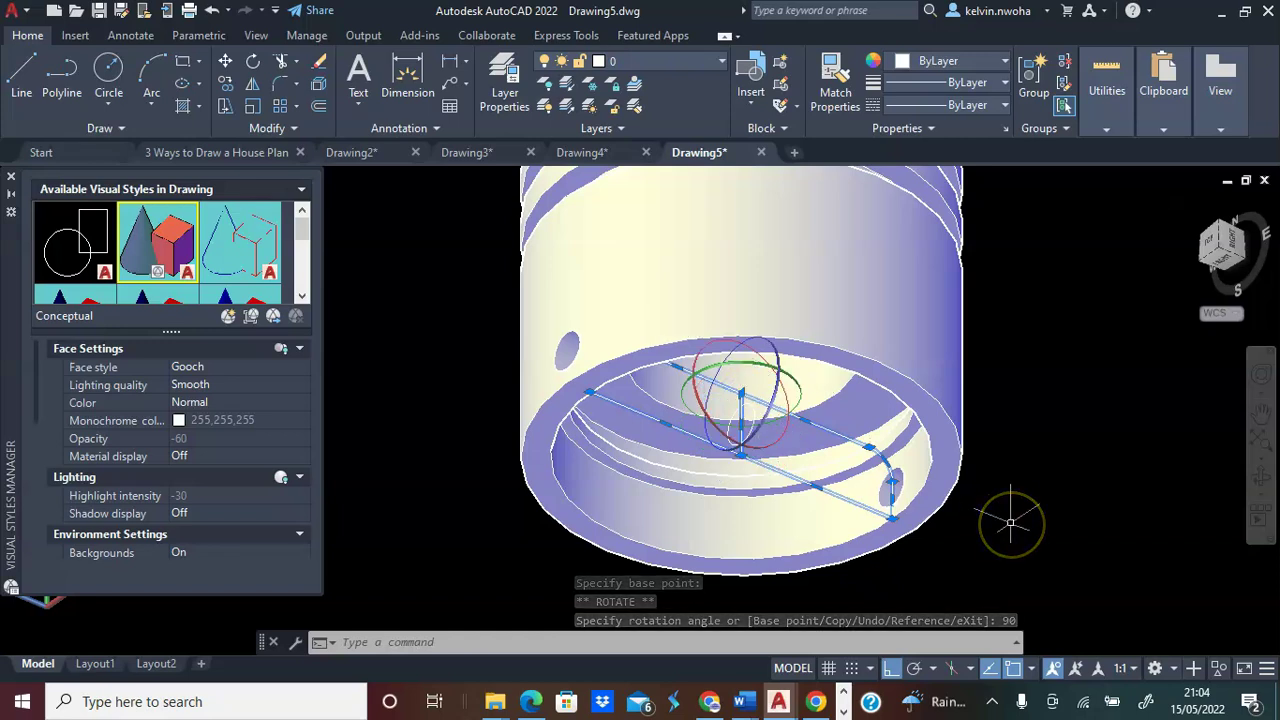
pyautogui.scroll(-4, 765, 430)
pyautogui.scroll(2, 700, 355)
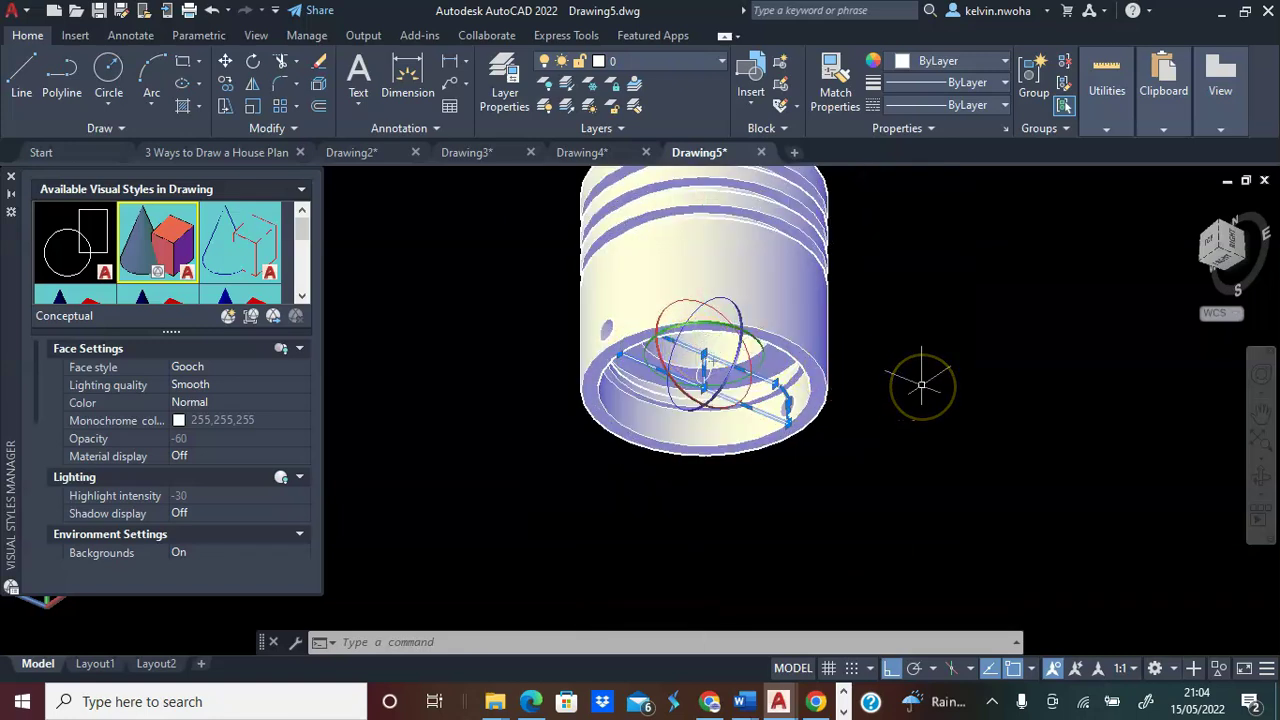
pyautogui.press('Escape')
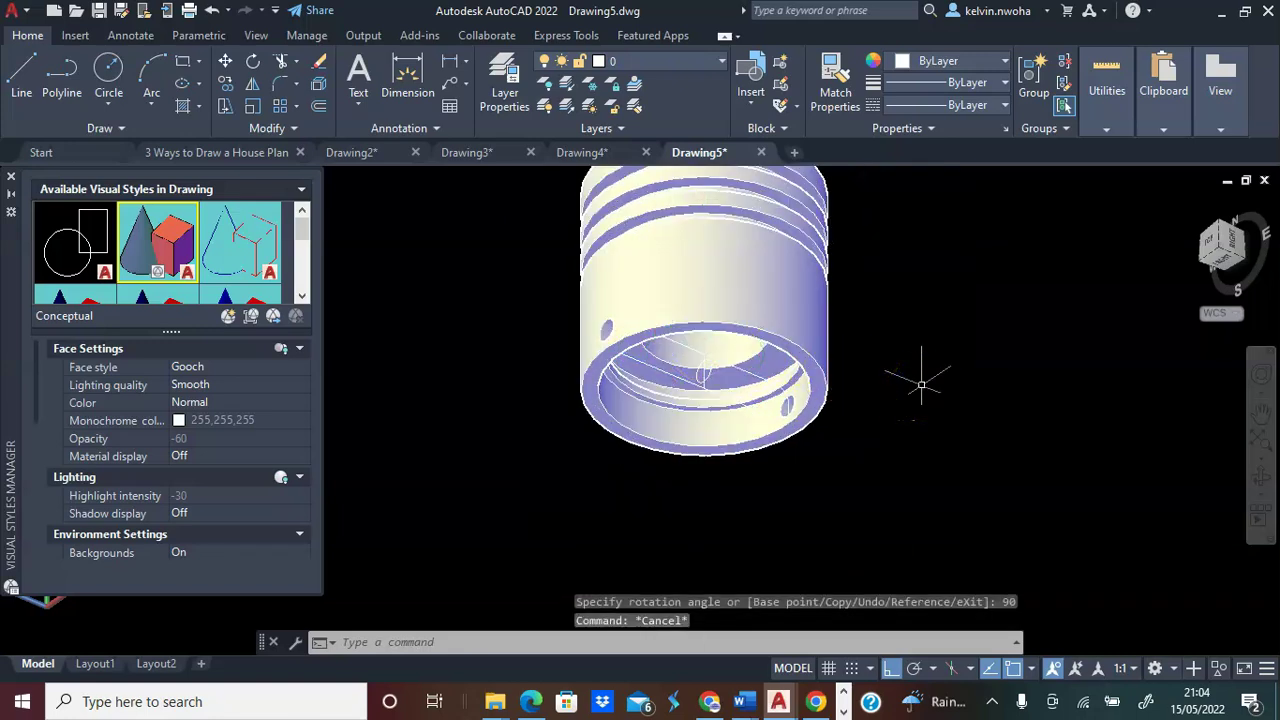
# Press-pull the first rotated filleted profile outward past one side of the skirt by about 25 units.
pyautogui.write('press')
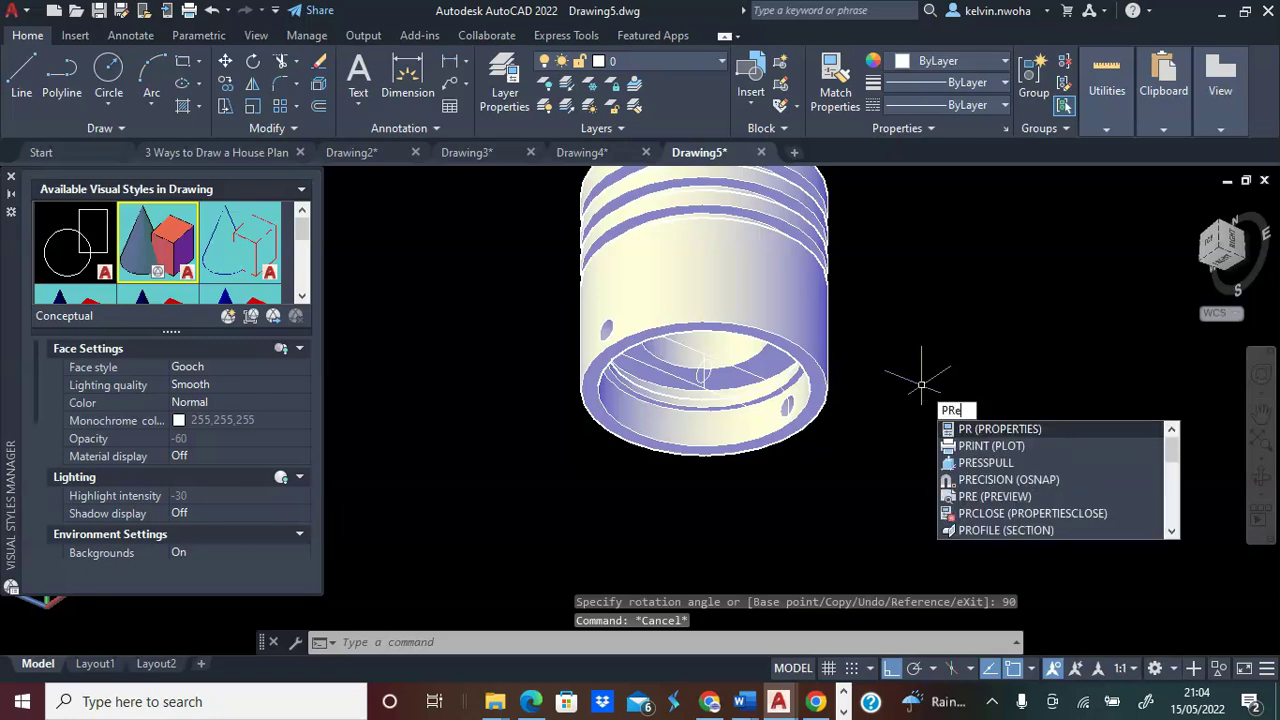
pyautogui.press('Return')
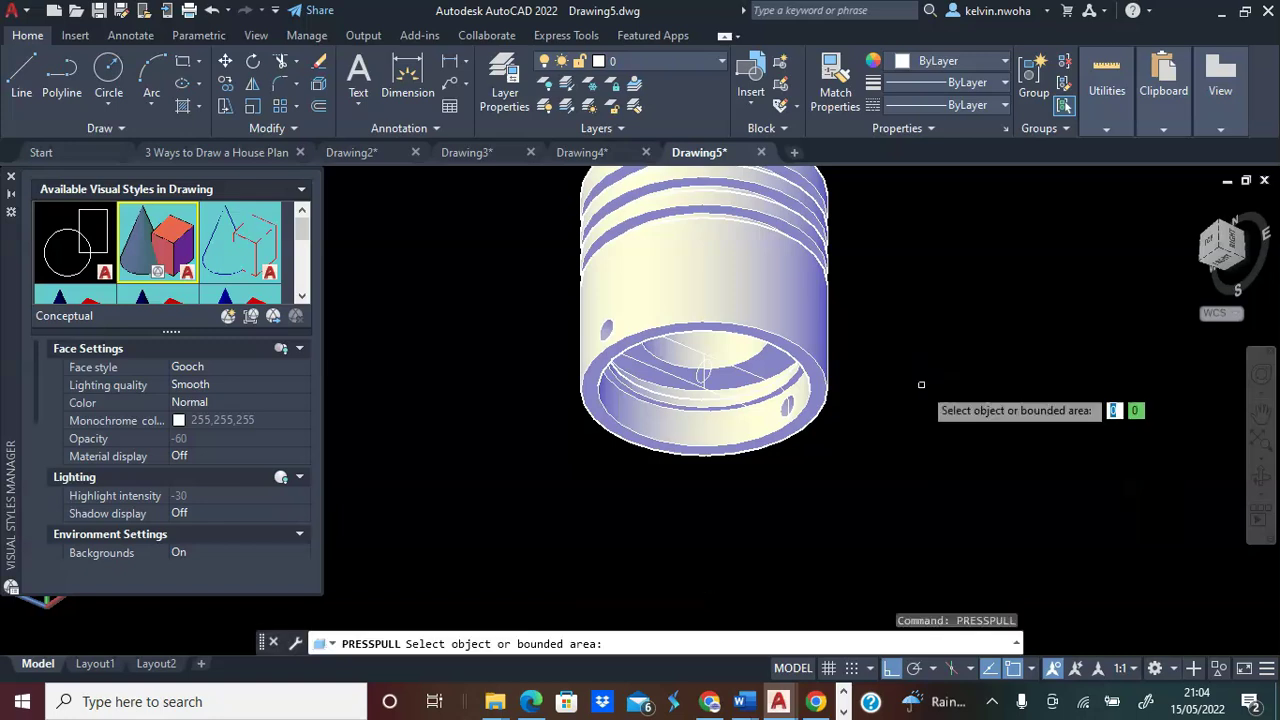
pyautogui.scroll(3, 800, 370)
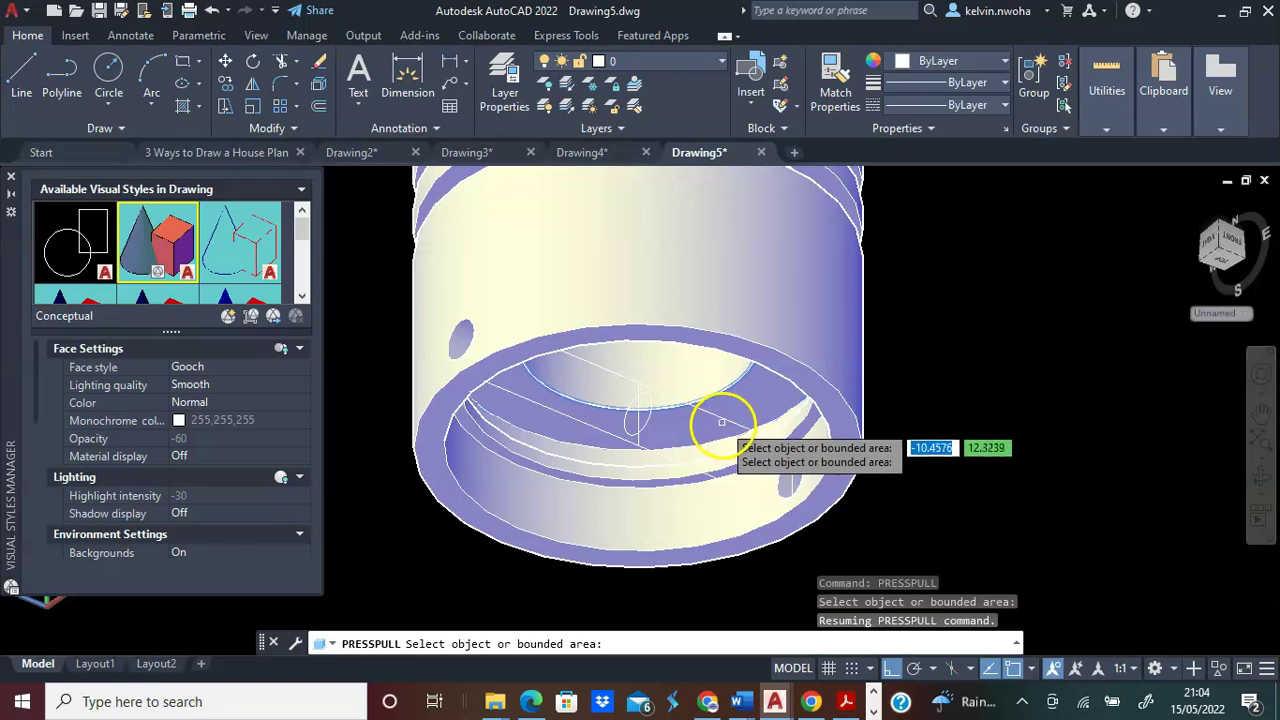
pyautogui.click(722, 421)
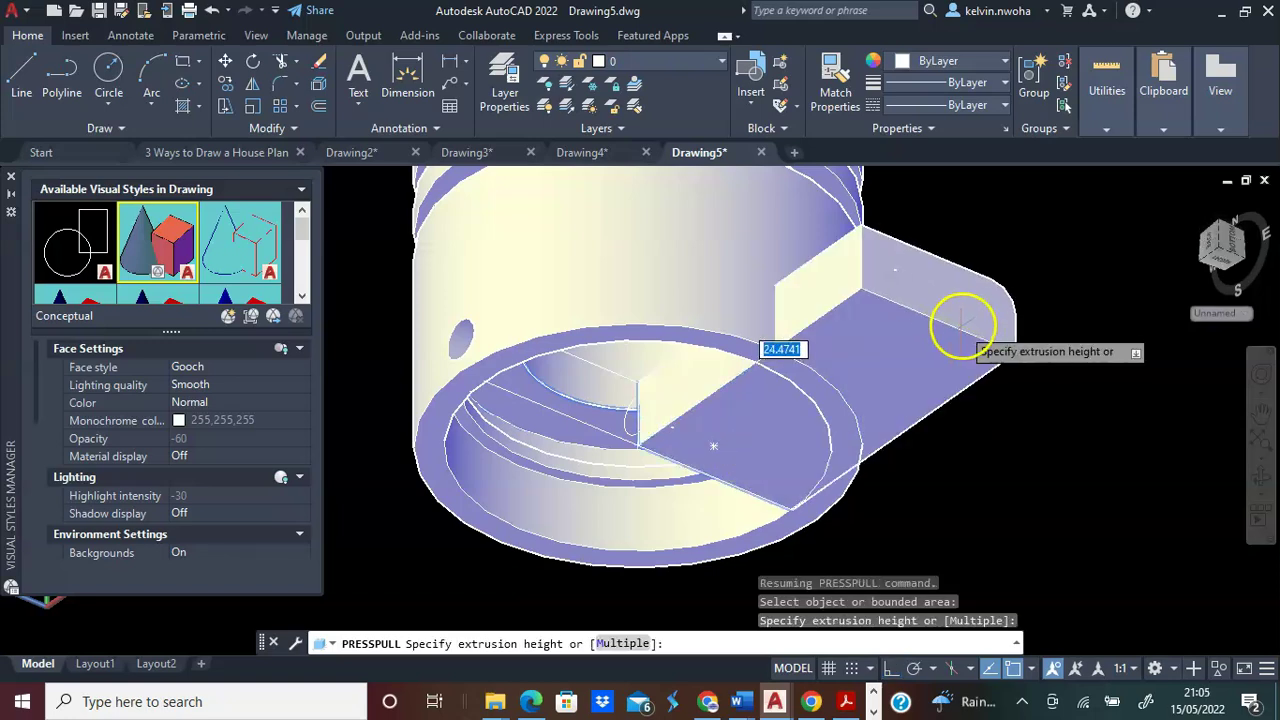
pyautogui.click(970, 323)
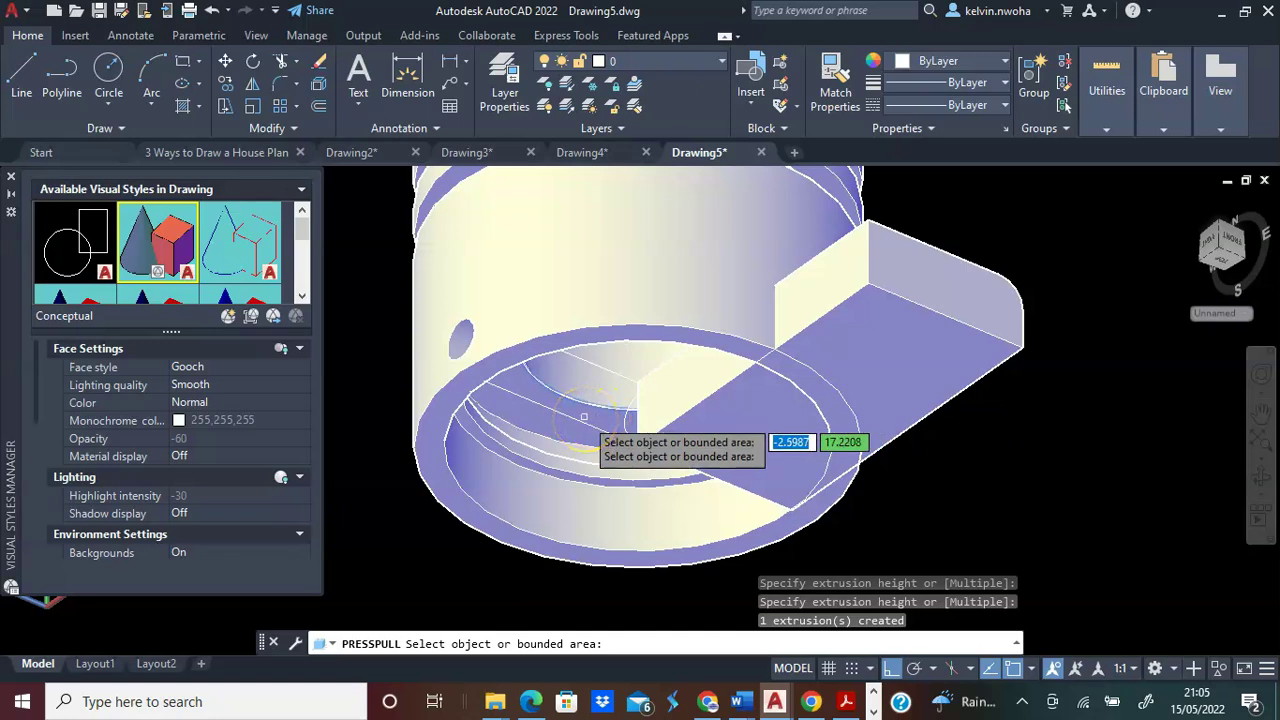
# Press-pull the second filleted profile in the same direction, ending it at the first block's outer corner endpoint.
pyautogui.click(584, 418)
pyautogui.scroll(-3, 590, 420)
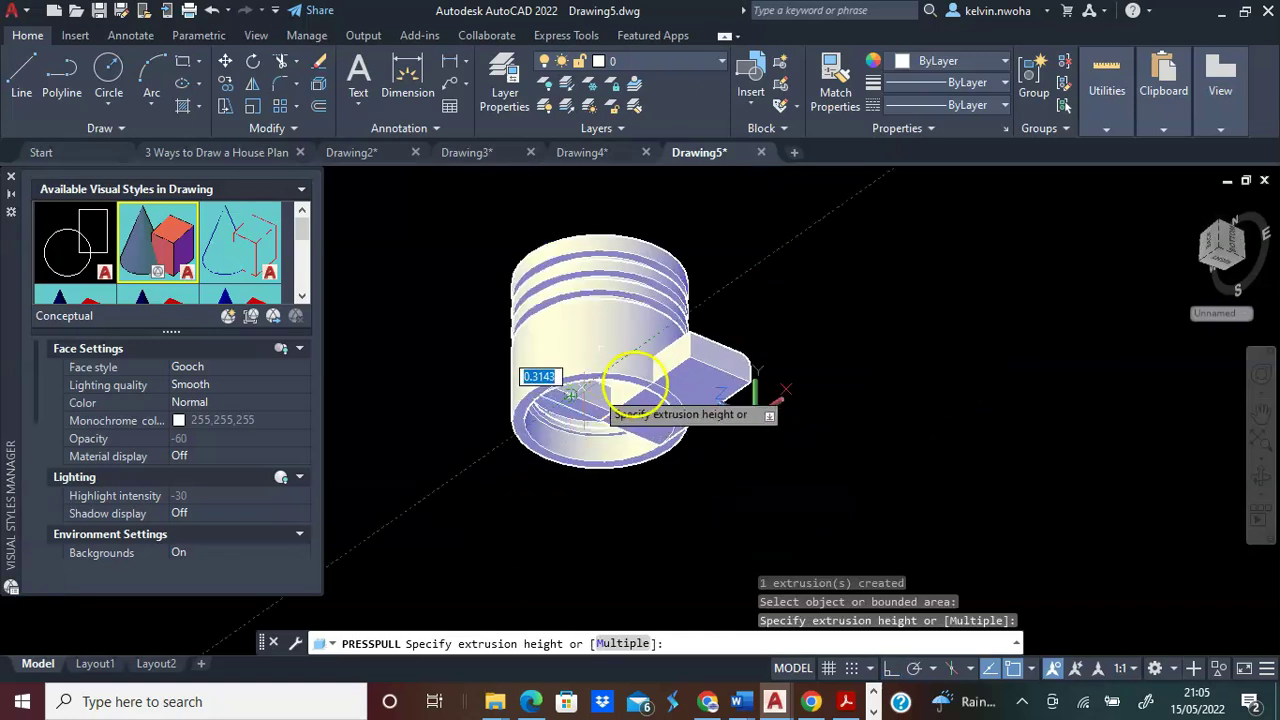
pyautogui.scroll(4, 680, 343)
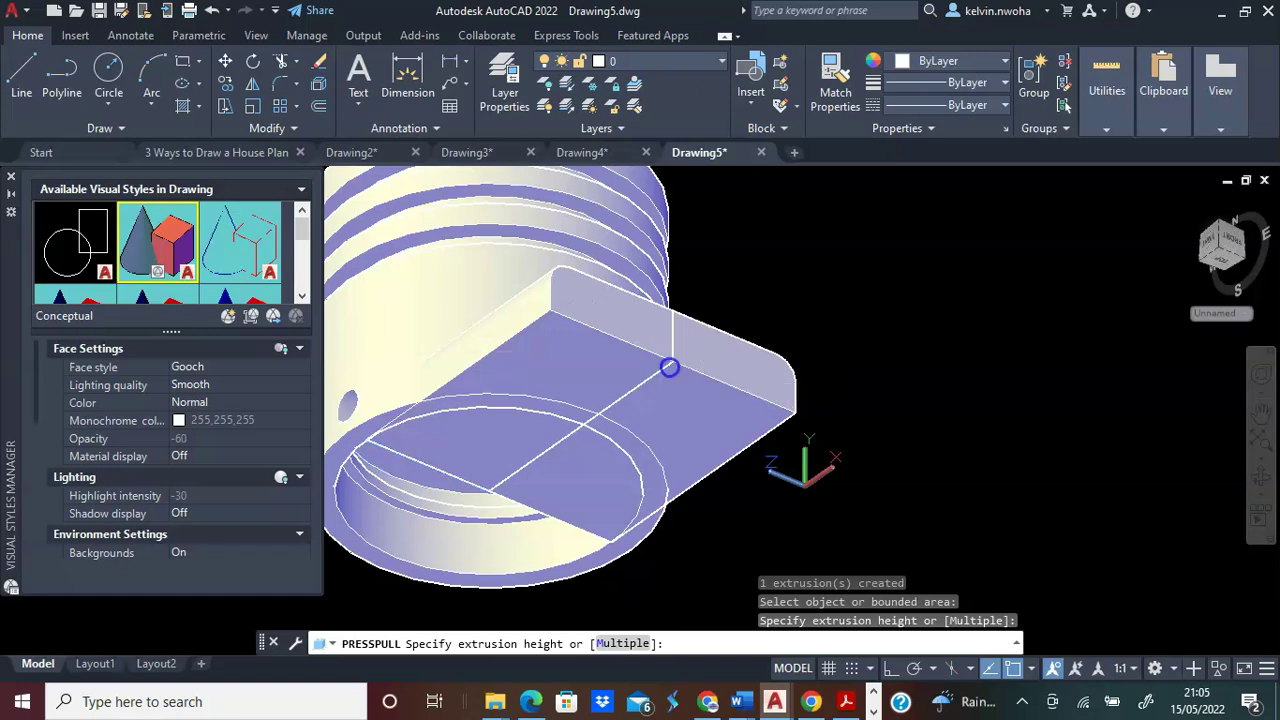
pyautogui.click(670, 368)
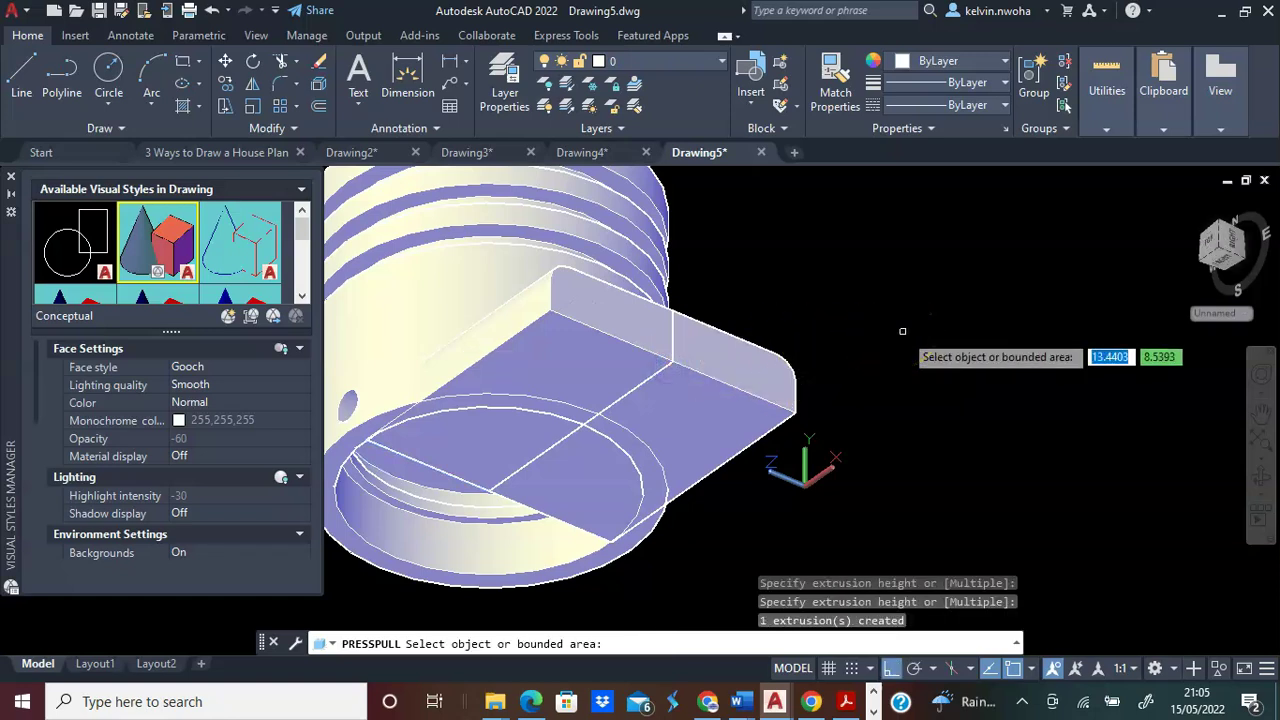
pyautogui.press('Return')
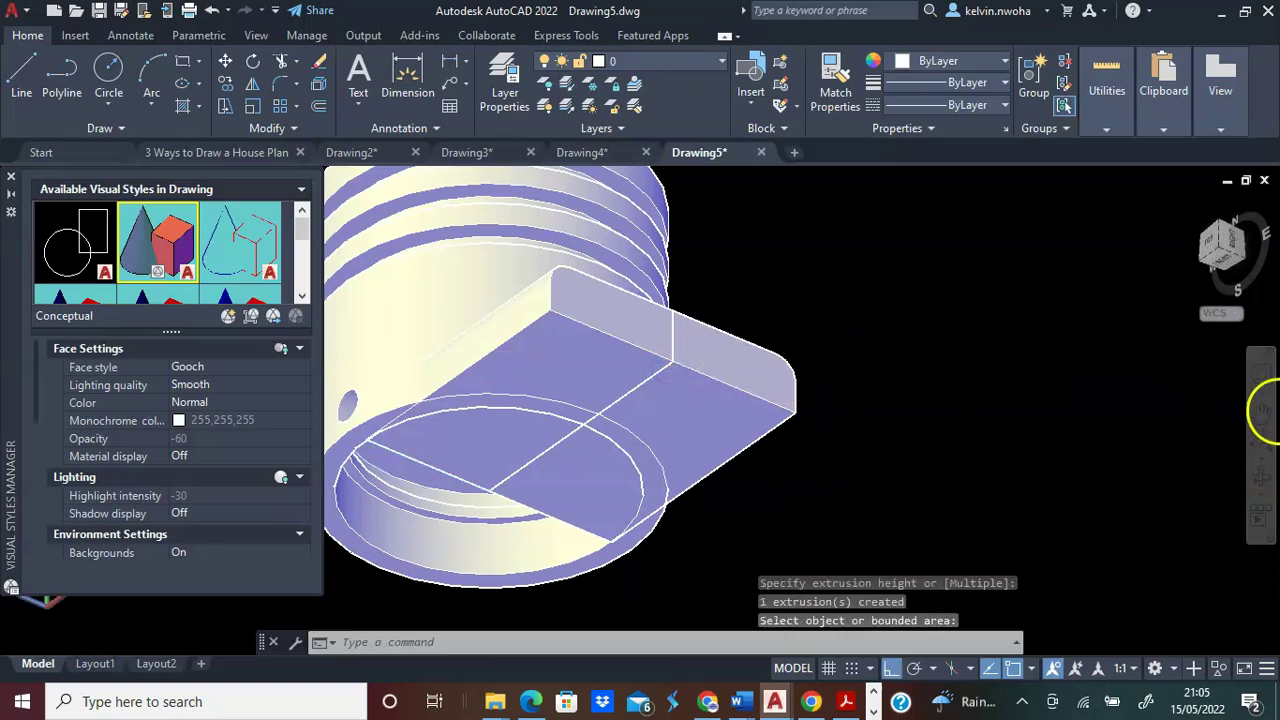
# Press-pull the upper block's inner end face in the opposite direction until it extends well past the piston's other side.
pyautogui.click(1266, 466)
pyautogui.moveTo(503, 451); pyautogui.dragTo(665, 283)
pyautogui.scroll(-3, 755, 336)
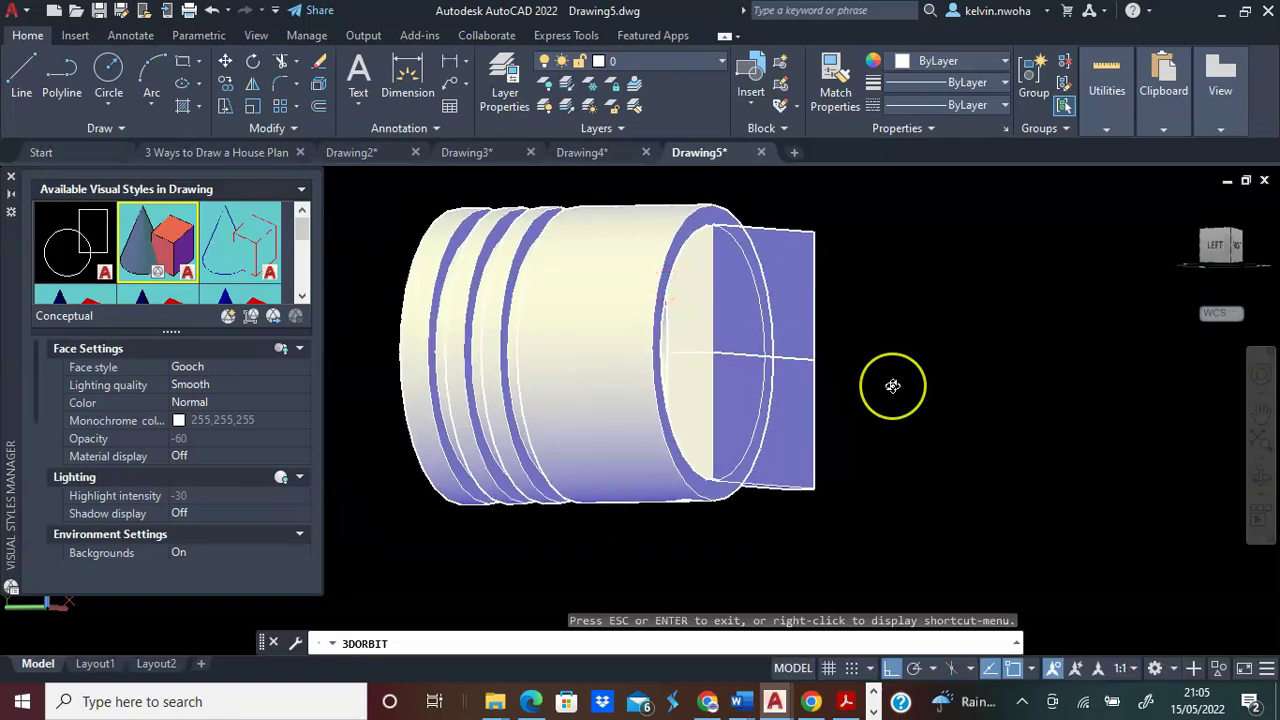
pyautogui.press('Escape')
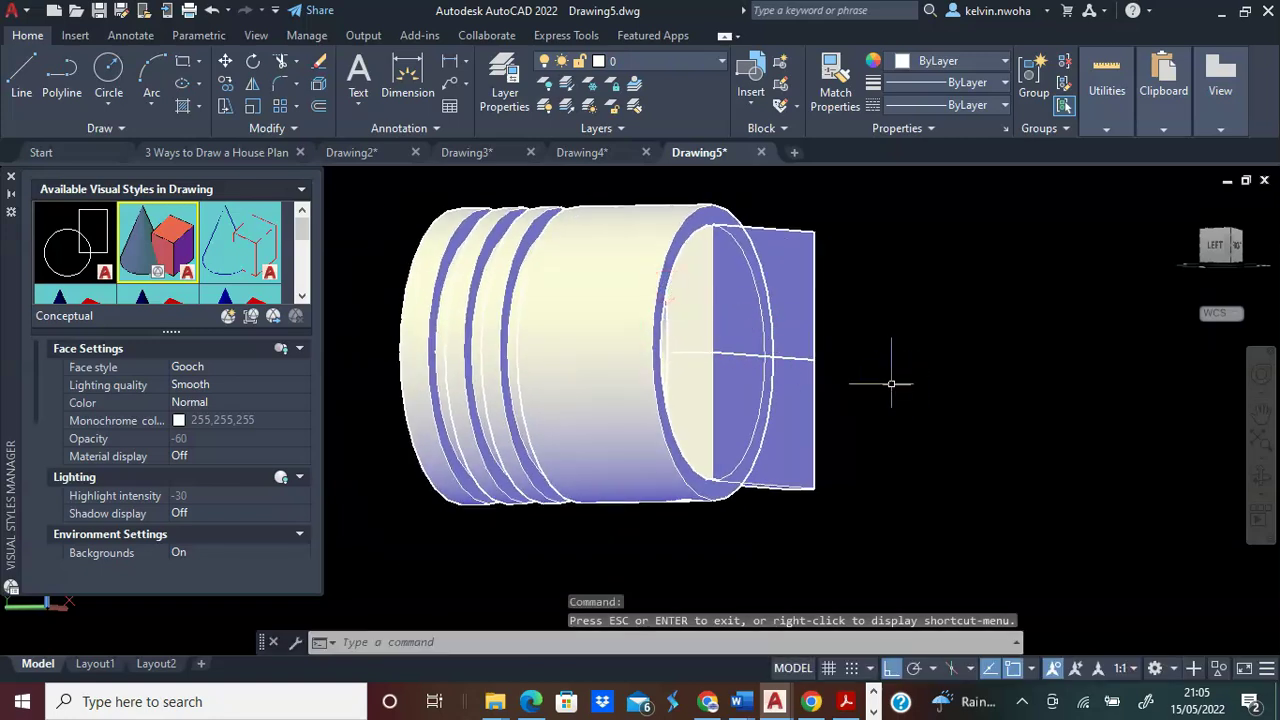
pyautogui.write('presspu')
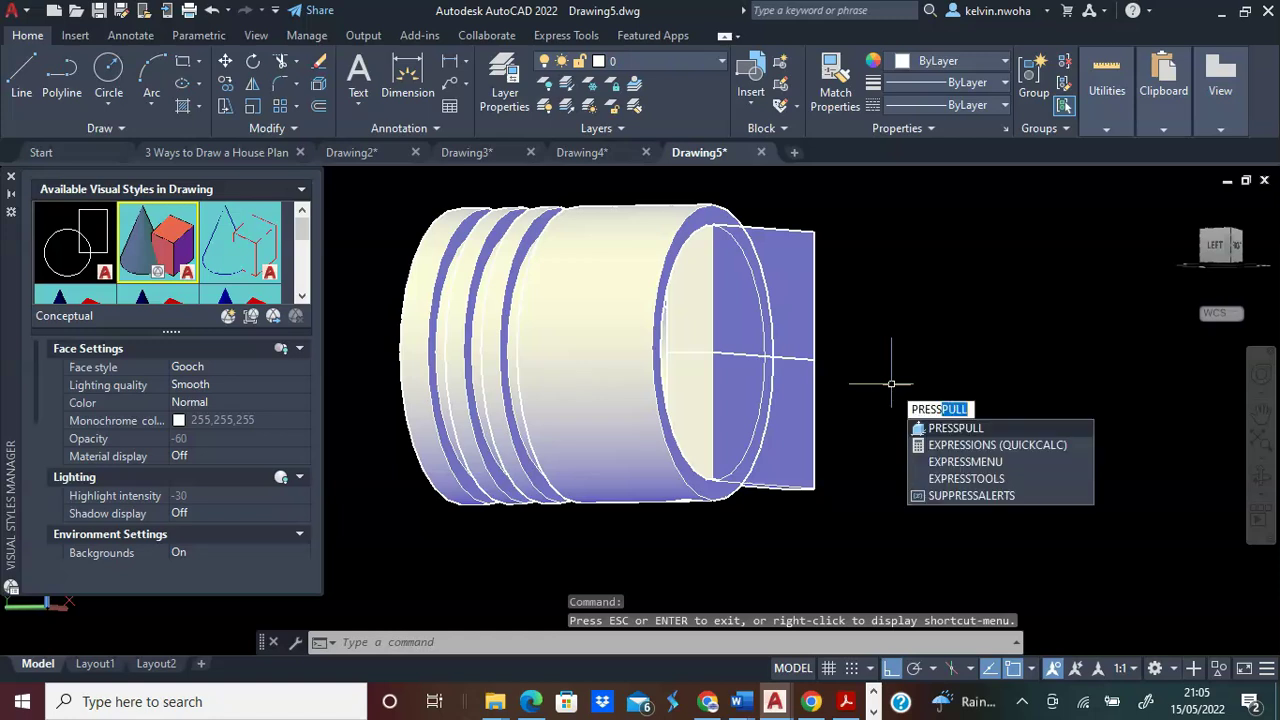
pyautogui.press('Return')
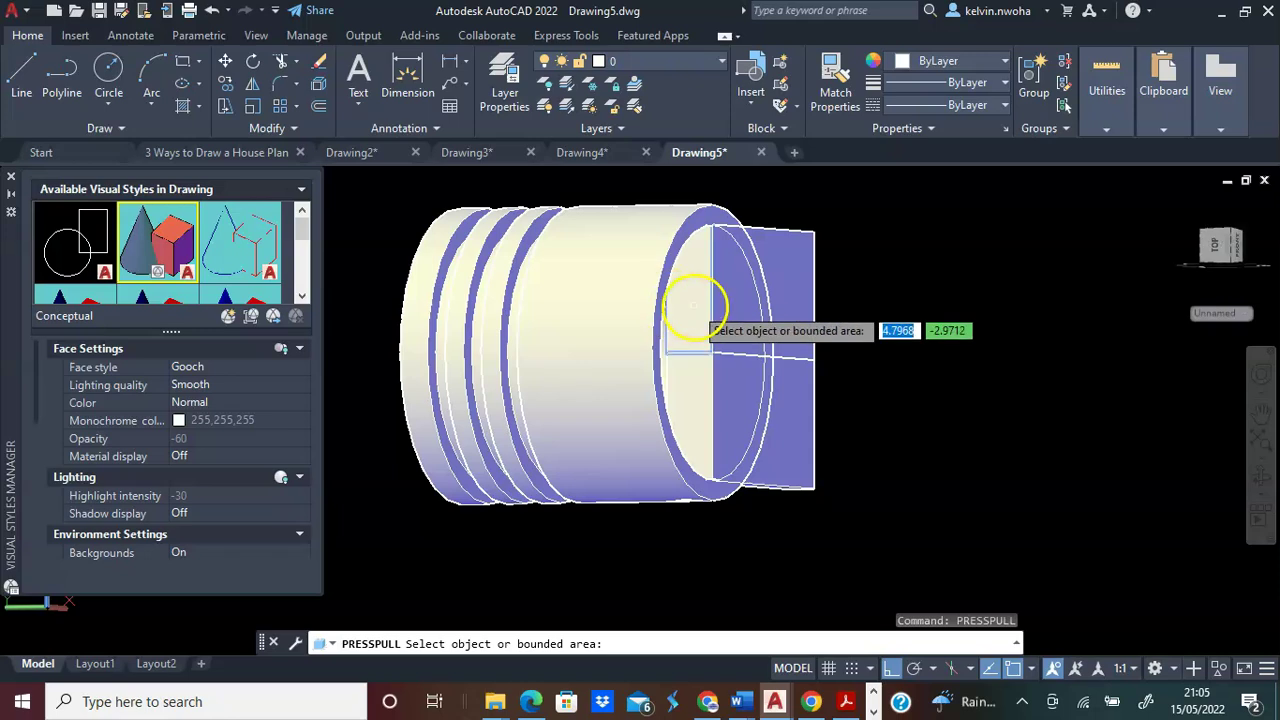
pyautogui.click(690, 305)
pyautogui.scroll(-2, 665, 300)
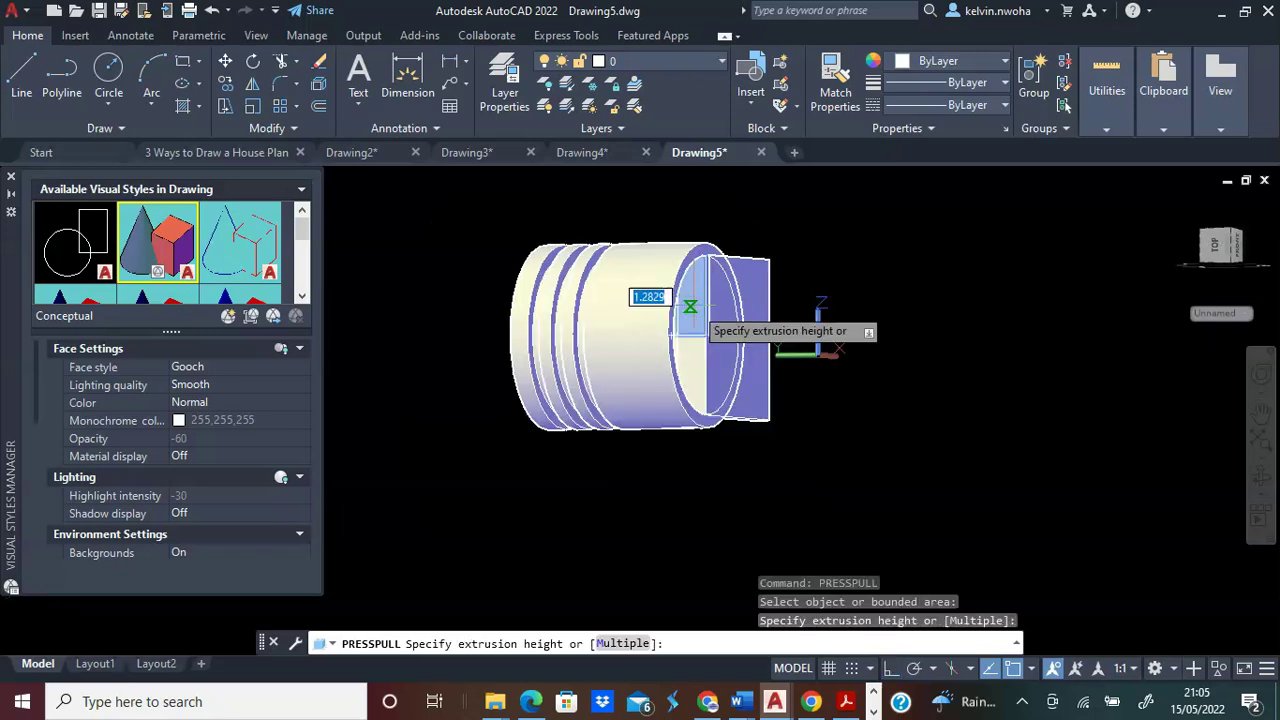
pyautogui.click(410, 346)
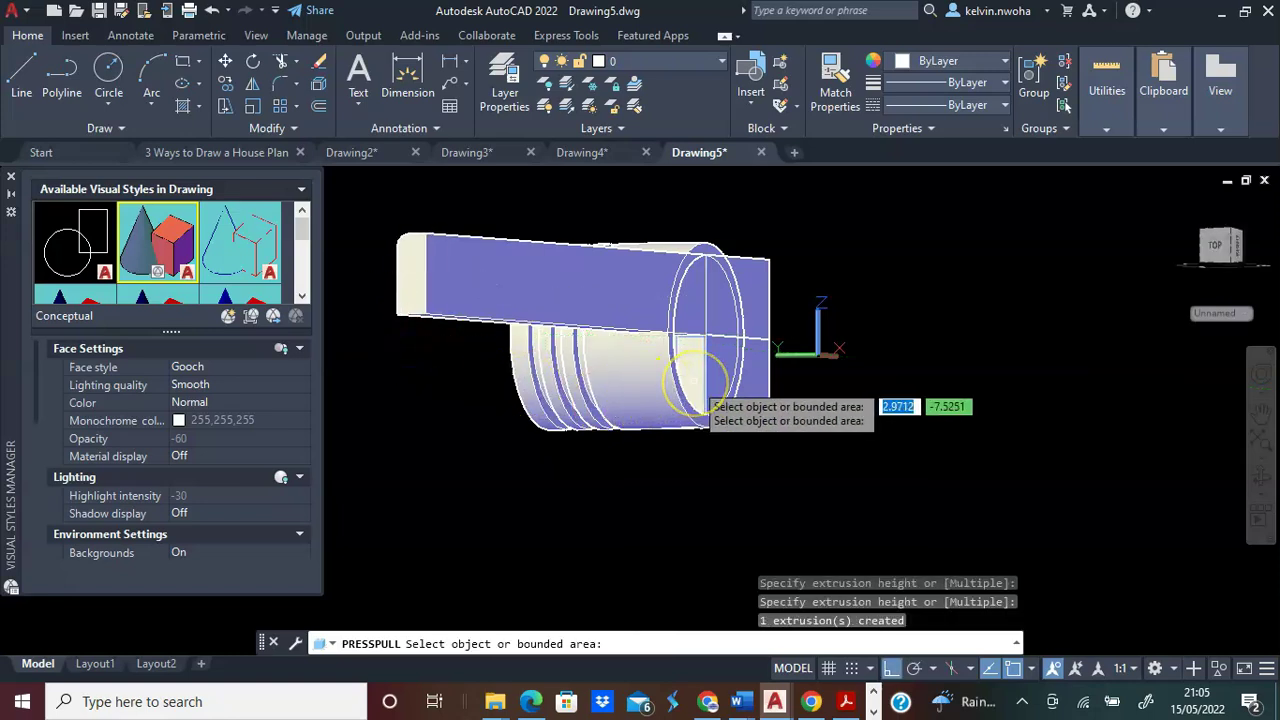
# Press-pull the lower block's inner end face in that same direction, ending it flush with the extended upper block.
pyautogui.scroll(3, 690, 395)
pyautogui.click(684, 360)
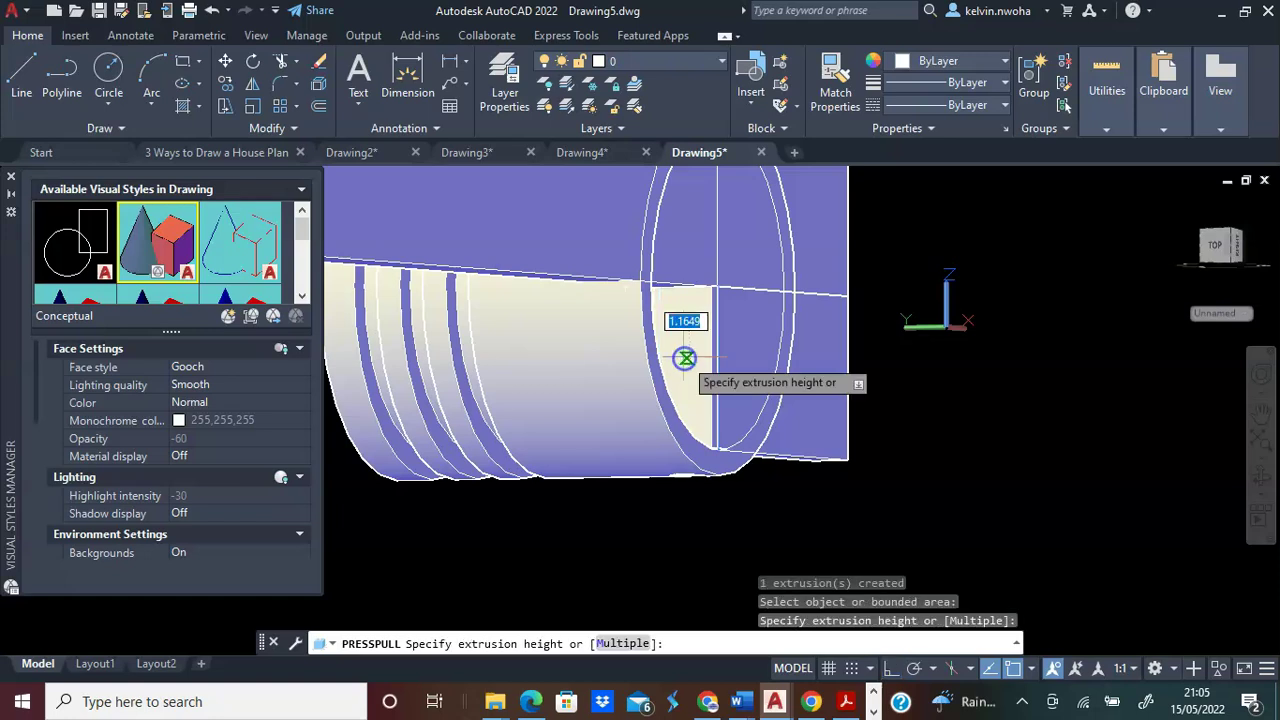
pyautogui.scroll(-5, 684, 358)
pyautogui.scroll(5, 471, 323)
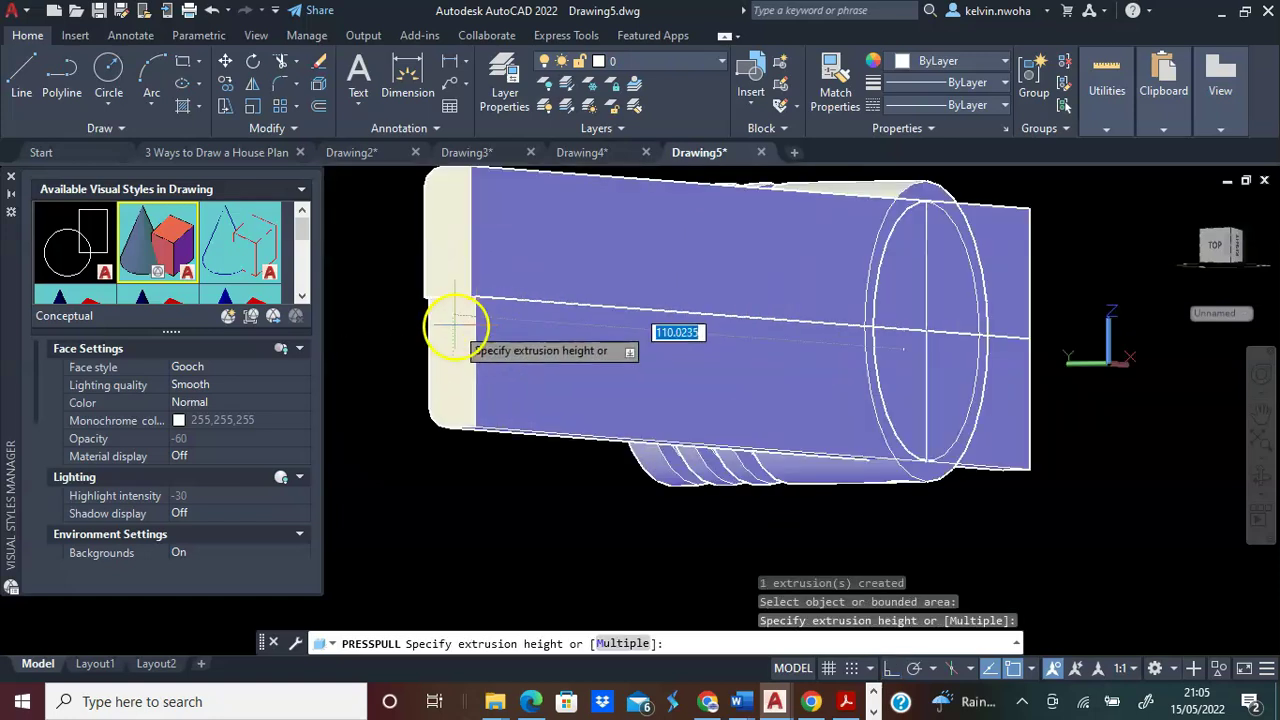
pyautogui.click(464, 299)
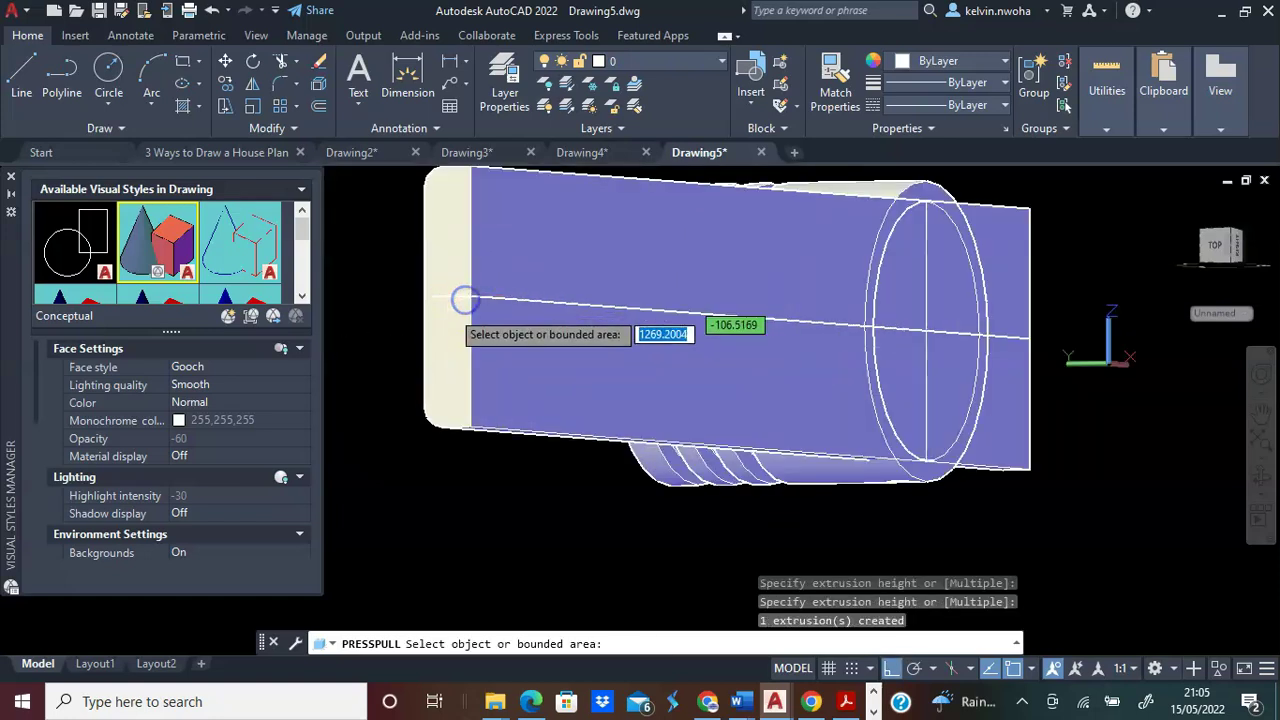
pyautogui.scroll(-5, 464, 299)
pyautogui.press('Return')
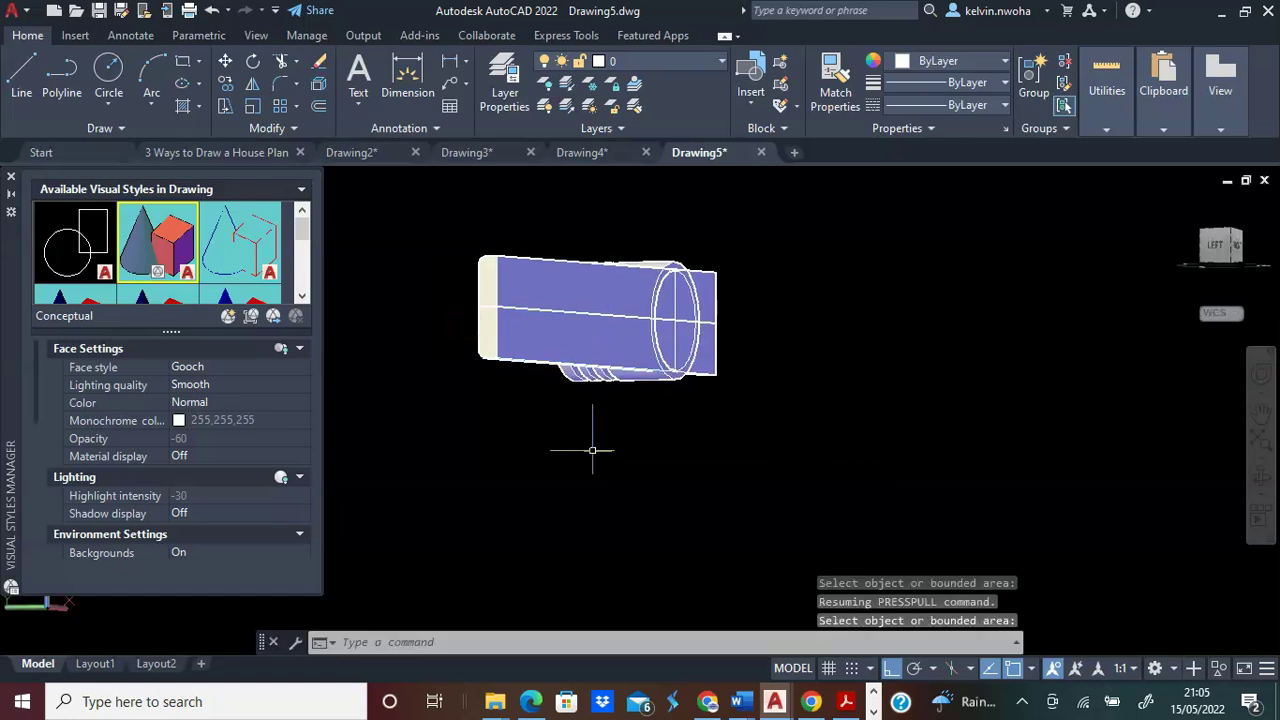
# Subtract both long filleted blocks from the piston body to cut the skirt recesses.
pyautogui.click(1261, 480)
pyautogui.moveTo(766, 289)
pyautogui.mouseDown()
pyautogui.moveTo(700, 245)
pyautogui.moveTo(754, 317)
pyautogui.moveTo(766, 254)
pyautogui.moveTo(689, 252)
pyautogui.moveTo(726, 323)
pyautogui.moveTo(692, 272)
pyautogui.mouseUp()
pyautogui.moveTo(697, 223); pyautogui.dragTo(706, 471)
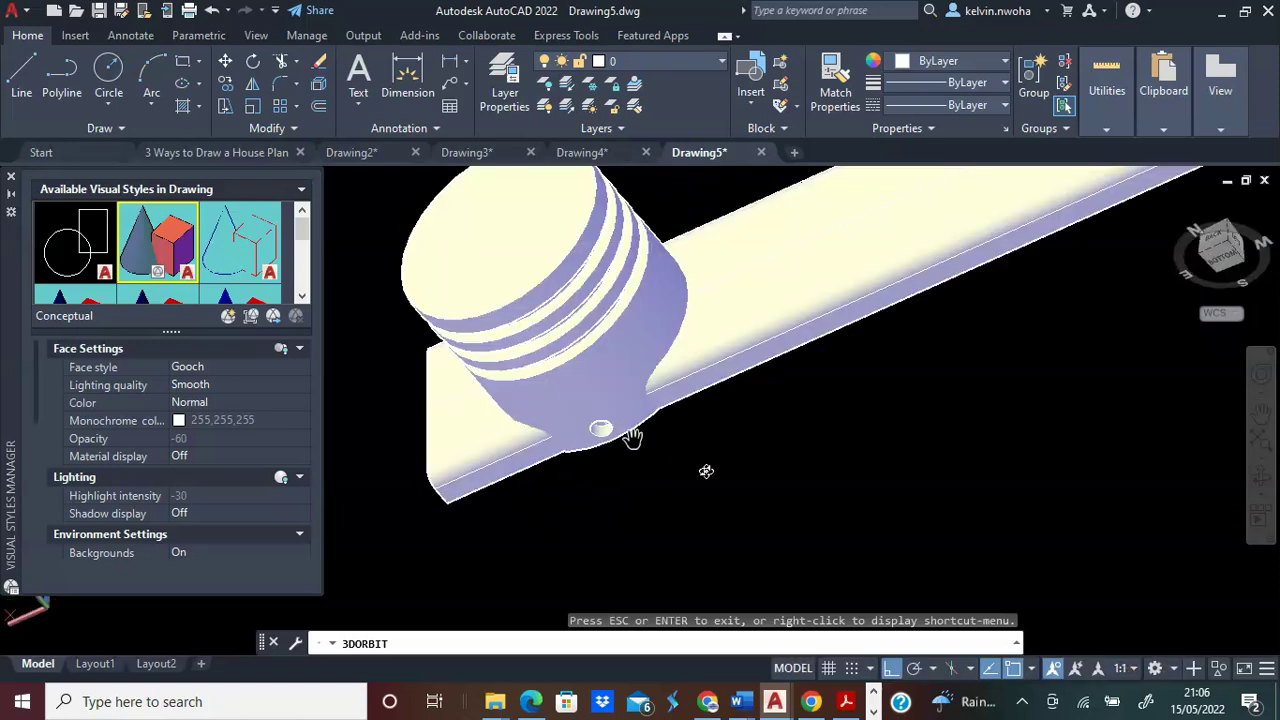
pyautogui.press('Escape')
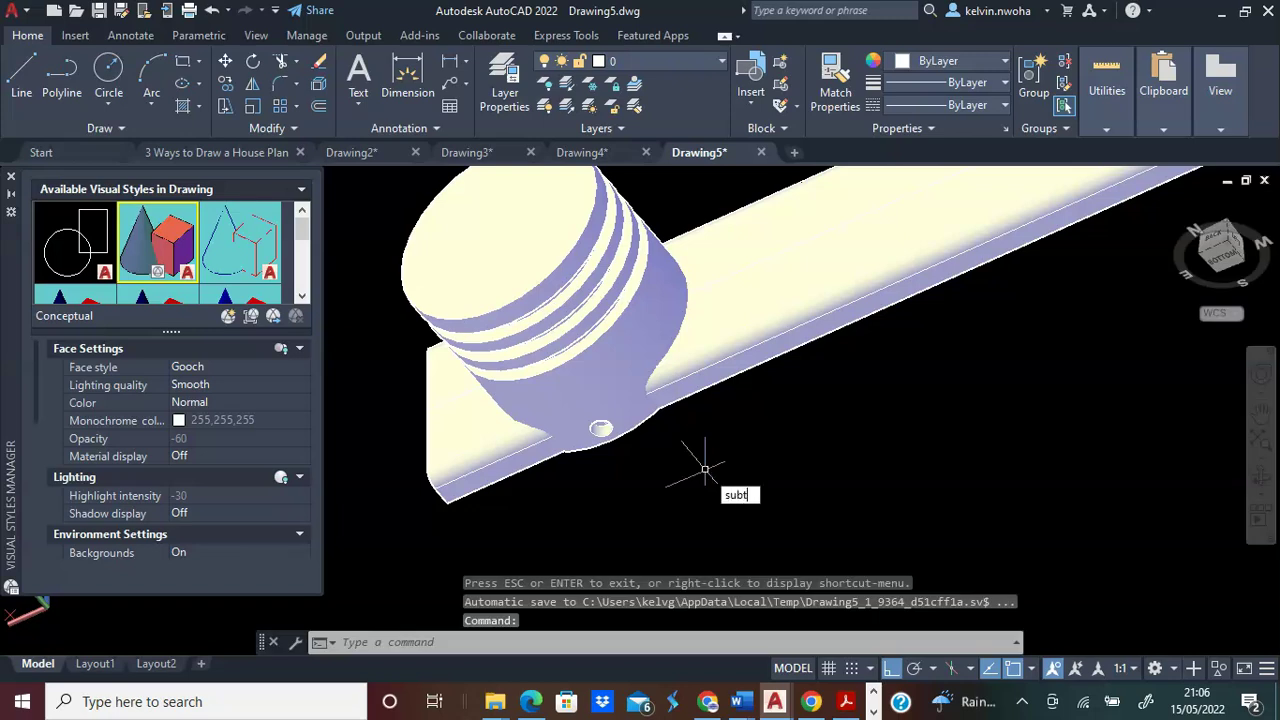
pyautogui.write('subtract')
pyautogui.press('Return')
pyautogui.click(535, 293)
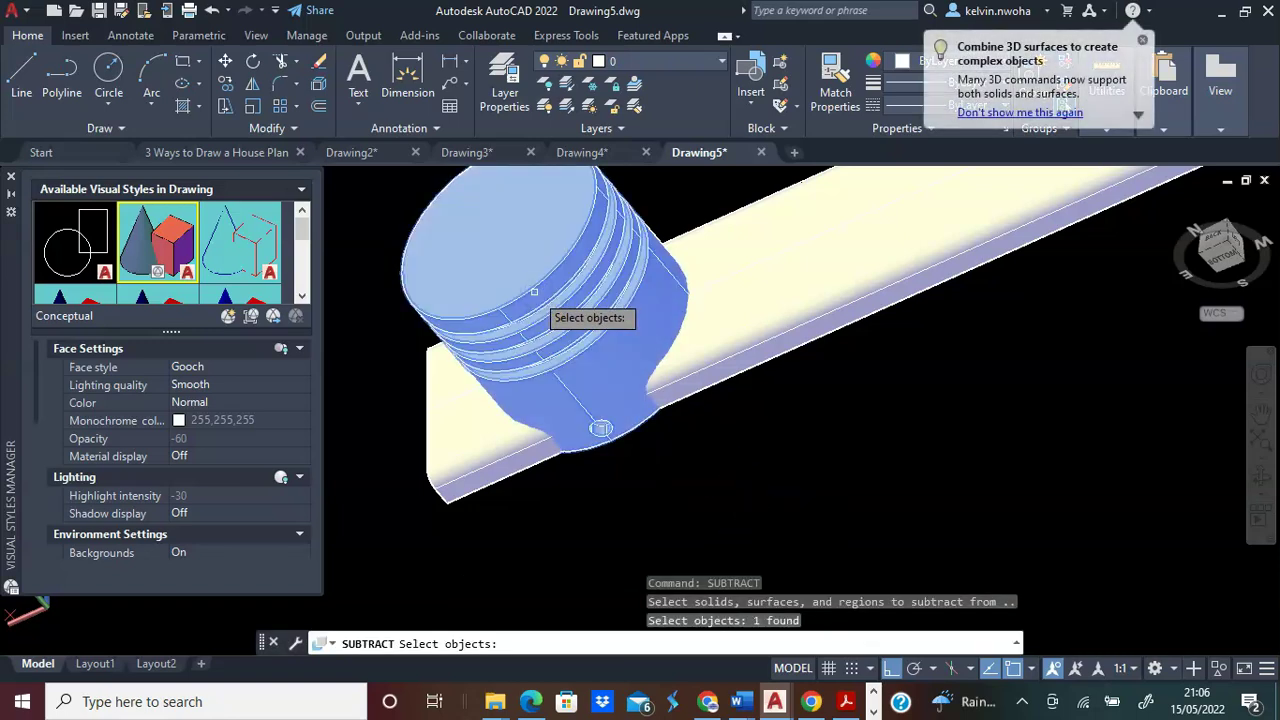
pyautogui.press('Return')
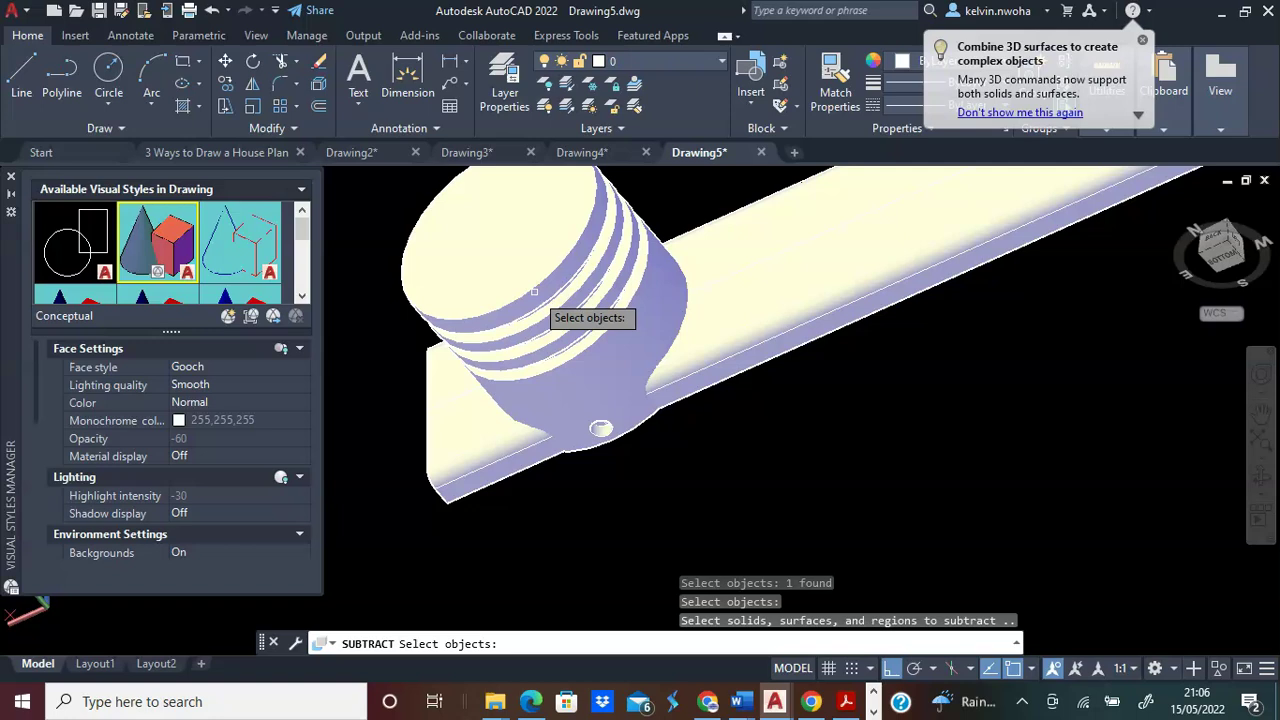
pyautogui.click(737, 318)
pyautogui.click(750, 224)
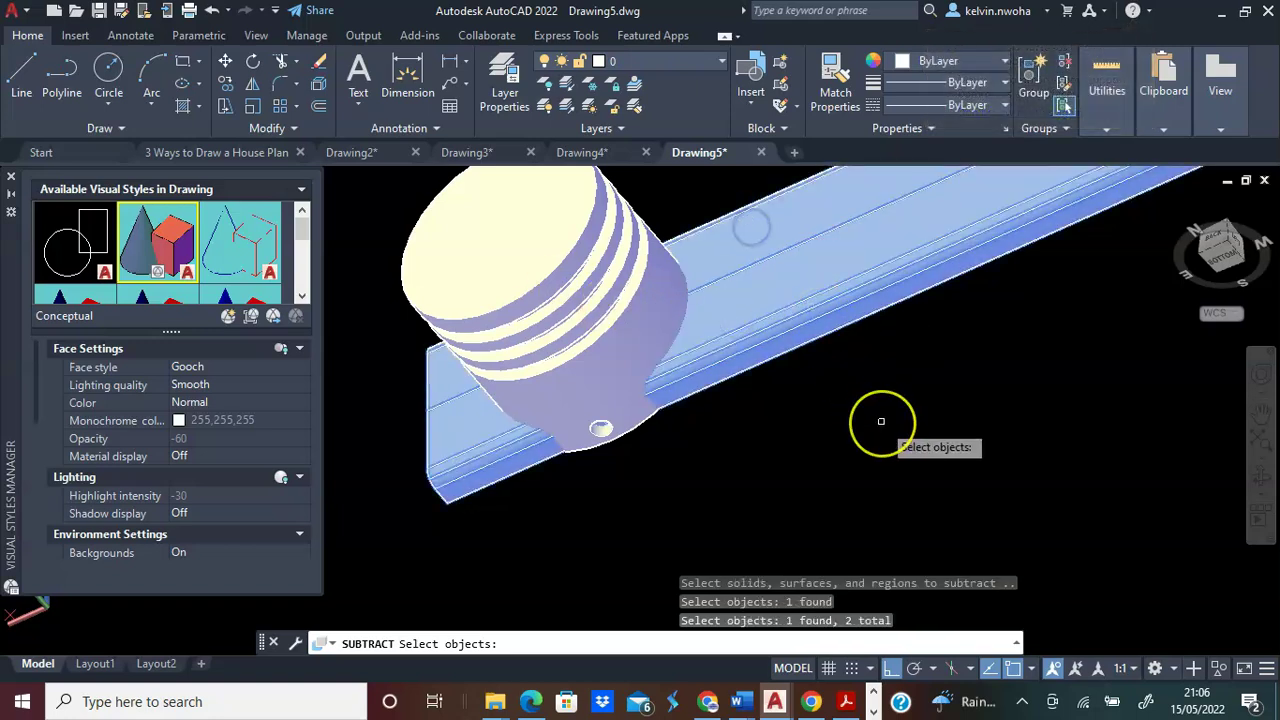
pyautogui.press('Return')
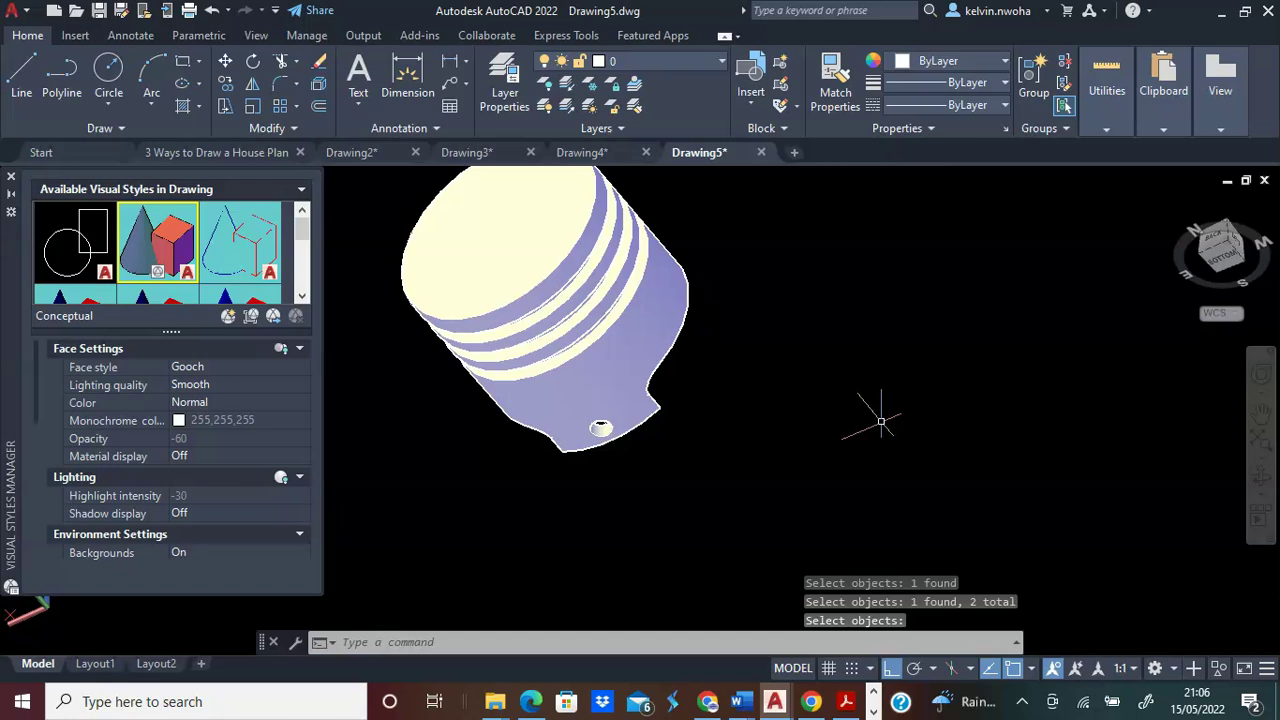
# Examine the skirt cutouts, pin holes and hollow interior of the piston from several angles.
pyautogui.click(1262, 478)
pyautogui.moveTo(726, 443); pyautogui.dragTo(594, 482)
pyautogui.moveTo(626, 245); pyautogui.dragTo(674, 357)
pyautogui.moveTo(577, 362); pyautogui.dragTo(533, 360)
pyautogui.moveTo(427, 342); pyautogui.dragTo(709, 342)
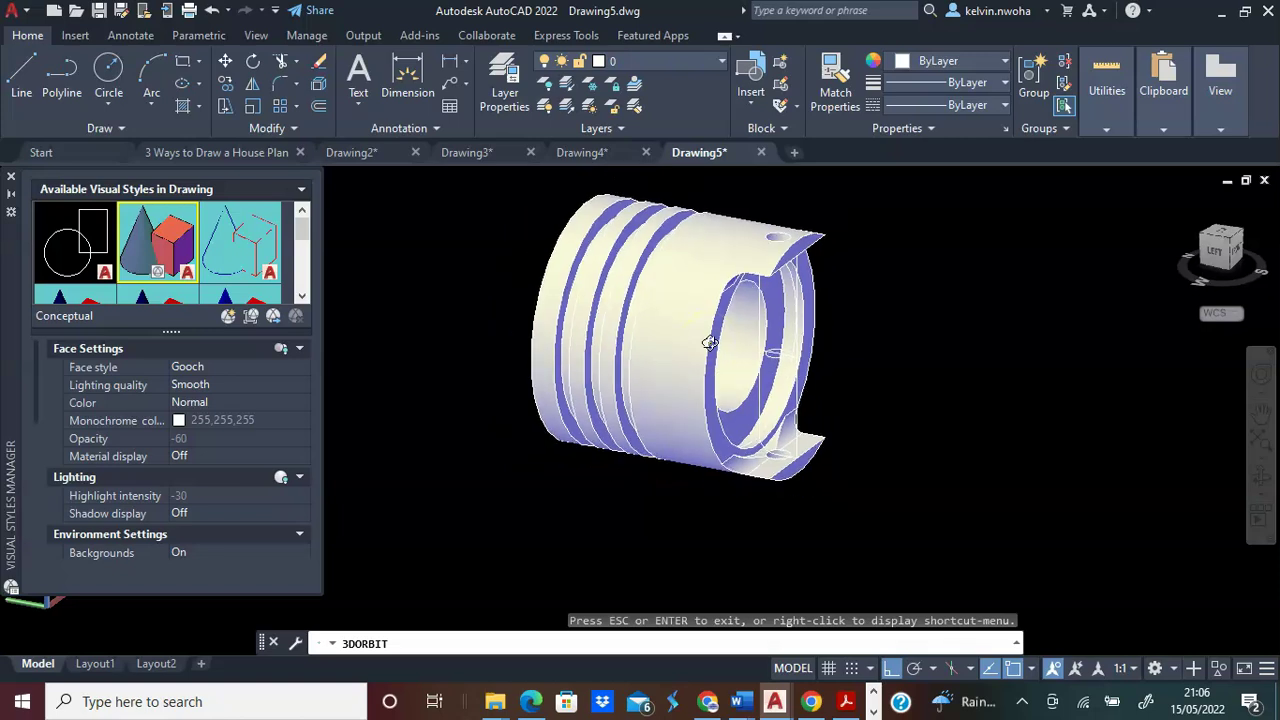
pyautogui.scroll(5, 808, 363)
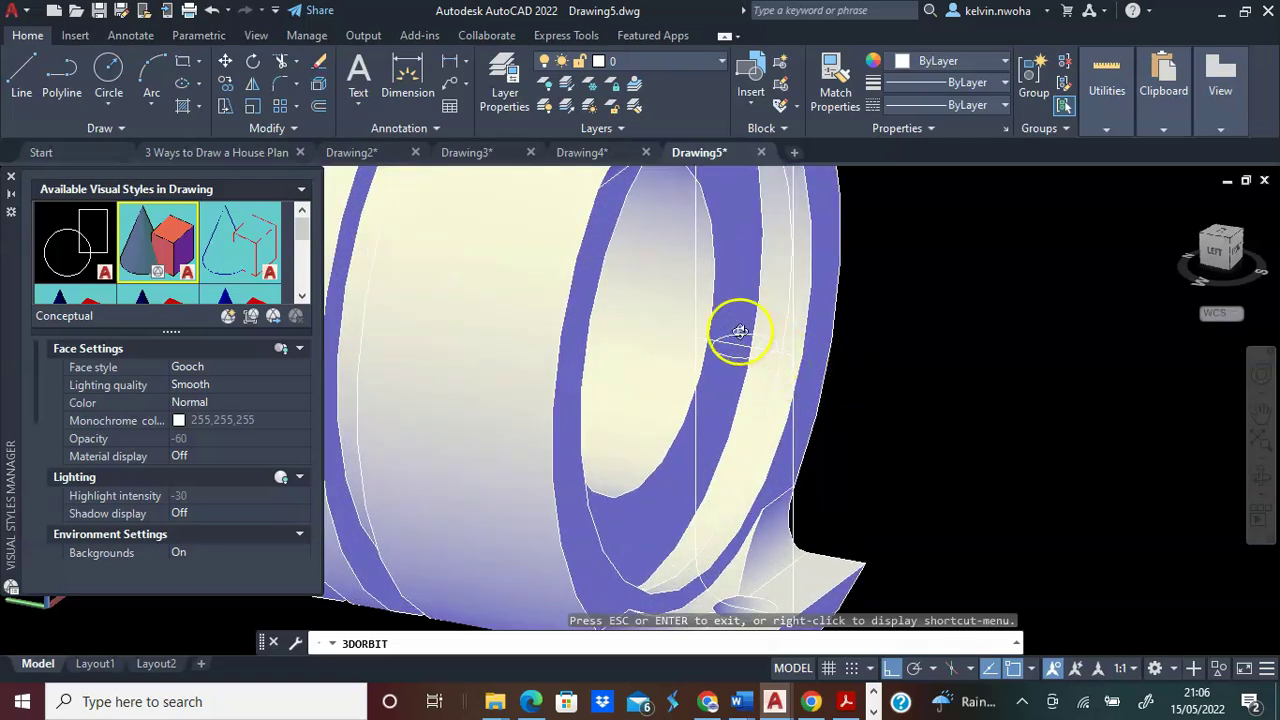
pyautogui.scroll(-2, 712, 348)
pyautogui.scroll(-2, 689, 384)
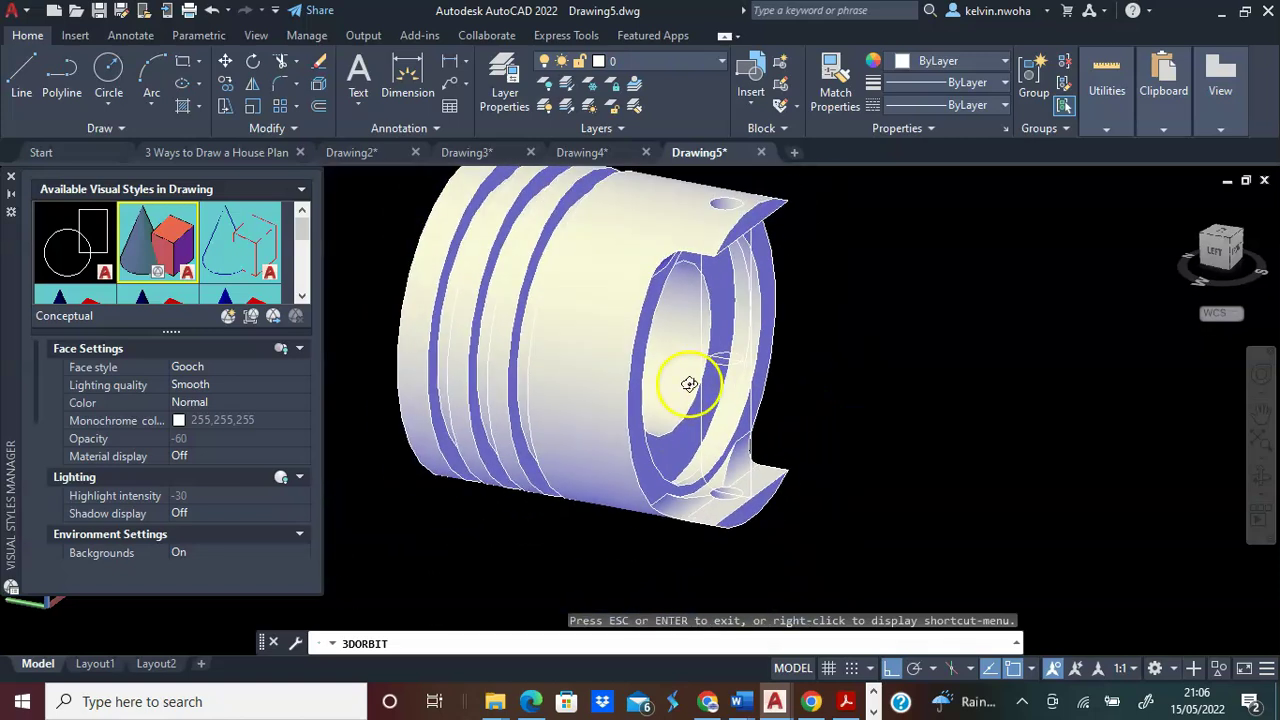
pyautogui.scroll(-1, 707, 364)
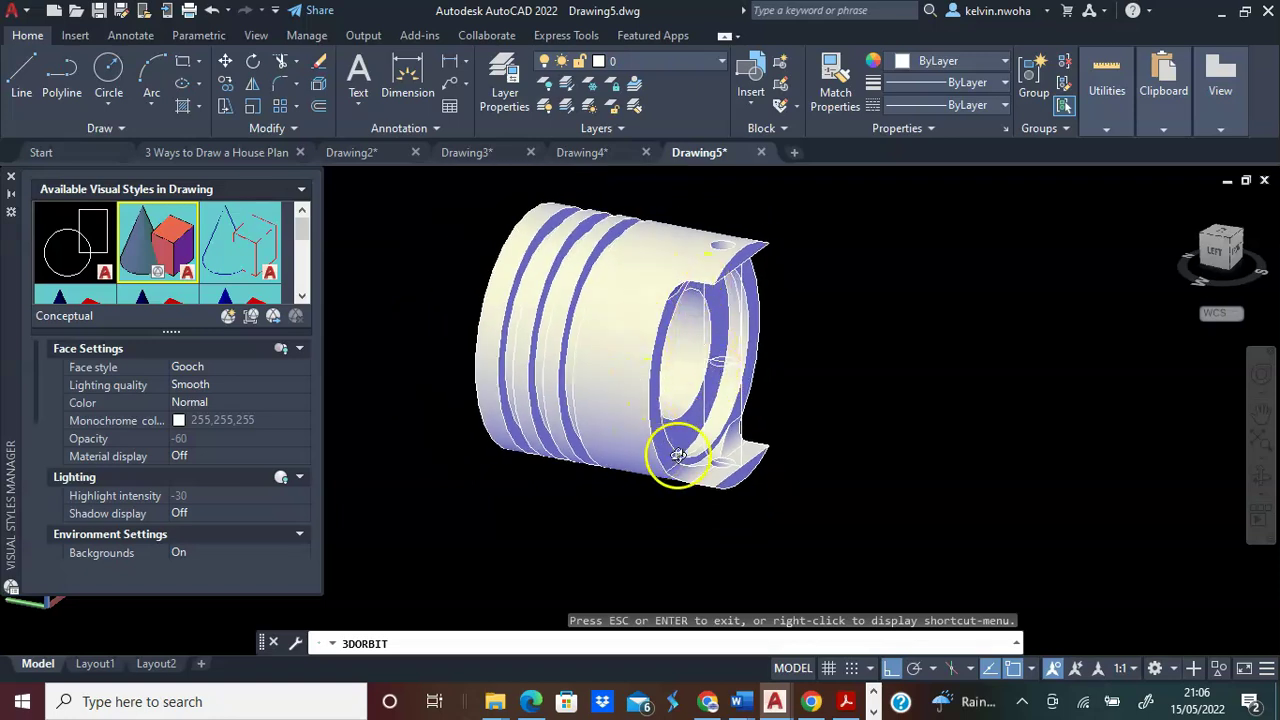
pyautogui.moveTo(544, 213); pyautogui.dragTo(626, 186)
pyautogui.moveTo(567, 384); pyautogui.dragTo(860, 343)
pyautogui.press('Escape')
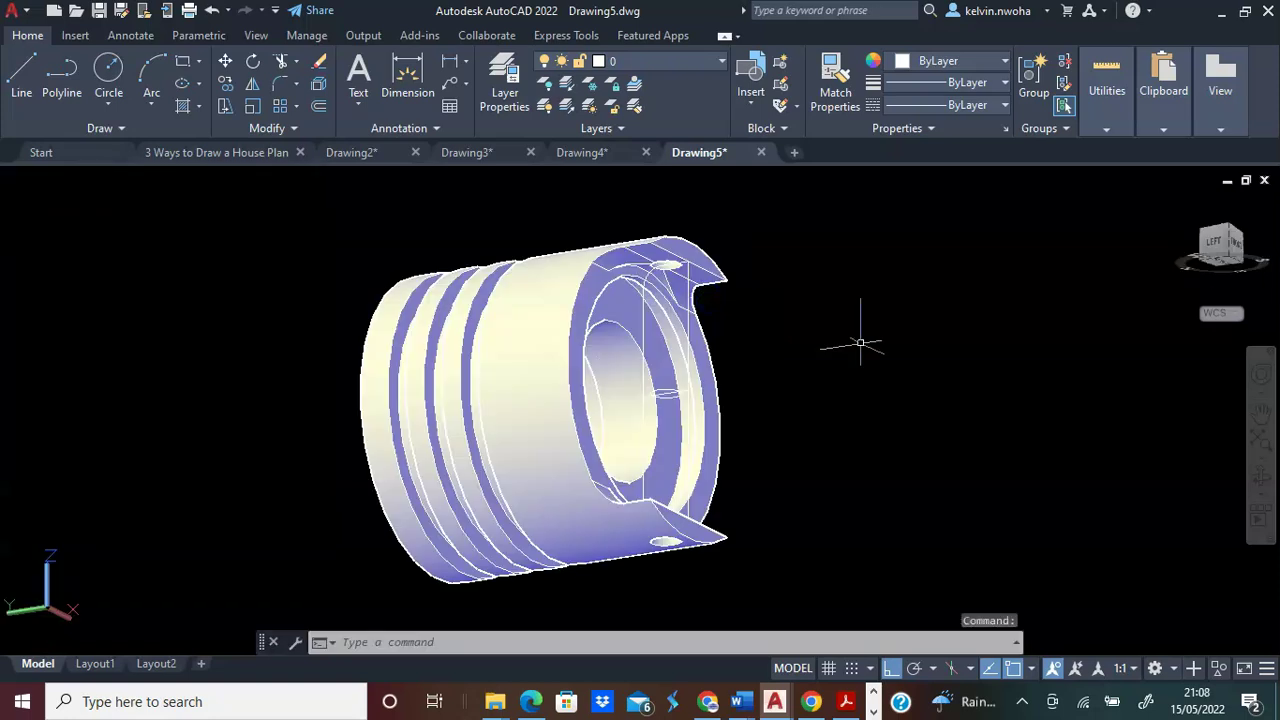
# Extrude the small circle at the piston's centre axis into a pin passing through and beyond the upper pin hole.
pyautogui.write('ext')
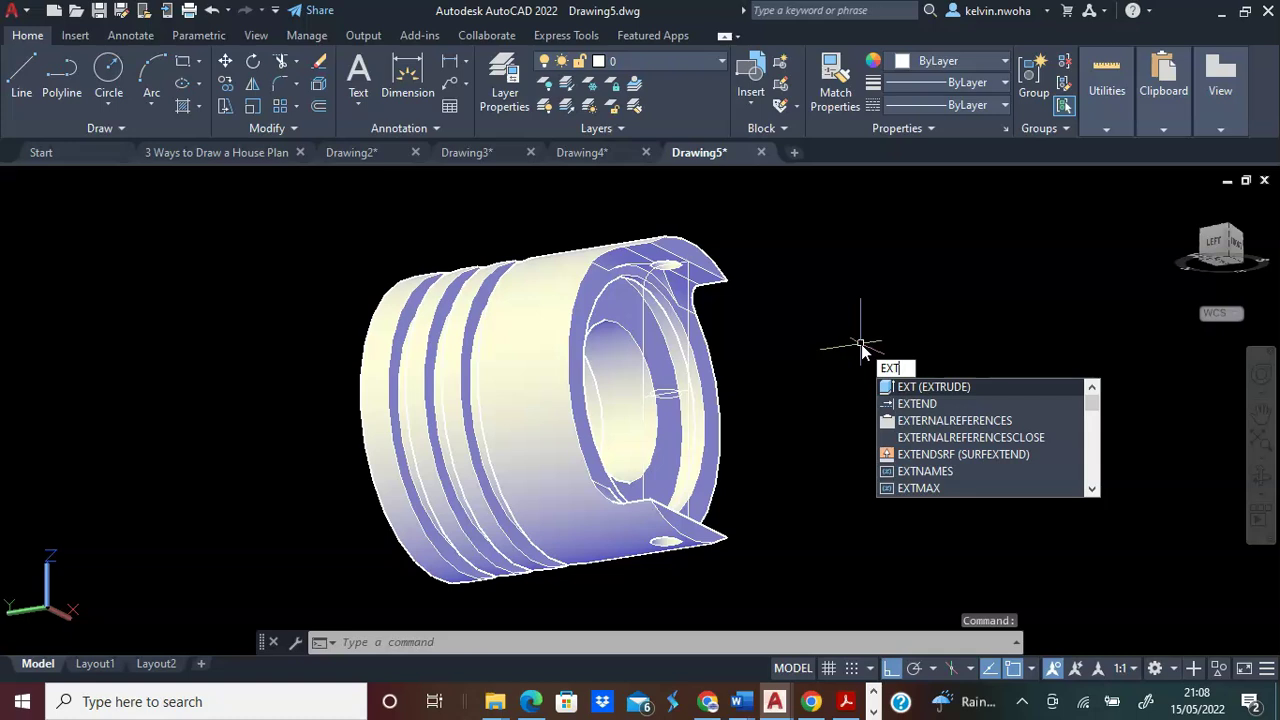
pyautogui.press('Return')
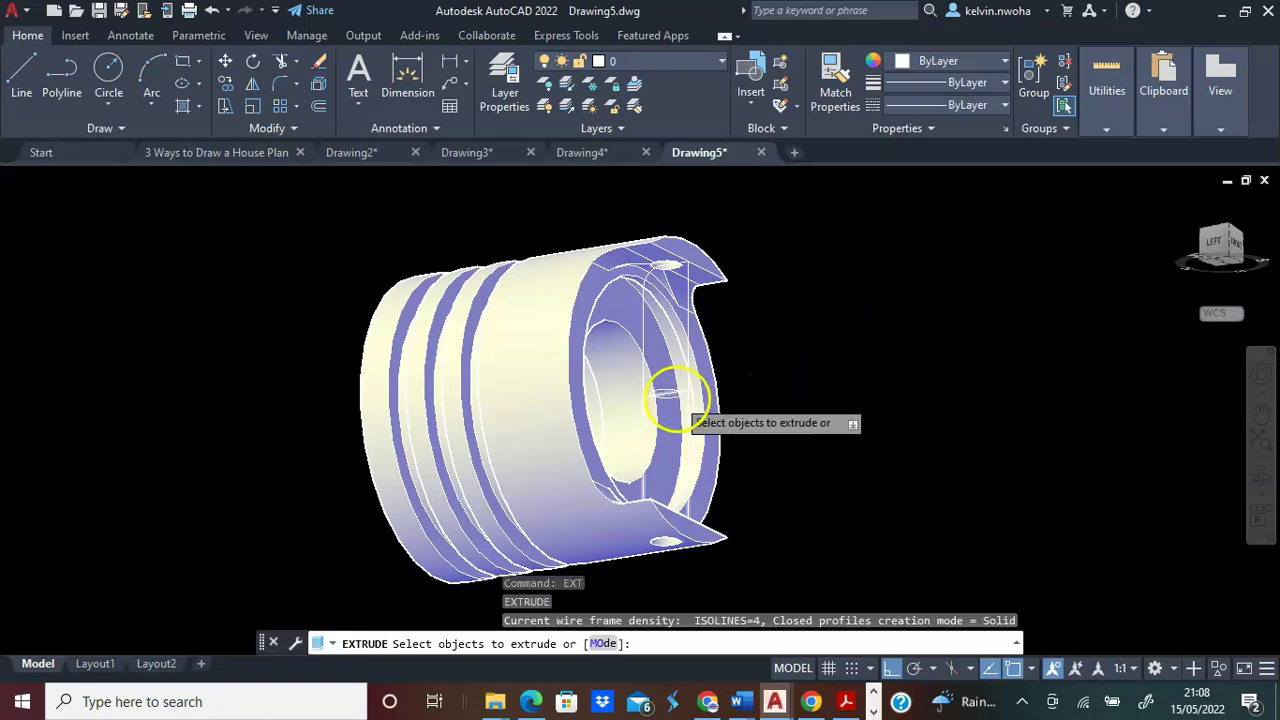
pyautogui.scroll(3, 678, 399)
pyautogui.click(672, 384)
pyautogui.scroll(-4, 672, 384)
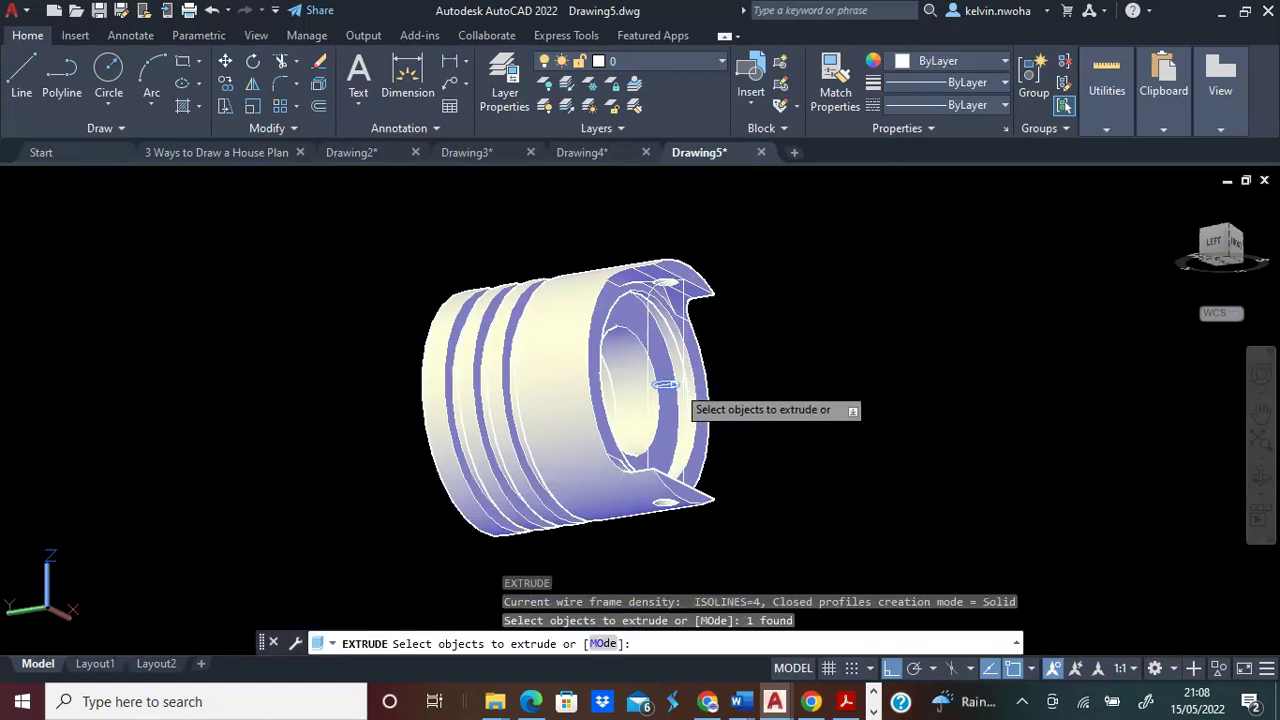
pyautogui.press('Return')
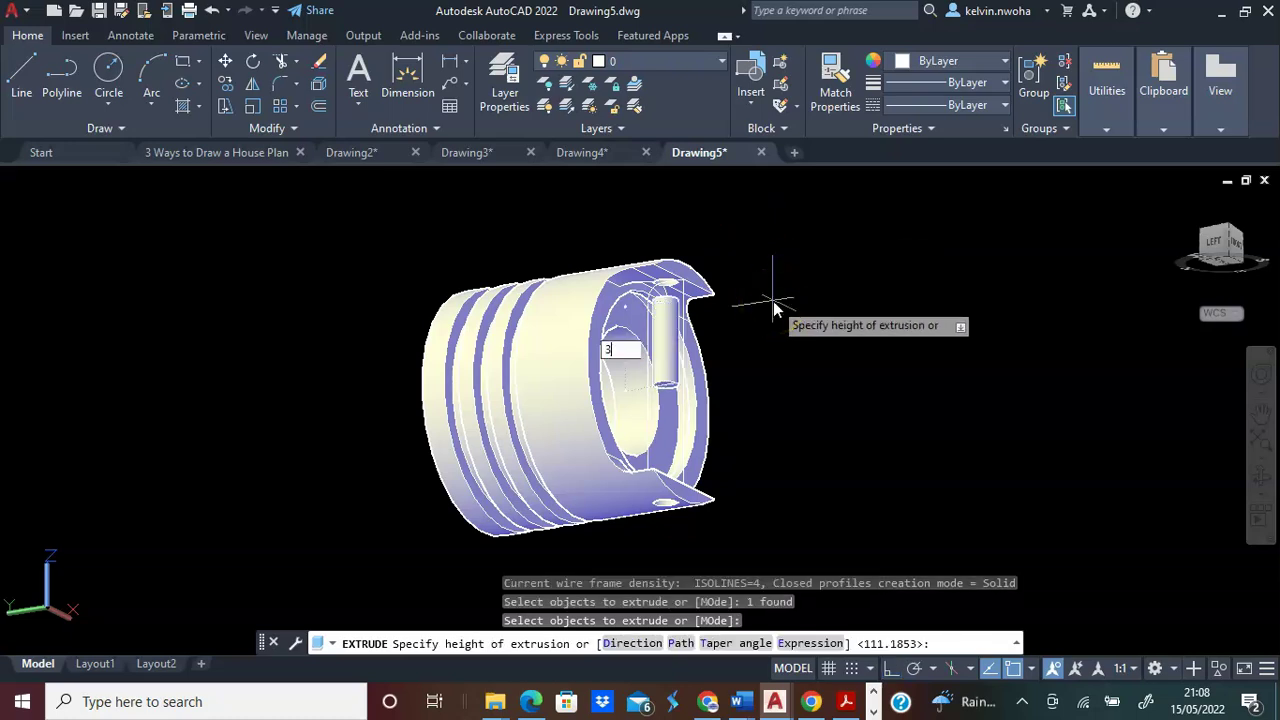
pyautogui.press('Return')
pyautogui.keyDown('shift'); pyautogui.moveTo(772, 300); pyautogui.dragTo(647, 549, button='middle'); pyautogui.keyUp('shift')
pyautogui.keyDown('shift'); pyautogui.moveTo(690, 420); pyautogui.dragTo(613, 477, button='middle'); pyautogui.keyUp('shift')
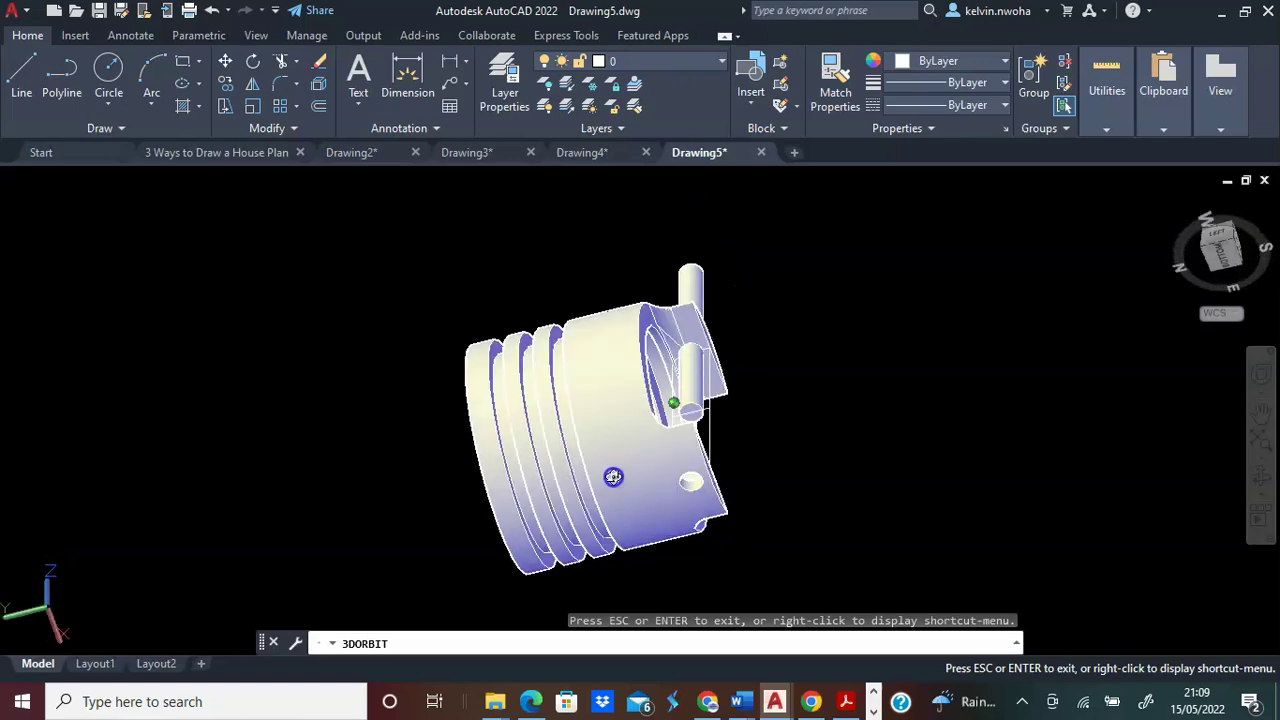